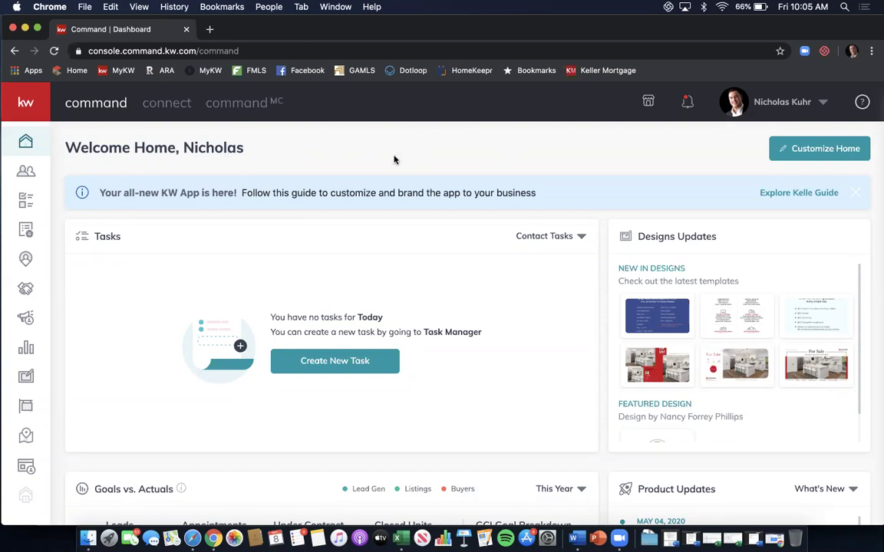
# Show the All Opportunities table in KW Command, with its 10 listing and buyer deals.
pyautogui.click(27, 290)
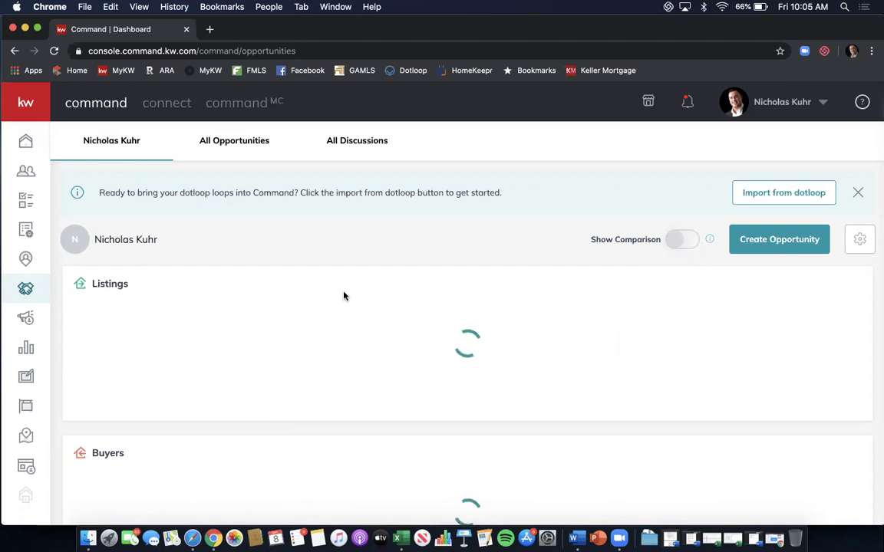
pyautogui.click(252, 150)
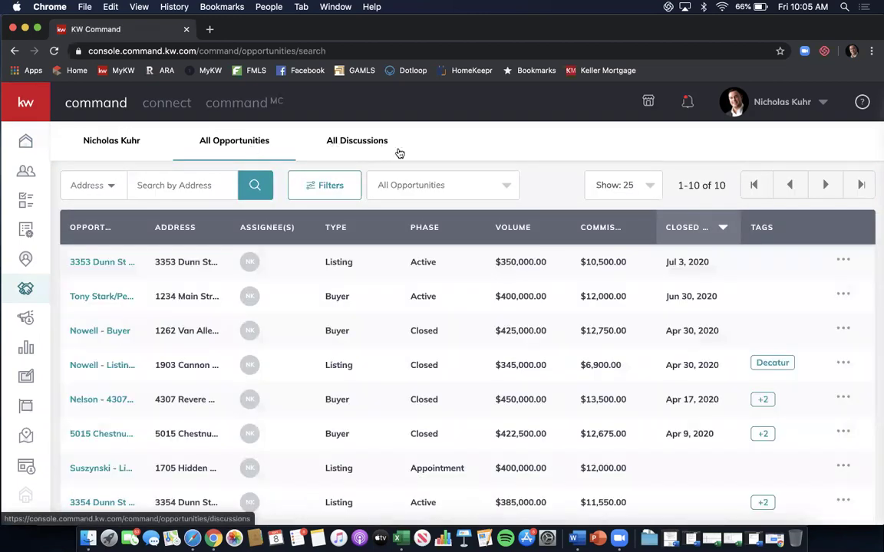
pyautogui.scroll(-3, 449, 153)
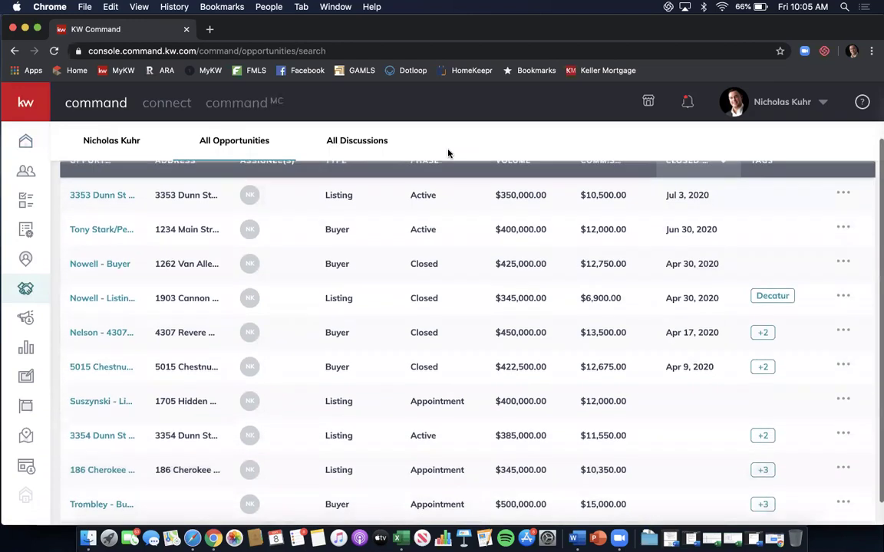
pyautogui.scroll(1, 449, 154)
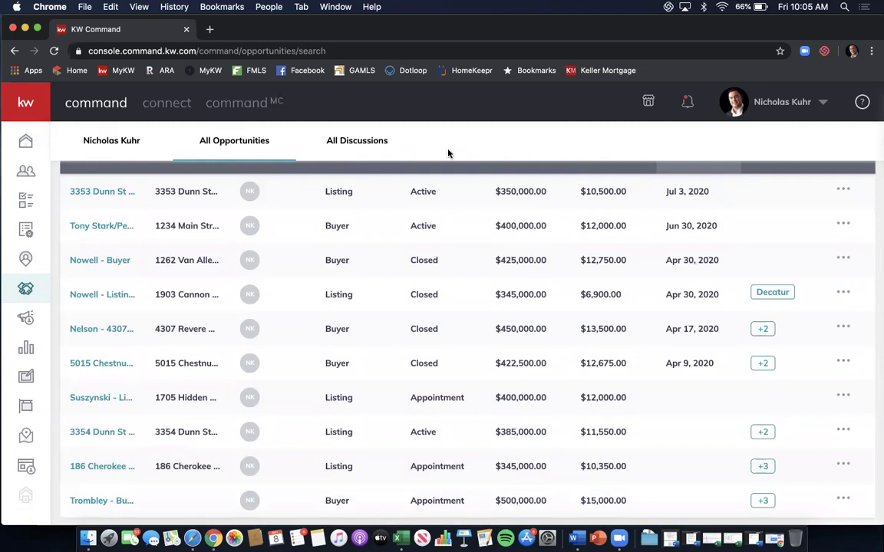
# Open the active buyer deal for 1234 Main Street and review its Negotiations-stage details.
pyautogui.click(104, 226)
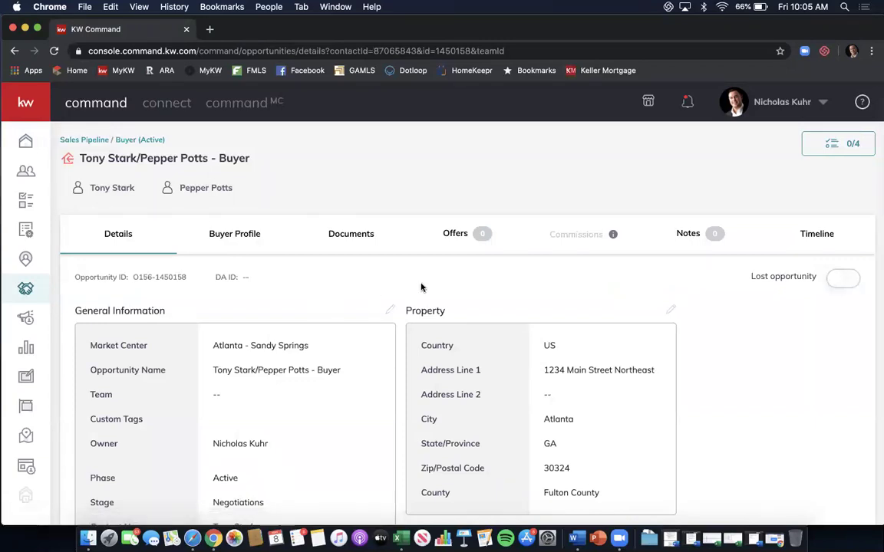
pyautogui.scroll(-2, 476, 284)
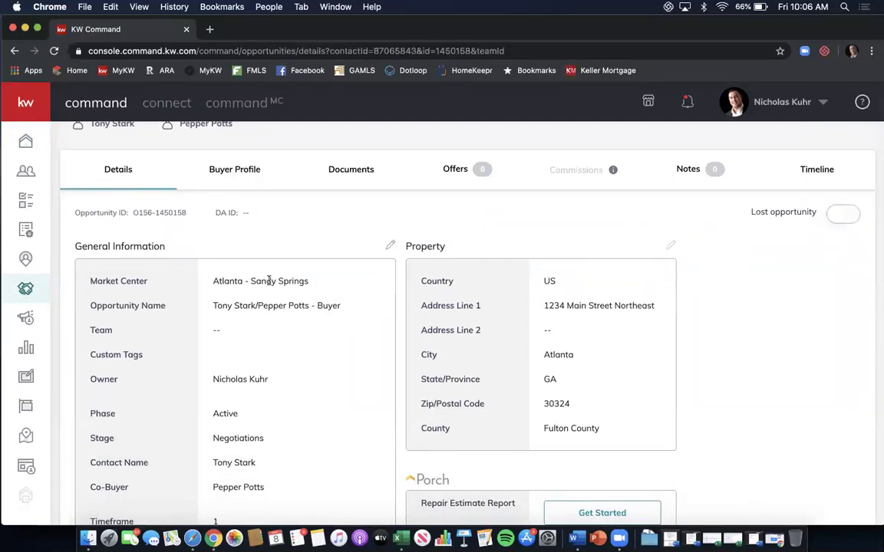
pyautogui.scroll(-1, 257, 288)
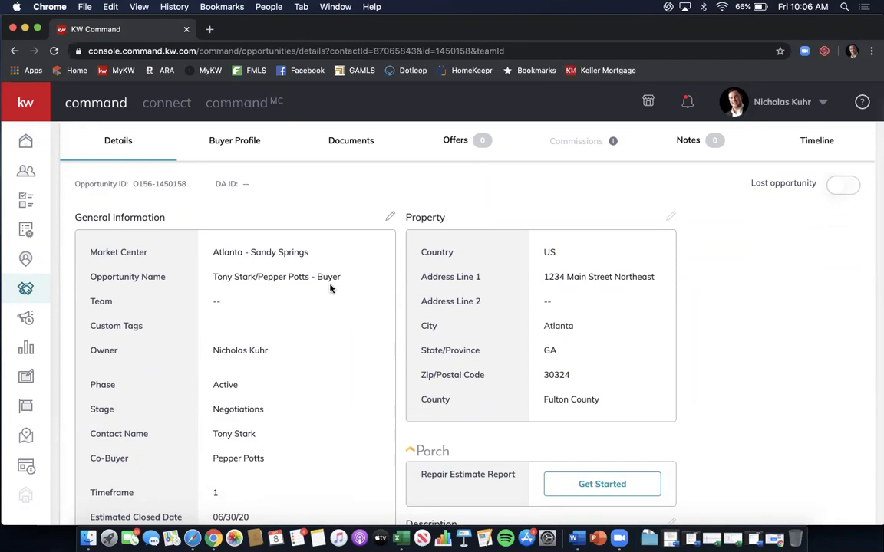
pyautogui.scroll(-3, 331, 289)
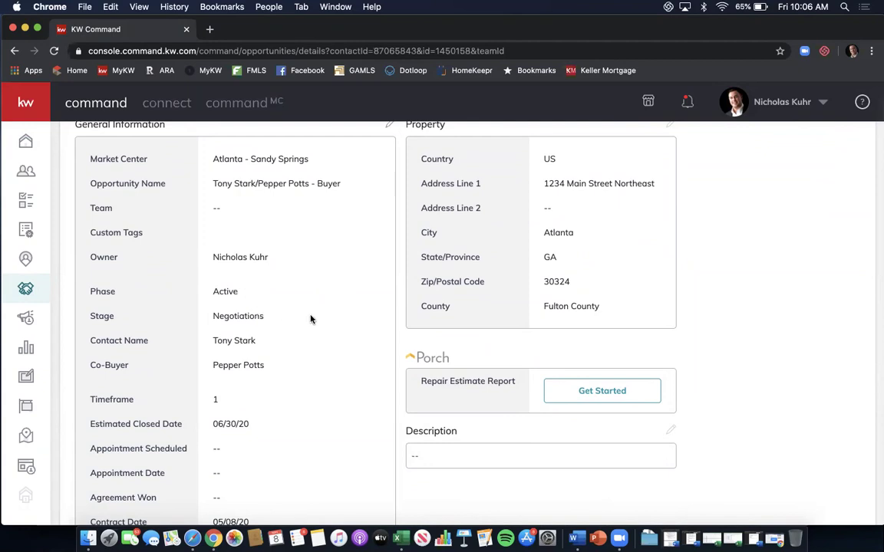
pyautogui.scroll(-1, 310, 319)
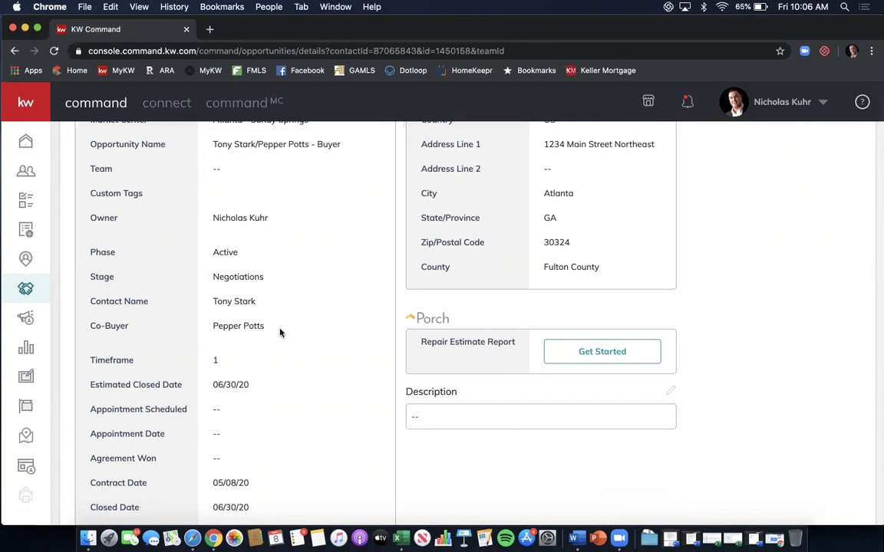
pyautogui.scroll(-2, 280, 332)
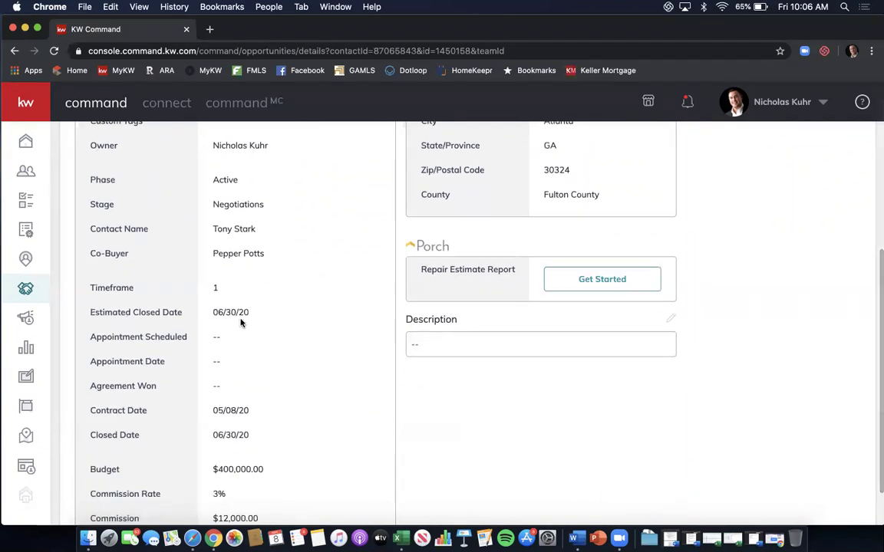
pyautogui.scroll(-2, 269, 394)
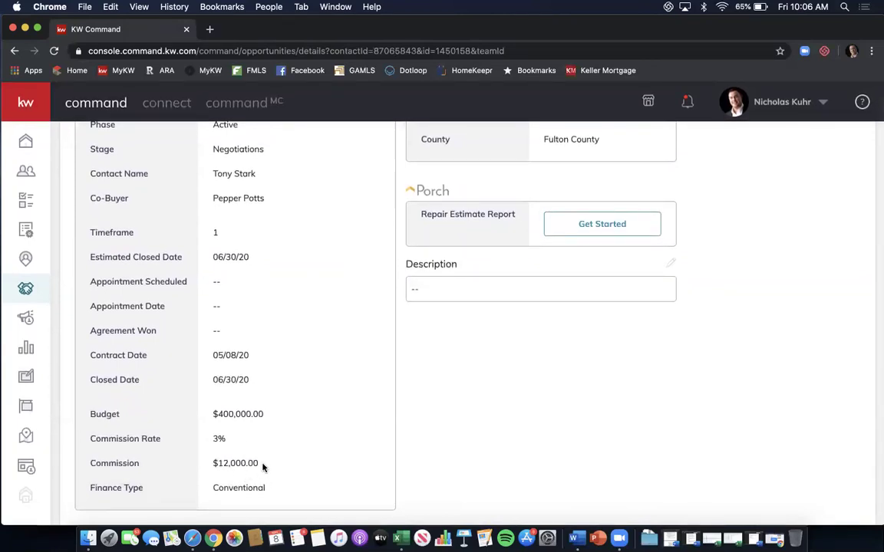
pyautogui.scroll(1, 321, 456)
pyautogui.scroll(8, 321, 456)
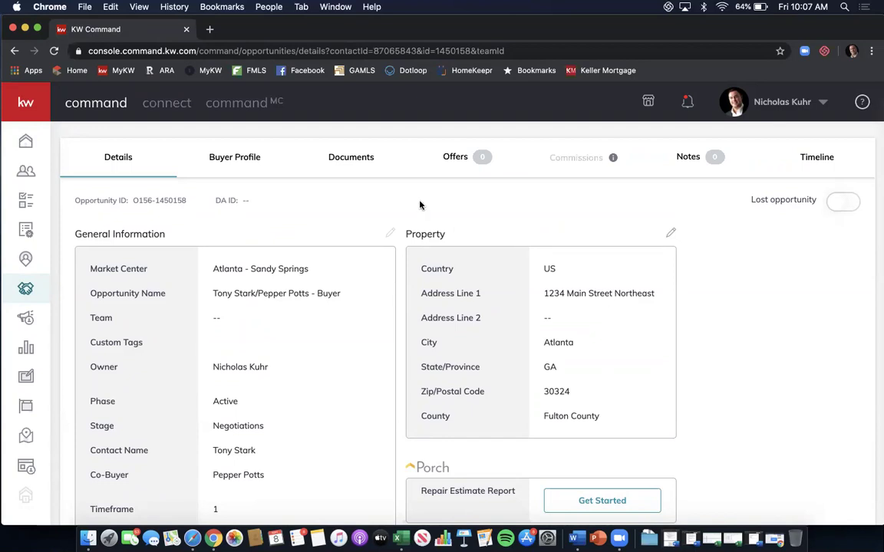
# Show the buyer opportunity's Documents checklist, with the Consultation folder at 0 of 1.
pyautogui.click(365, 161)
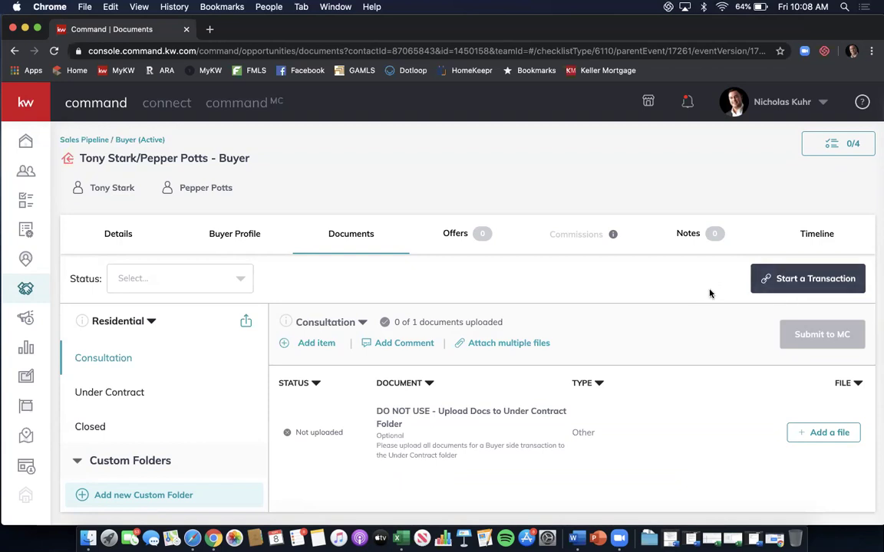
# Start a DocuSign Rooms transaction room from the opportunity's Documents tab.
pyautogui.click(796, 285)
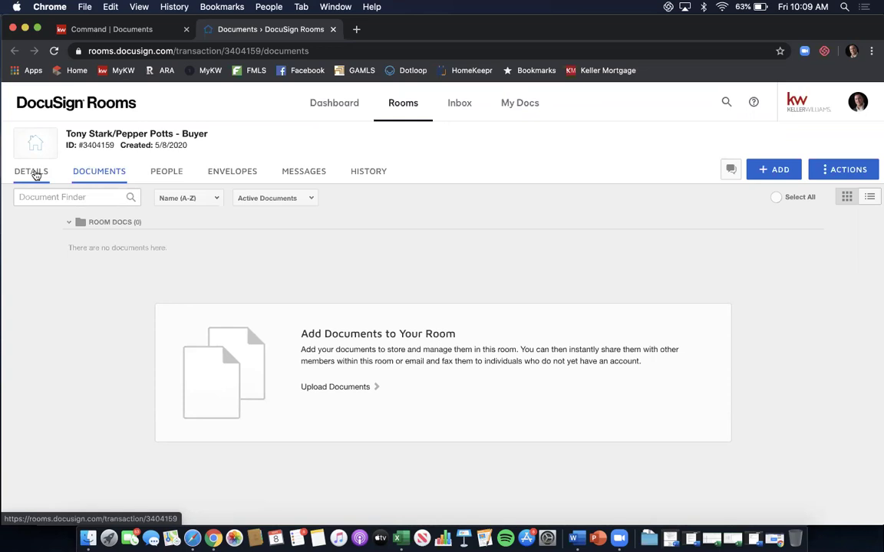
# Show the buyer room's Details page with its room information, location and seller fields.
pyautogui.click(31, 172)
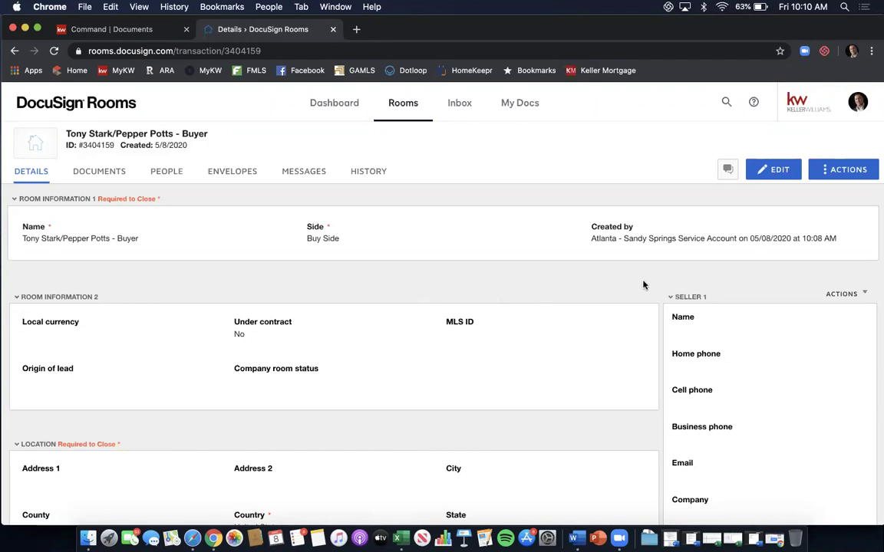
# Edit the room details, entering MLS ID 1111111 and USD as the local currency.
pyautogui.click(775, 174)
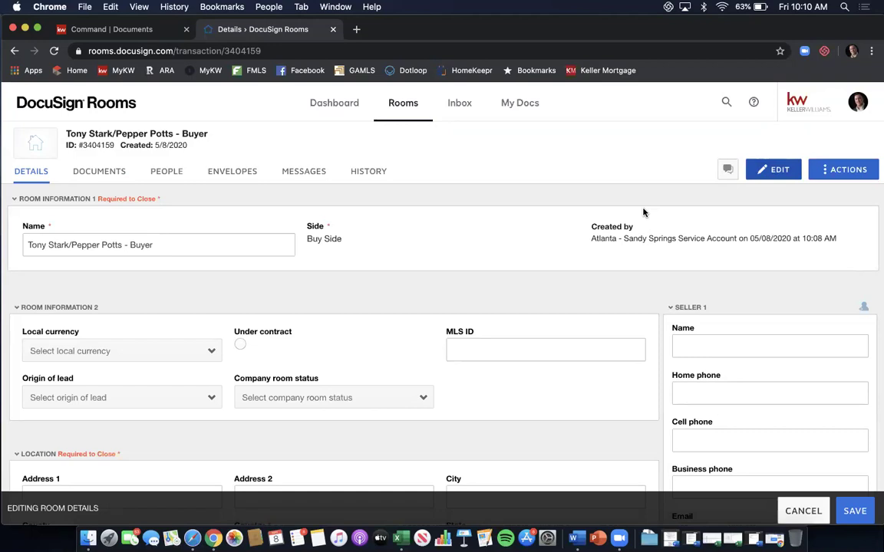
pyautogui.scroll(-2, 574, 236)
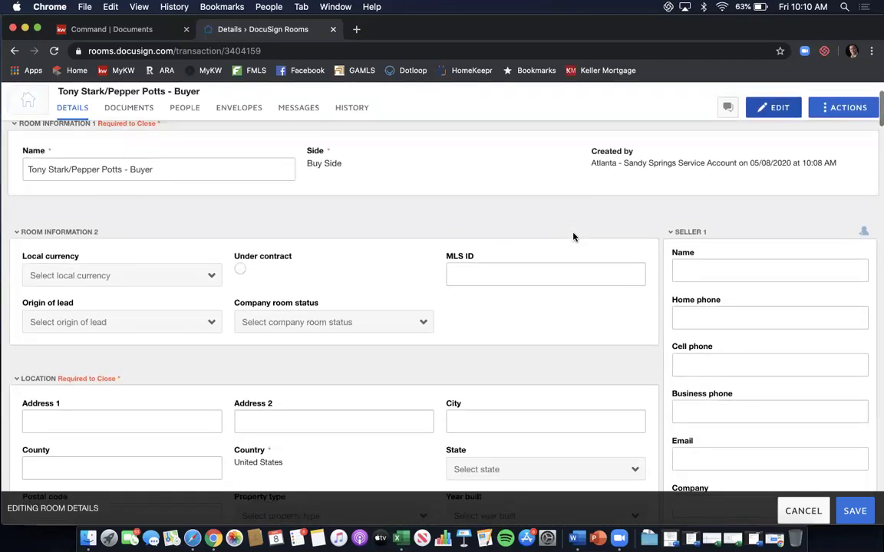
pyautogui.scroll(-1, 514, 243)
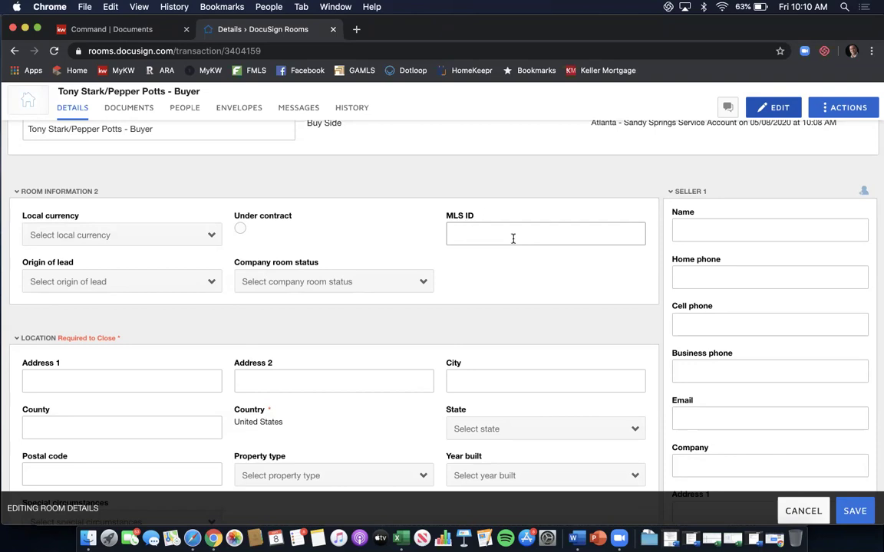
pyautogui.click(514, 238)
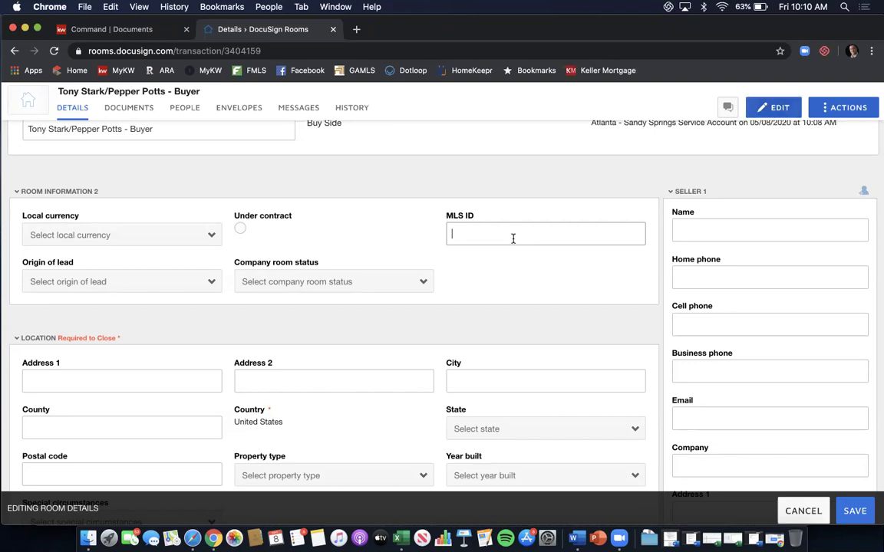
pyautogui.write('1111111')
pyautogui.click(155, 231)
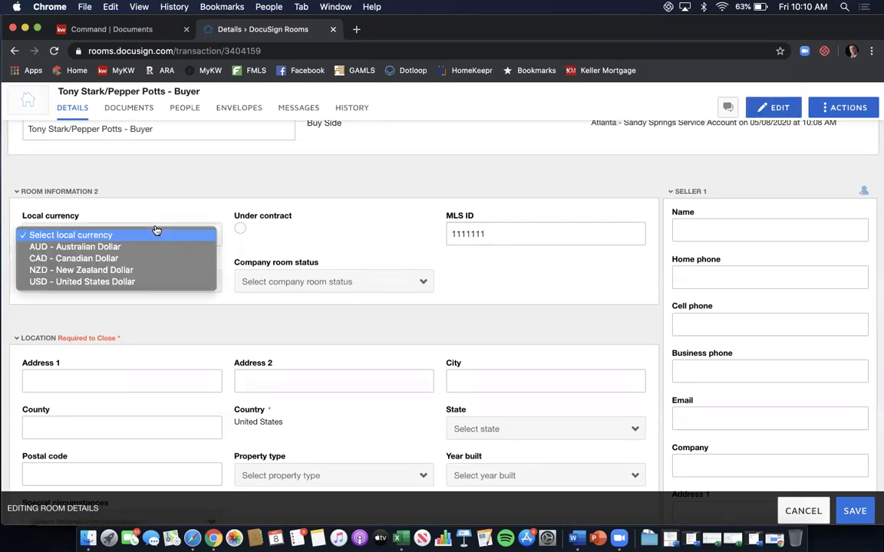
pyautogui.click(141, 282)
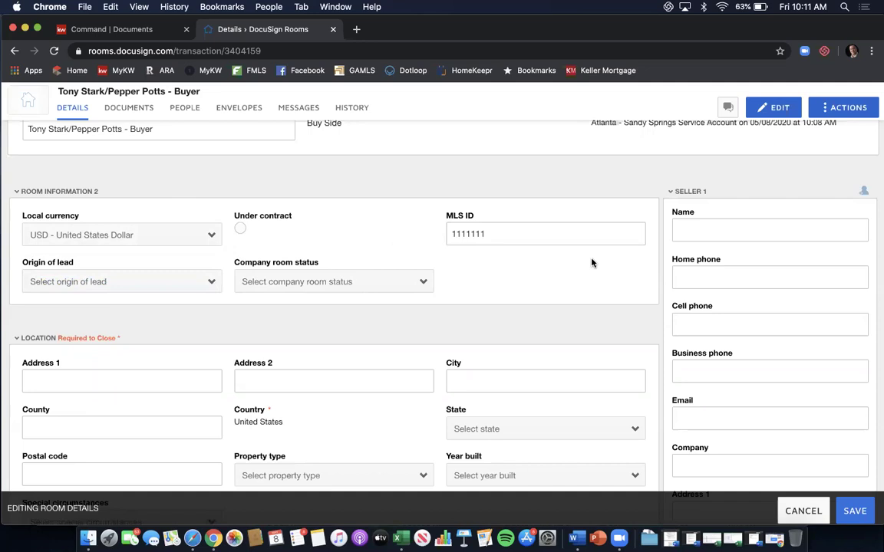
# Enter the property address 1234 Main St NE, Atlanta, Fulton County, Georgia 30324.
pyautogui.scroll(-3, 592, 263)
pyautogui.scroll(-2, 319, 248)
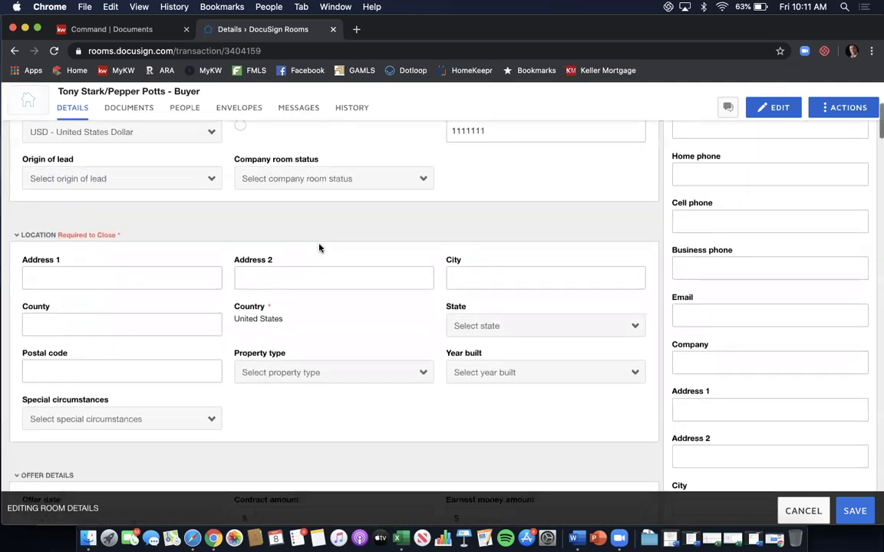
pyautogui.click(178, 255)
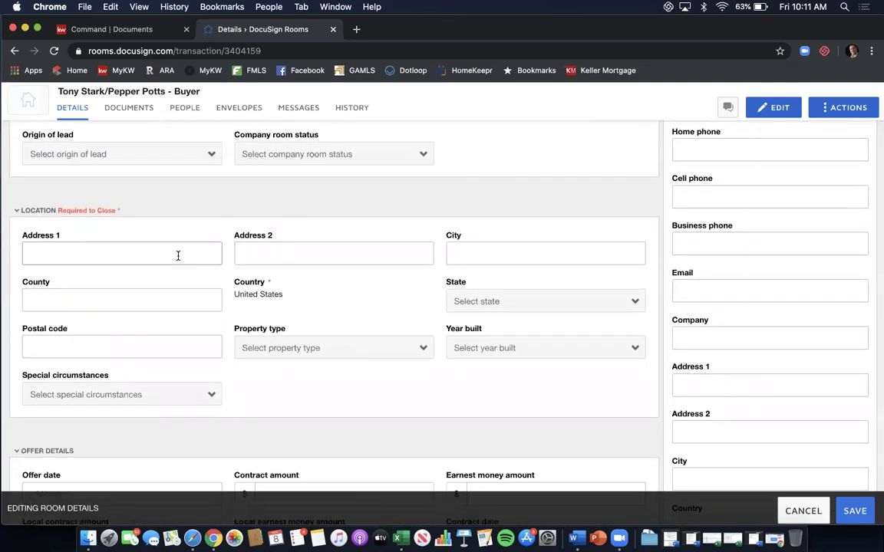
pyautogui.write('1234 Main St NE')
pyautogui.press('Tab')
pyautogui.press('Tab')
pyautogui.write('Atlanta')
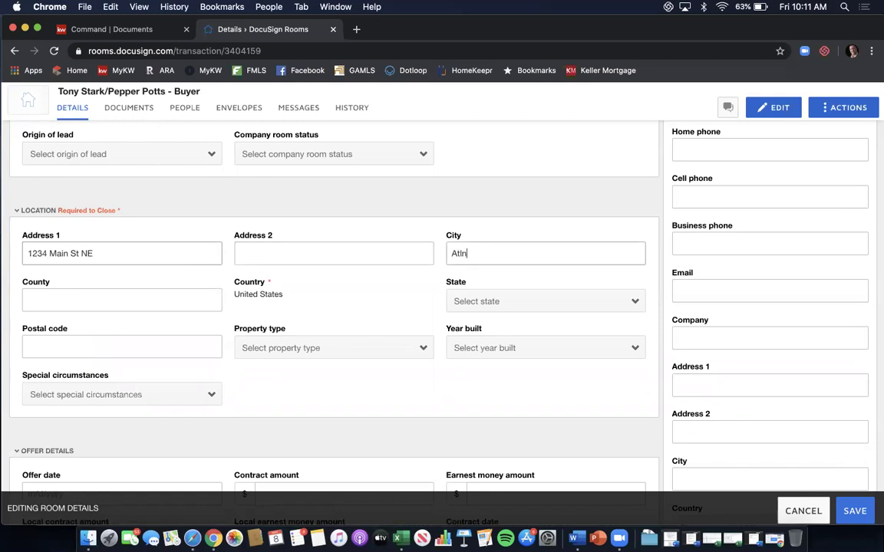
pyautogui.press('Tab')
pyautogui.write('Fulton')
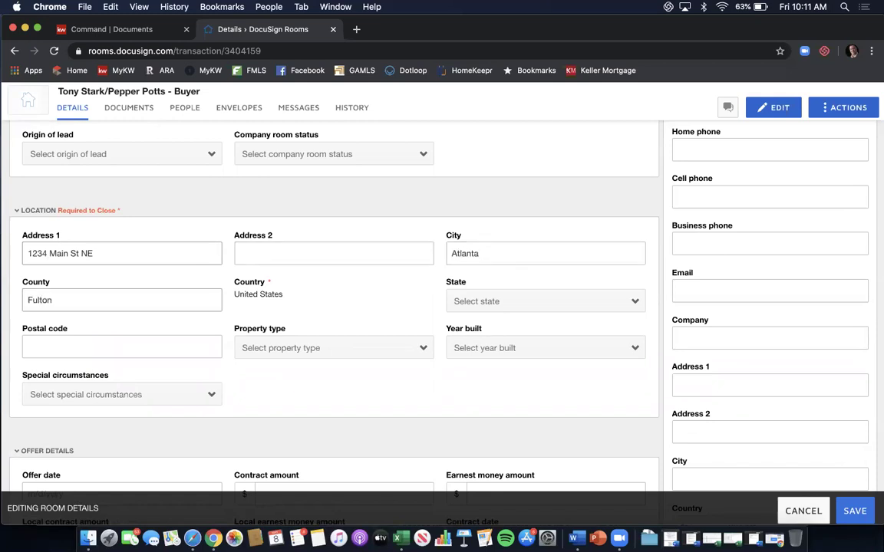
pyautogui.click(514, 301)
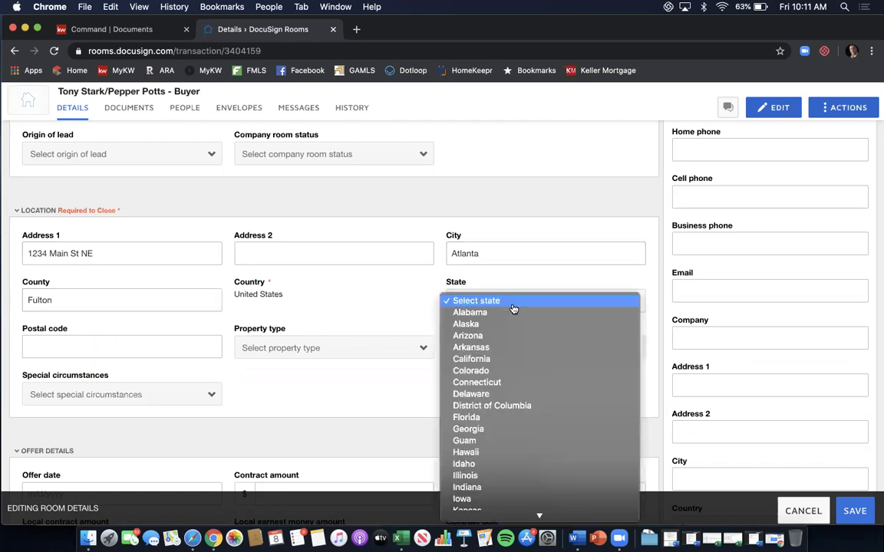
pyautogui.click(498, 430)
pyautogui.click(129, 341)
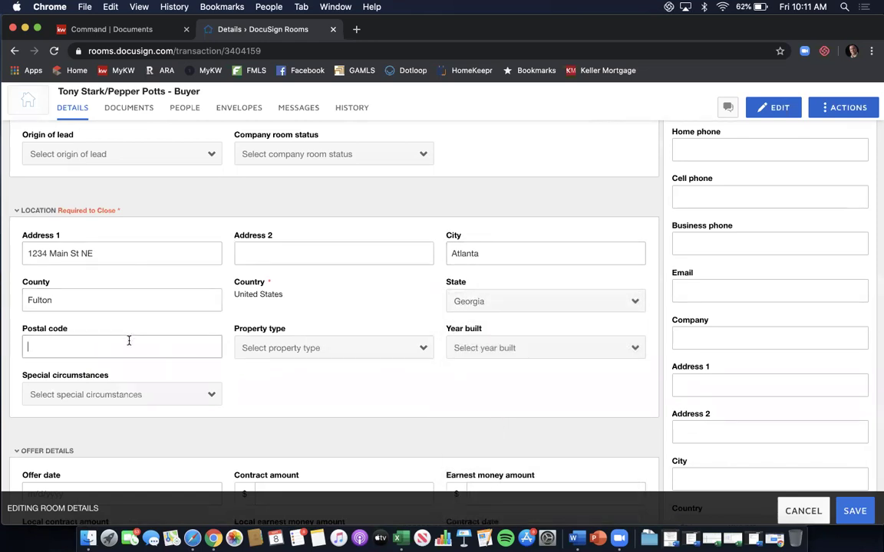
pyautogui.write('30324')
# Set property type to Residential Detached and year built to 2010, leaving special circumstances empty.
pyautogui.scroll(-1, 319, 316)
pyautogui.click(311, 339)
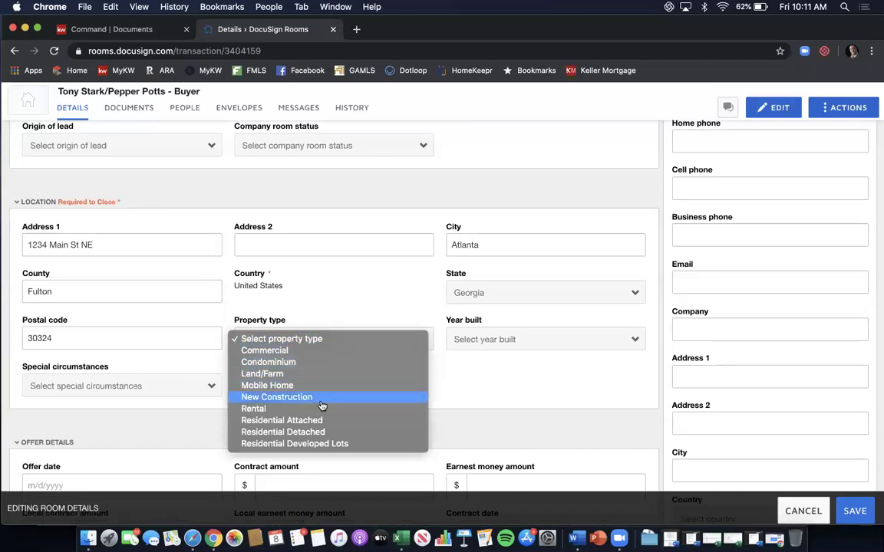
pyautogui.click(322, 432)
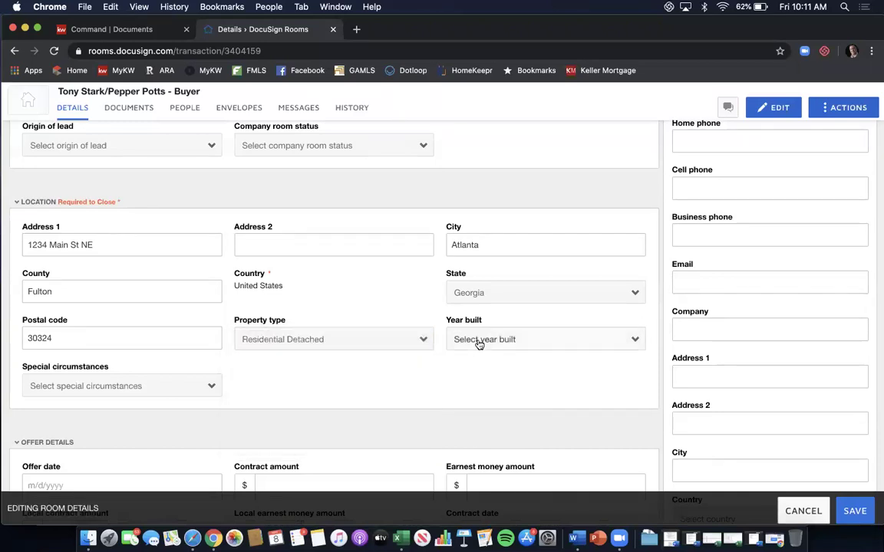
pyautogui.click(480, 341)
pyautogui.scroll(-15, 513, 391)
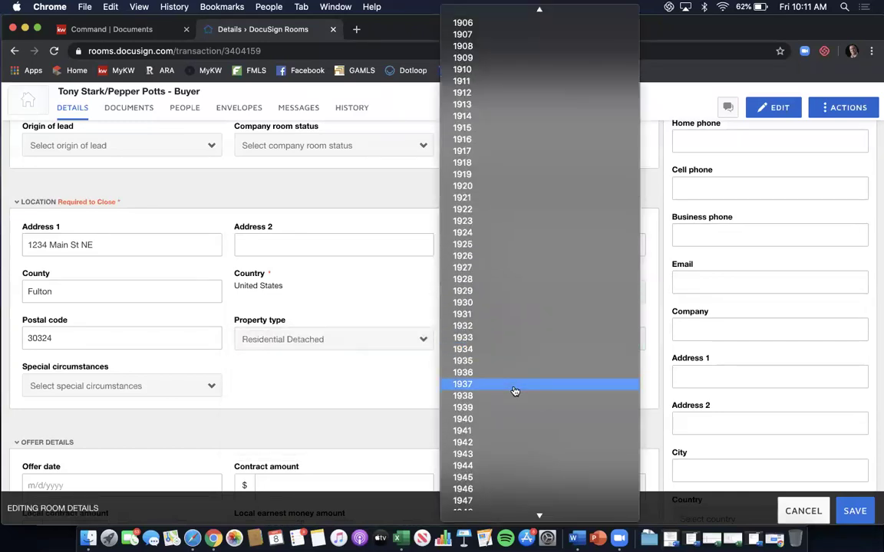
pyautogui.scroll(-15, 514, 391)
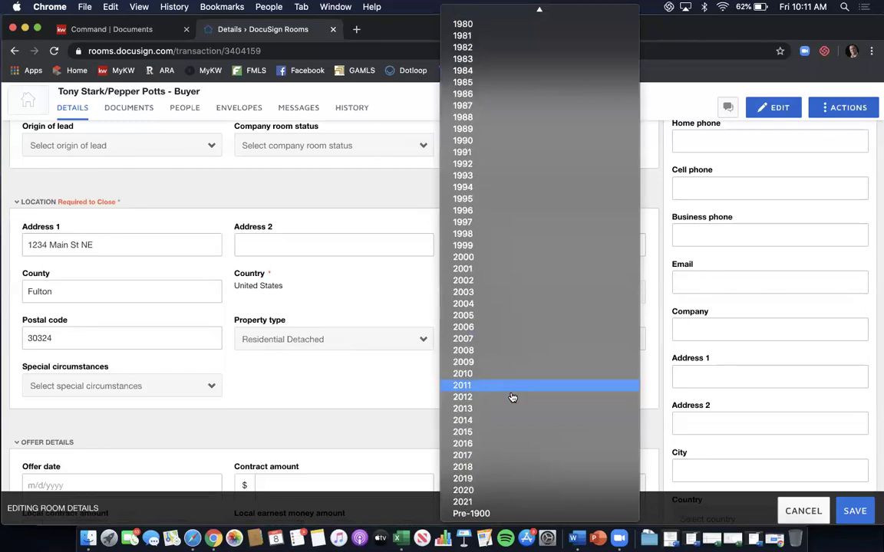
pyautogui.click(504, 373)
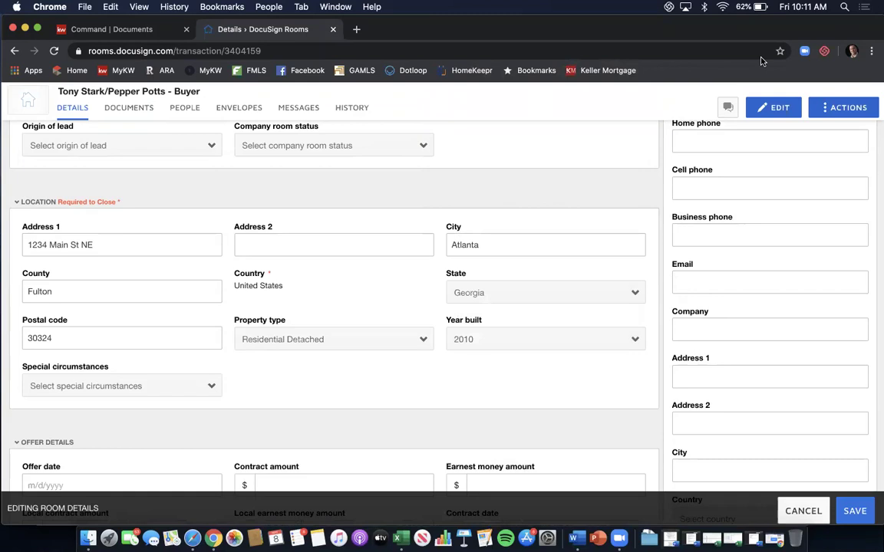
pyautogui.click(299, 48)
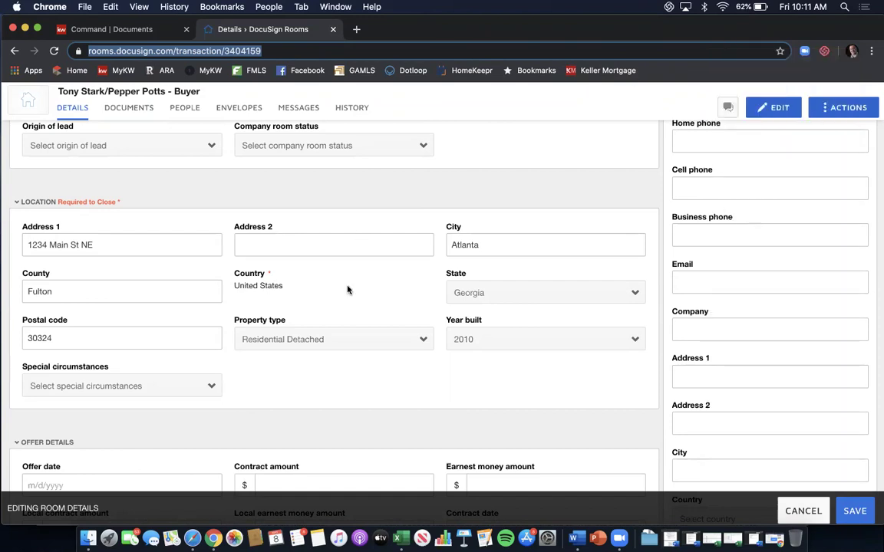
pyautogui.click(205, 377)
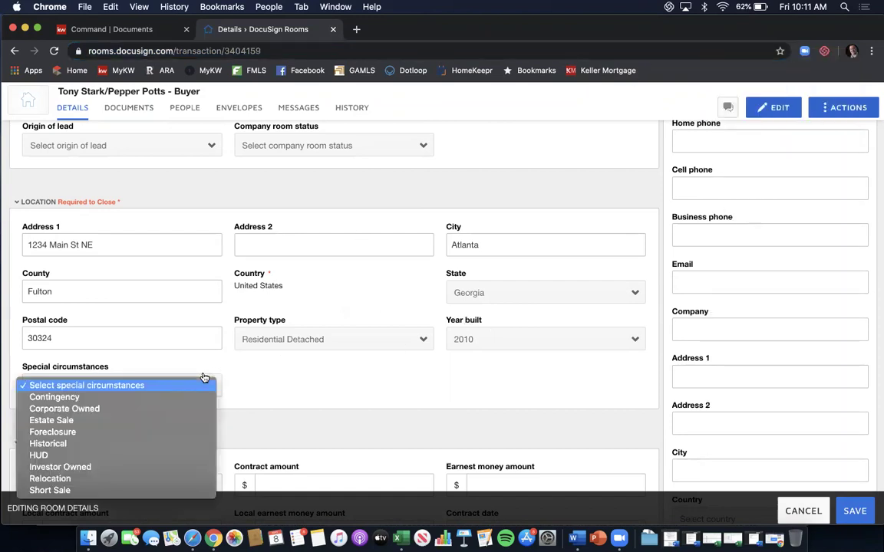
pyautogui.click(309, 379)
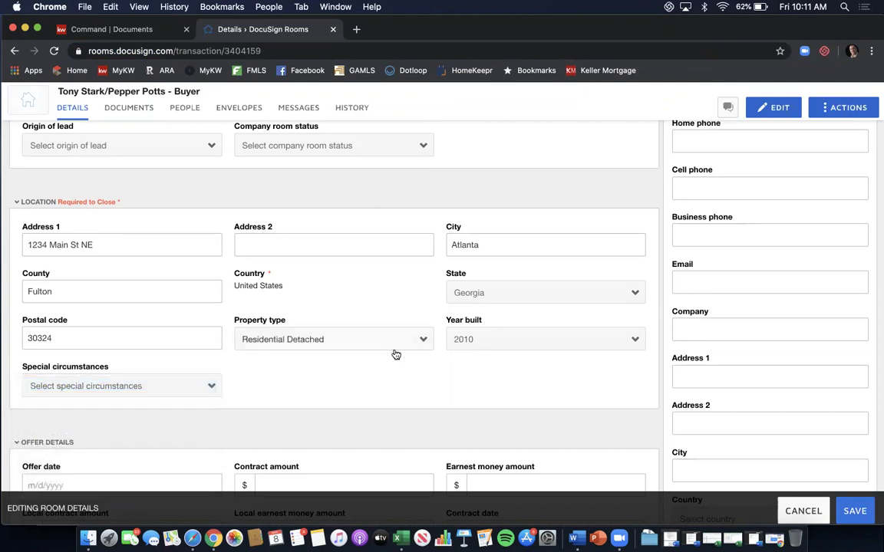
# Enter offer date 5/8/2020, a 400000 contract amount and 3500 earnest money.
pyautogui.scroll(-3, 395, 355)
pyautogui.scroll(-4, 430, 261)
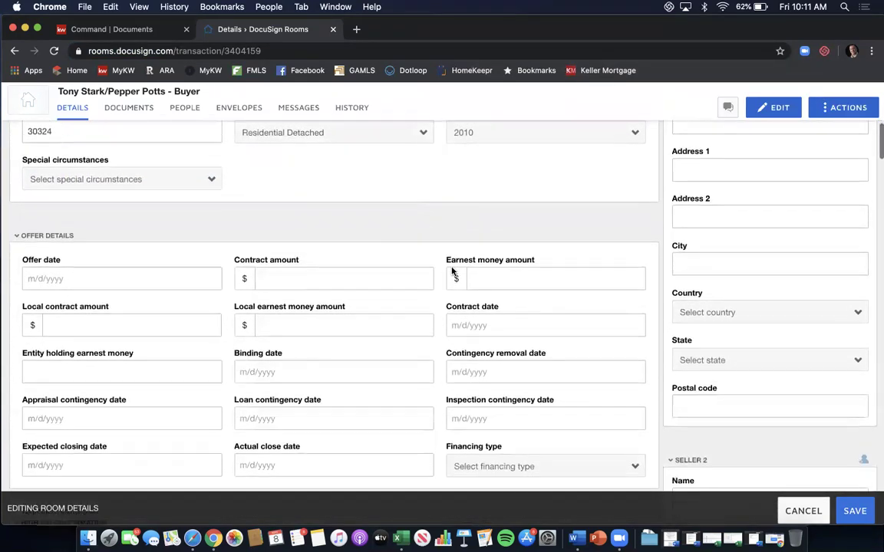
pyautogui.click(146, 269)
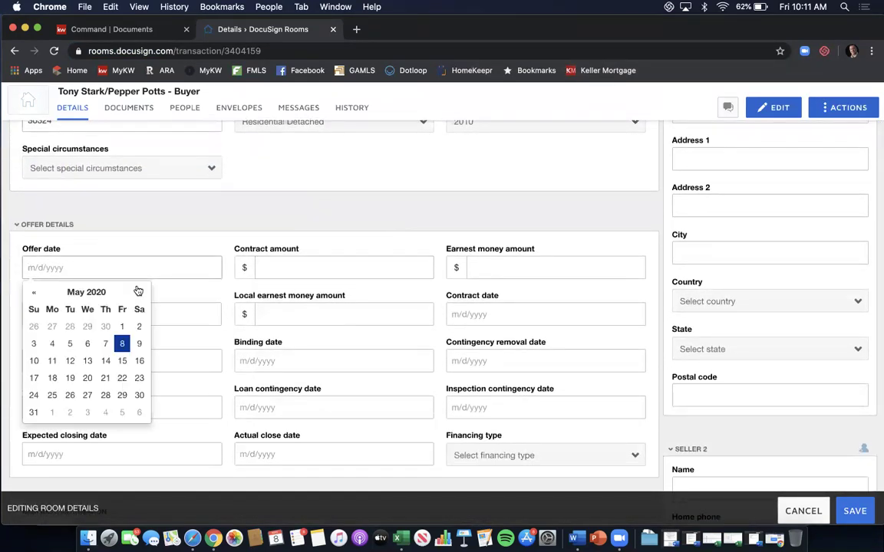
pyautogui.click(122, 347)
pyautogui.click(357, 270)
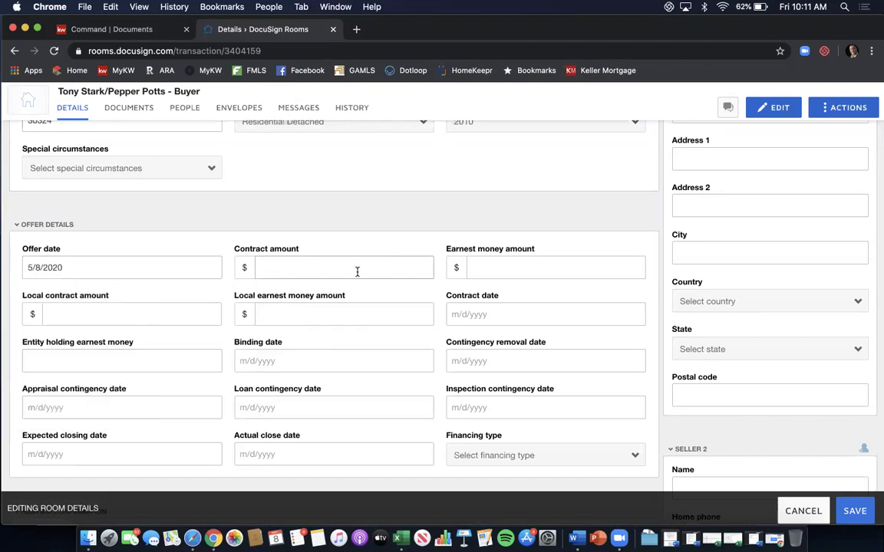
pyautogui.write('400000')
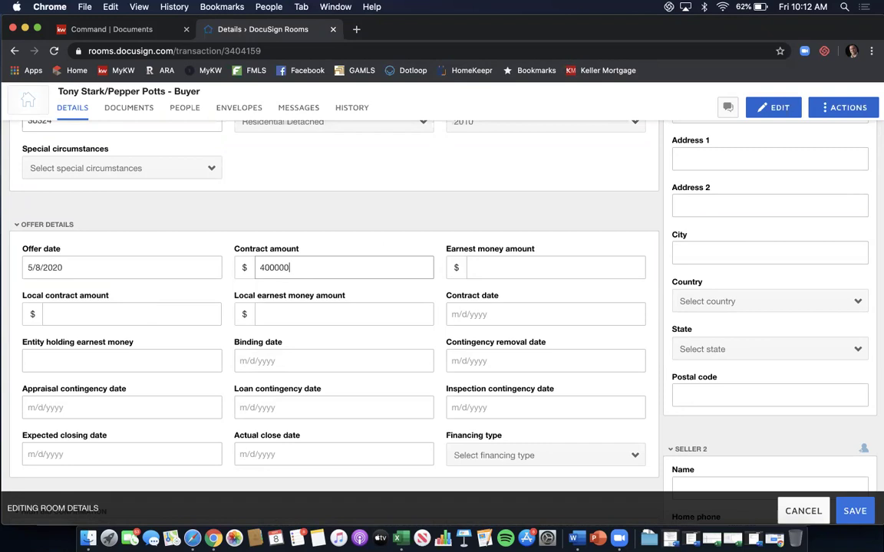
pyautogui.click(503, 266)
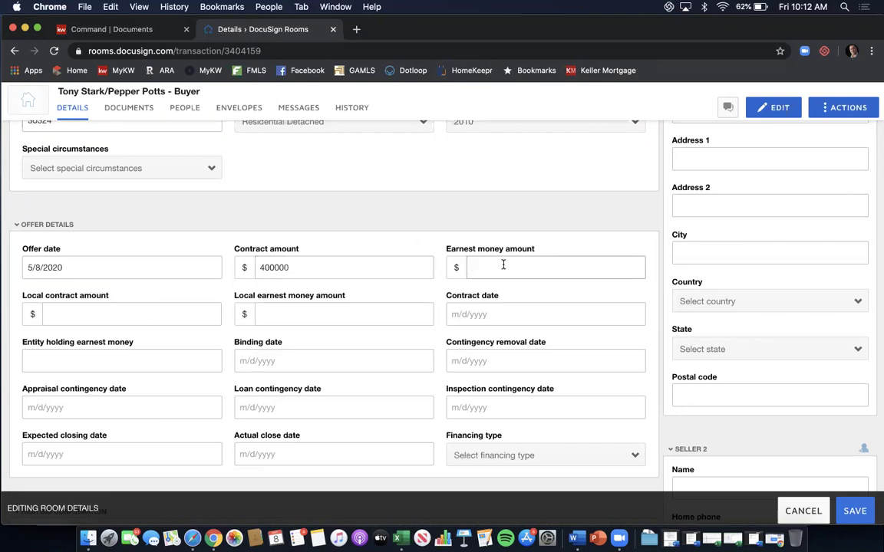
pyautogui.write('3500')
# Set both the contract date and the binding date to 5/8/2020.
pyautogui.scroll(-3, 434, 253)
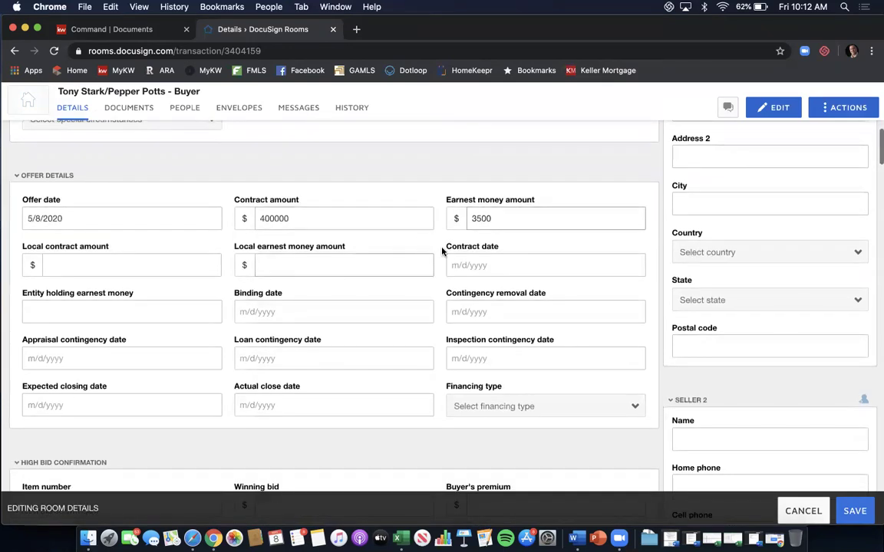
pyautogui.click(492, 261)
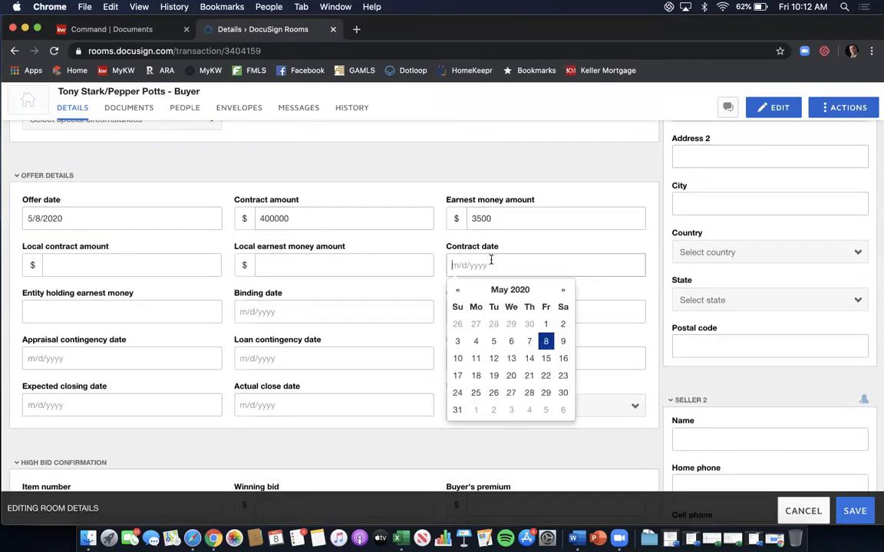
pyautogui.click(544, 340)
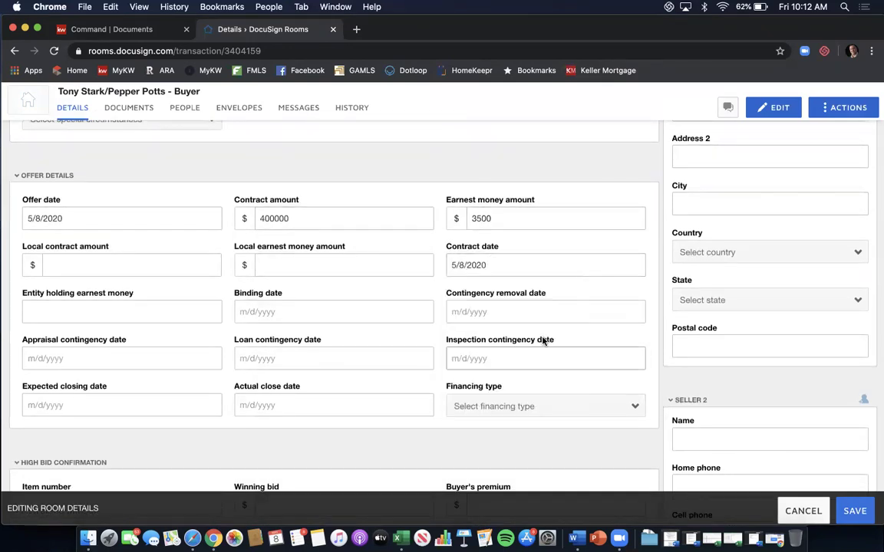
pyautogui.click(366, 309)
pyautogui.click(334, 219)
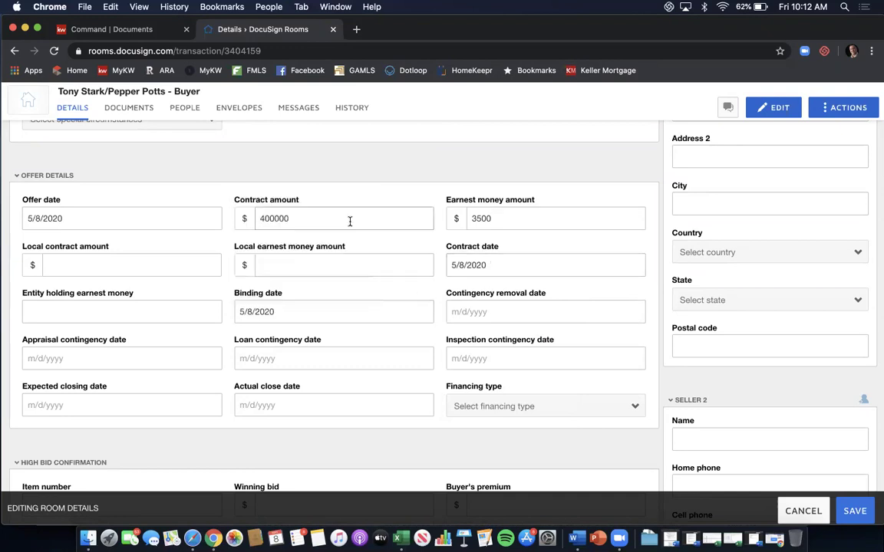
# Set contingency dates: removal 5/18/2020, appraisal 5/29/2020, loan 5/29/2020, inspection 5/18/2020.
pyautogui.click(486, 311)
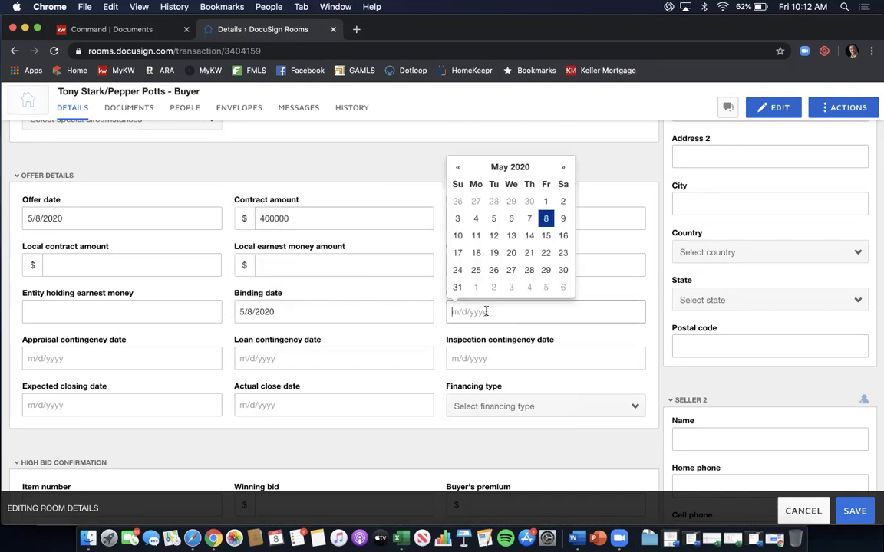
pyautogui.click(477, 255)
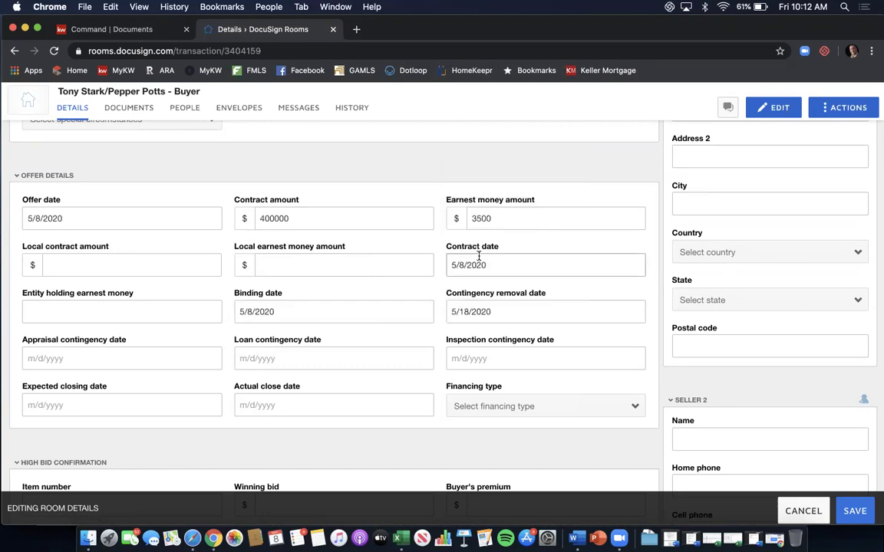
pyautogui.click(156, 355)
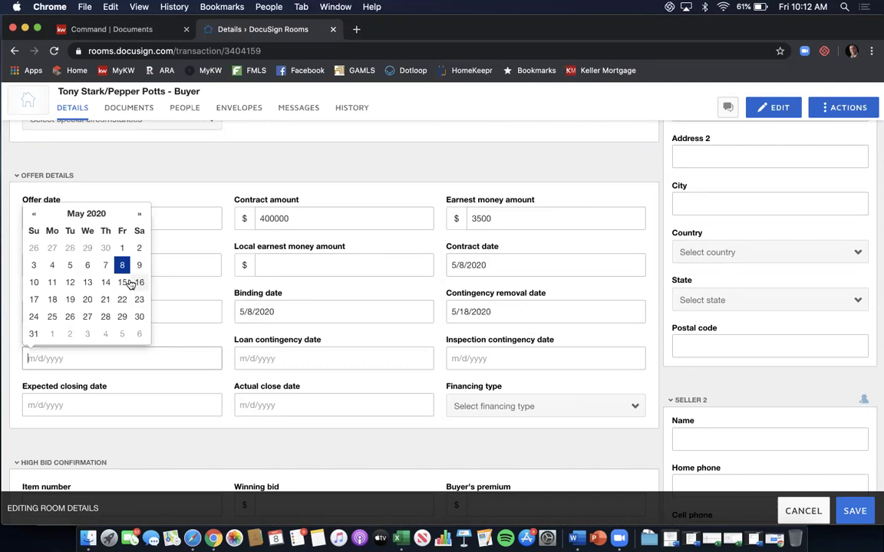
pyautogui.click(121, 317)
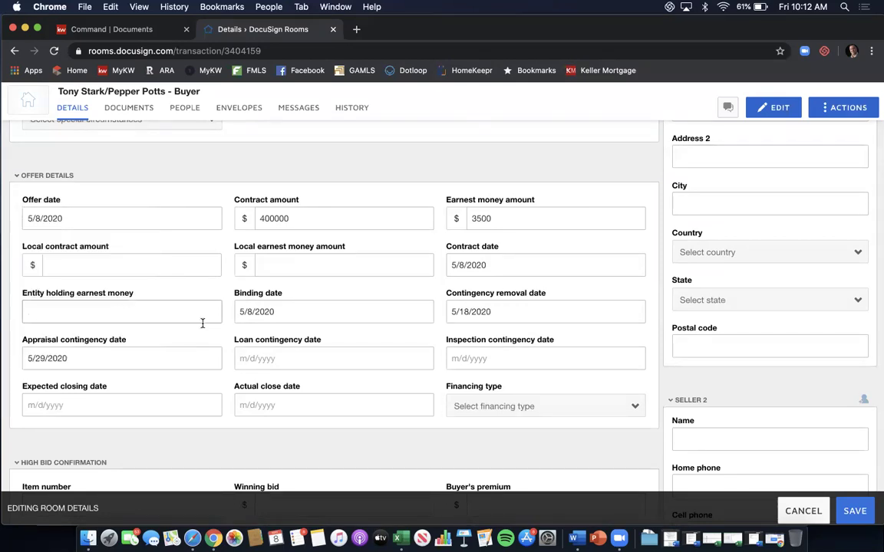
pyautogui.click(249, 358)
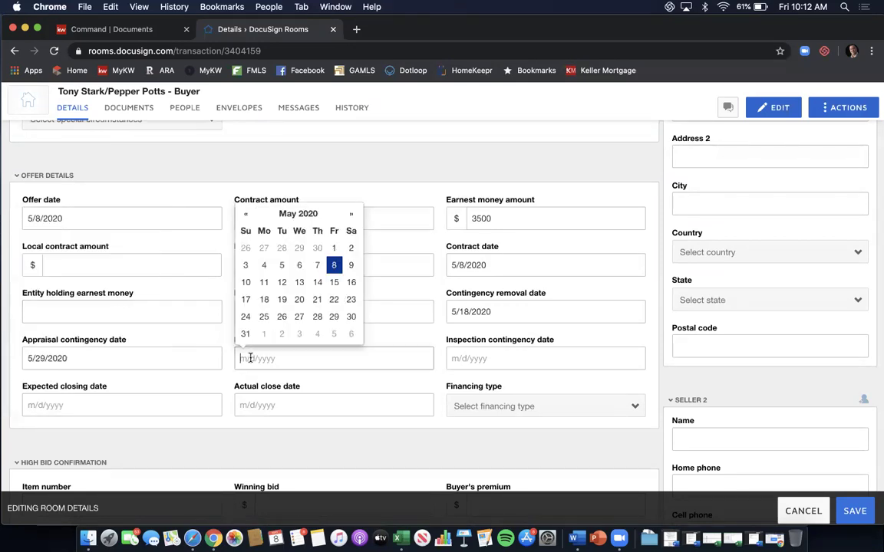
pyautogui.click(333, 317)
pyautogui.click(498, 352)
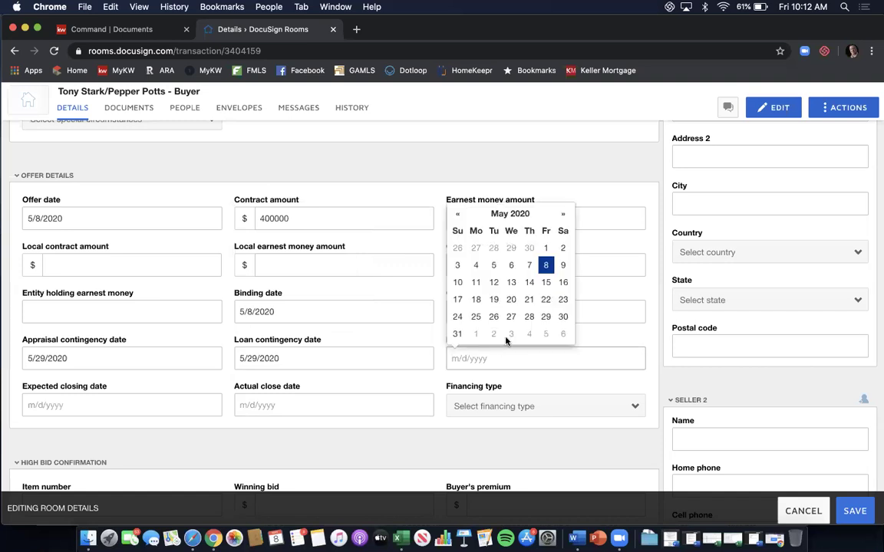
pyautogui.click(479, 301)
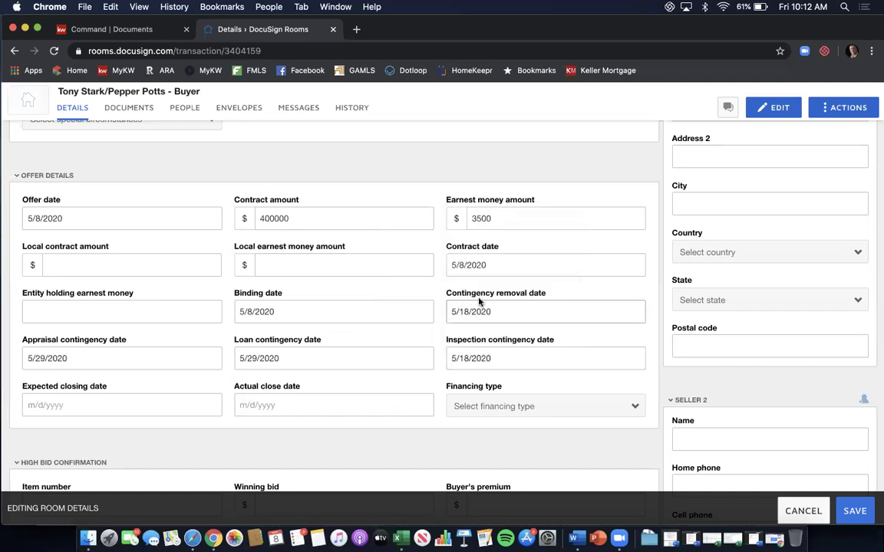
# Set expected closing and actual close dates to 6/30/2020 and financing type to Conventional.
pyautogui.scroll(-1, 408, 296)
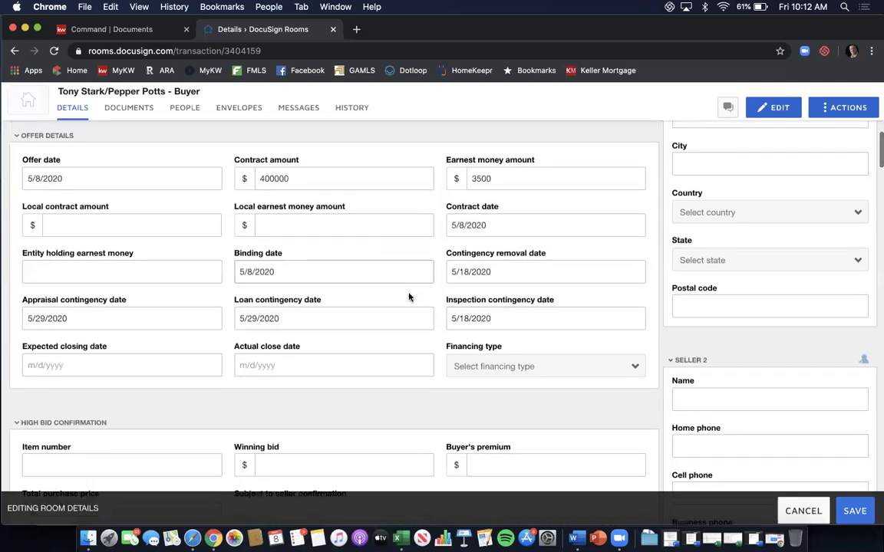
pyautogui.click(158, 361)
pyautogui.click(139, 223)
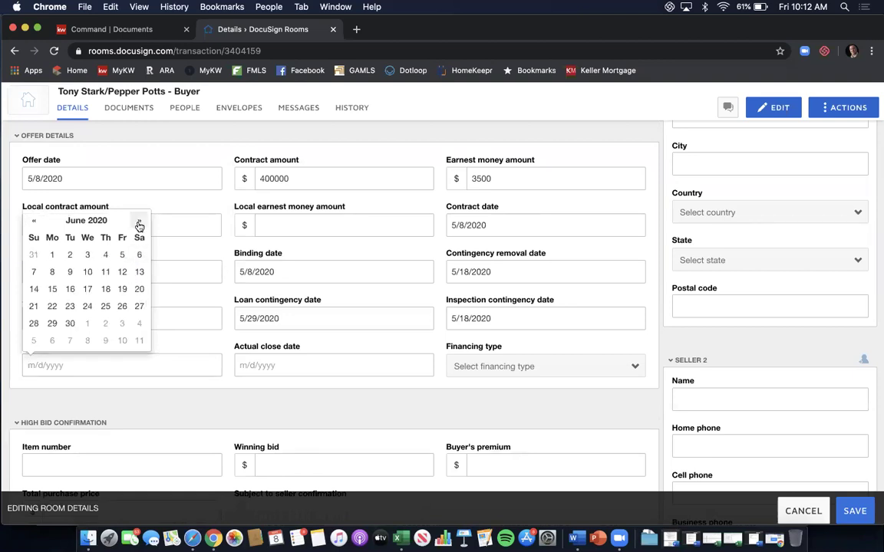
pyautogui.click(70, 323)
pyautogui.click(289, 363)
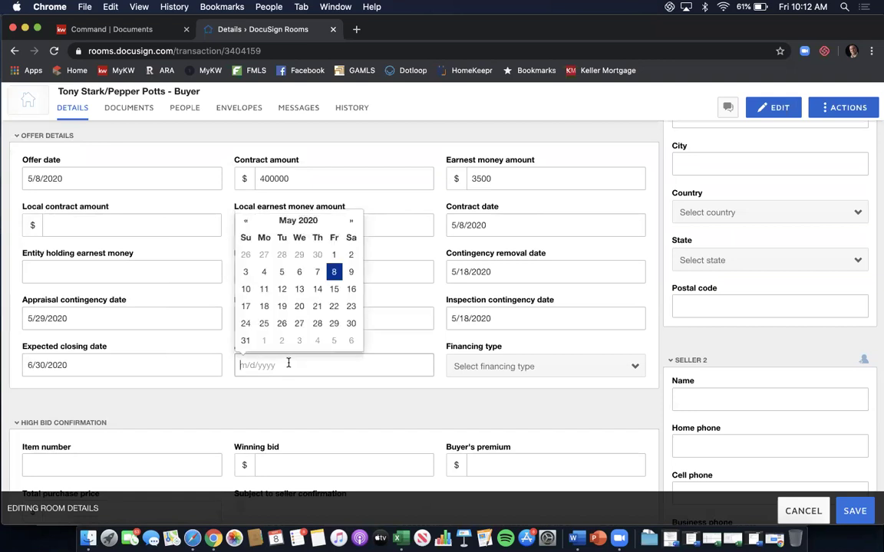
pyautogui.click(352, 221)
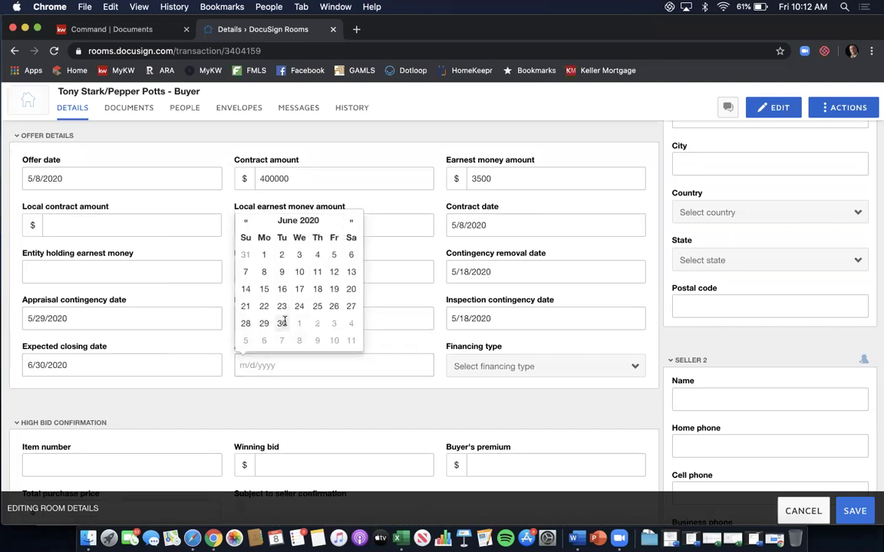
pyautogui.click(282, 323)
pyautogui.click(457, 369)
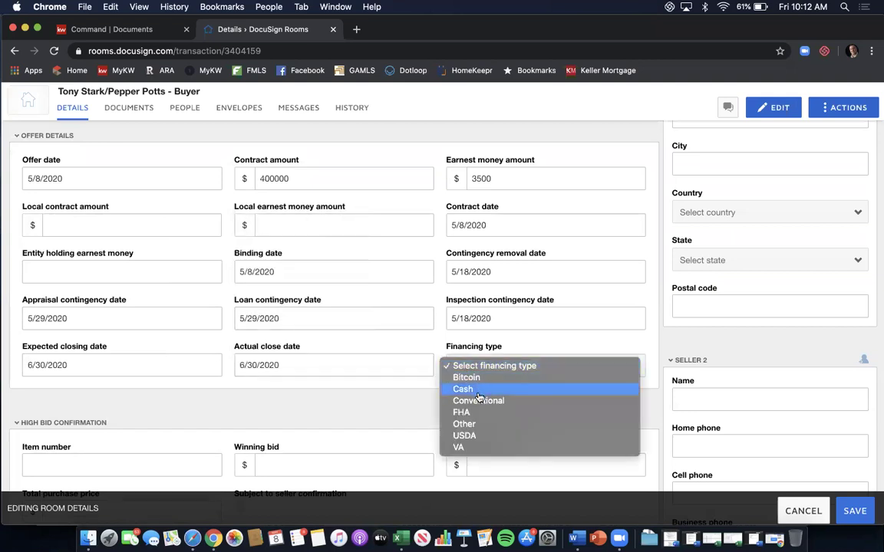
pyautogui.click(478, 401)
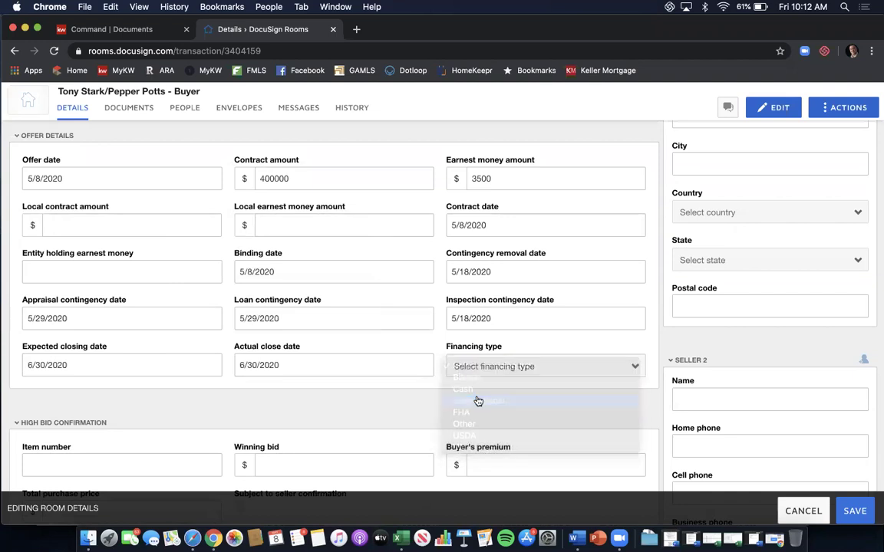
# In Additional information, enter a 2500 seller concession and 3 for list-side and buyer-side commission.
pyautogui.scroll(-3, 436, 255)
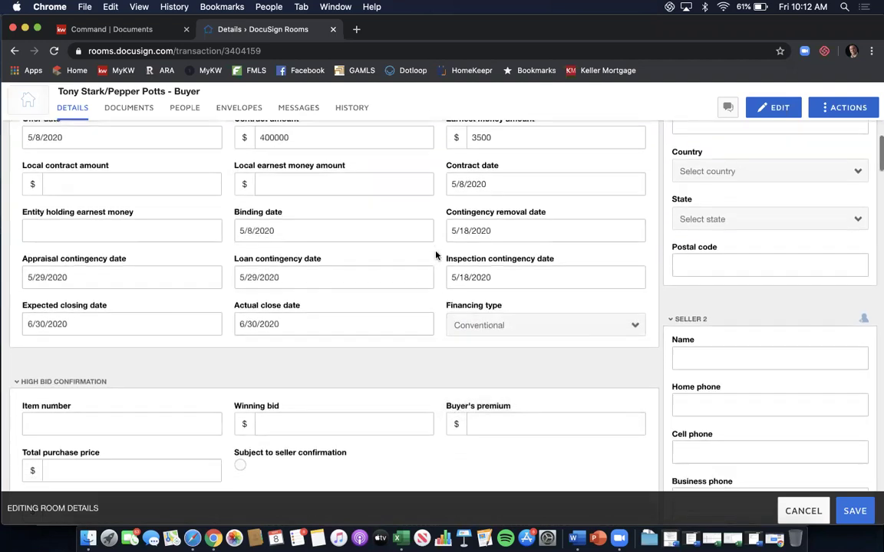
pyautogui.scroll(-2, 435, 254)
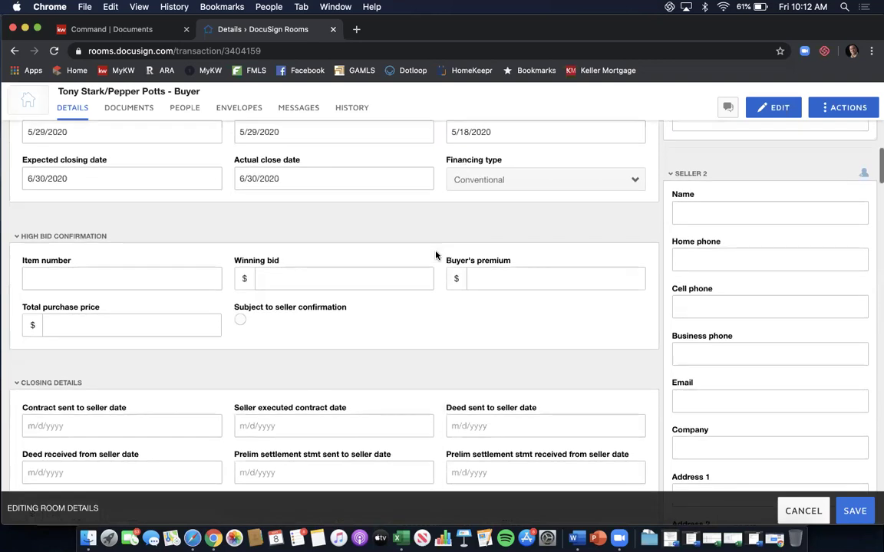
pyautogui.scroll(-2, 436, 255)
pyautogui.scroll(-2, 436, 255)
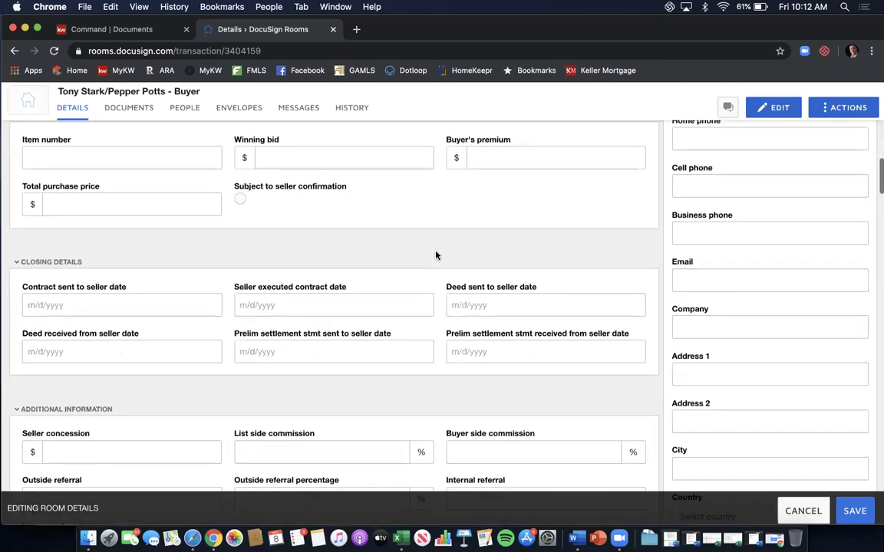
pyautogui.scroll(-2, 436, 255)
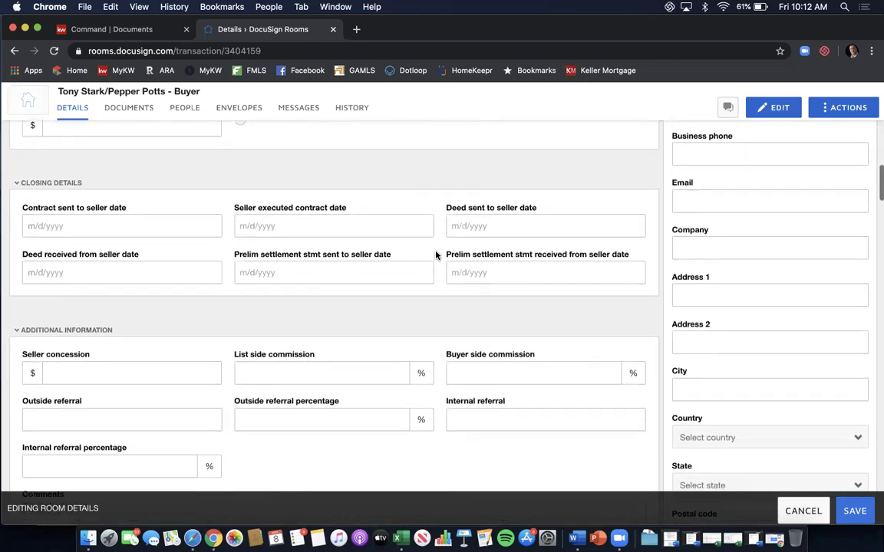
pyautogui.scroll(-1, 435, 255)
pyautogui.scroll(-1, 436, 255)
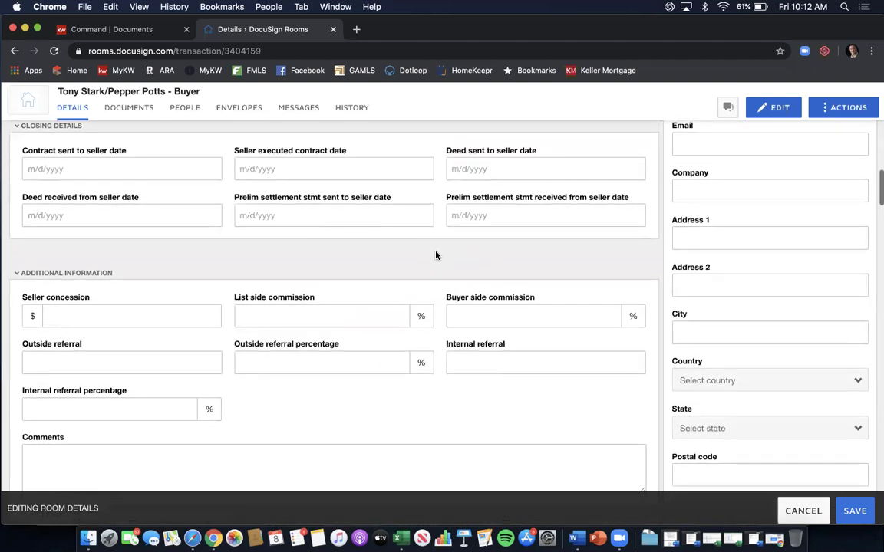
pyautogui.scroll(-2, 435, 255)
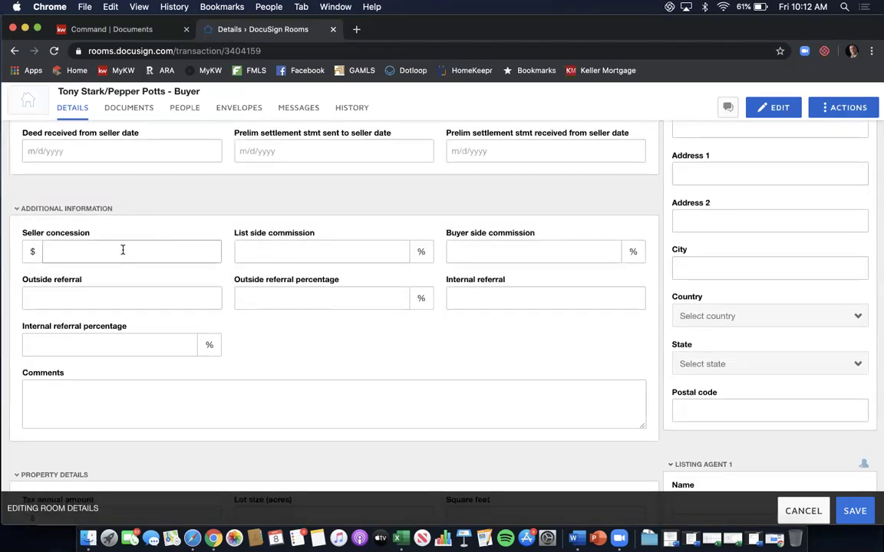
pyautogui.click(174, 251)
pyautogui.write('2500')
pyautogui.click(295, 253)
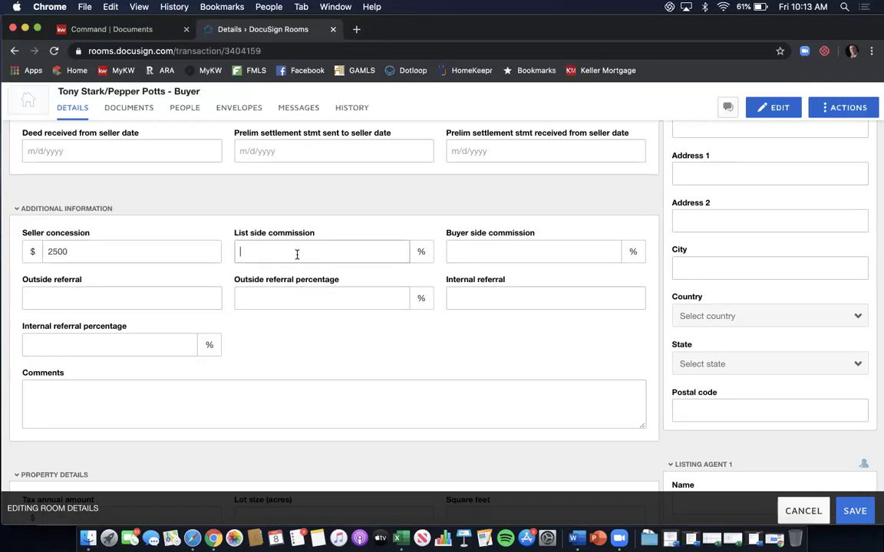
pyautogui.write('3')
pyautogui.click(515, 254)
pyautogui.write('3')
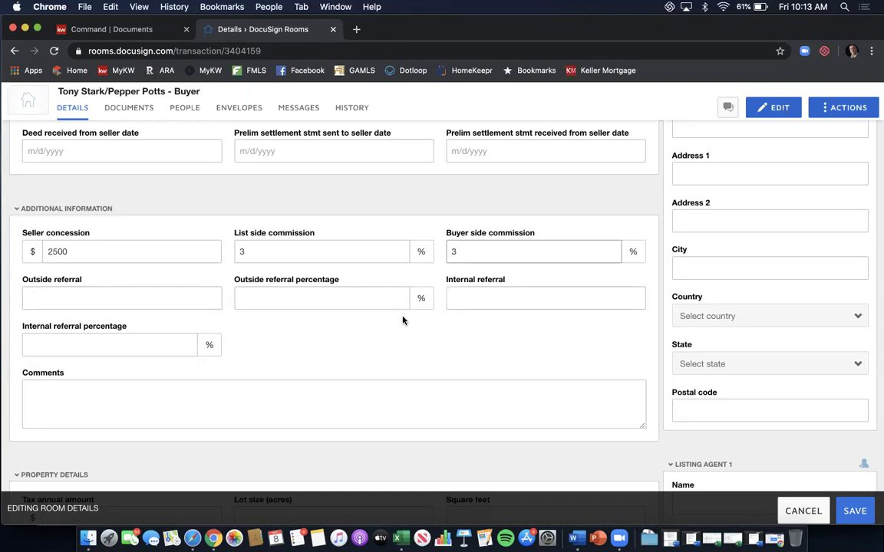
pyautogui.scroll(-1, 403, 321)
pyautogui.scroll(-10, 403, 321)
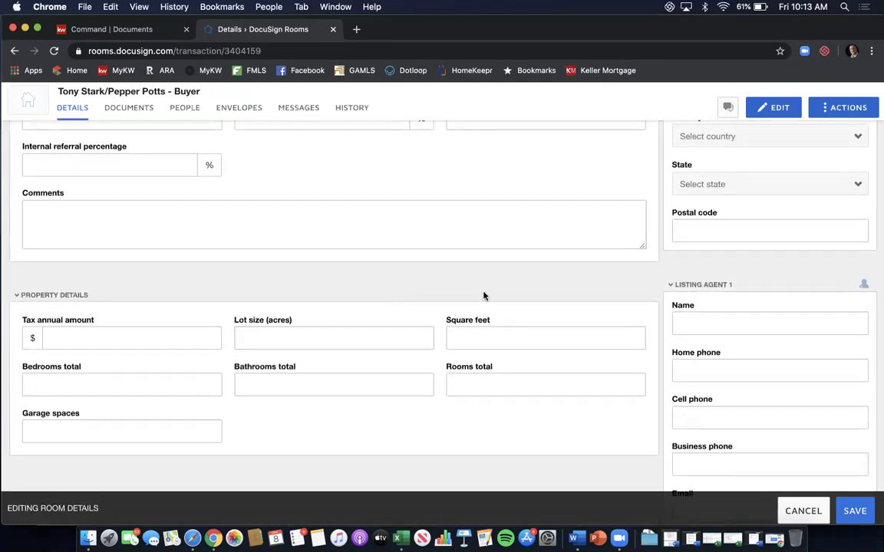
pyautogui.scroll(-5, 483, 296)
pyautogui.scroll(-7, 484, 296)
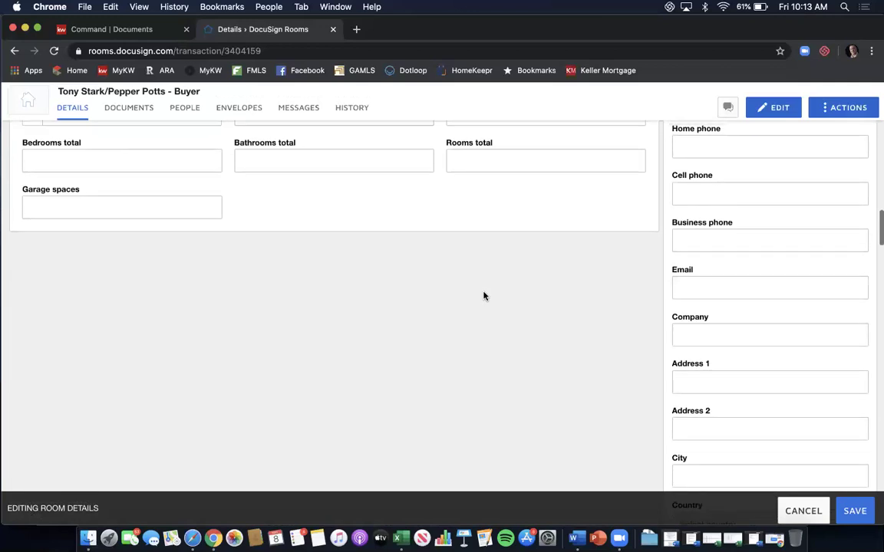
pyautogui.scroll(20, 483, 297)
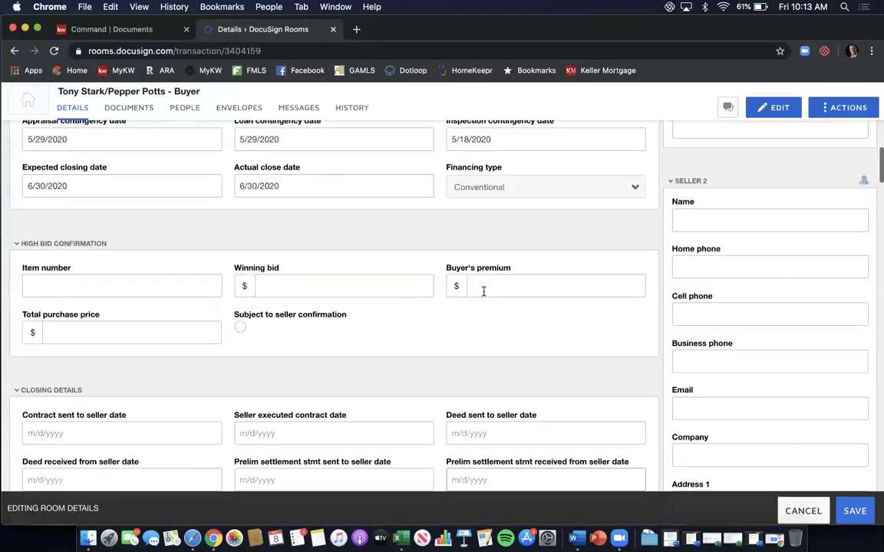
pyautogui.scroll(5, 484, 297)
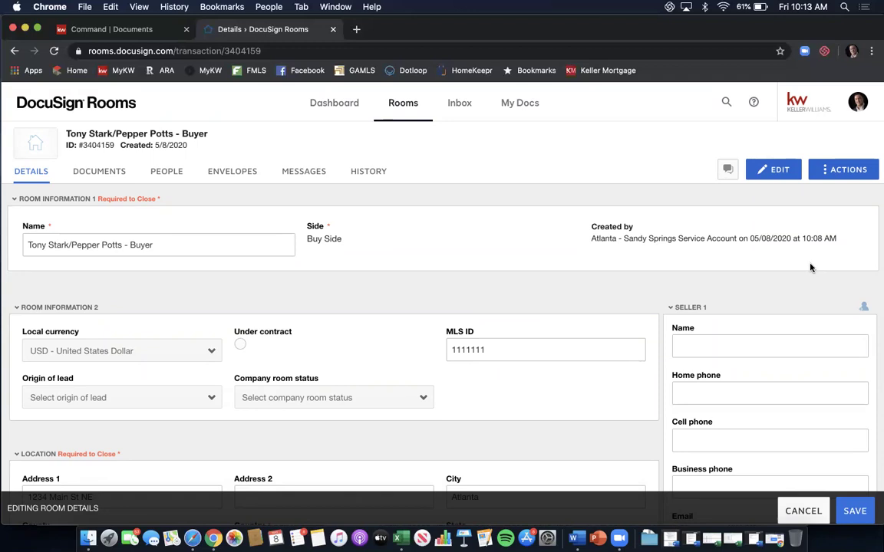
pyautogui.scroll(-2, 811, 267)
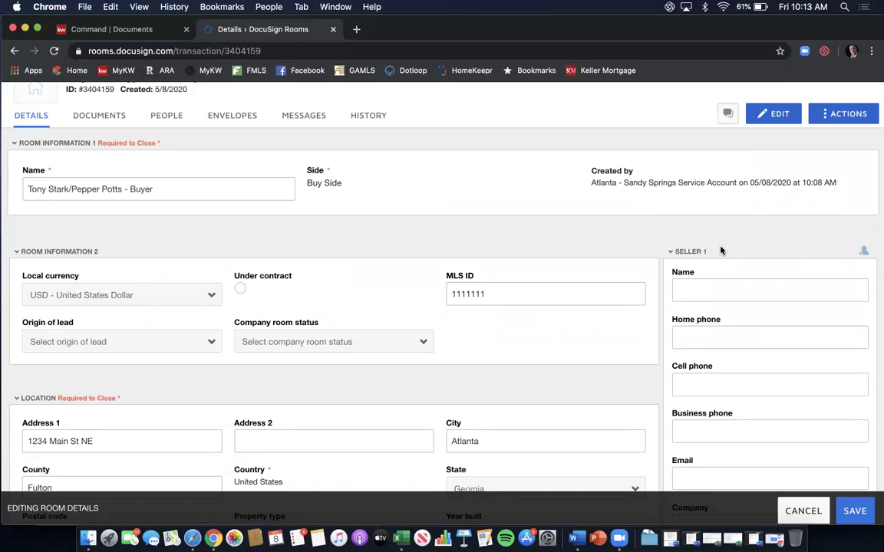
pyautogui.scroll(-1, 761, 242)
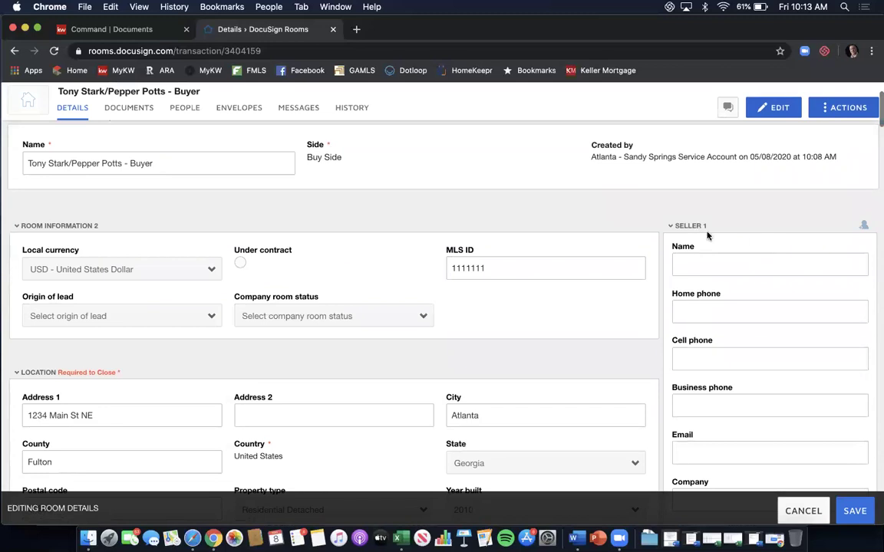
pyautogui.scroll(-3, 760, 238)
pyautogui.click(760, 237)
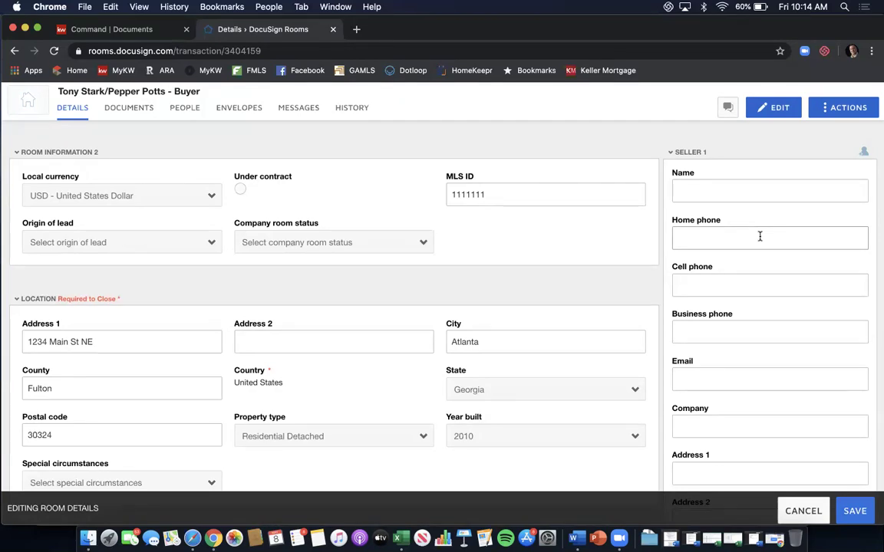
pyautogui.click(721, 176)
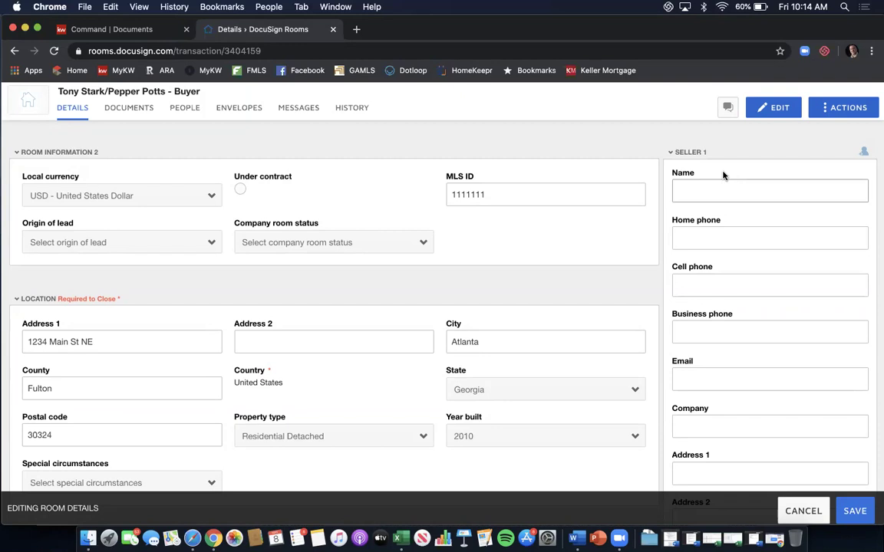
pyautogui.scroll(-10, 723, 175)
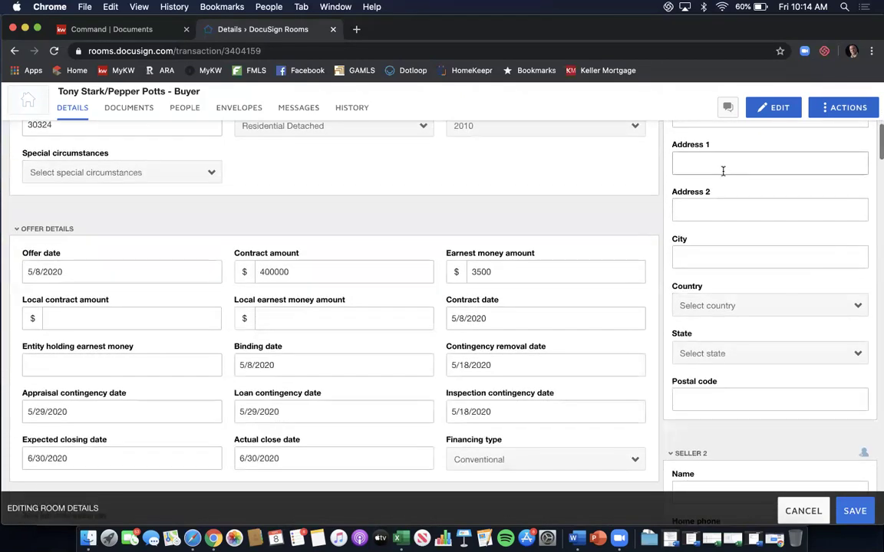
pyautogui.scroll(-10, 723, 171)
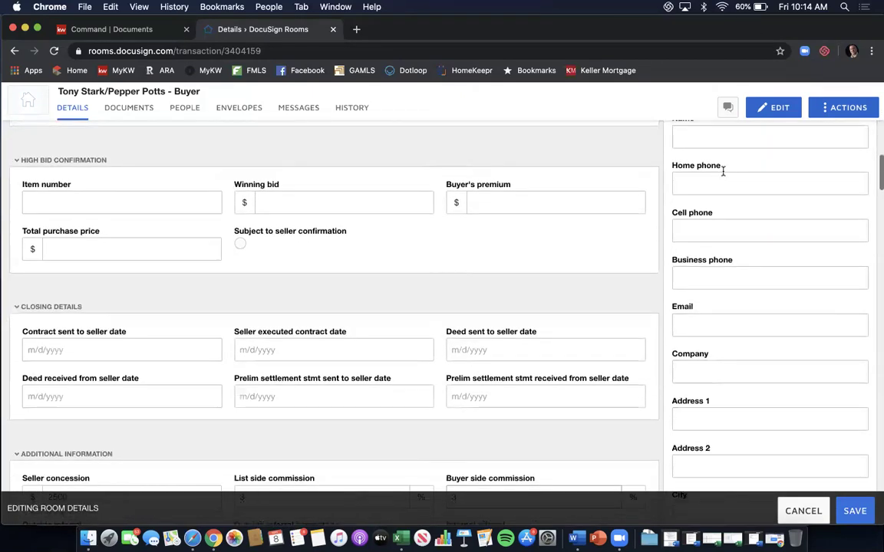
pyautogui.scroll(-10, 723, 171)
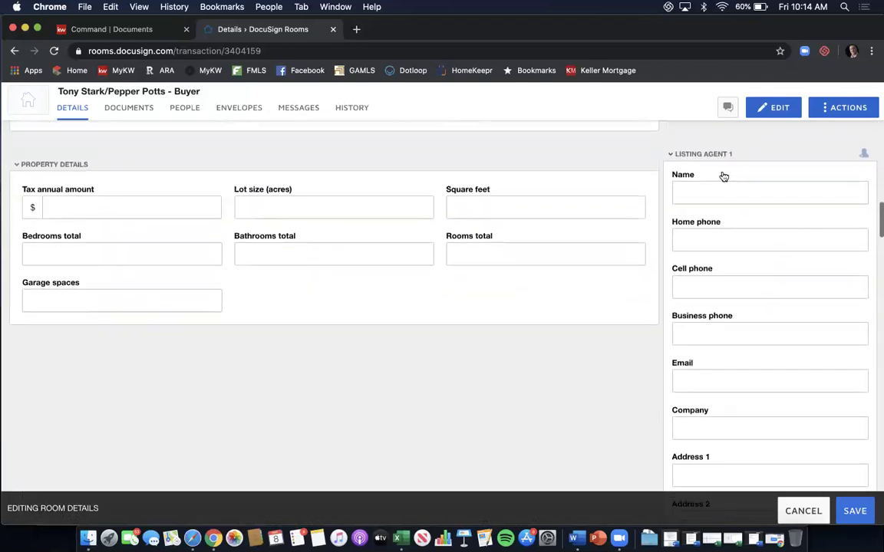
pyautogui.scroll(-10, 723, 175)
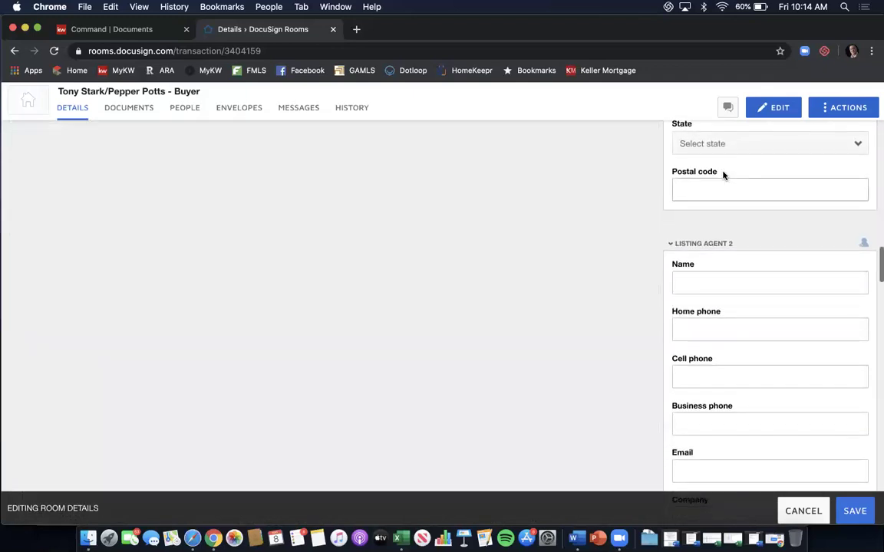
pyautogui.scroll(-10, 722, 173)
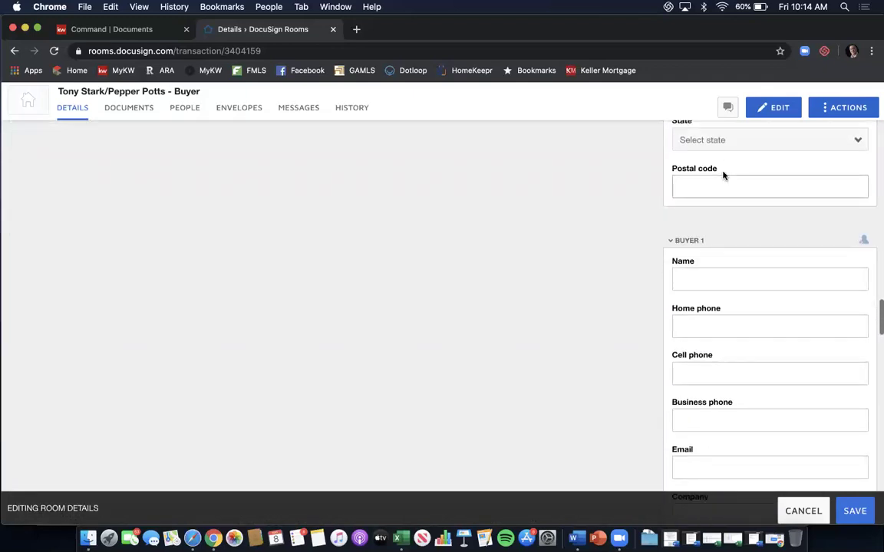
pyautogui.scroll(-1, 722, 173)
pyautogui.scroll(3, 723, 173)
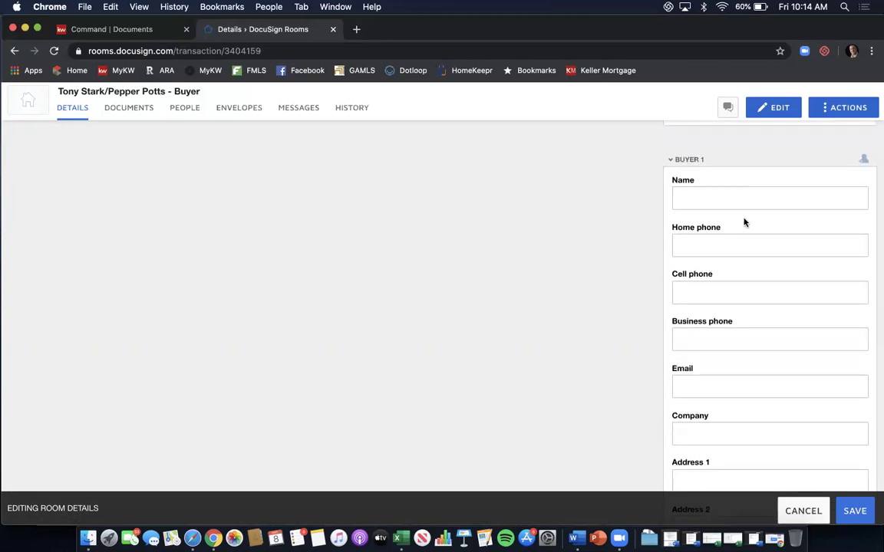
pyautogui.scroll(-3, 743, 221)
pyautogui.scroll(3, 743, 219)
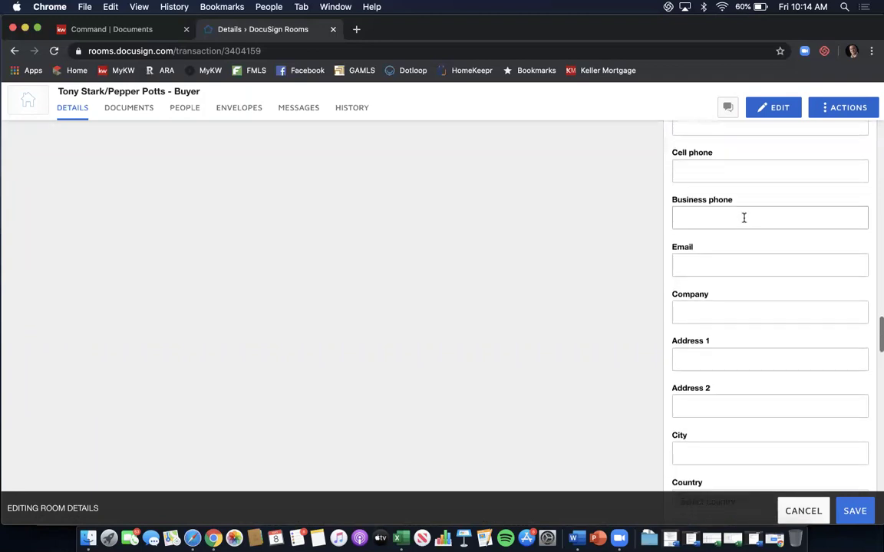
pyautogui.scroll(1, 743, 218)
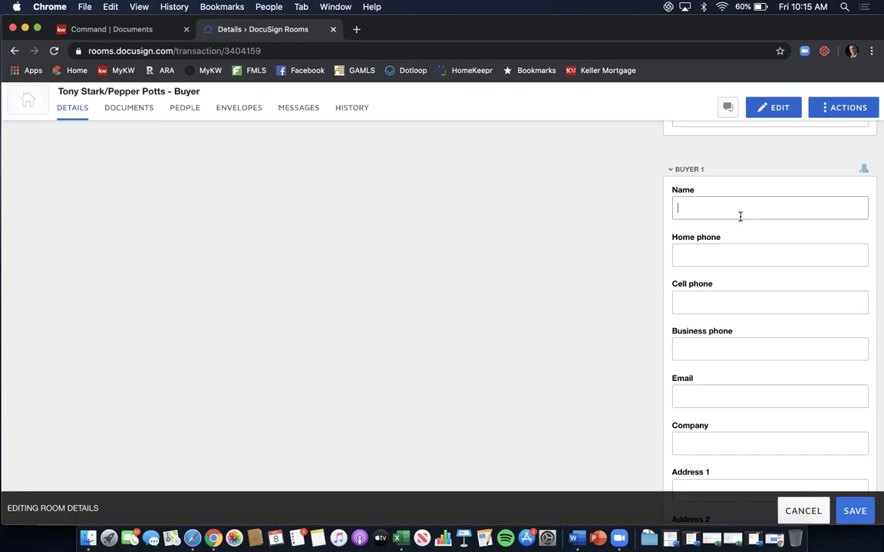
# Fill in Buyer 1's full name and e-mail address.
pyautogui.write('Tony Stark')
pyautogui.click(706, 394)
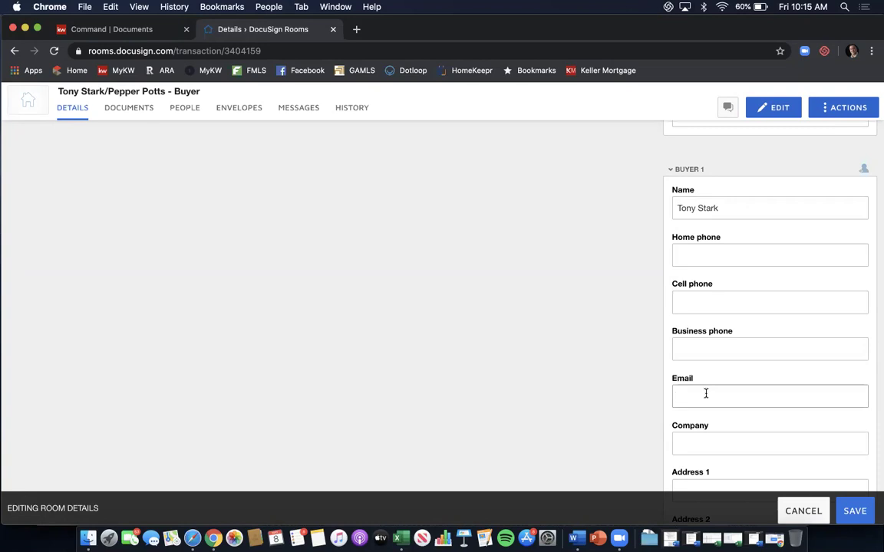
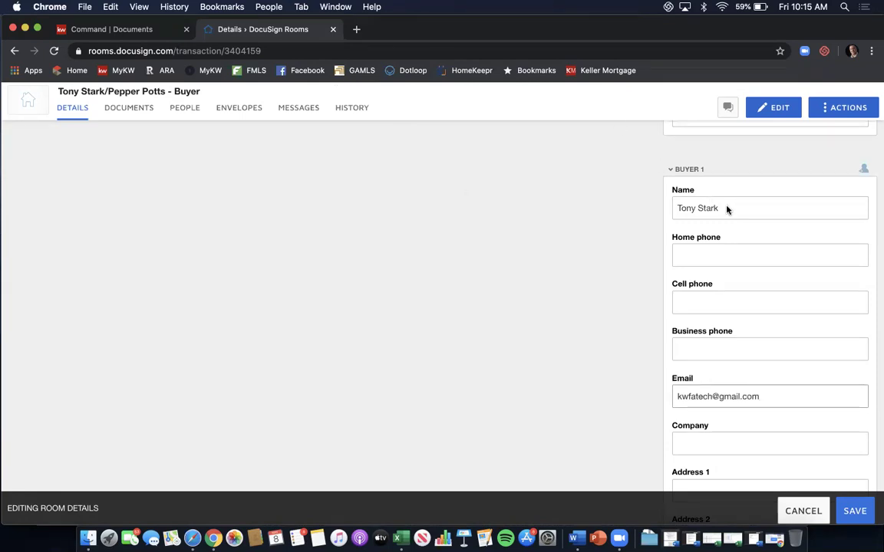
# Scroll the edit panel down past Buyer 1 to the empty Buyer 2 fields.
pyautogui.scroll(-2, 726, 209)
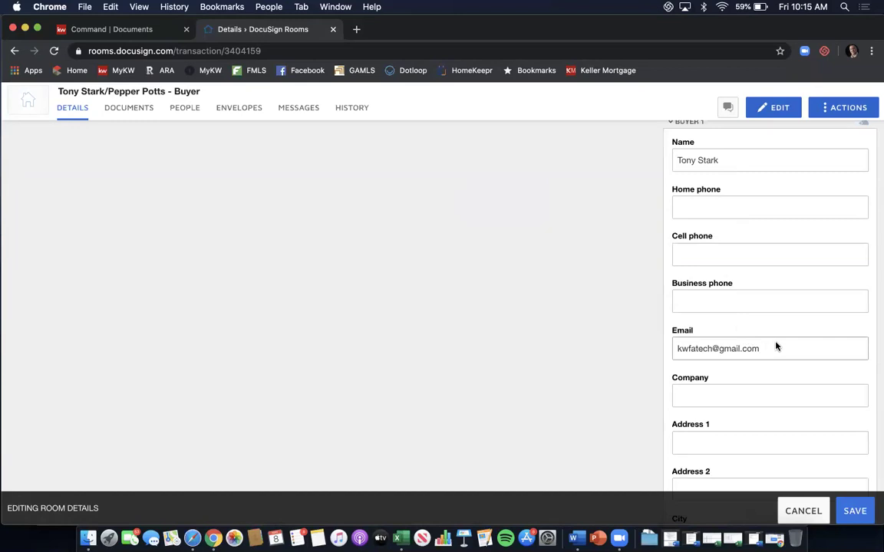
pyautogui.scroll(-2, 776, 346)
pyautogui.scroll(-8, 776, 346)
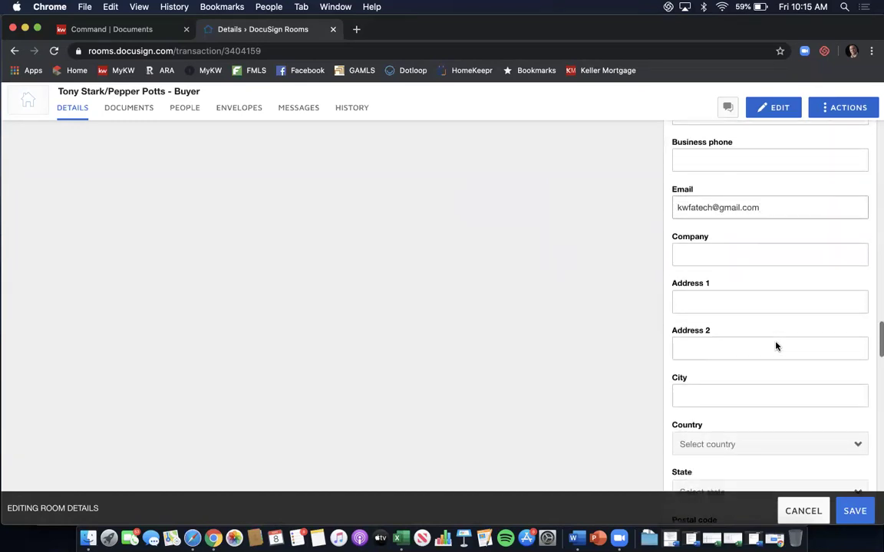
pyautogui.scroll(-3, 776, 346)
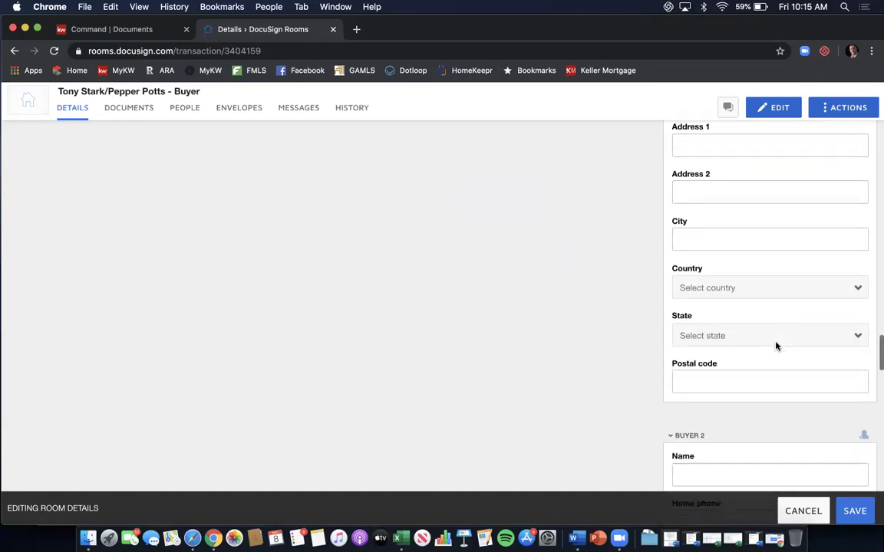
pyautogui.scroll(-2, 776, 346)
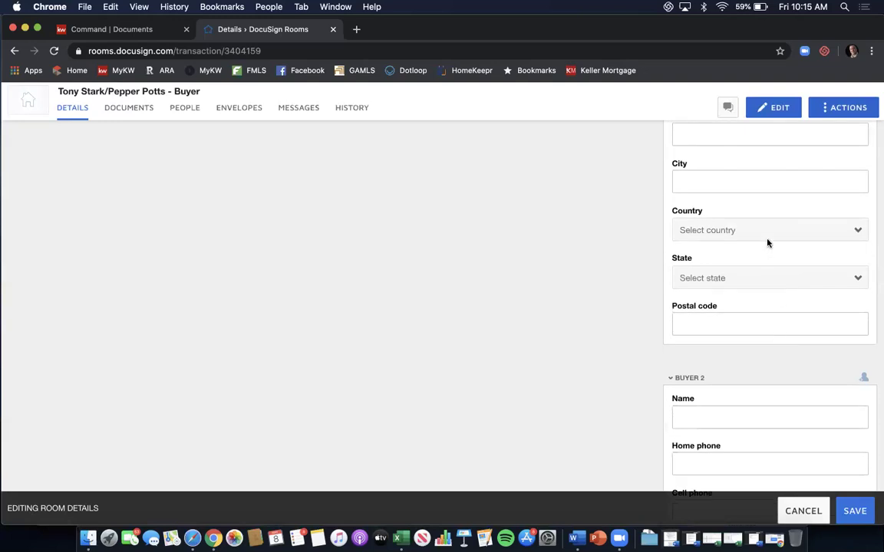
pyautogui.scroll(-2, 767, 243)
pyautogui.scroll(-3, 767, 242)
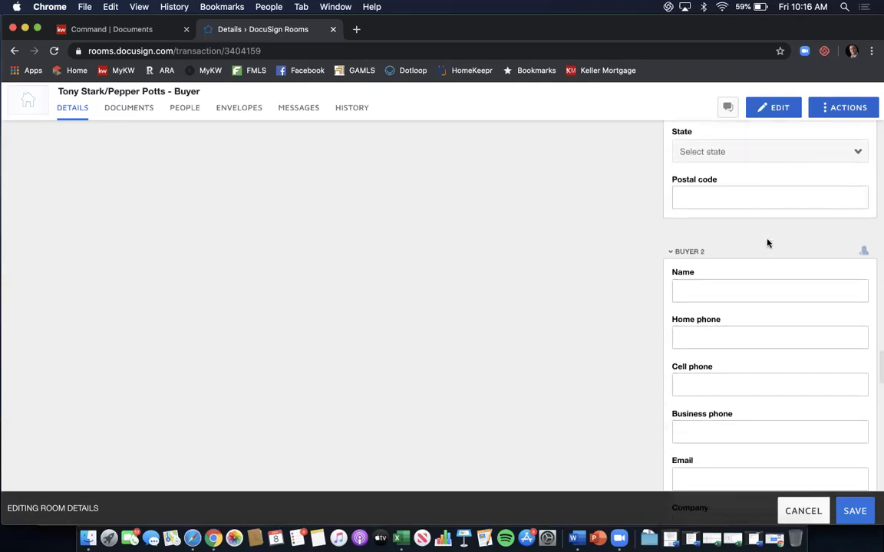
pyautogui.scroll(-2, 768, 239)
# Type the second buyer's name and e-mail in Buyer 2, inserting a missing dot into the address.
pyautogui.click(767, 239)
pyautogui.write('Pep')
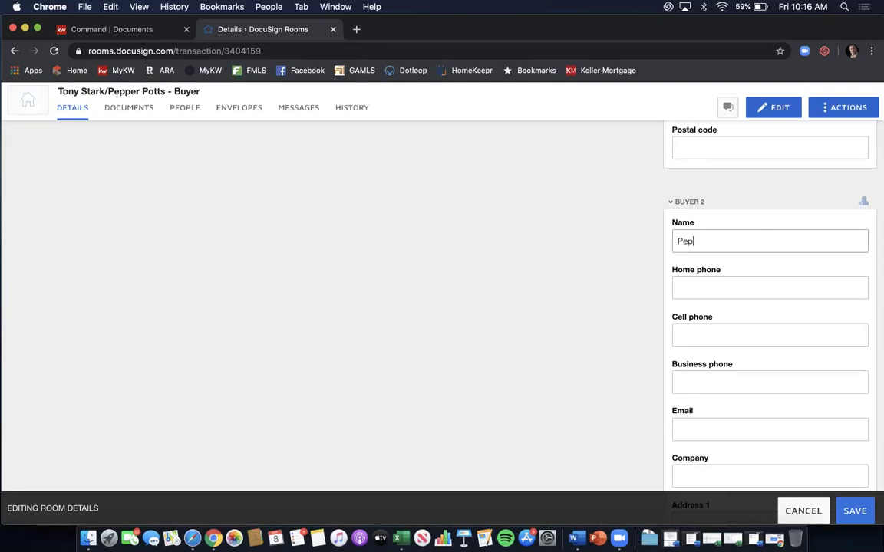
pyautogui.write('per Potts')
pyautogui.scroll(-2, 770, 307)
pyautogui.click(727, 364)
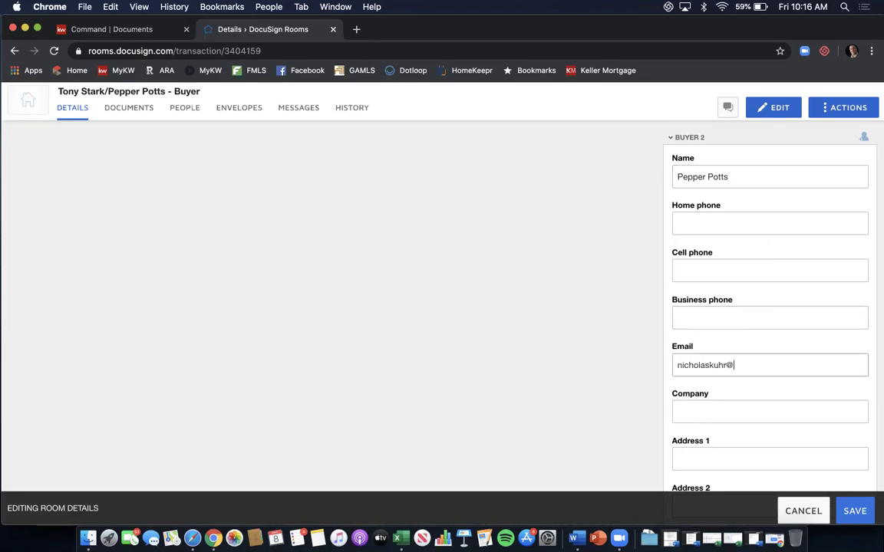
pyautogui.click(711, 366)
pyautogui.write('.')
pyautogui.scroll(-3, 650, 244)
pyautogui.scroll(-10, 649, 243)
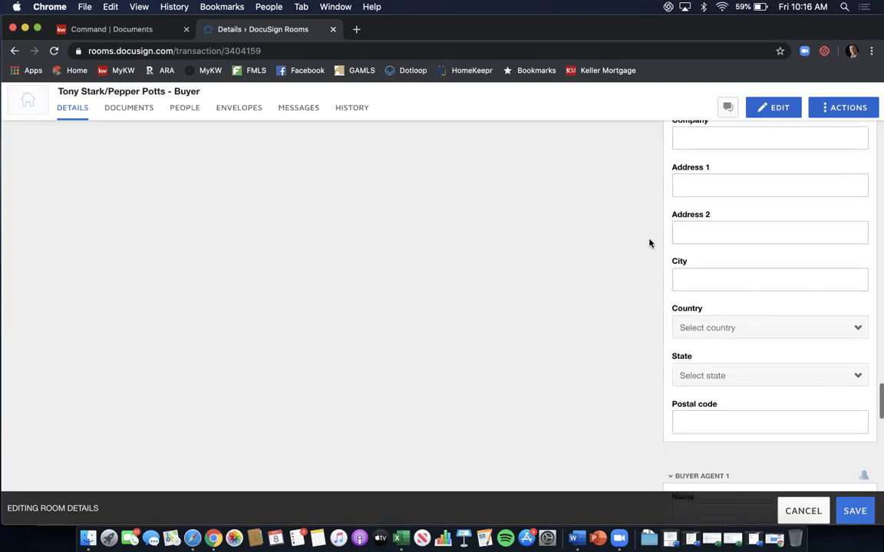
pyautogui.scroll(-4, 650, 243)
# Enter Buyer Agent 1's name, cell phone and e-mail, with company Keller Williams First Atlanta.
pyautogui.click(712, 233)
pyautogui.write('Nicholas Kuhr')
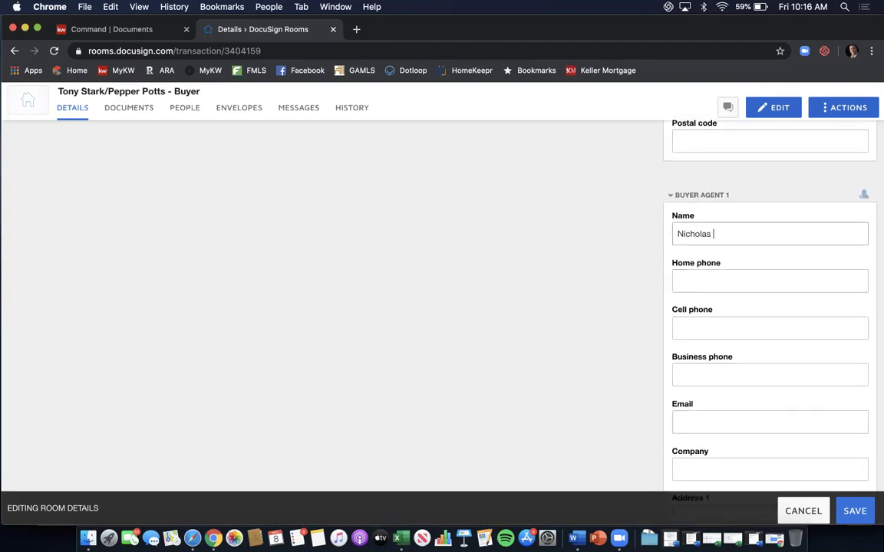
pyautogui.press('Tab')
pyautogui.press('Tab')
pyautogui.press('Tab')
pyautogui.press('Tab')
pyautogui.press('Tab')
pyautogui.write('Keller Williak')
pyautogui.press('BackSpace')
pyautogui.write('ms First Atlanta')
# Fill in the agent's office street address, suite, city Atlanta, United States, Georgia and postal code.
pyautogui.scroll(-3, 770, 307)
pyautogui.press('Tab')
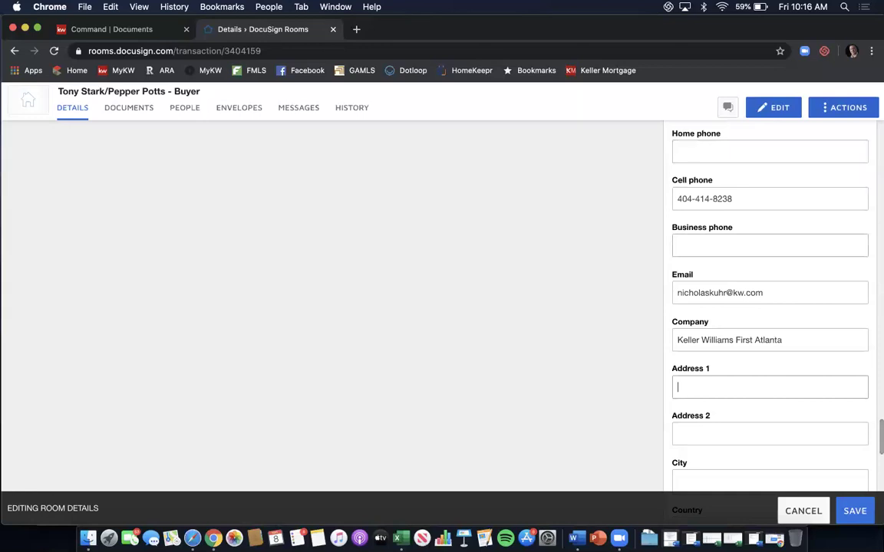
pyautogui.write('200 Glenridge Pt P')
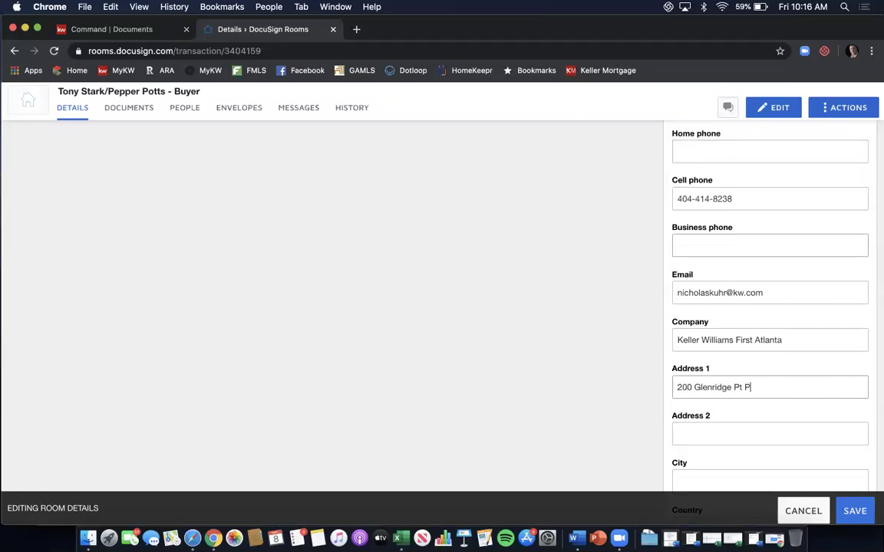
pyautogui.write('kwy')
pyautogui.press('Tab')
pyautogui.write('S')
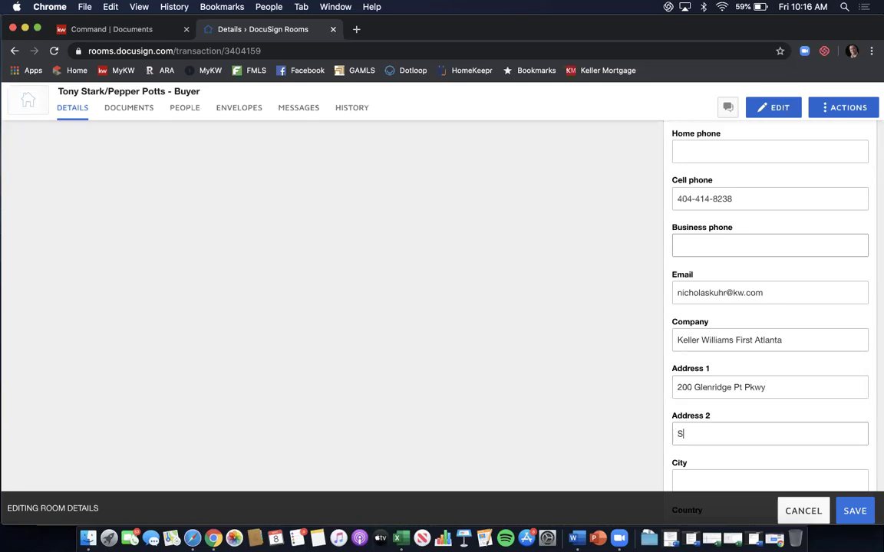
pyautogui.write('uite 100')
pyautogui.press('Tab')
pyautogui.write('Atlanta')
pyautogui.scroll(-8, 747, 262)
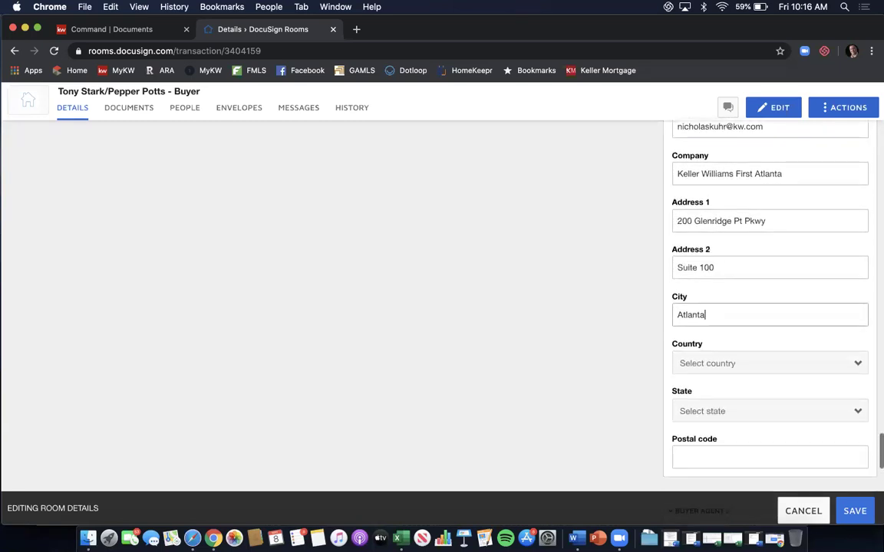
pyautogui.click(746, 261)
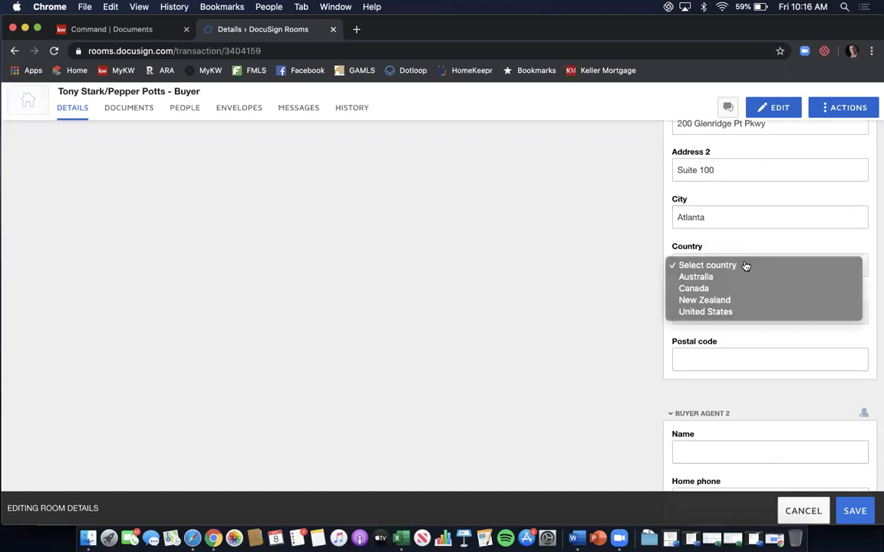
pyautogui.click(729, 312)
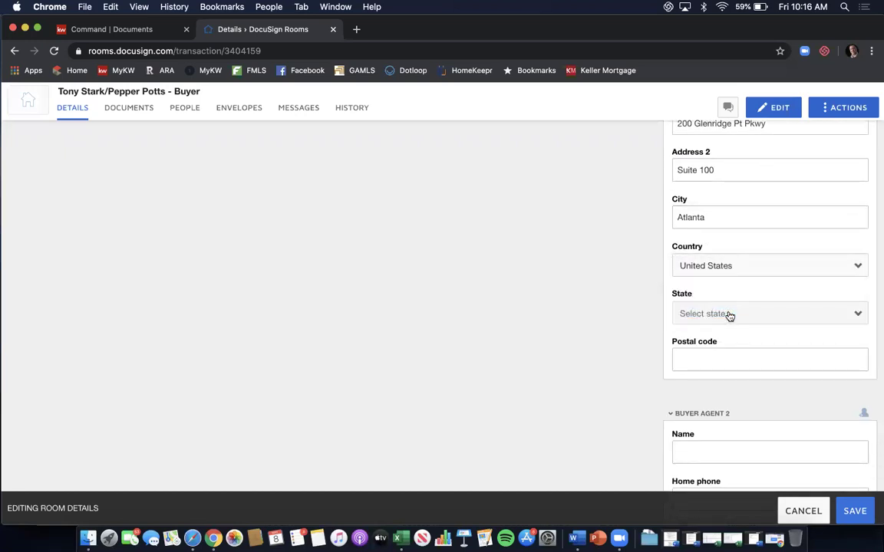
pyautogui.click(730, 314)
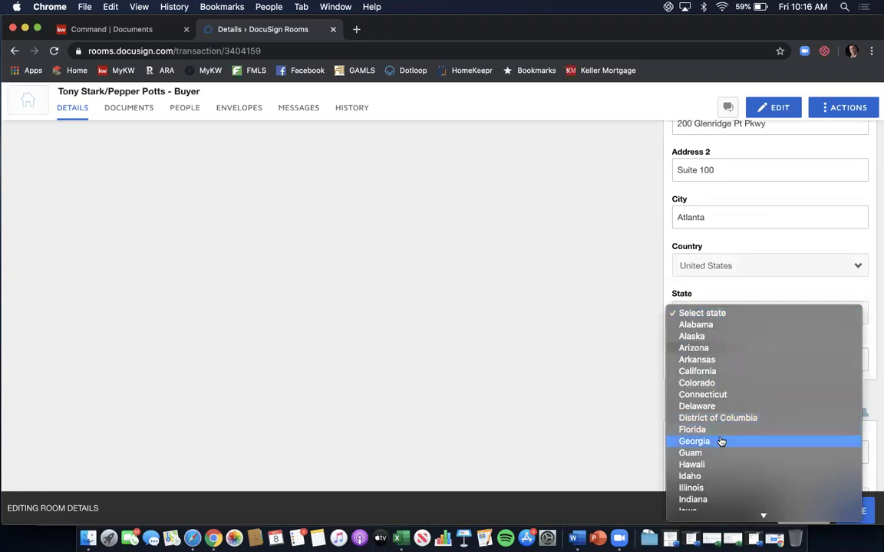
pyautogui.click(721, 442)
pyautogui.click(718, 361)
pyautogui.write('30342')
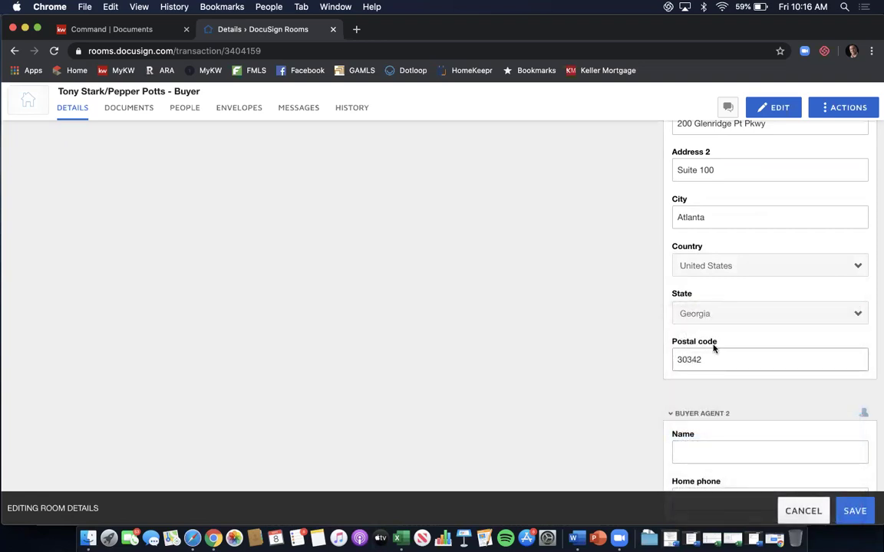
# Review the buyer, agent and location details and save the room.
pyautogui.scroll(-2, 671, 251)
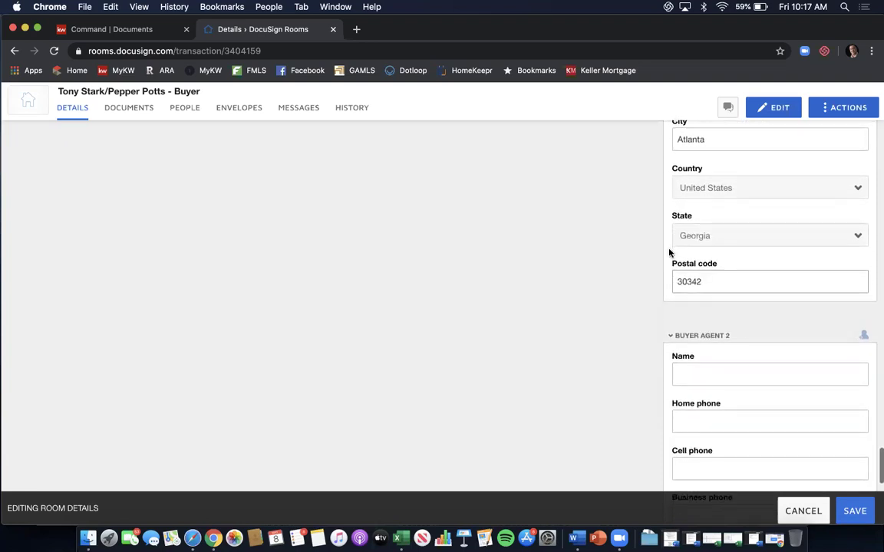
pyautogui.scroll(-5, 669, 253)
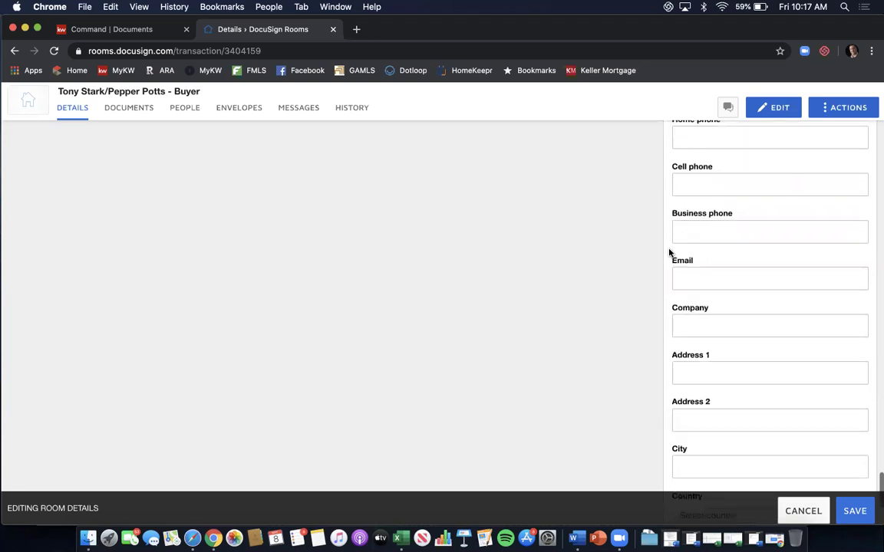
pyautogui.scroll(-3, 669, 252)
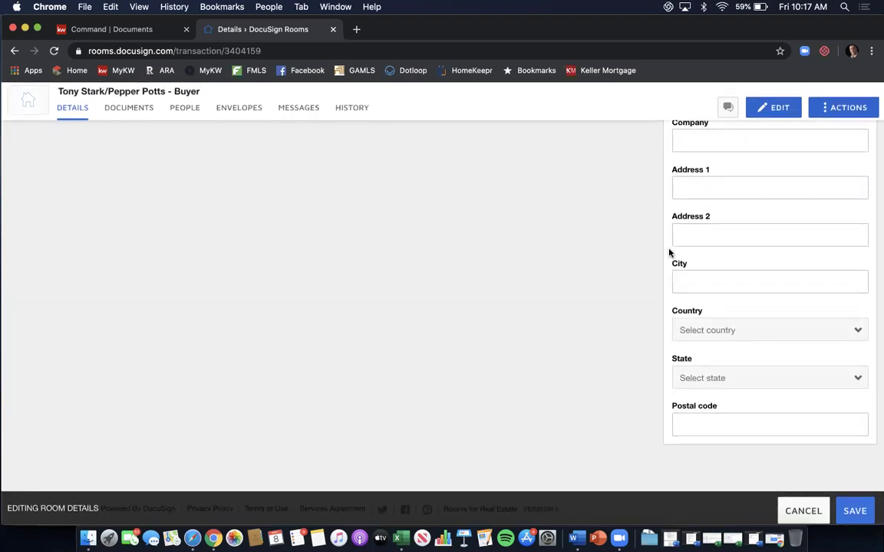
pyautogui.scroll(20, 669, 253)
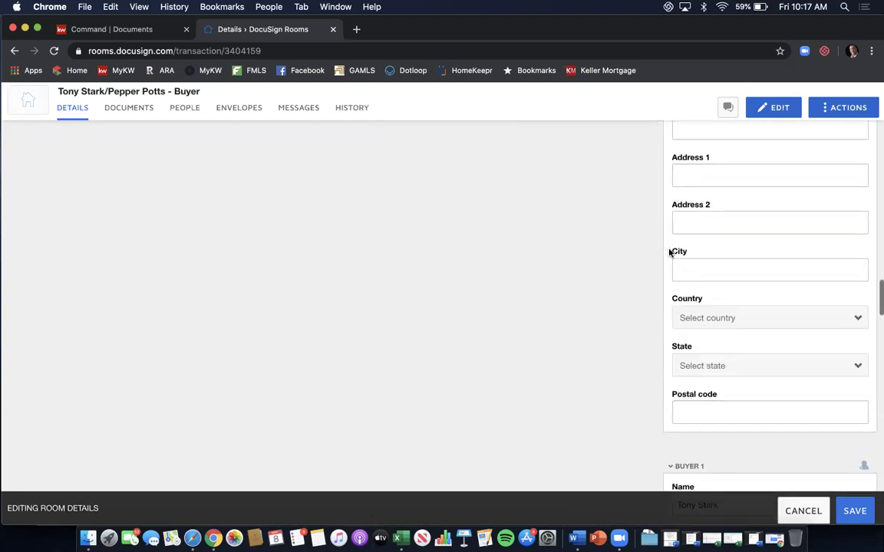
pyautogui.scroll(20, 669, 252)
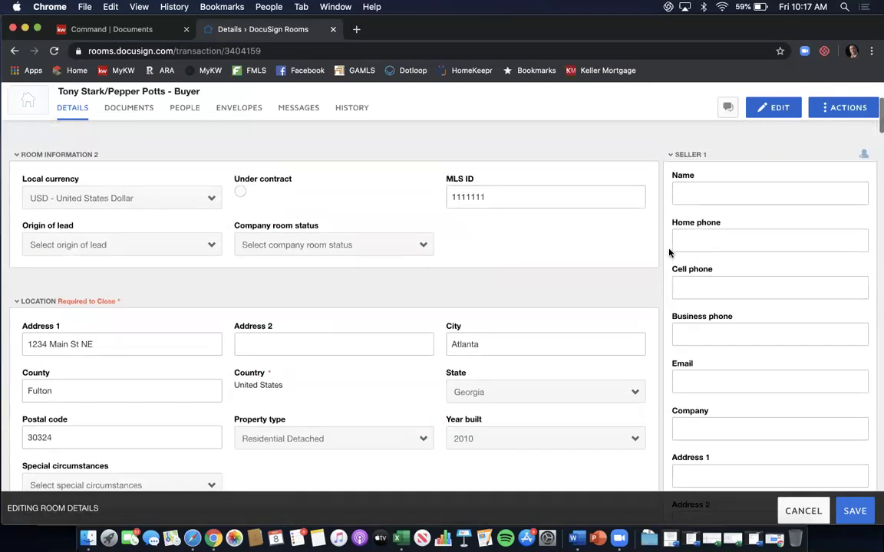
pyautogui.scroll(5, 669, 252)
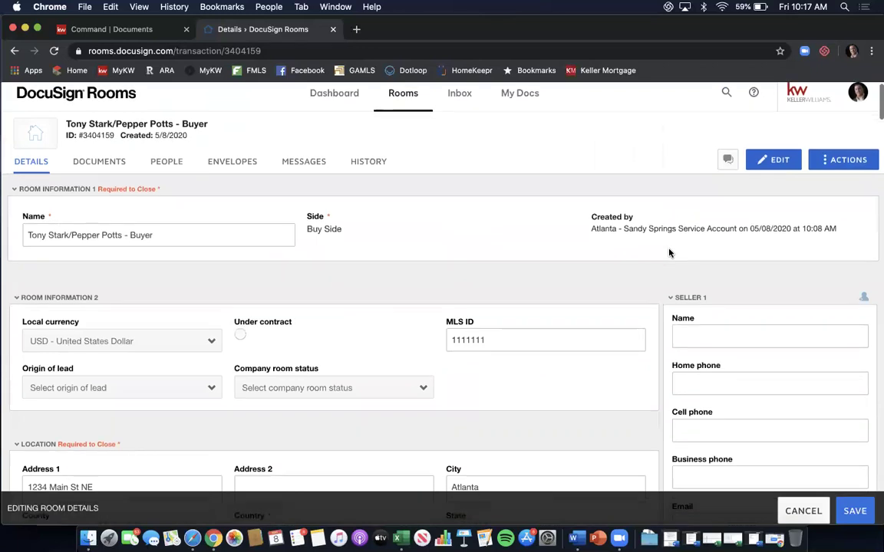
pyautogui.scroll(-1, 669, 252)
pyautogui.scroll(-2, 669, 253)
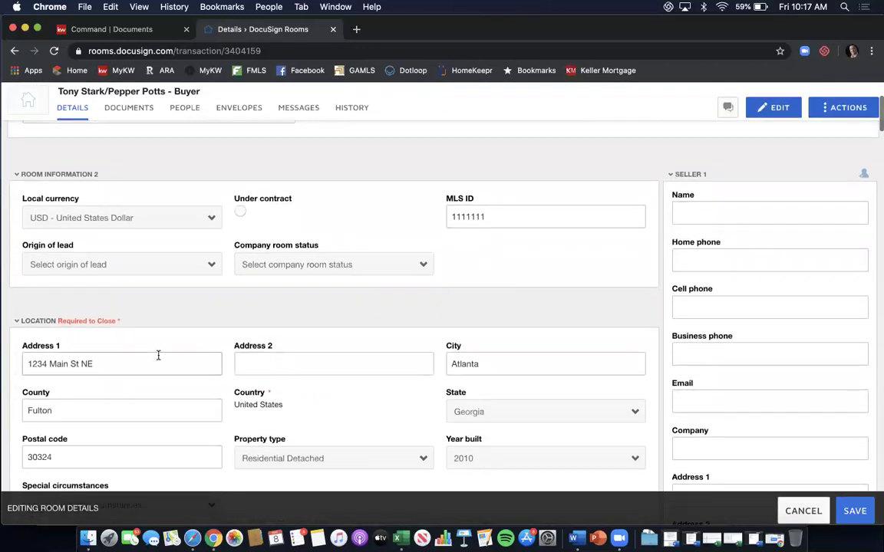
pyautogui.scroll(-3, 306, 306)
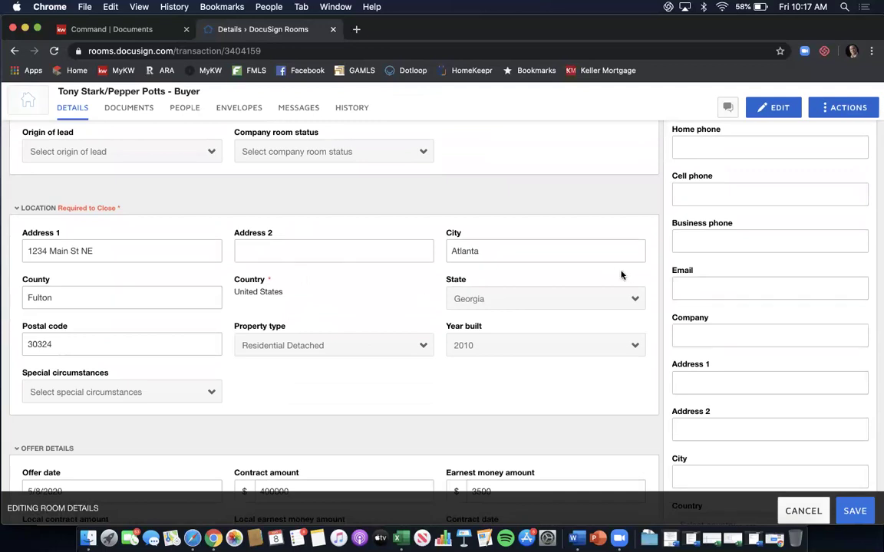
pyautogui.click(852, 511)
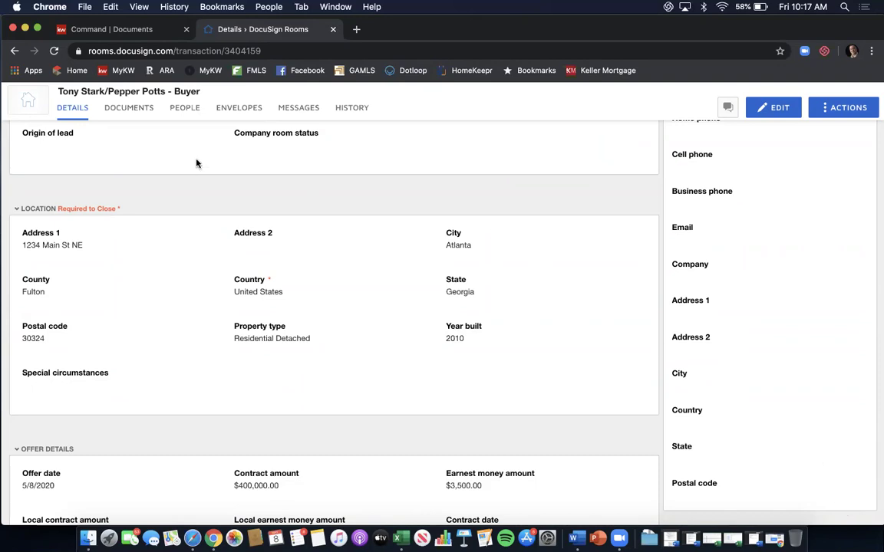
# Switch to the room's Documents tab, which has no documents yet.
pyautogui.click(141, 110)
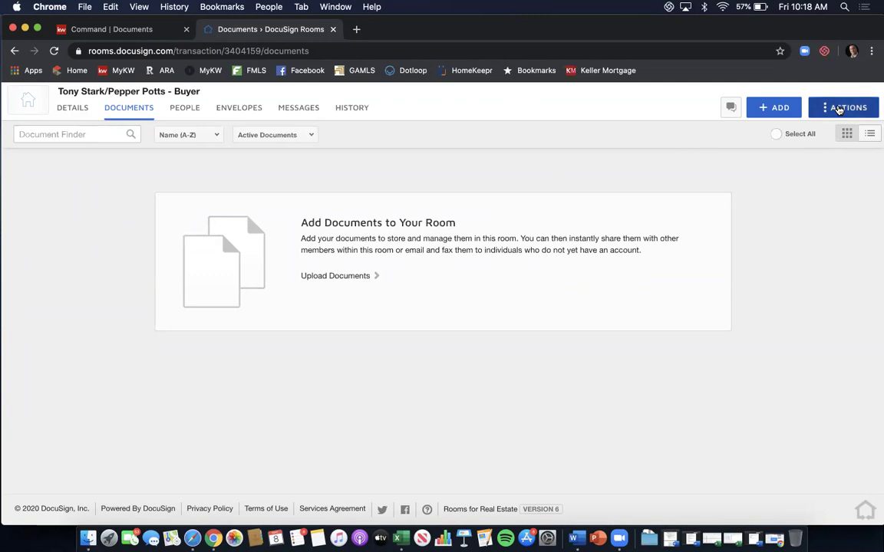
# Add a room folder named 'Buyer Brokerage Agreement'.
pyautogui.click(840, 110)
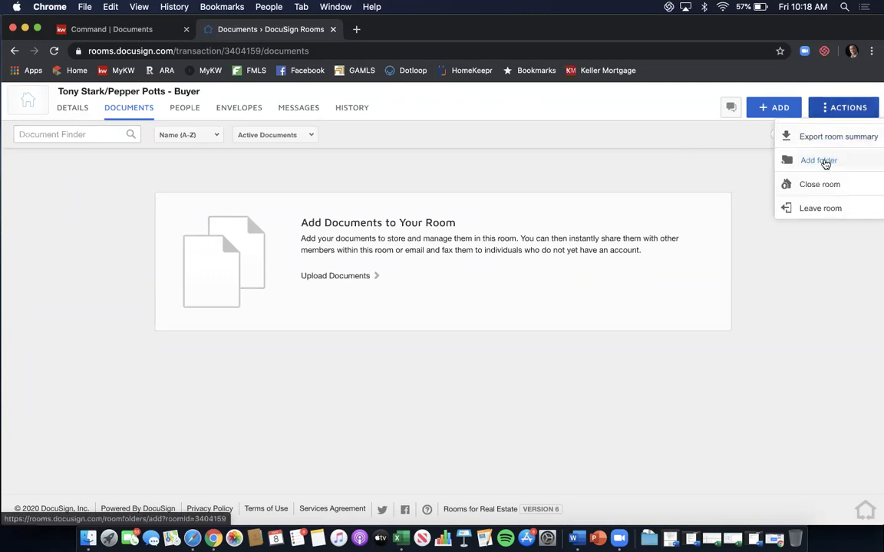
pyautogui.click(820, 161)
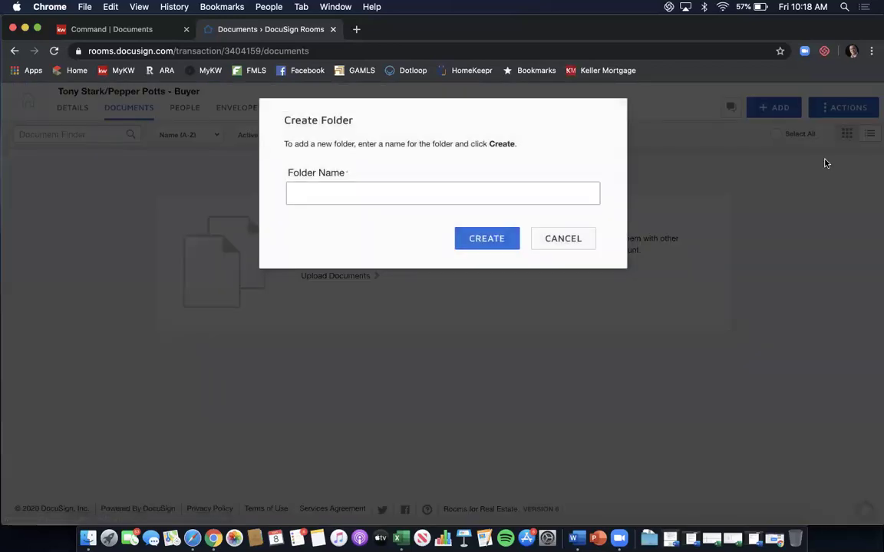
pyautogui.write('Buyer Brokerage Agreement')
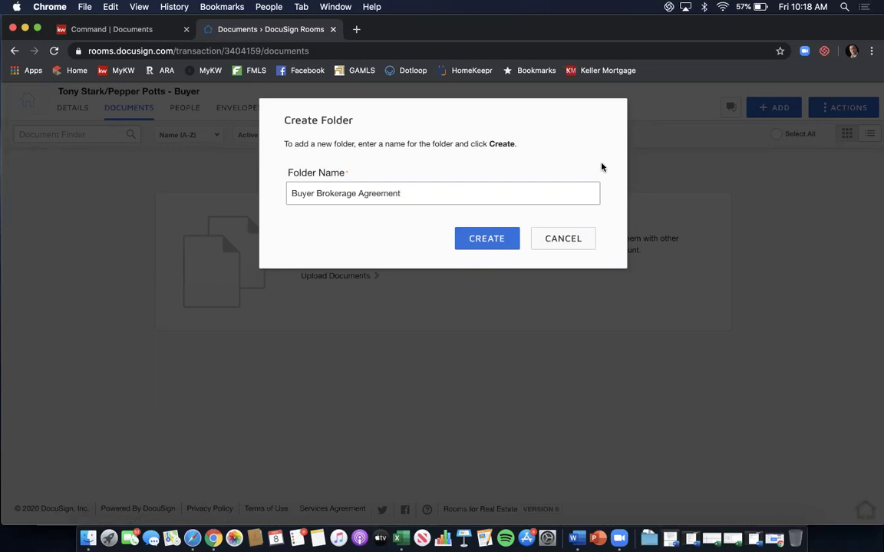
pyautogui.click(477, 239)
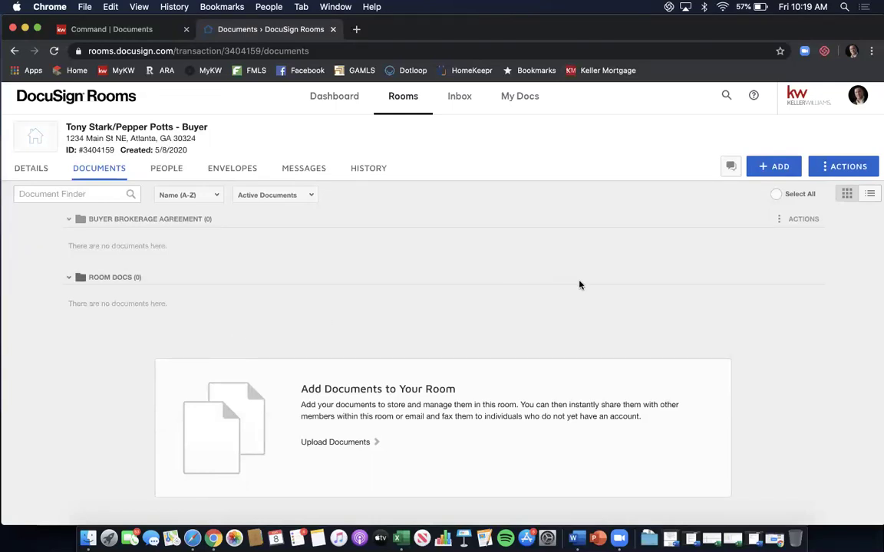
# Add DocuSign Forms from the DocuSign Forms Library, choosing the GAR - Georgia Association of Realtors library.
pyautogui.click(779, 170)
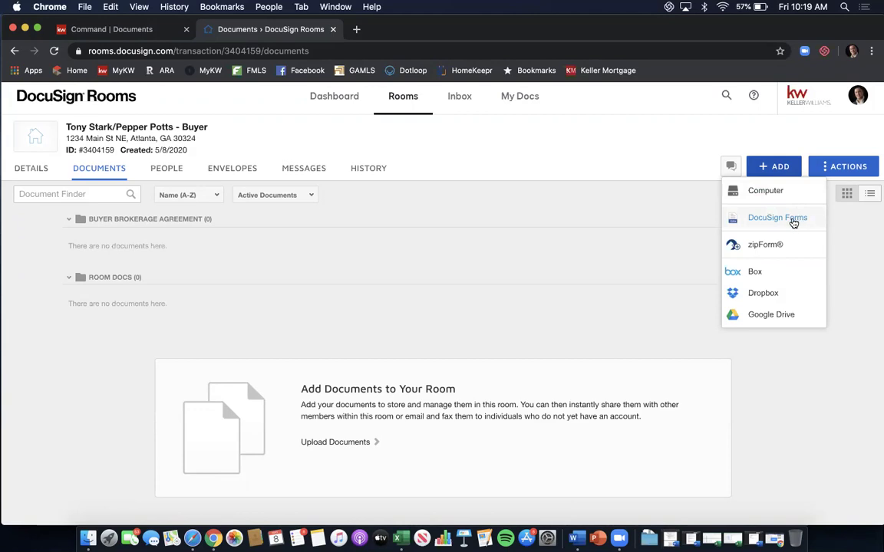
pyautogui.click(778, 217)
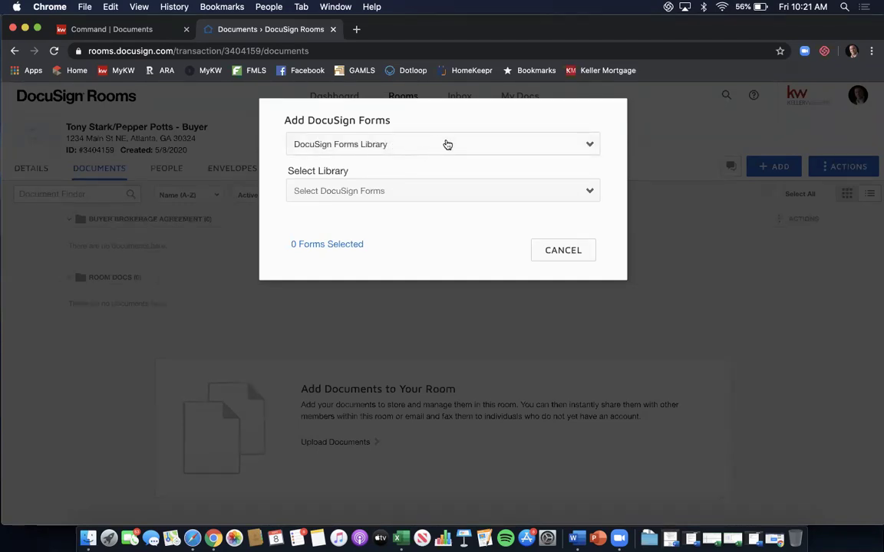
pyautogui.click(445, 144)
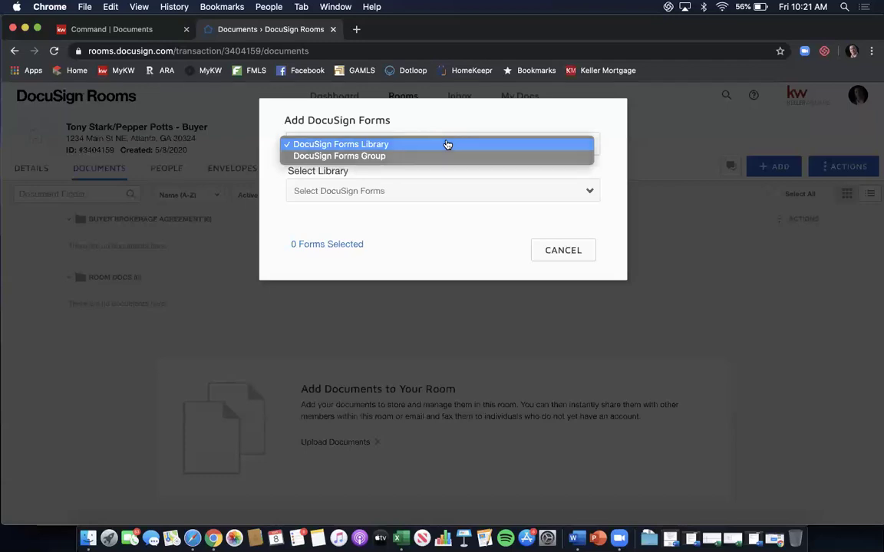
pyautogui.click(448, 144)
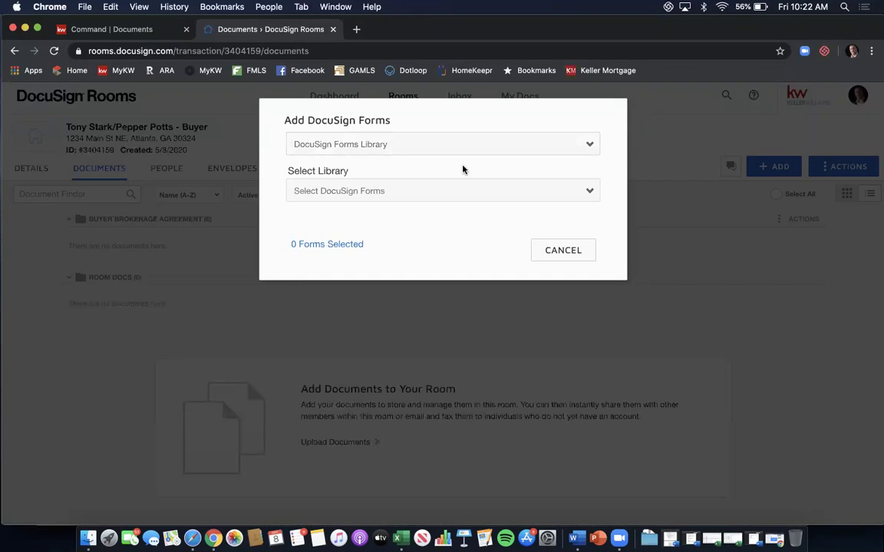
pyautogui.click(444, 190)
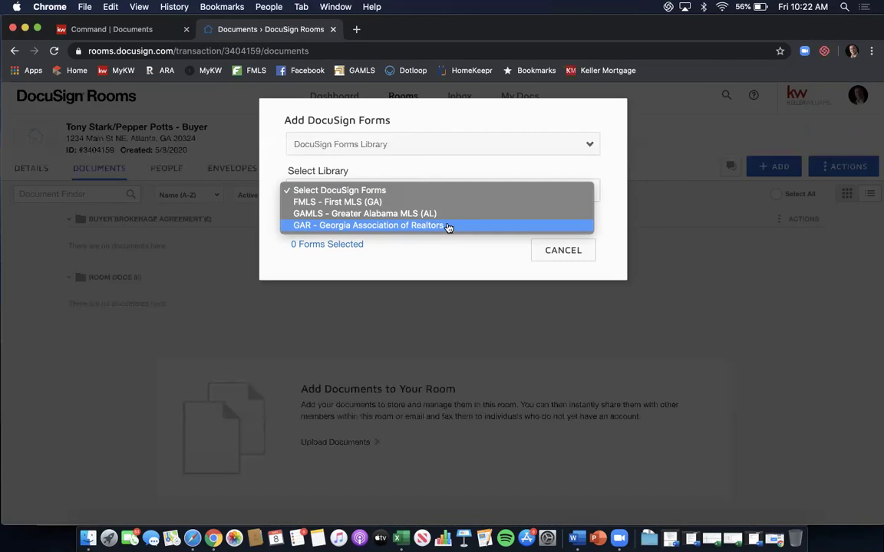
pyautogui.click(448, 226)
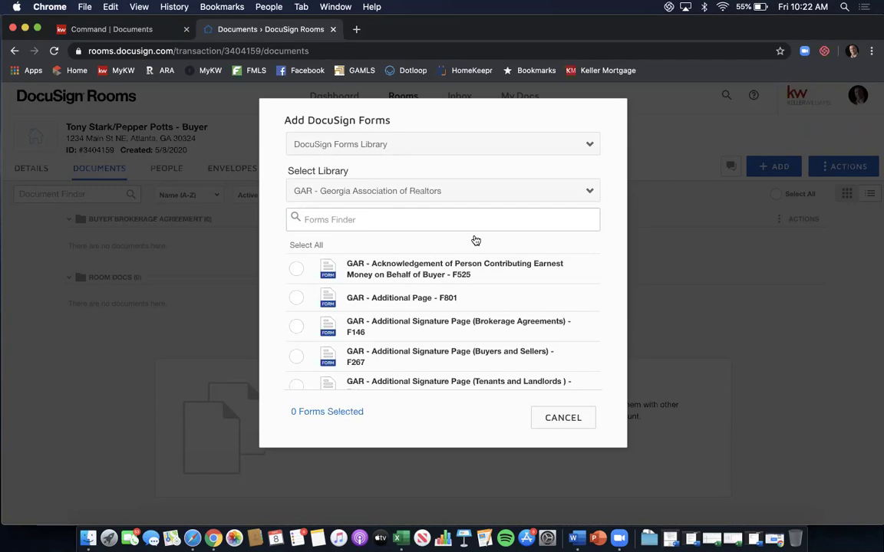
# Search the GAR forms for 'buyer bro' and tick Exclusive Buyer Brokerage Agreement - F110.
pyautogui.click(464, 219)
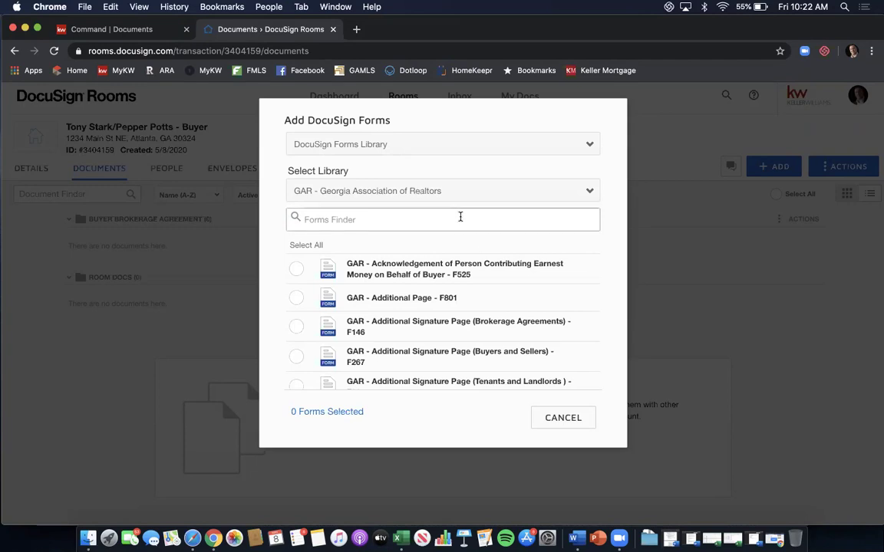
pyautogui.write('buyer bro')
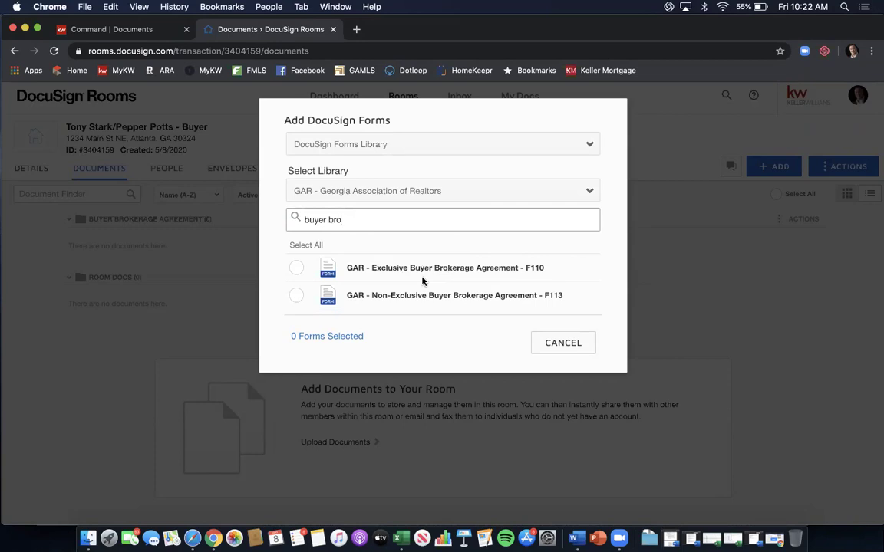
pyautogui.click(292, 268)
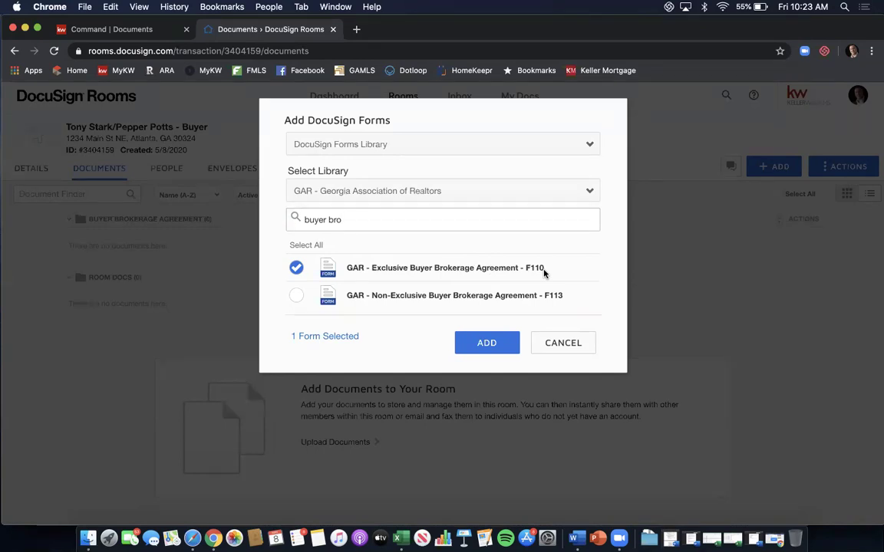
pyautogui.click(348, 220)
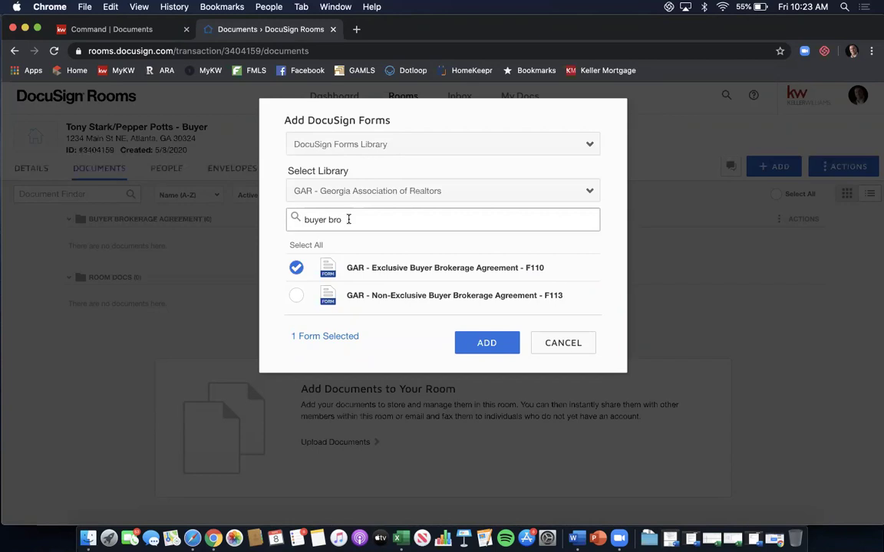
pyautogui.hotkey('shift', 'Left')
pyautogui.hotkey('shift', 'Left')
pyautogui.hotkey('shift', 'Left')
pyautogui.hotkey('shift', 'Left')
pyautogui.hotkey('shift', 'Left')
pyautogui.hotkey('shift', 'Left')
pyautogui.hotkey('shift', 'Left')
pyautogui.hotkey('shift', 'Left')
pyautogui.hotkey('shift', 'Left')
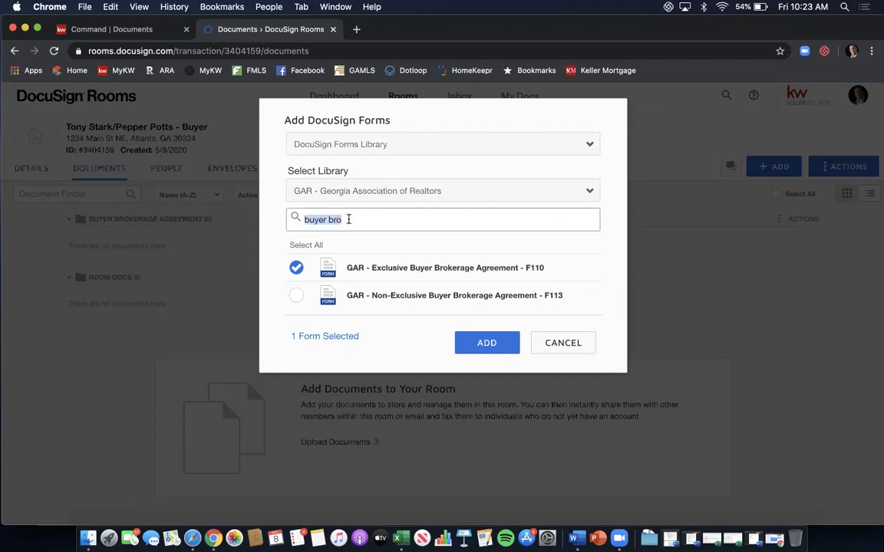
# Search 'f201' and tick the Purchase and Sale Agreement F201 form.
pyautogui.write('f')
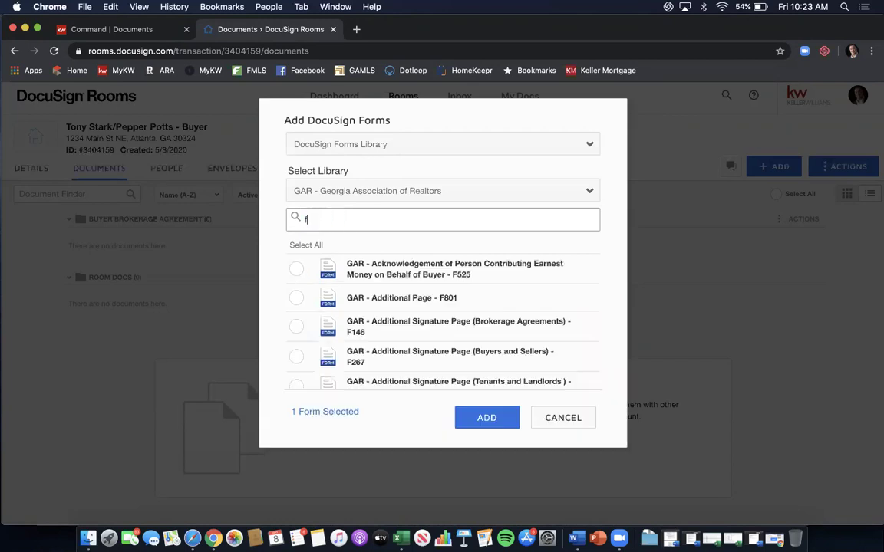
pyautogui.write('201')
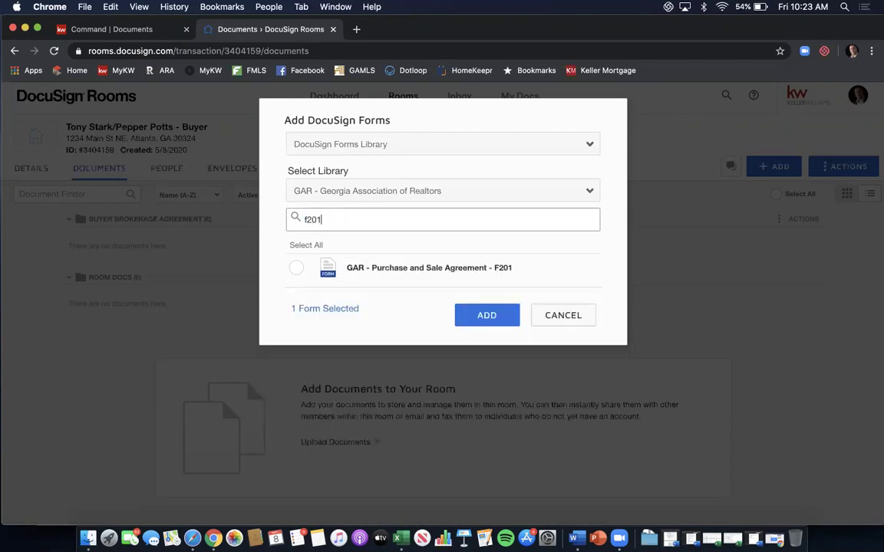
pyautogui.click(299, 264)
pyautogui.doubleClick(334, 224)
pyautogui.write('purchase')
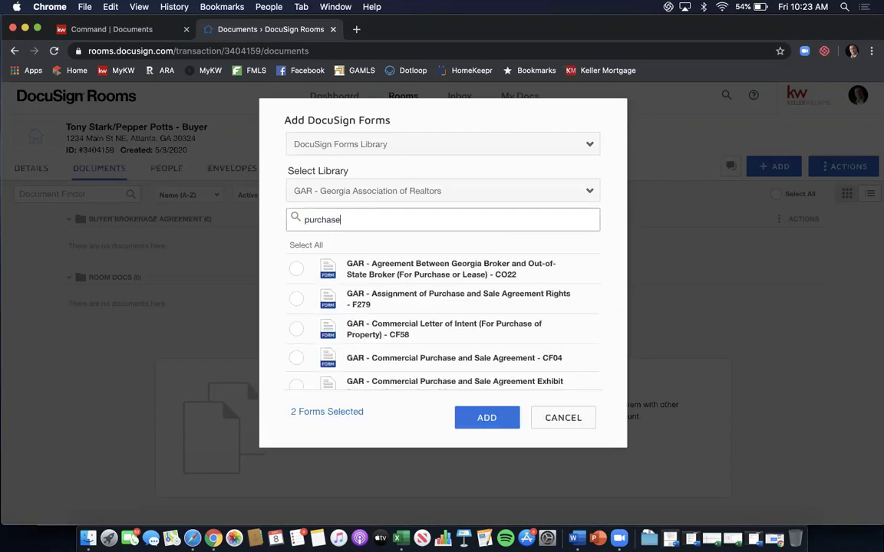
pyautogui.write(' and sale')
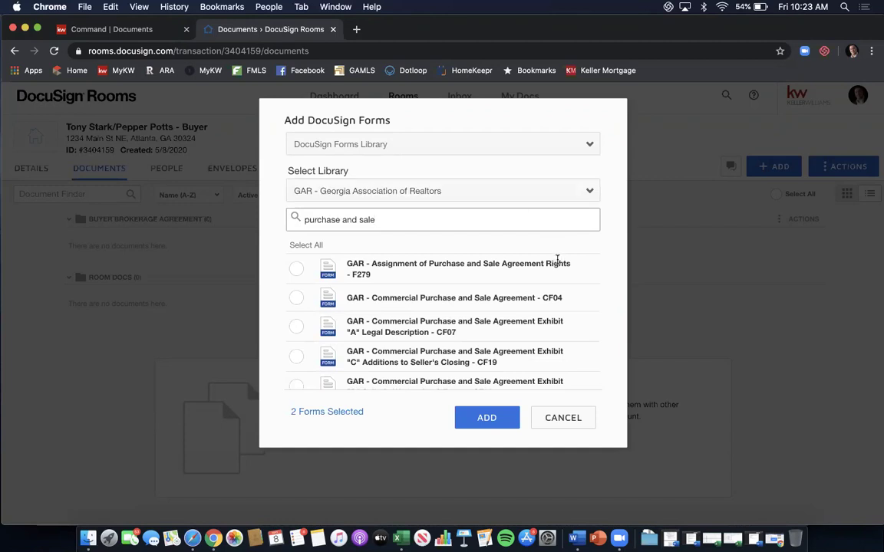
pyautogui.scroll(-5, 557, 260)
pyautogui.scroll(-6, 558, 260)
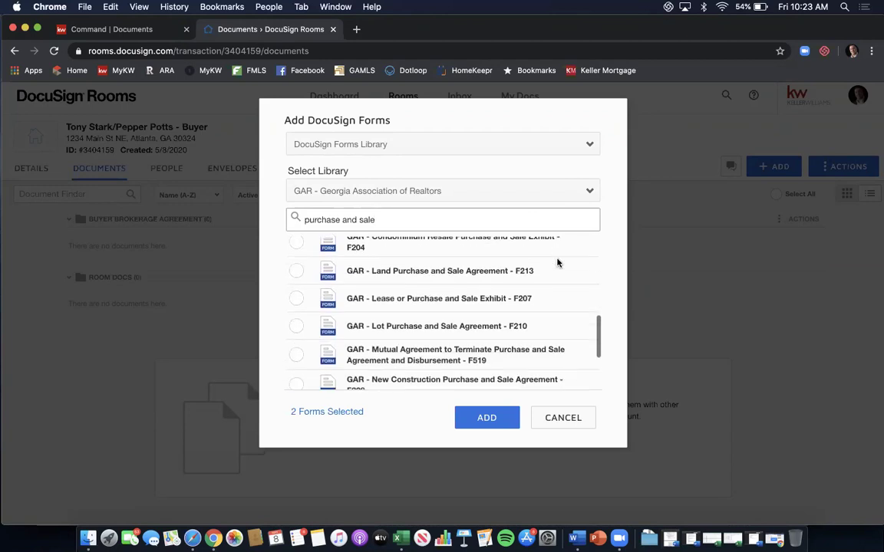
pyautogui.scroll(-2, 557, 263)
pyautogui.scroll(-3, 557, 262)
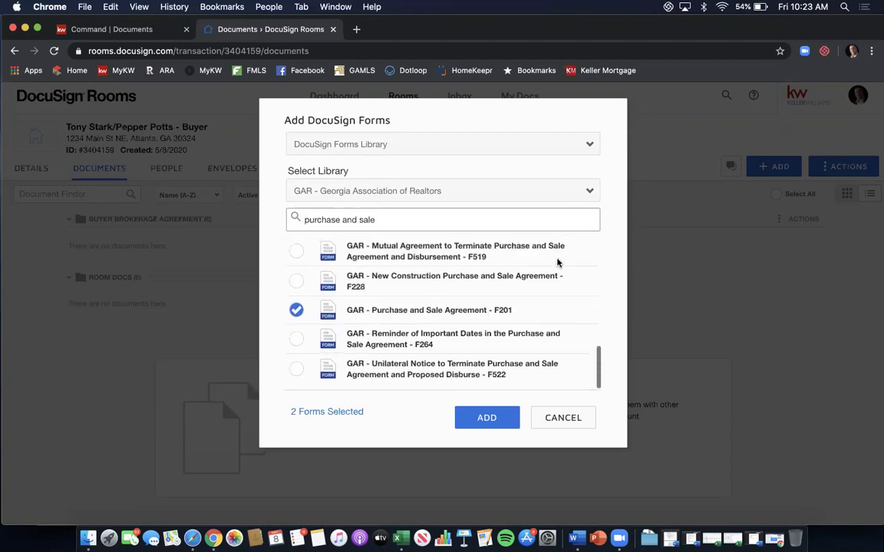
pyautogui.scroll(12, 526, 330)
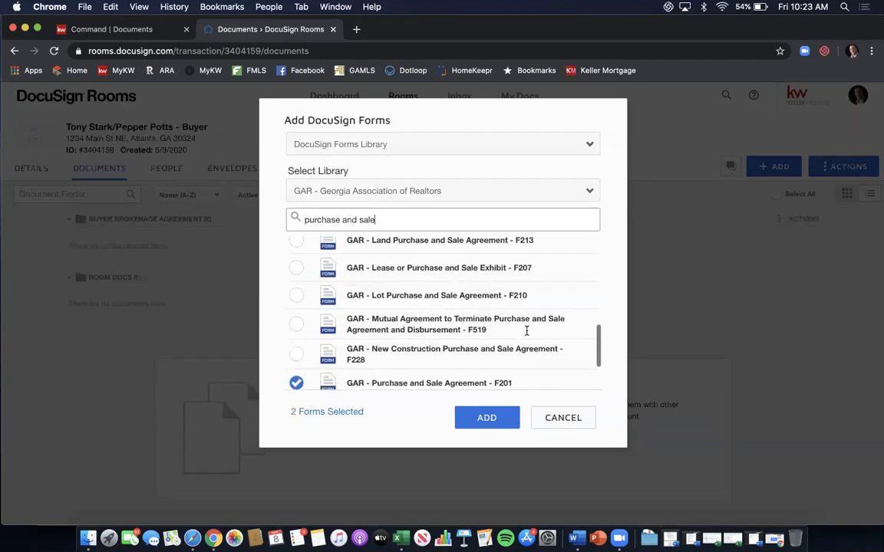
pyautogui.scroll(4, 526, 334)
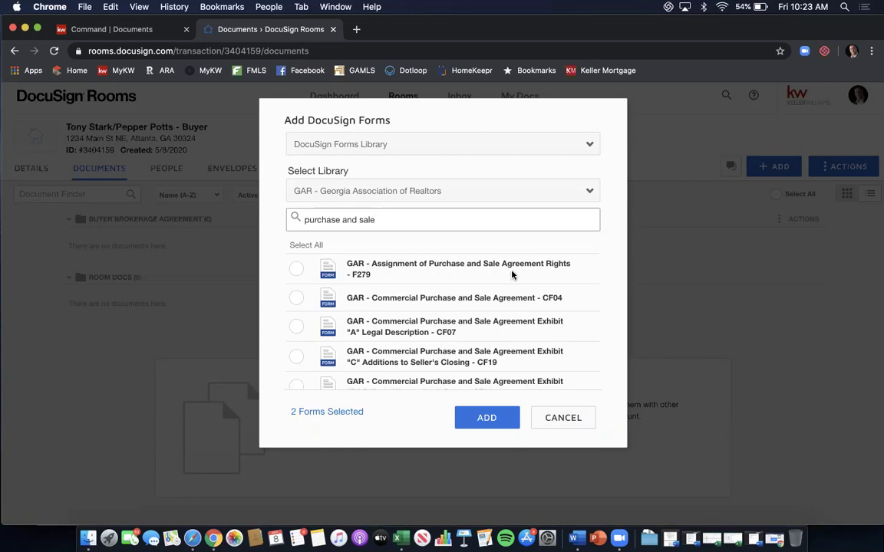
# Tick Conventional Loan Contingency F404 and Community Association Fees F322, then add all four forms.
pyautogui.tripleClick(416, 222)
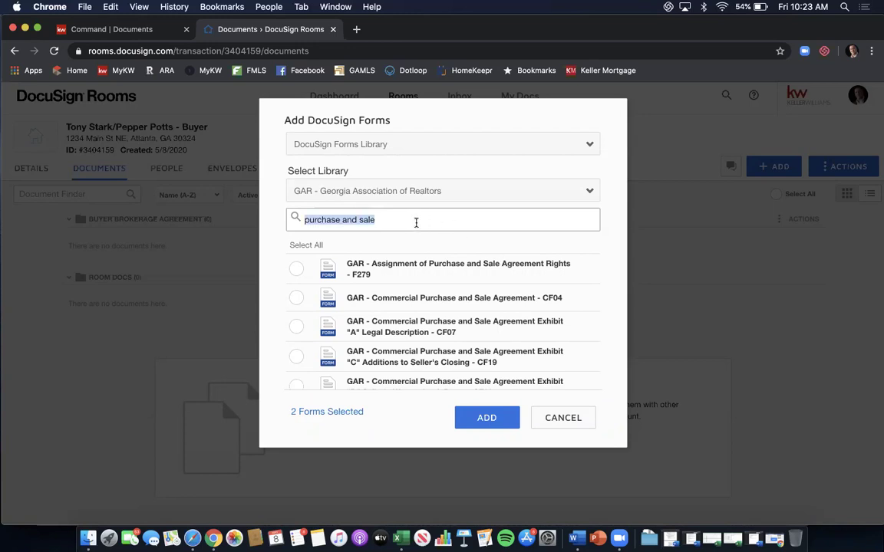
pyautogui.write('convent')
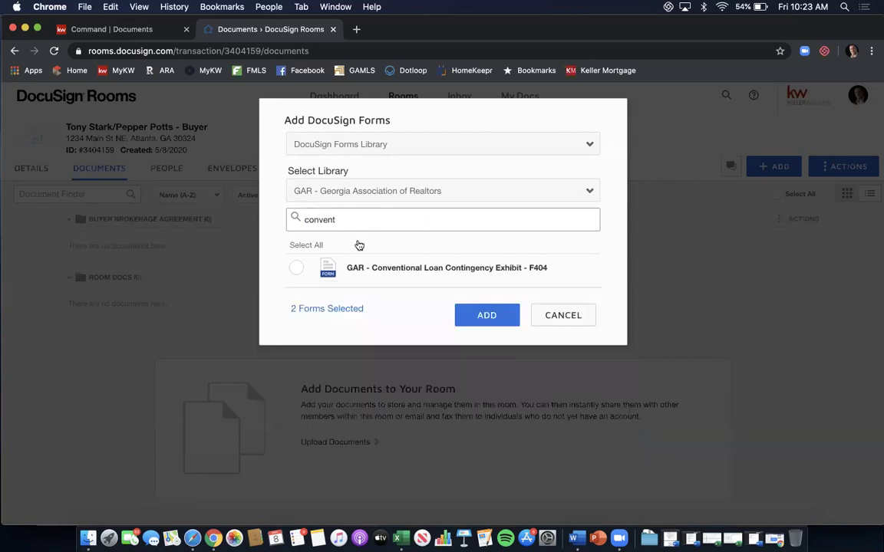
pyautogui.click(295, 270)
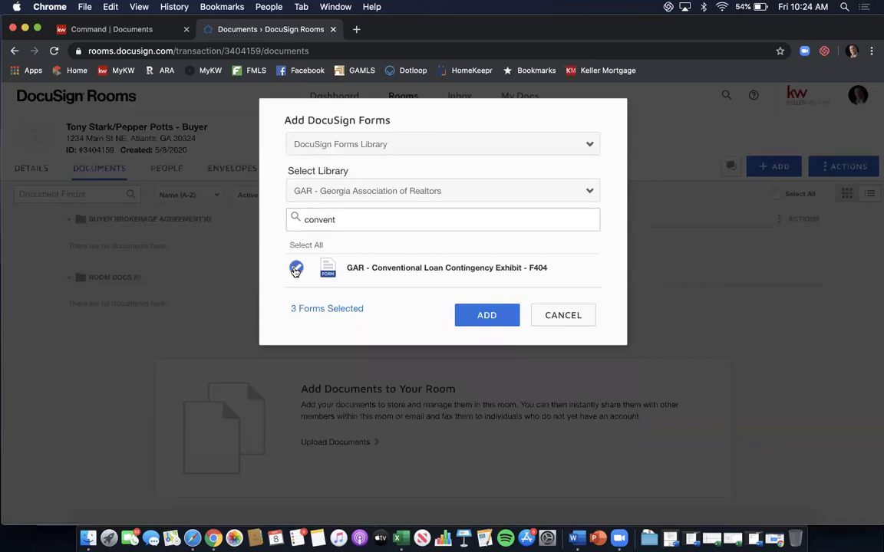
pyautogui.tripleClick(414, 219)
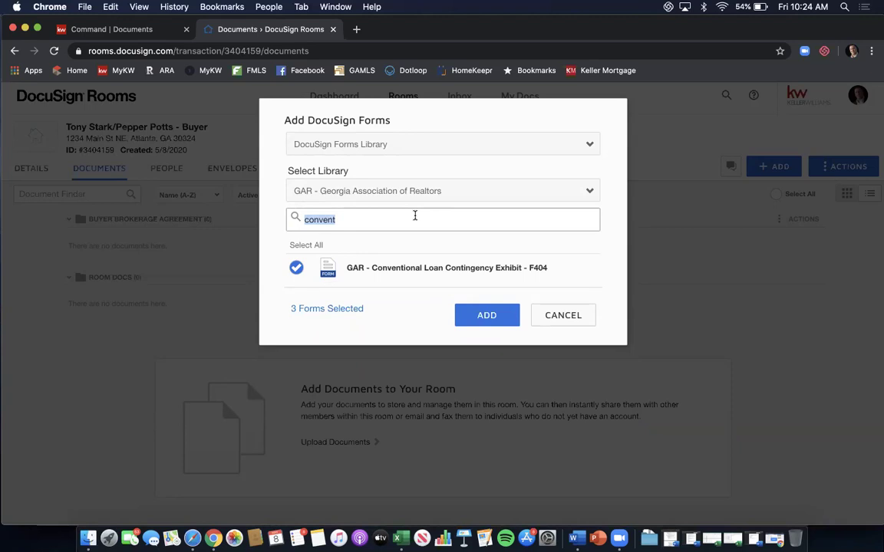
pyautogui.write('commu')
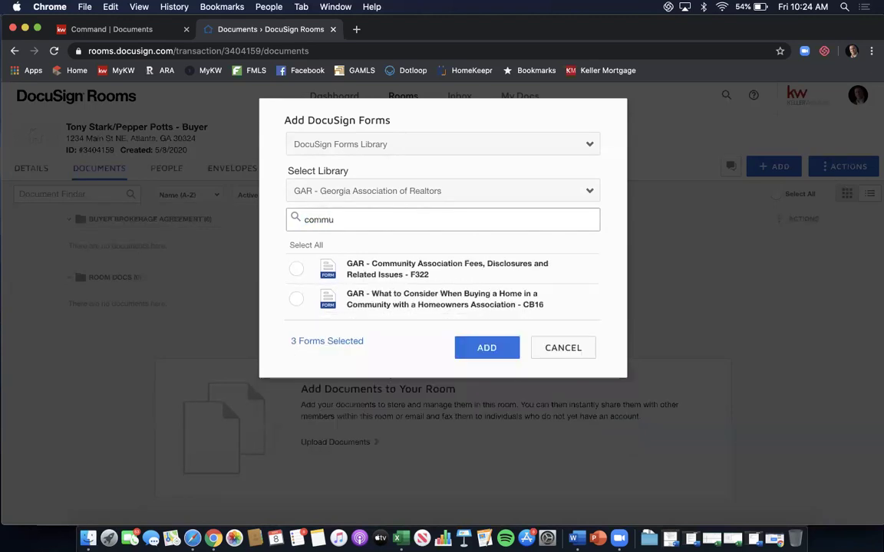
pyautogui.click(296, 270)
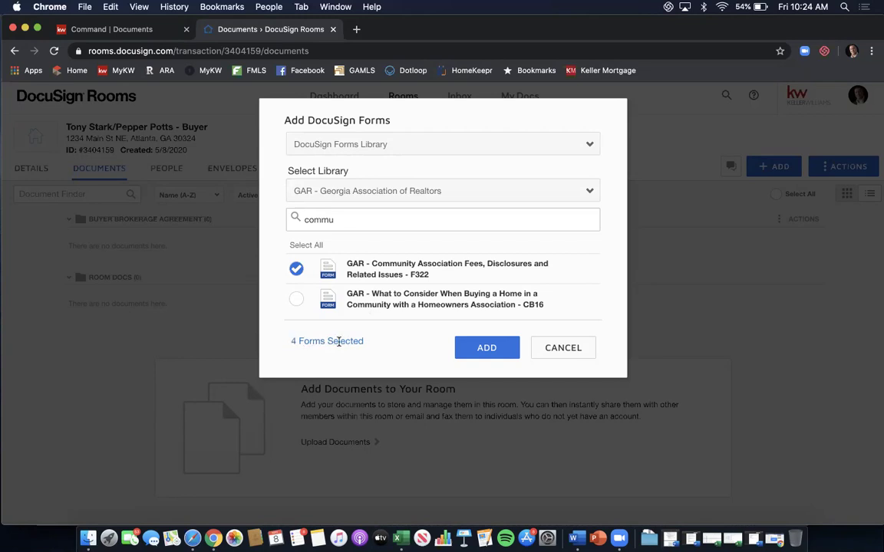
pyautogui.click(480, 347)
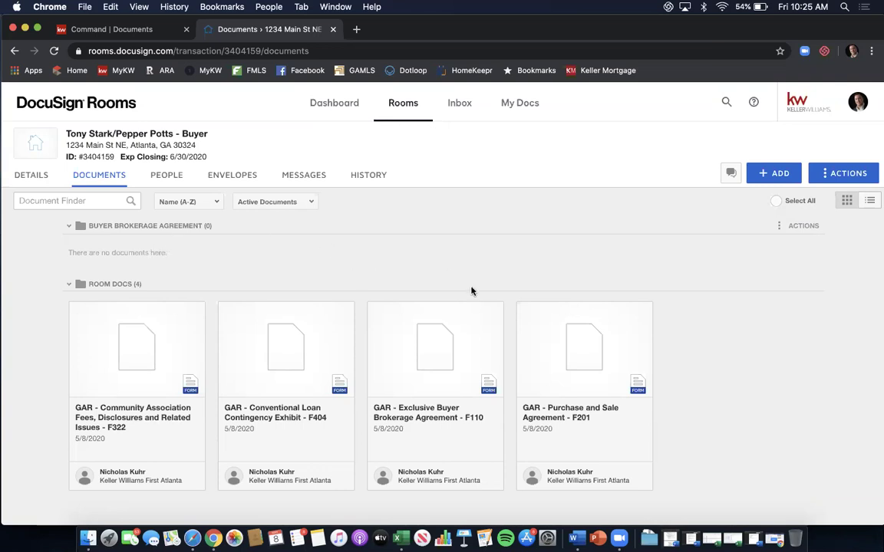
# Preview the F110 agreement in Room Docs, then select its card for an action.
pyautogui.click(435, 332)
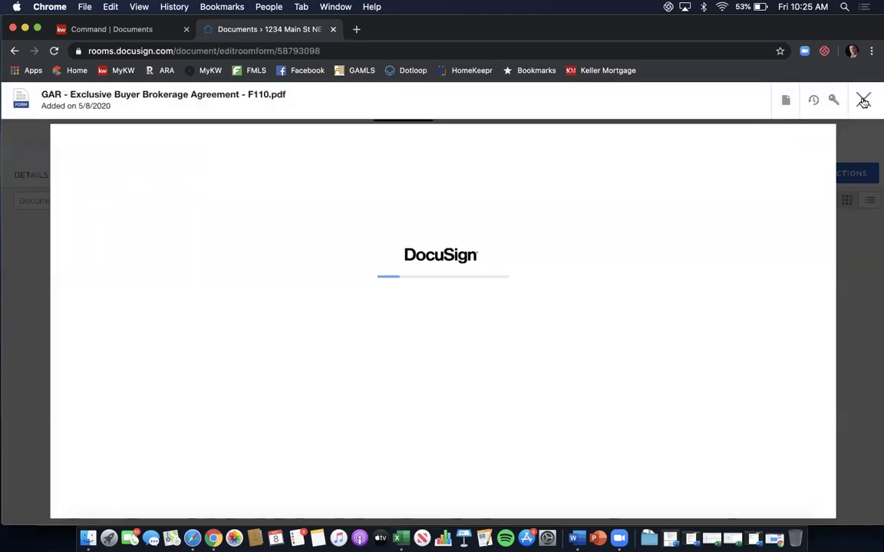
pyautogui.click(863, 99)
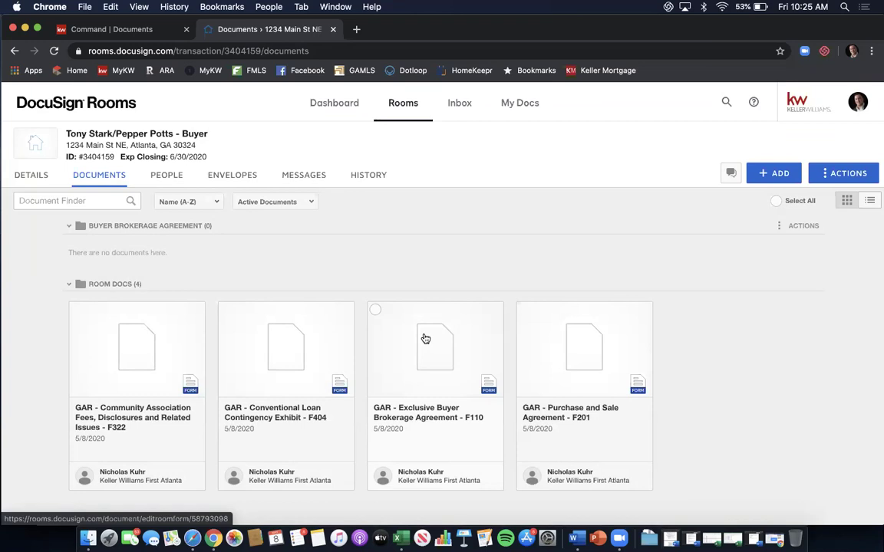
pyautogui.click(375, 311)
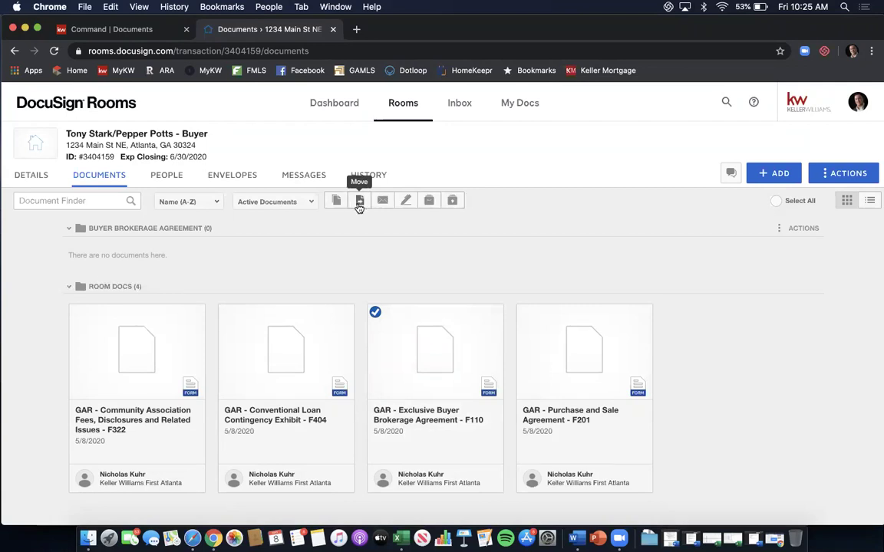
# Move the F110 agreement to the Buyer Brokerage Agreement folder in the current room.
pyautogui.click(358, 203)
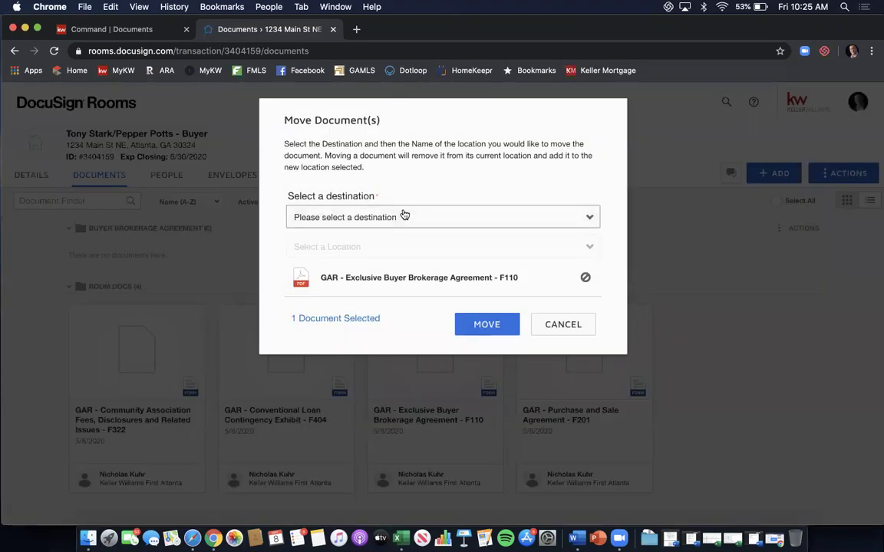
pyautogui.click(404, 217)
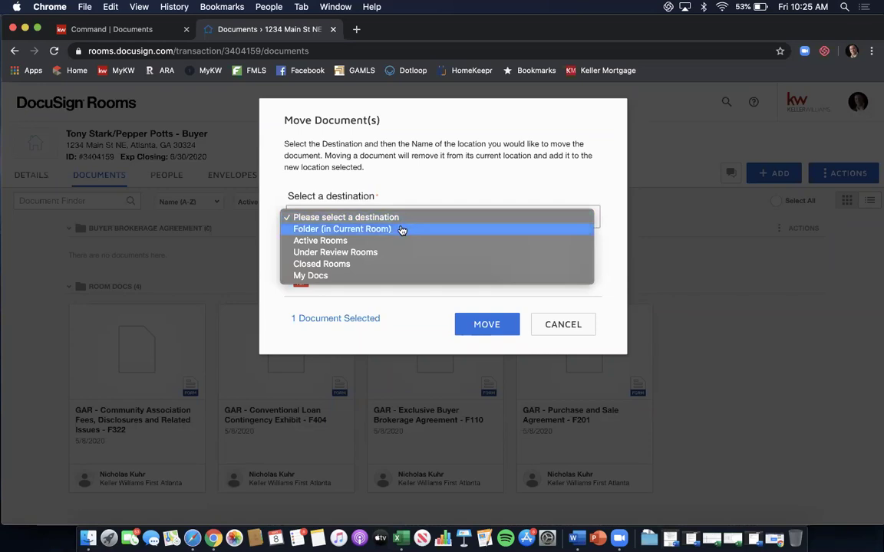
pyautogui.click(403, 230)
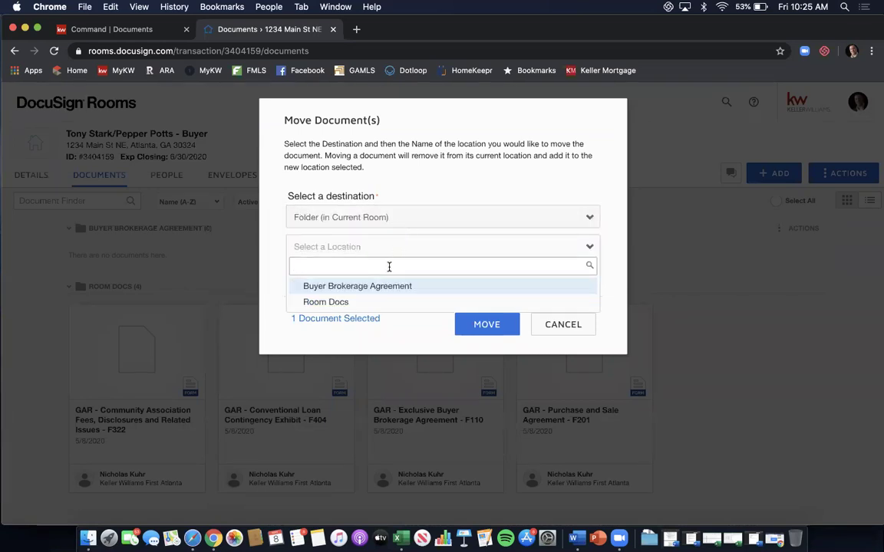
pyautogui.click(432, 286)
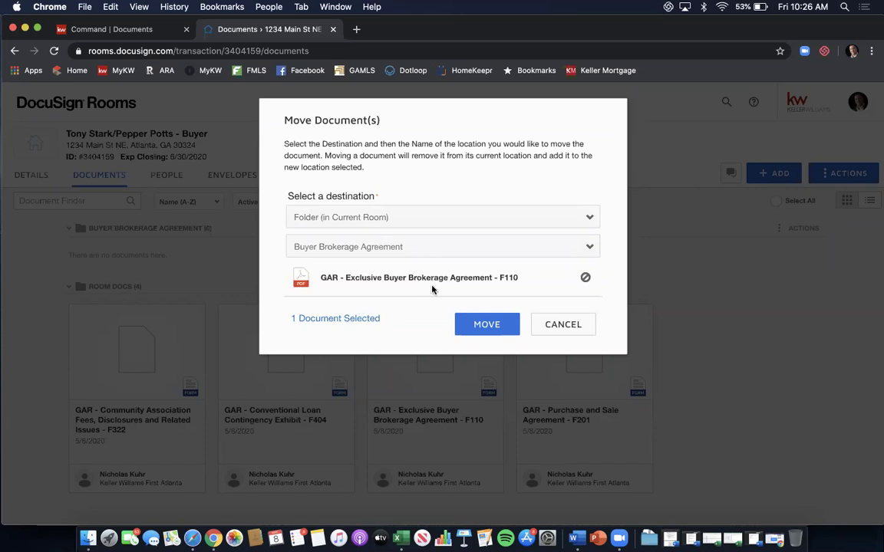
pyautogui.click(482, 327)
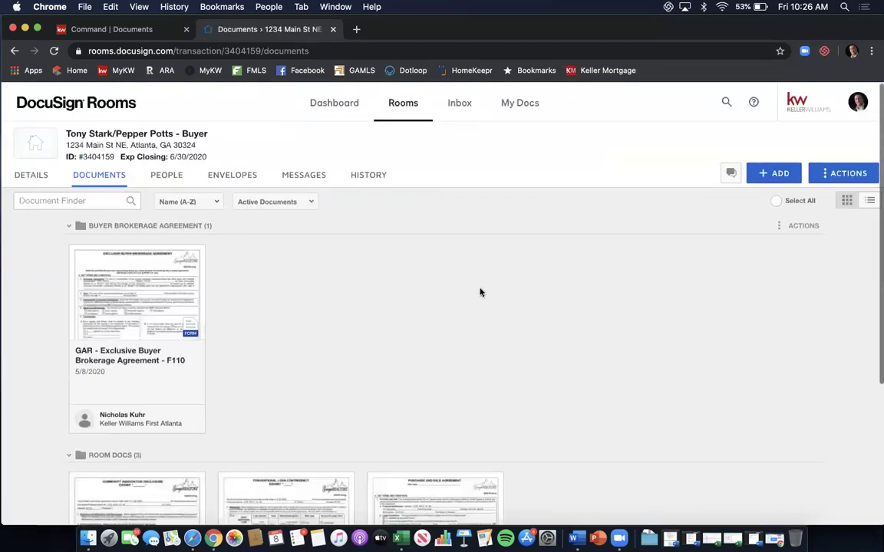
pyautogui.scroll(-3, 480, 292)
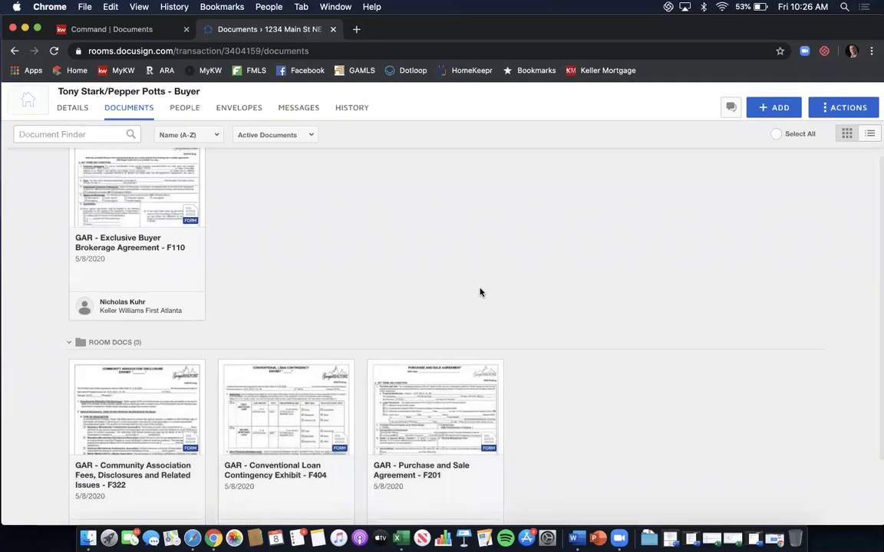
pyautogui.scroll(2, 480, 292)
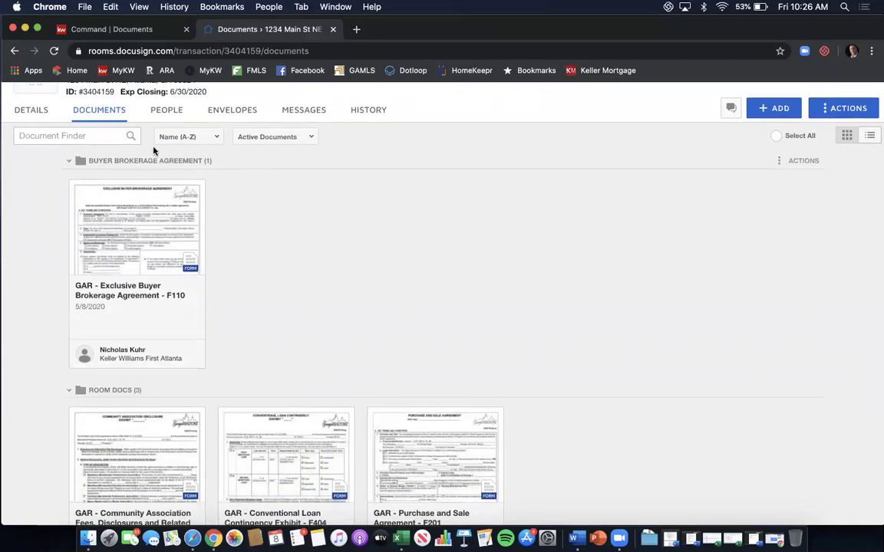
pyautogui.scroll(-3, 322, 221)
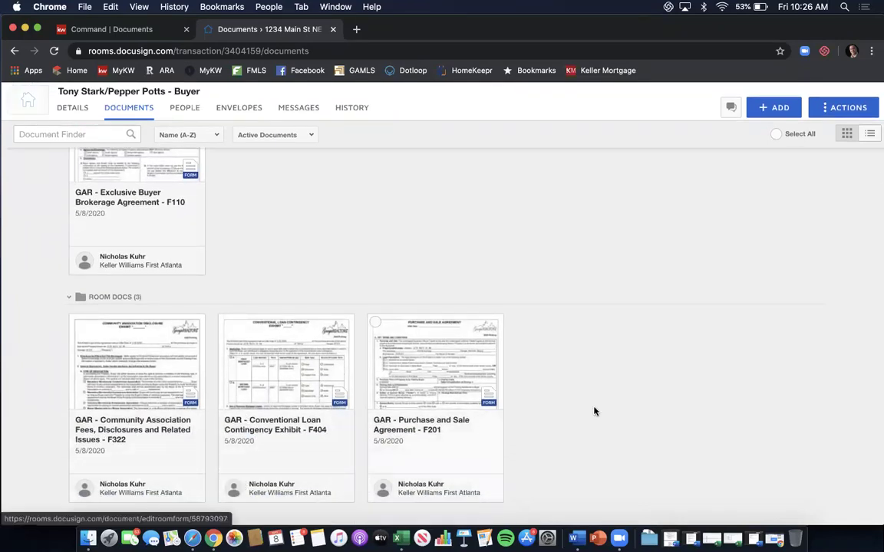
pyautogui.scroll(3, 604, 415)
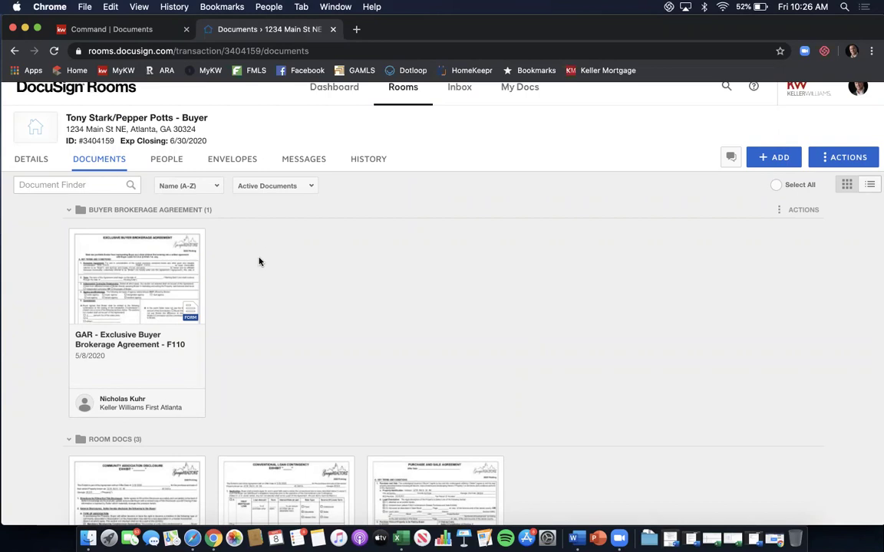
pyautogui.click(217, 187)
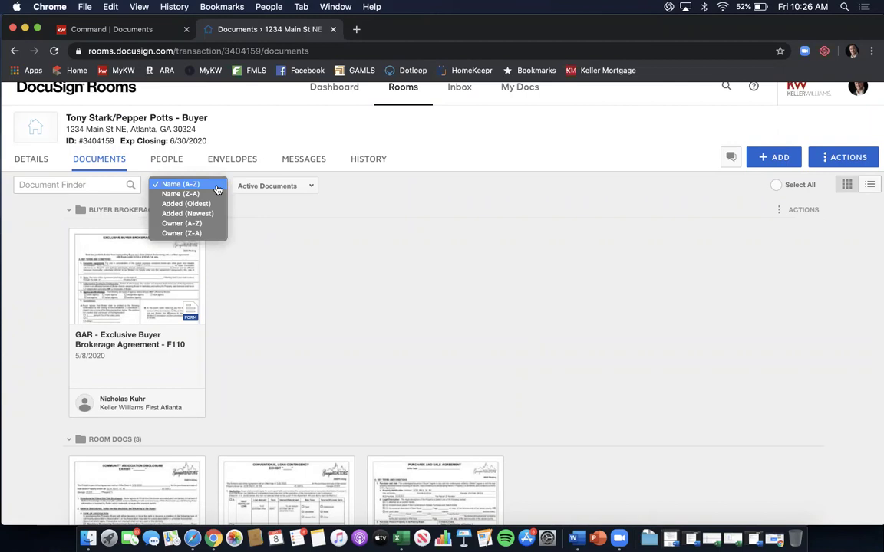
pyautogui.click(339, 267)
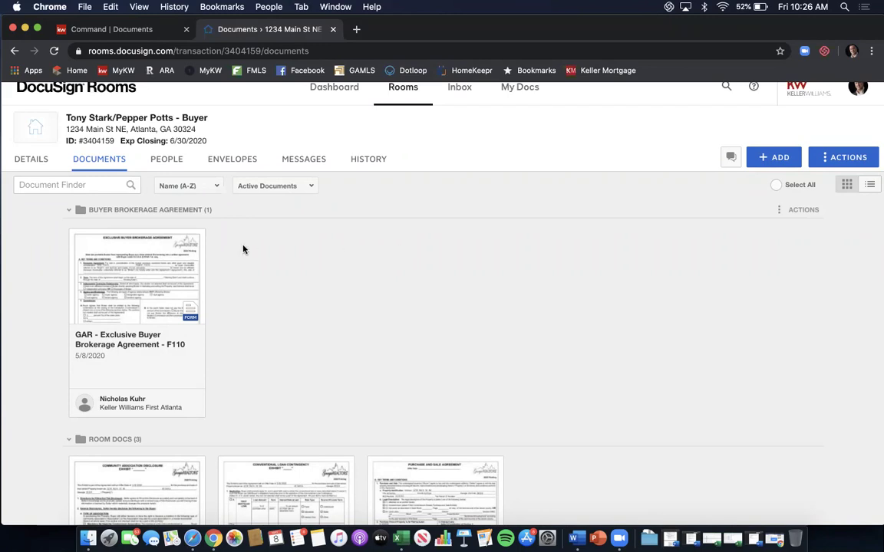
# Open the F110 agreement from the Buyer Brokerage Agreement folder in the form editor.
pyautogui.click(178, 269)
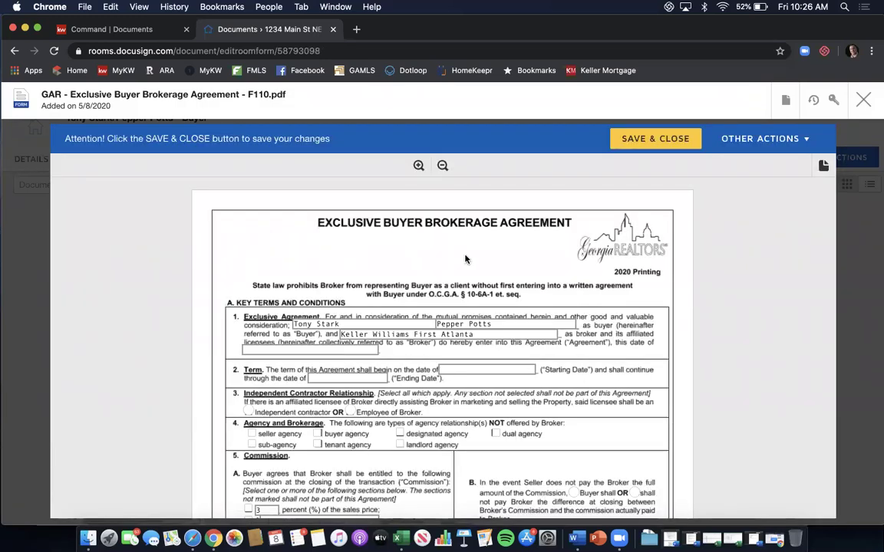
pyautogui.scroll(-2, 492, 260)
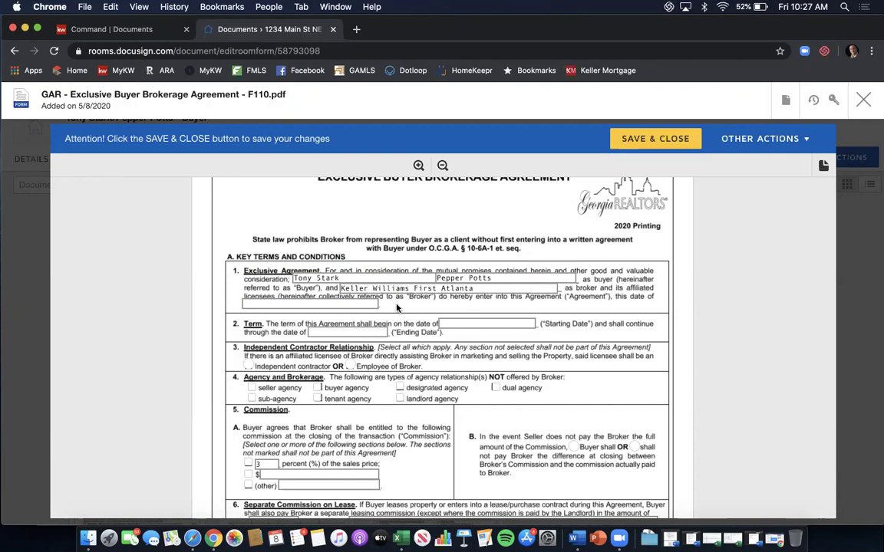
# Date the agreement 5/8/2020 in section 1.
pyautogui.click(348, 300)
pyautogui.write('5.8')
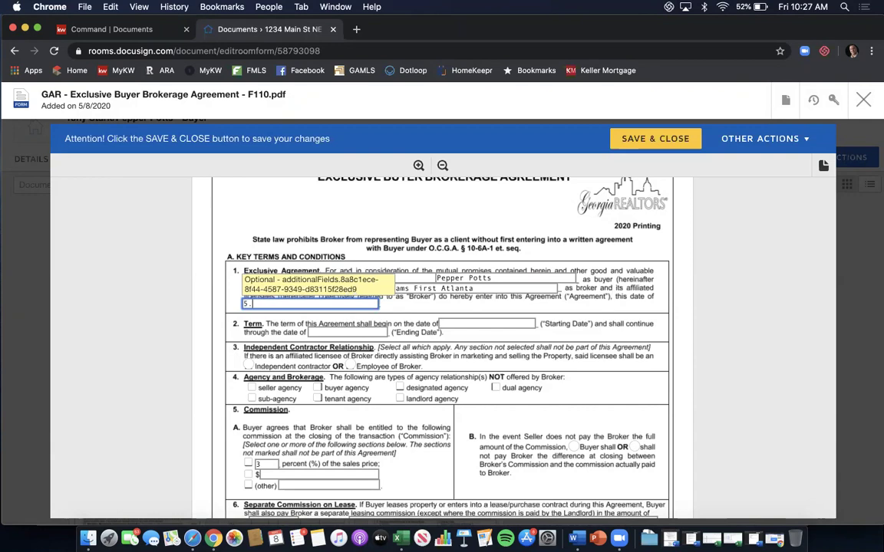
pyautogui.press('BackSpace')
pyautogui.press('BackSpace')
pyautogui.write('/8/2020')
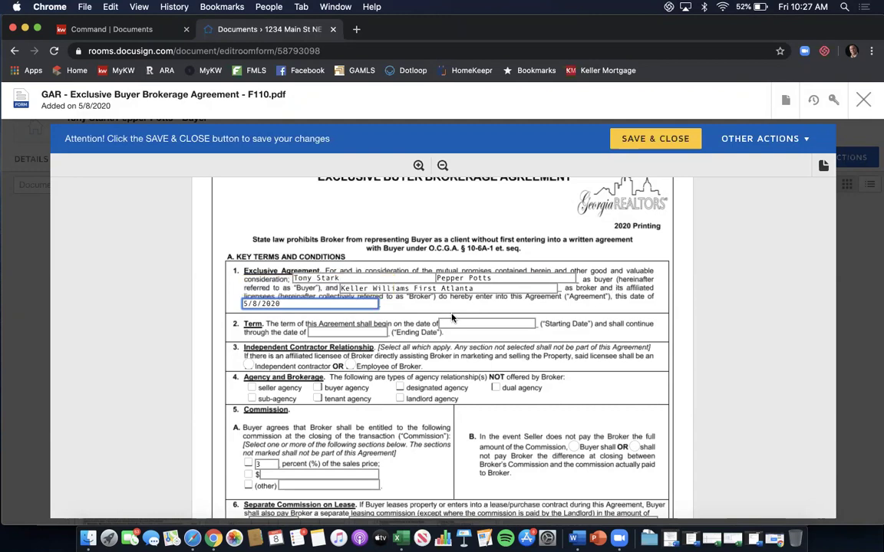
# Set the term from 5/8/2020 to 11/8/2020 and choose Independent contractor.
pyautogui.click(452, 324)
pyautogui.write('5/')
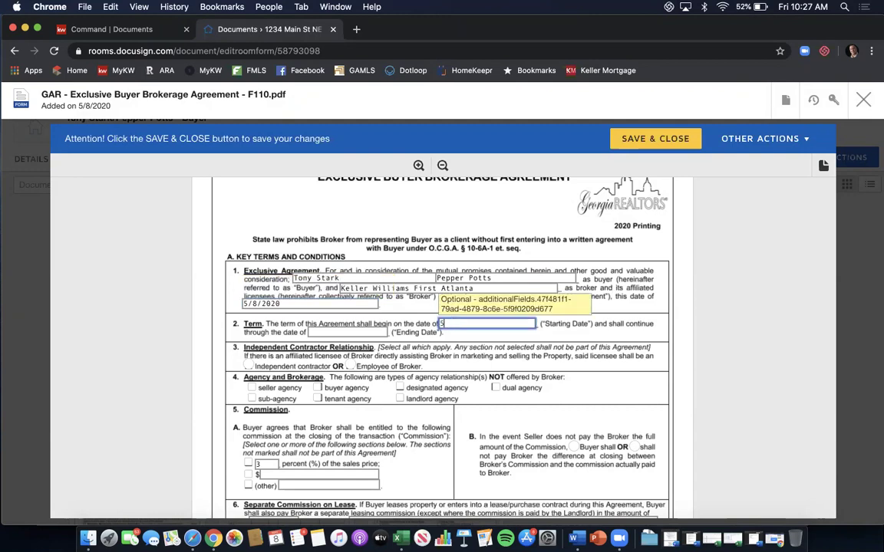
pyautogui.write('8/2020')
pyautogui.press('Tab')
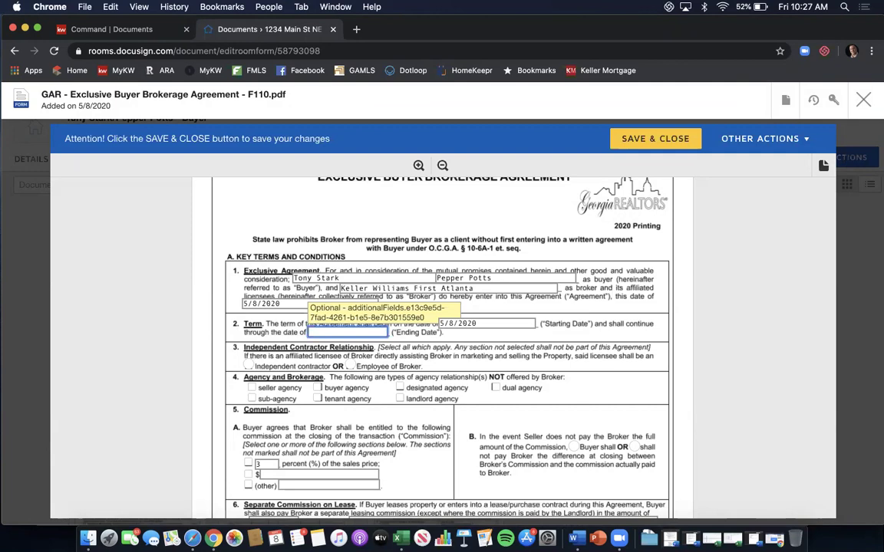
pyautogui.write('11/8/2020')
pyautogui.click(248, 367)
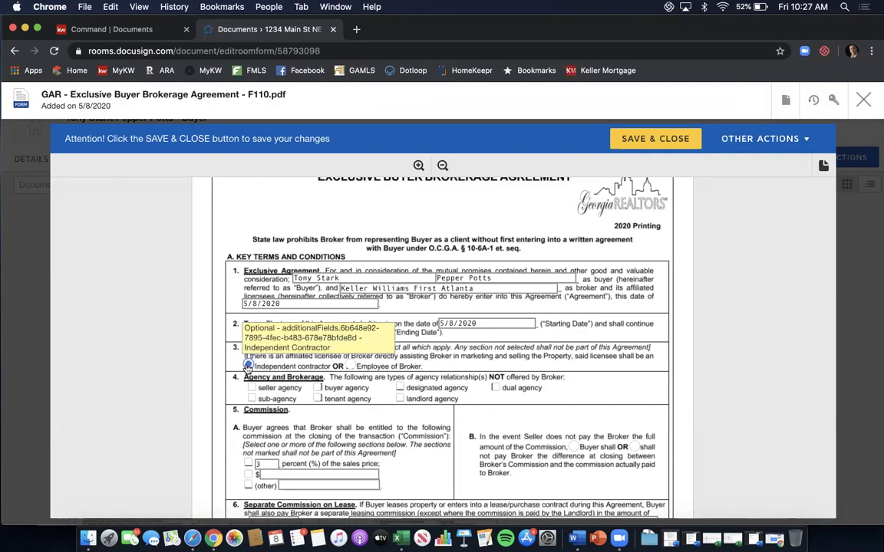
# Mark dual agency and sub-agency as not offered.
pyautogui.scroll(-1, 429, 359)
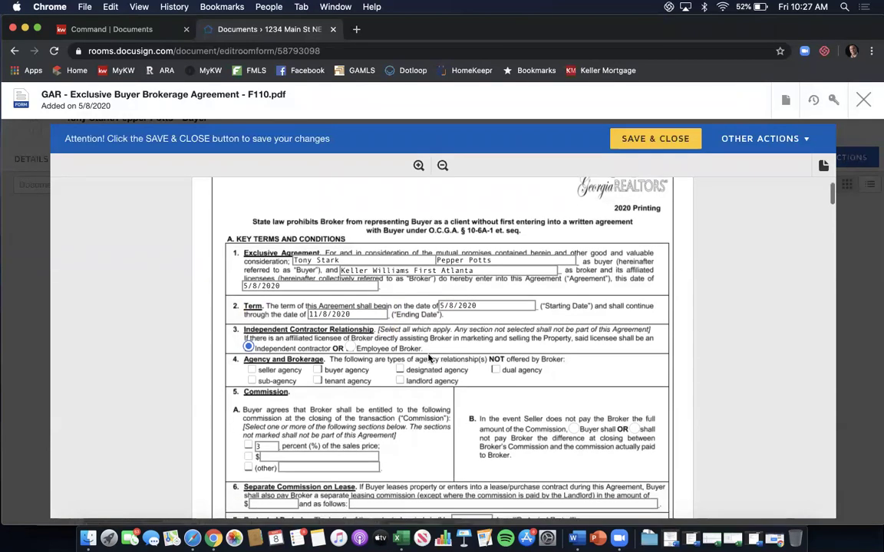
pyautogui.click(496, 368)
pyautogui.click(251, 378)
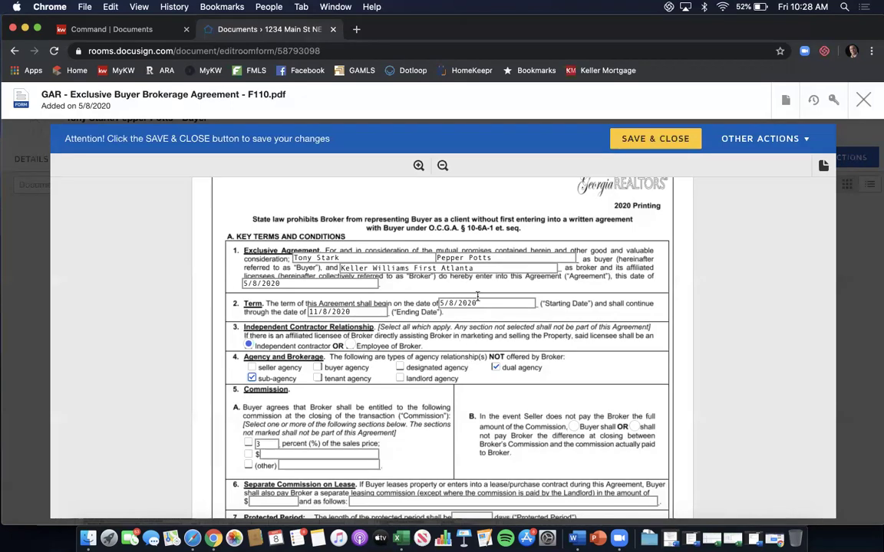
# Base the commission on a percent of sales price, with the buyer not paying any shortfall.
pyautogui.scroll(-3, 464, 330)
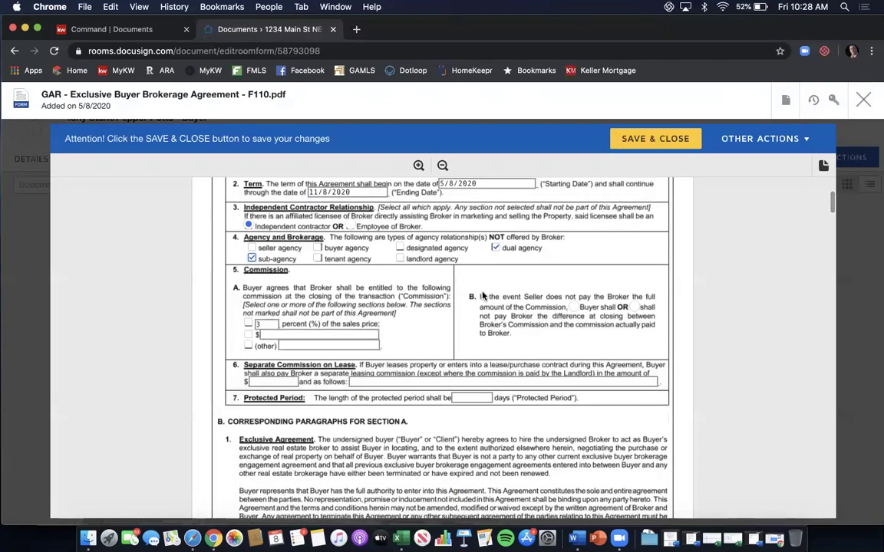
pyautogui.scroll(-1, 483, 287)
pyautogui.click(249, 300)
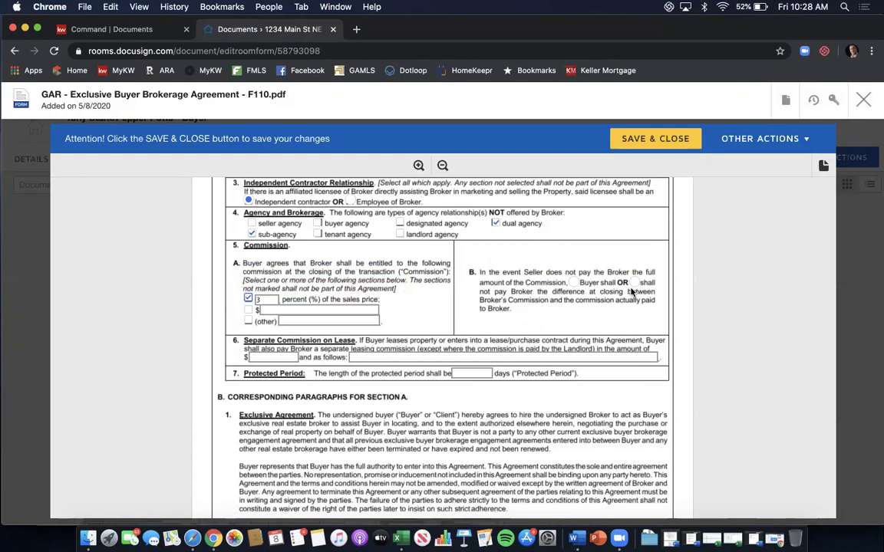
pyautogui.click(633, 283)
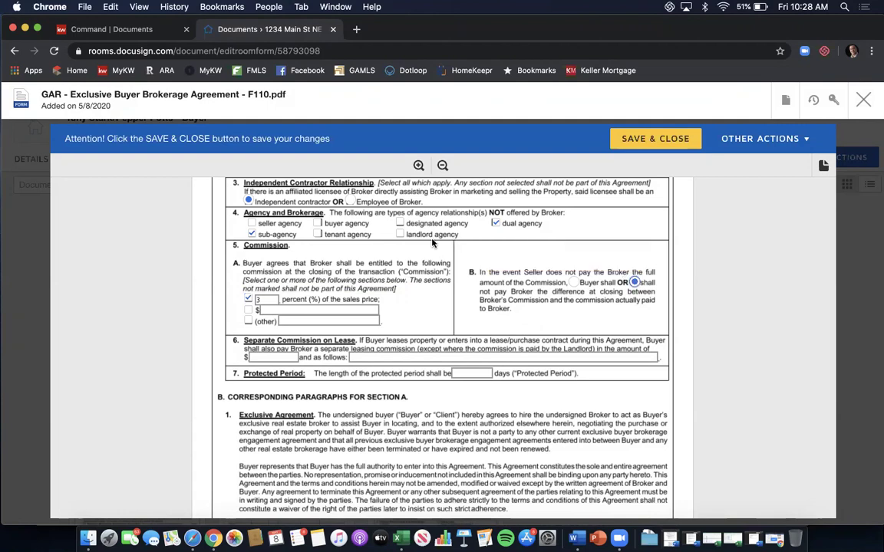
# Enter N/A for the lease commission terms and a 90-day protected period.
pyautogui.scroll(-1, 432, 242)
pyautogui.click(253, 310)
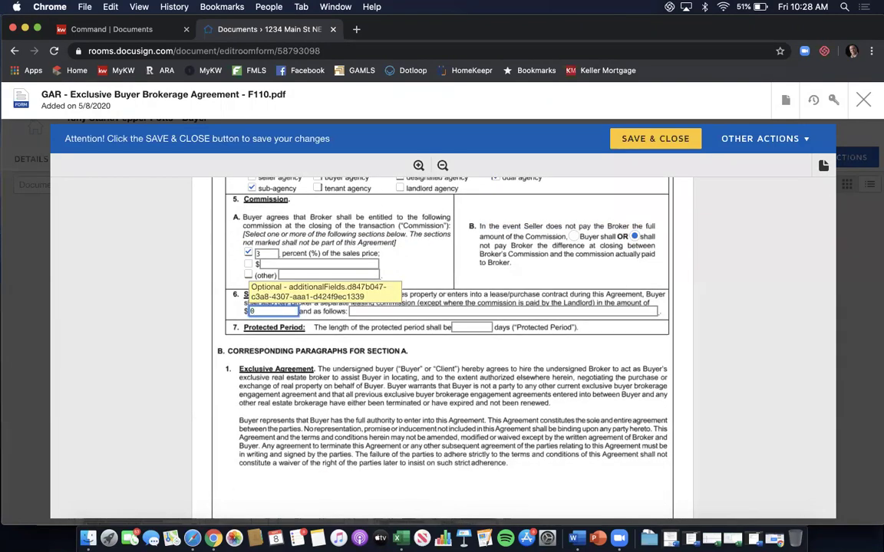
pyautogui.press('Tab')
pyautogui.write('N/A')
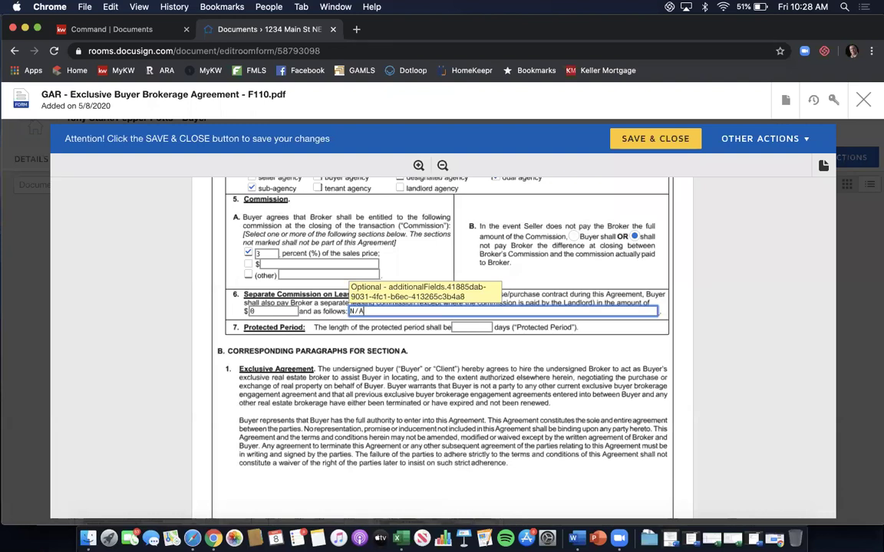
pyautogui.press('Tab')
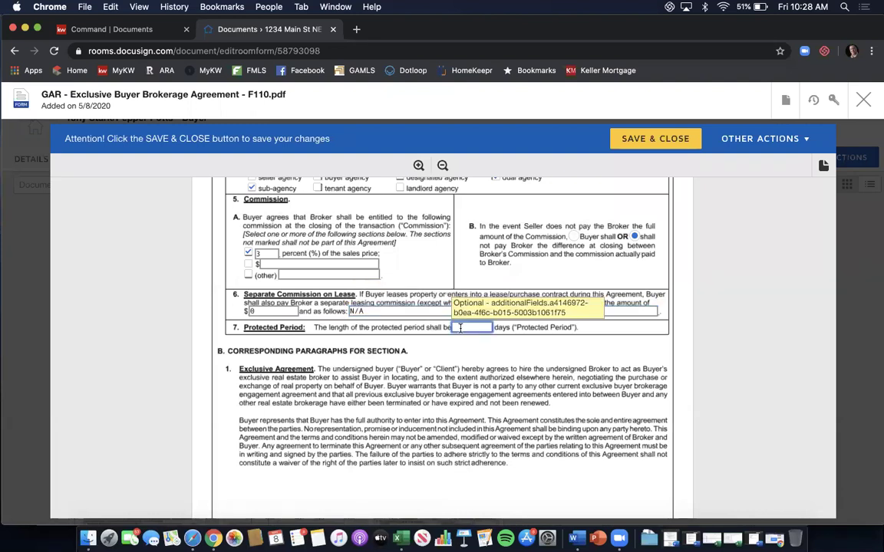
pyautogui.write('90')
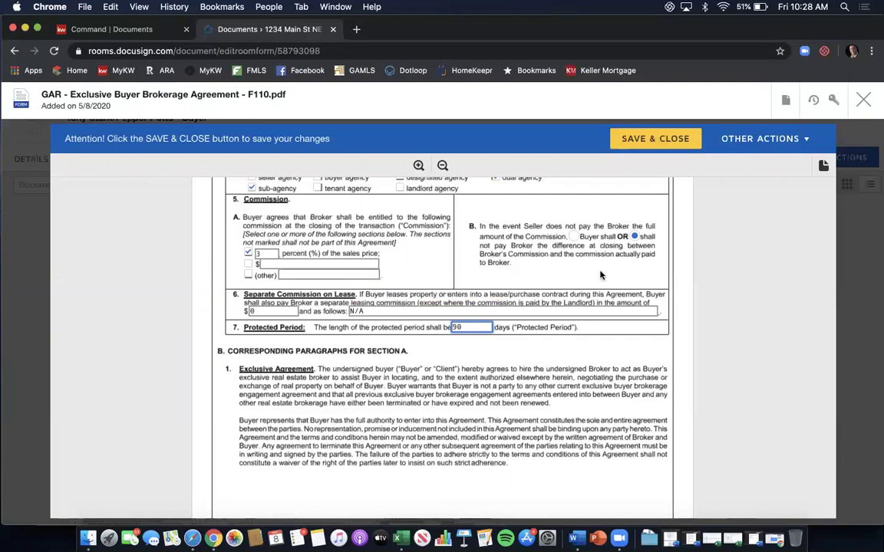
pyautogui.scroll(-3, 601, 275)
# Scroll through pages 2–5 down to section 19 Brochures and Special Stipulations on page 6.
pyautogui.scroll(-4, 601, 275)
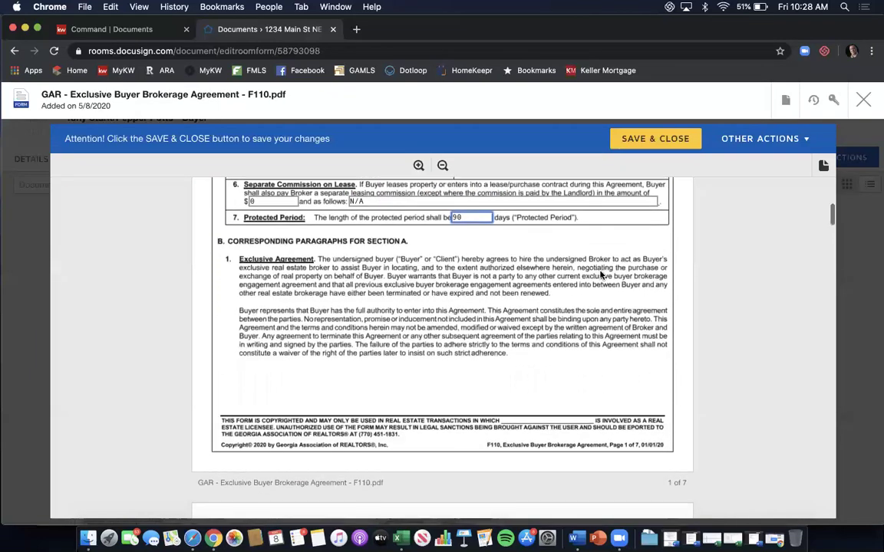
pyautogui.scroll(-1, 601, 275)
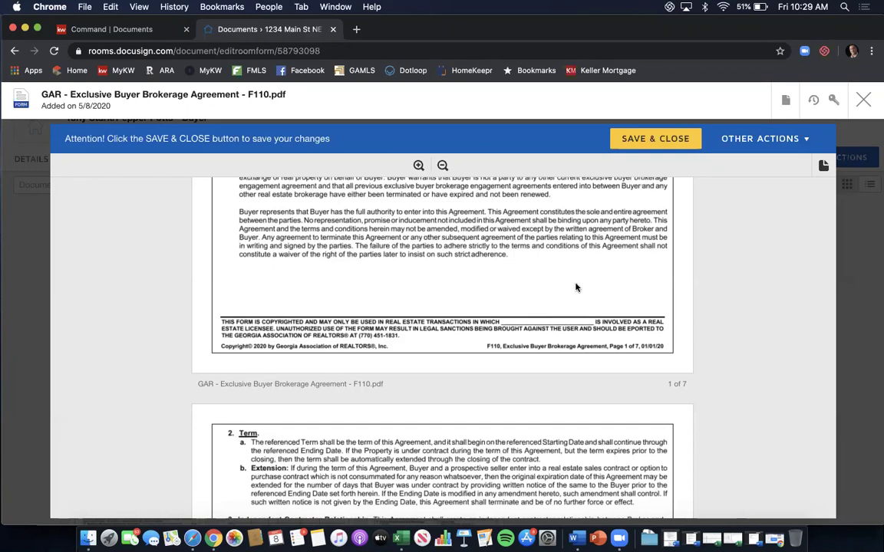
pyautogui.scroll(-3, 575, 289)
pyautogui.scroll(-8, 576, 288)
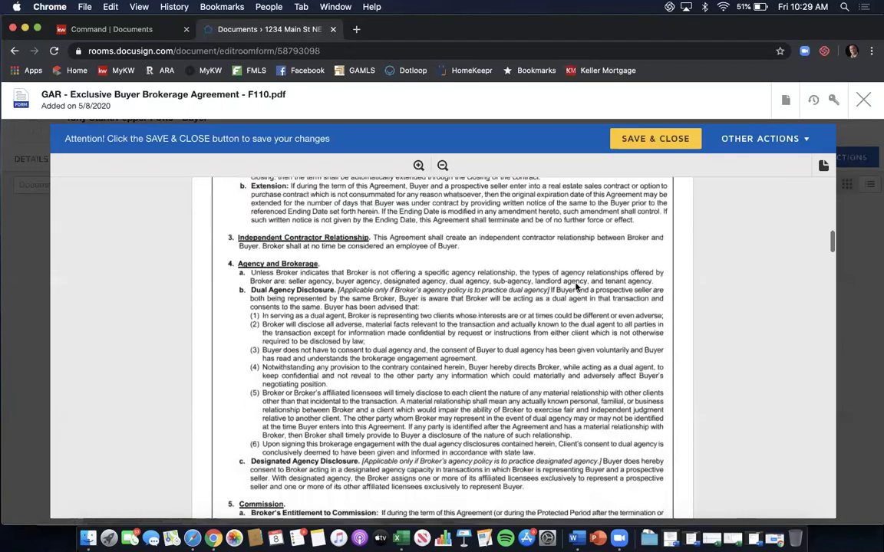
pyautogui.scroll(-7, 576, 288)
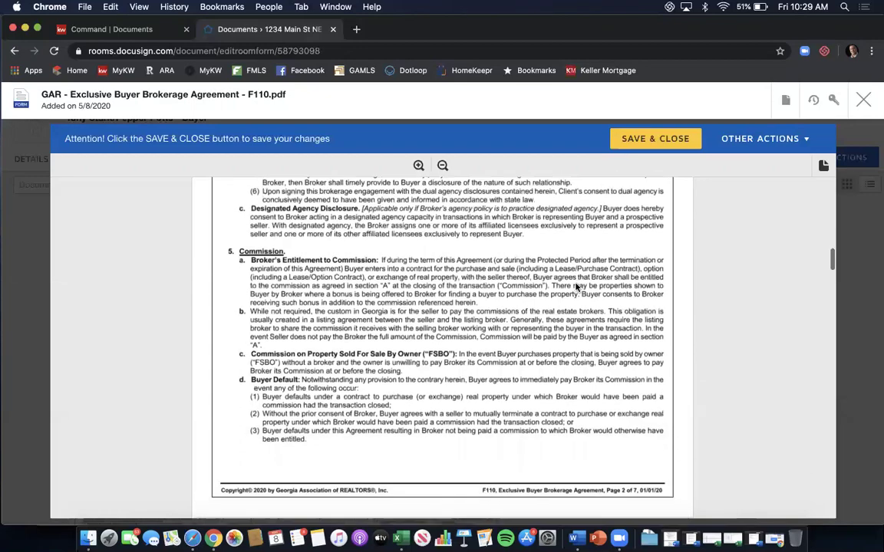
pyautogui.scroll(-11, 576, 288)
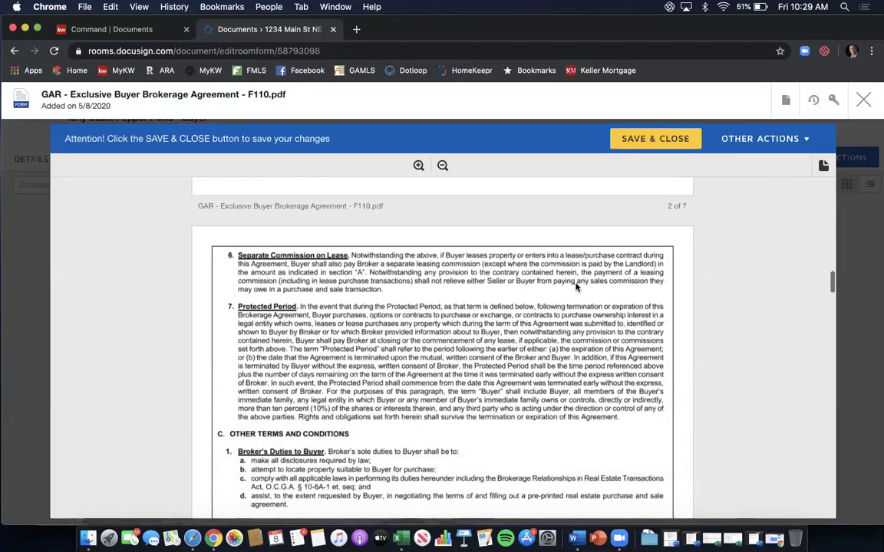
pyautogui.scroll(-15, 576, 287)
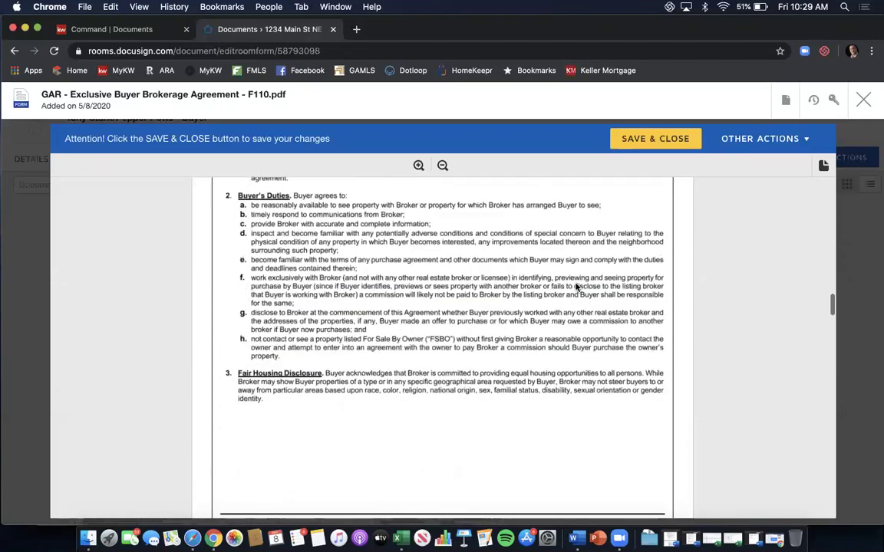
pyautogui.scroll(-9, 576, 287)
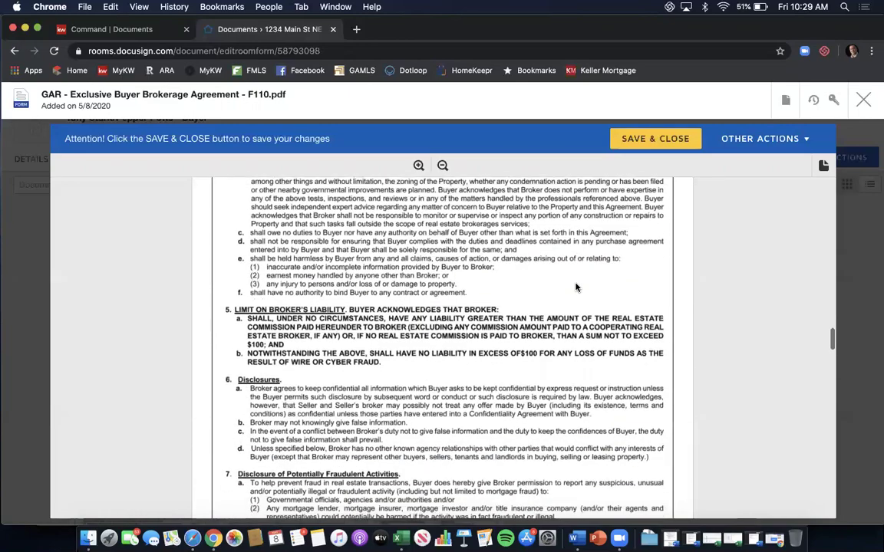
pyautogui.scroll(-15, 576, 288)
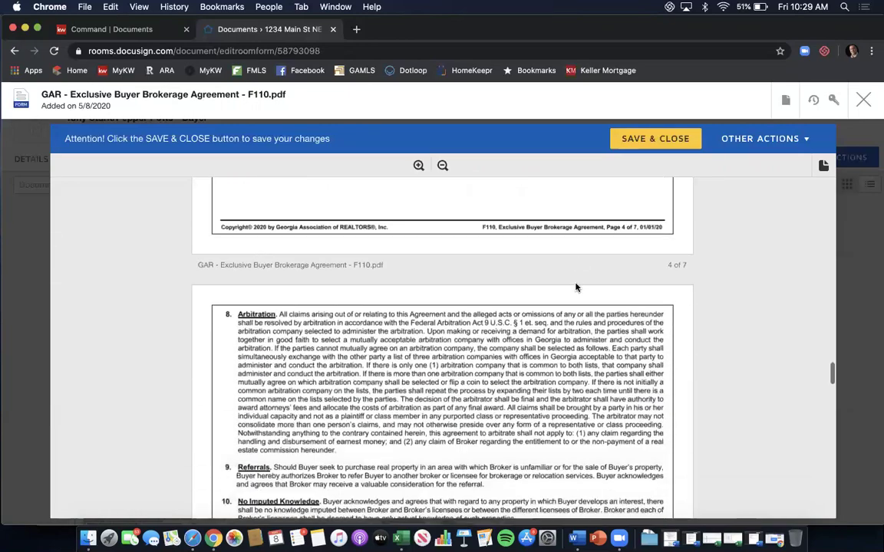
pyautogui.scroll(-12, 576, 288)
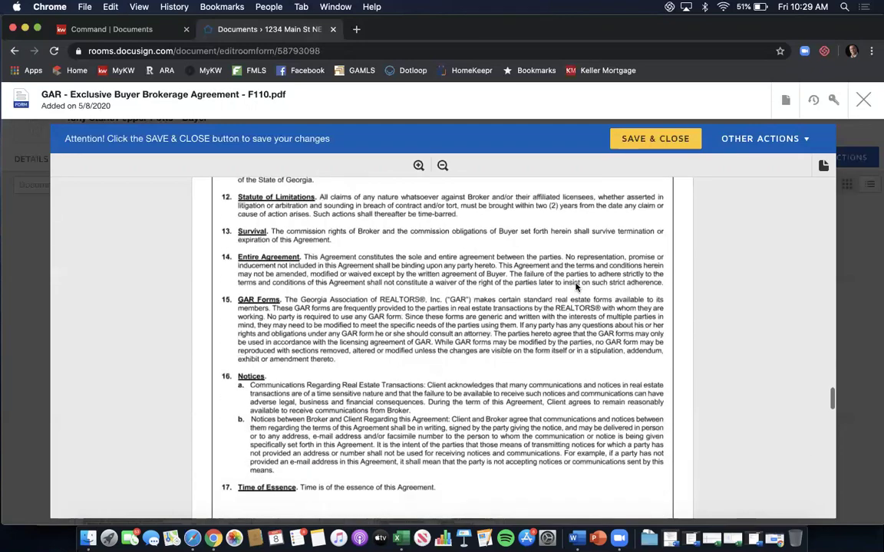
pyautogui.scroll(-3, 577, 288)
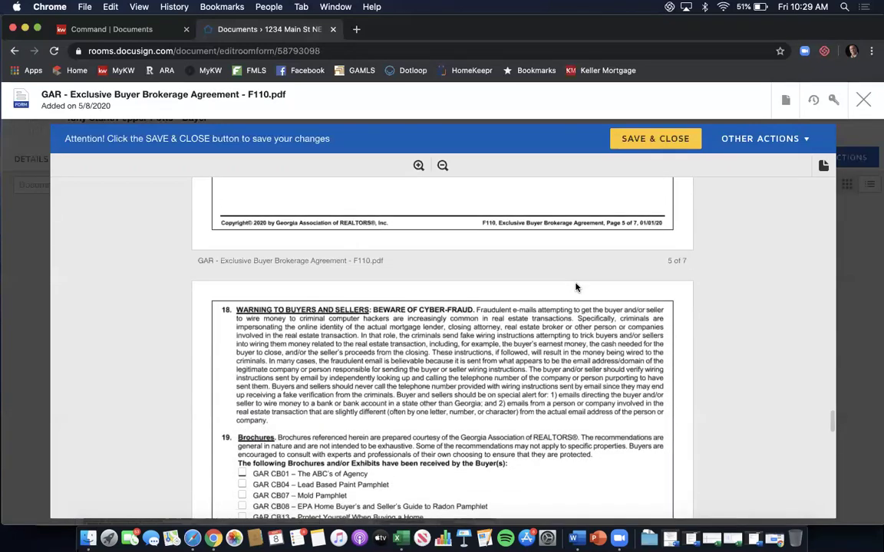
pyautogui.scroll(3, 576, 287)
pyautogui.scroll(-5, 576, 288)
pyautogui.scroll(-4, 577, 288)
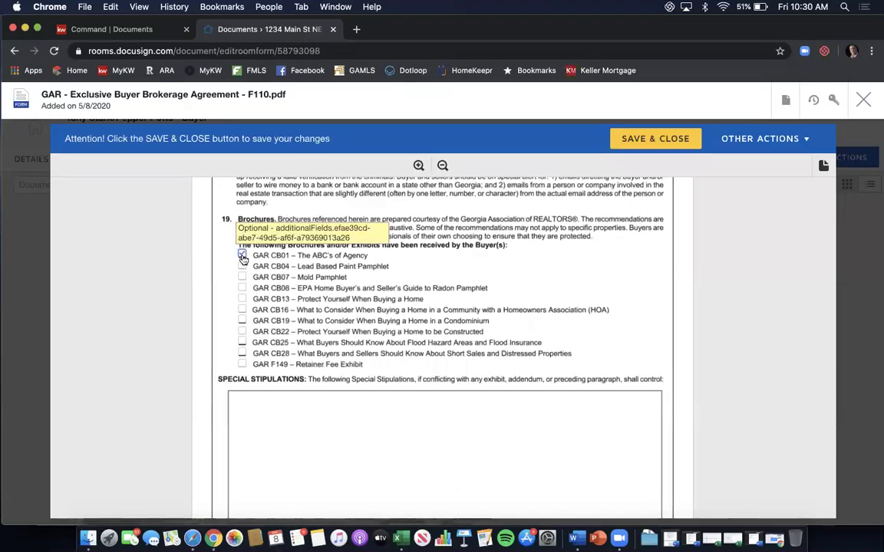
# Mark the GAR CB01, CB07 Mold and CB08 Radon brochures as received.
pyautogui.click(242, 258)
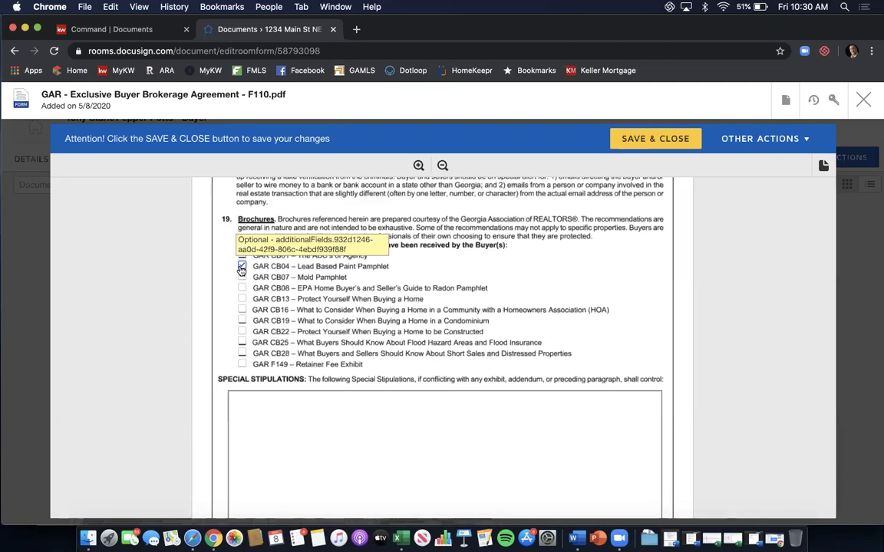
pyautogui.click(241, 277)
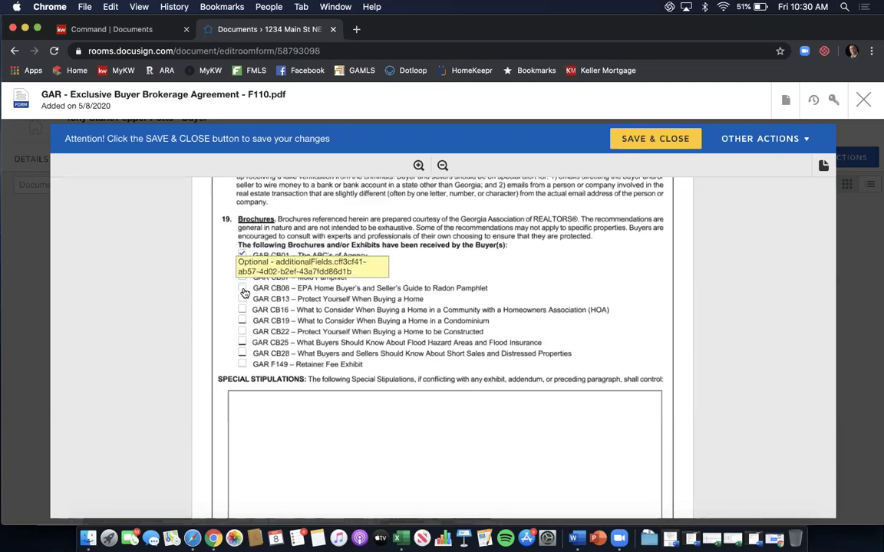
pyautogui.click(242, 288)
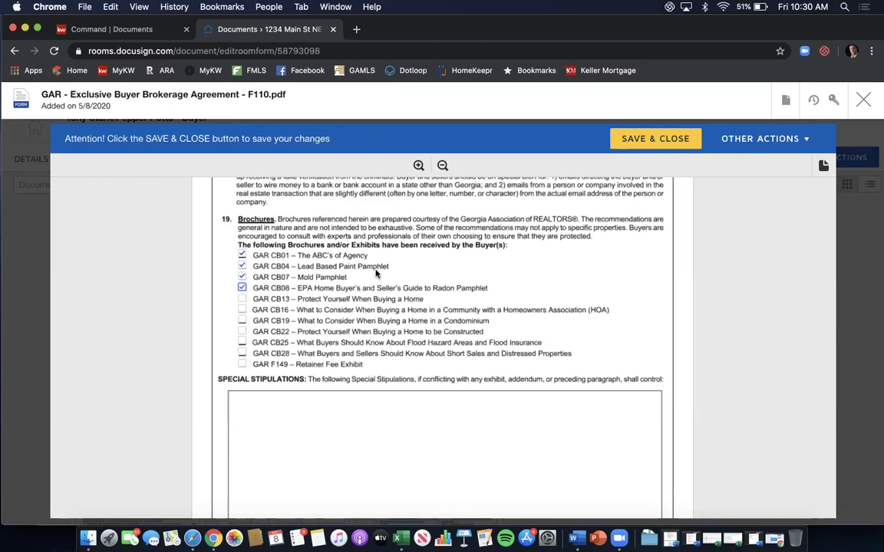
# Add the special stipulation 'Agreement is cancelable with 24-hour written notice.'.
pyautogui.scroll(-2, 376, 273)
pyautogui.click(325, 362)
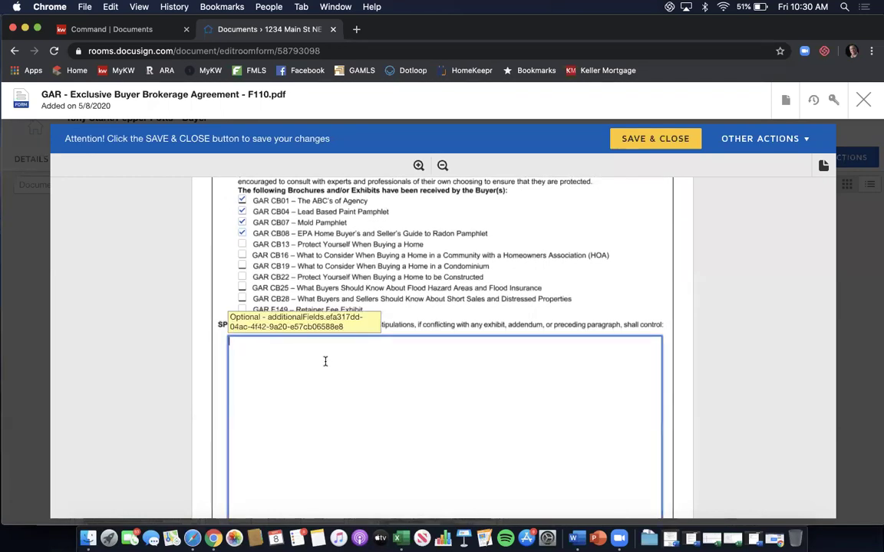
pyautogui.write('Agreement ')
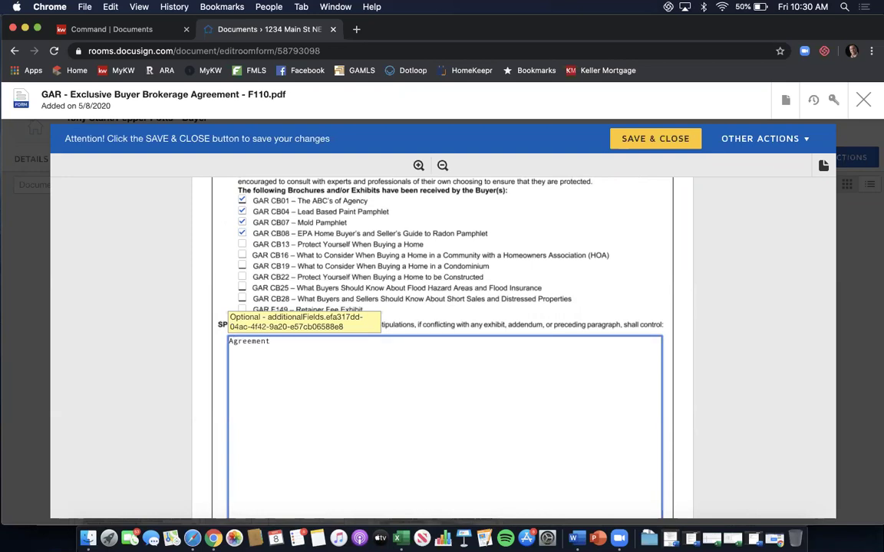
pyautogui.write('is cancelable with 24-hour written notice.')
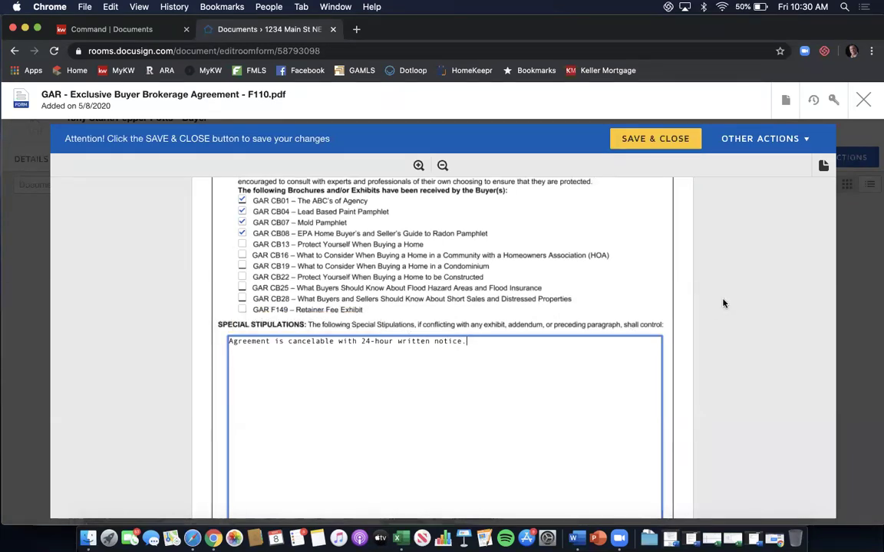
# Scroll to page 7's Buyer's Acceptance section and select Buyer 1's Print or Type Name field.
pyautogui.scroll(-1, 709, 265)
pyautogui.scroll(-6, 709, 266)
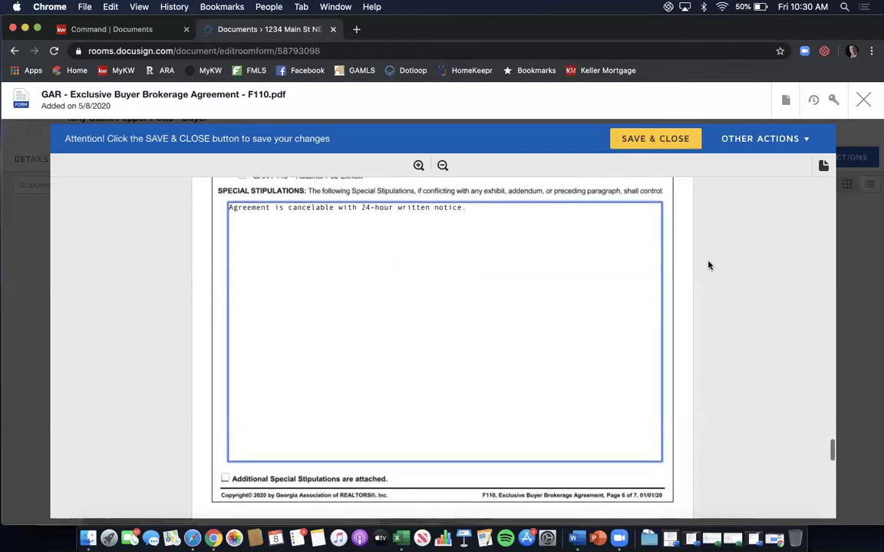
pyautogui.scroll(-6, 709, 266)
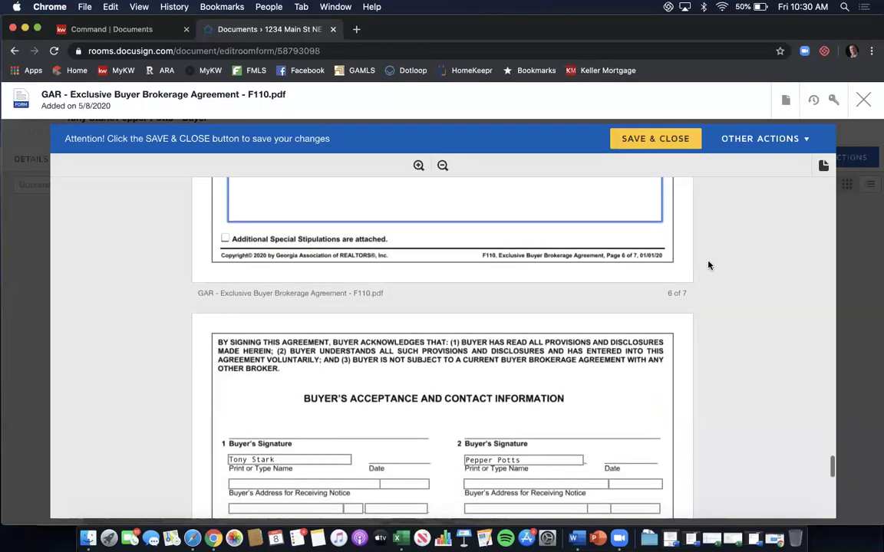
pyautogui.scroll(-1, 709, 266)
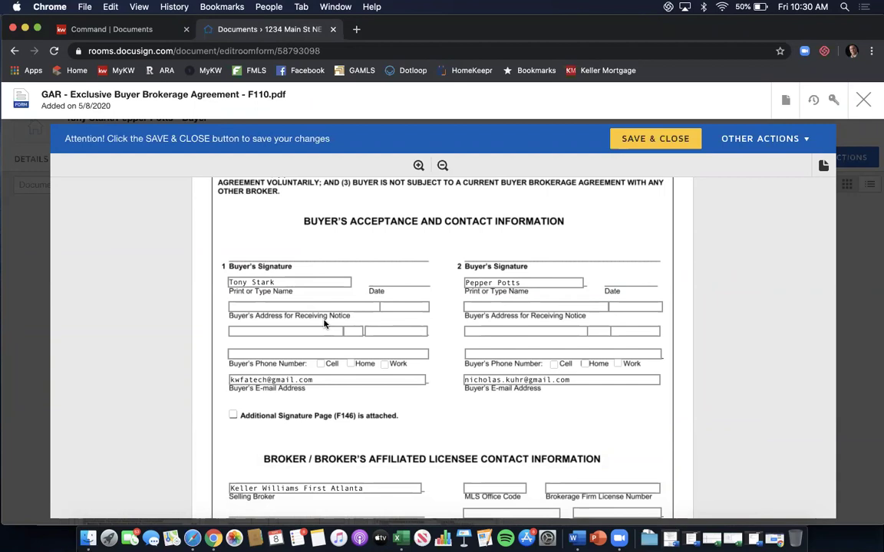
pyautogui.click(311, 284)
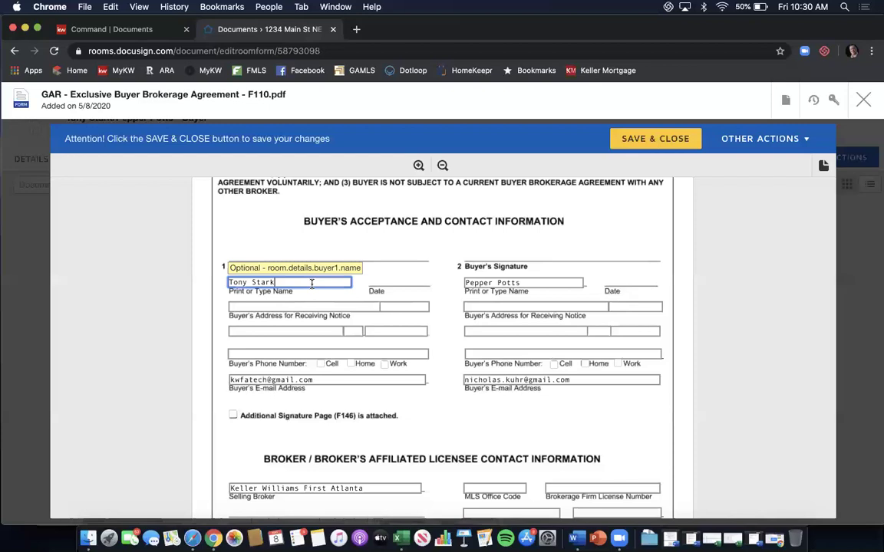
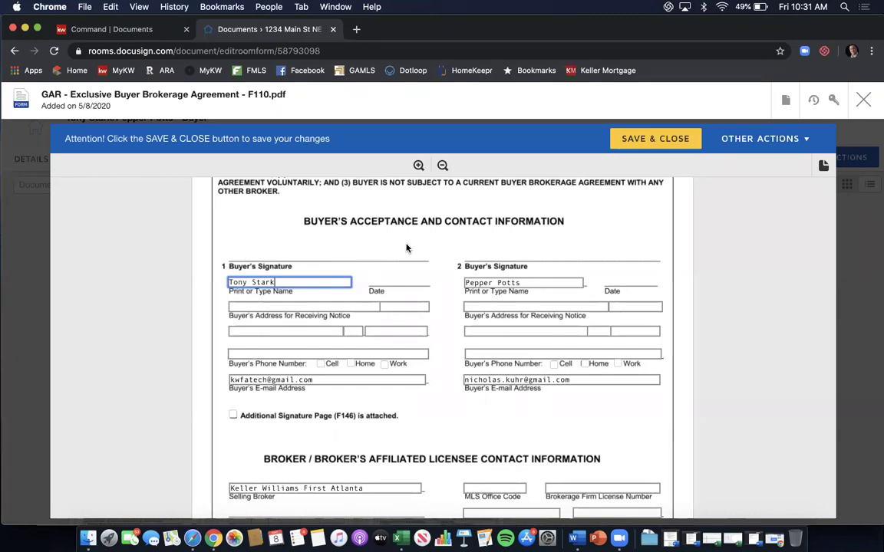
# Enter the licensee's phone number and GA real estate license number, and set REALTOR membership to 'Atlanta'.
pyautogui.scroll(-5, 407, 248)
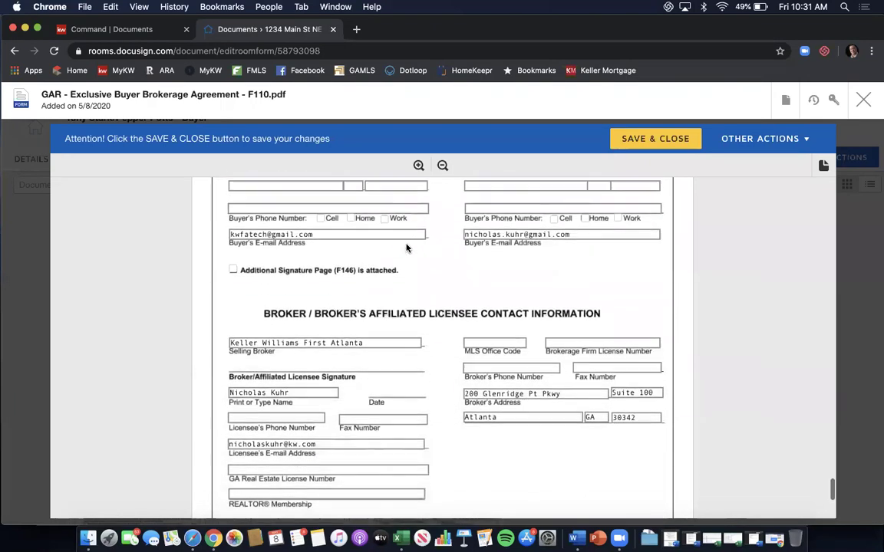
pyautogui.scroll(-2, 407, 248)
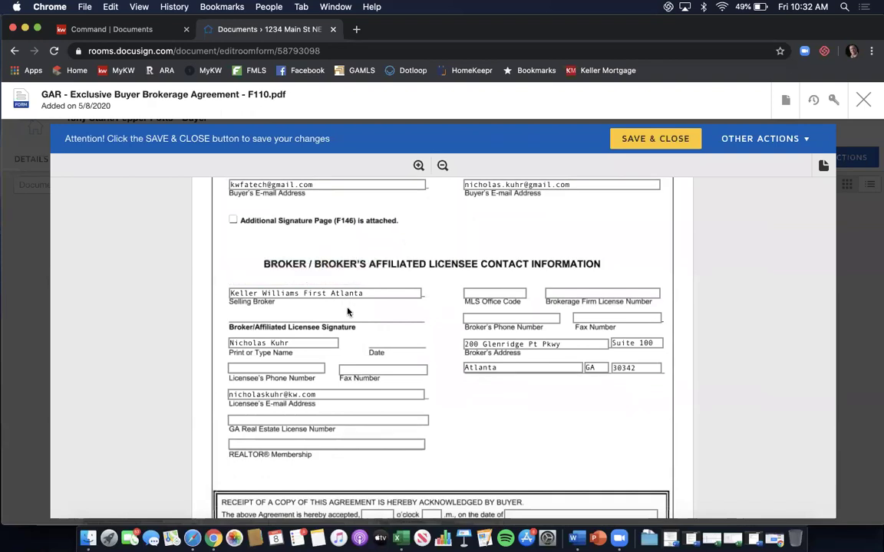
pyautogui.click(283, 369)
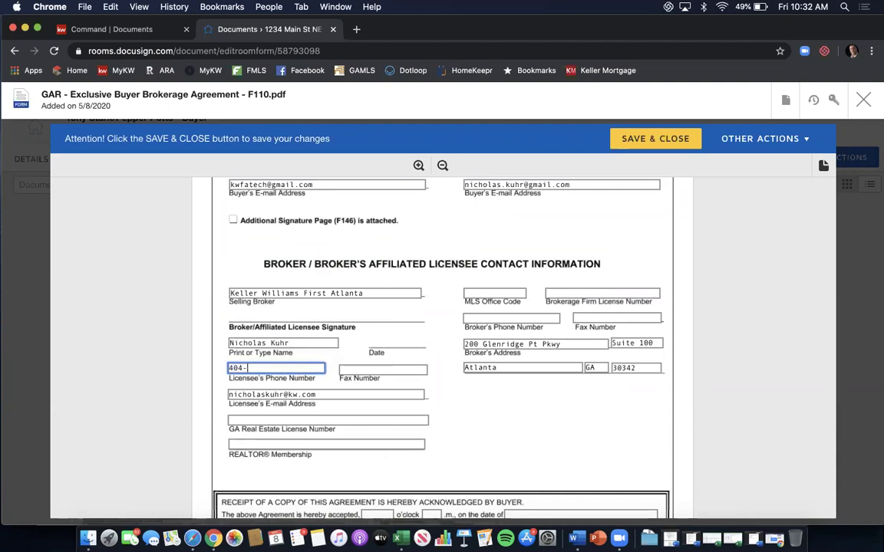
pyautogui.press('Tab')
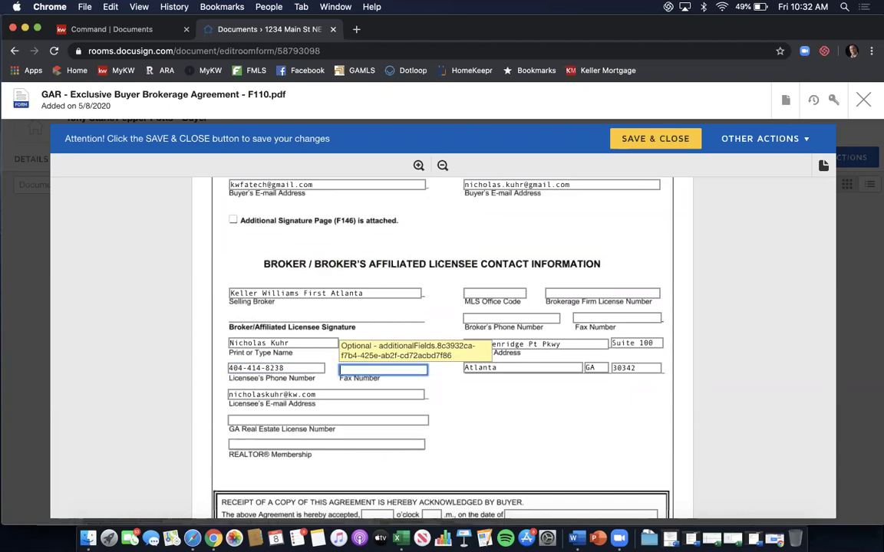
pyautogui.press('Tab')
pyautogui.click(281, 419)
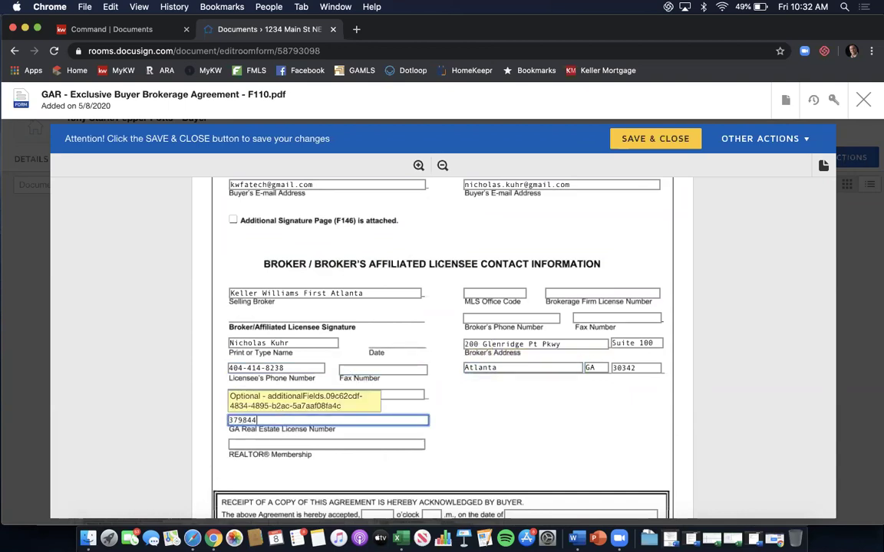
pyautogui.press('Tab')
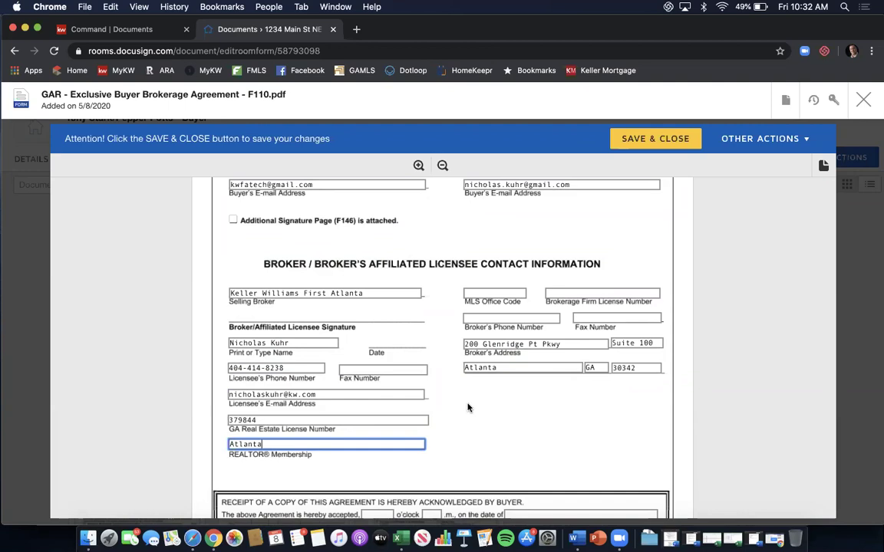
# Enter MLS office code KWFA01 and the brokerage firm's license number.
pyautogui.click(478, 293)
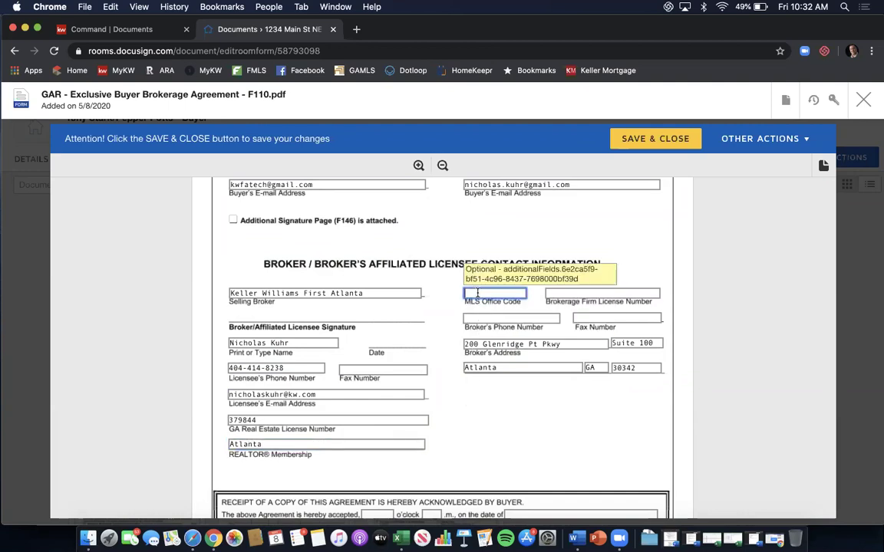
pyautogui.write('KWFA01')
pyautogui.press('Tab')
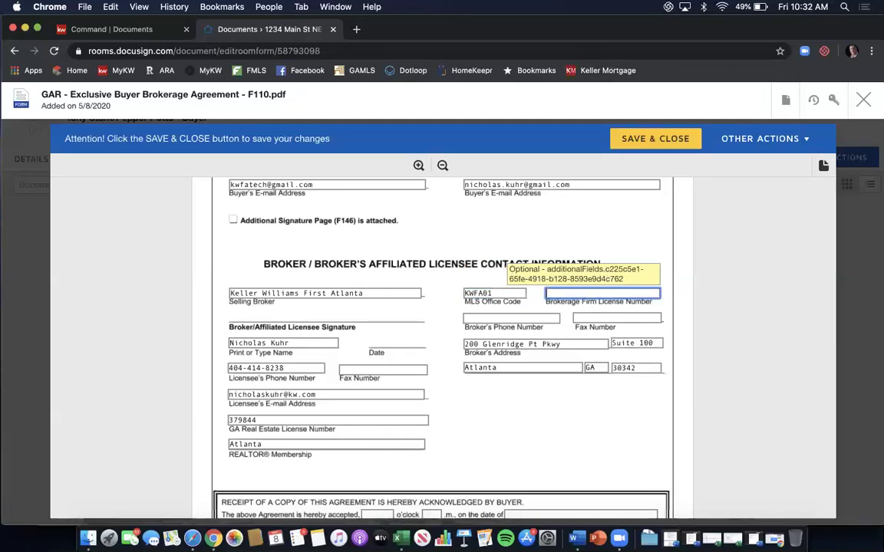
pyautogui.write('h')
pyautogui.press('BackSpace')
pyautogui.write('H-33')
pyautogui.write('13')
# Fill in the broker's phone and fax numbers.
pyautogui.click(473, 316)
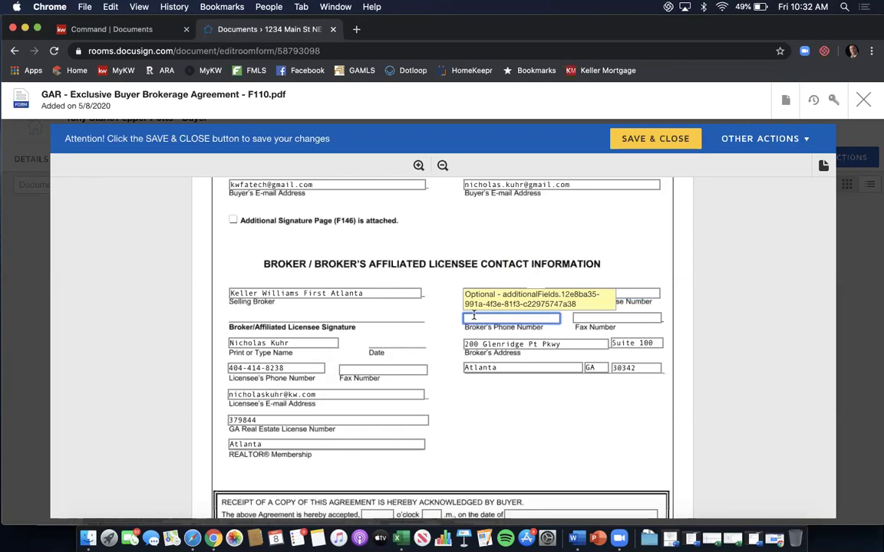
pyautogui.press('Tab')
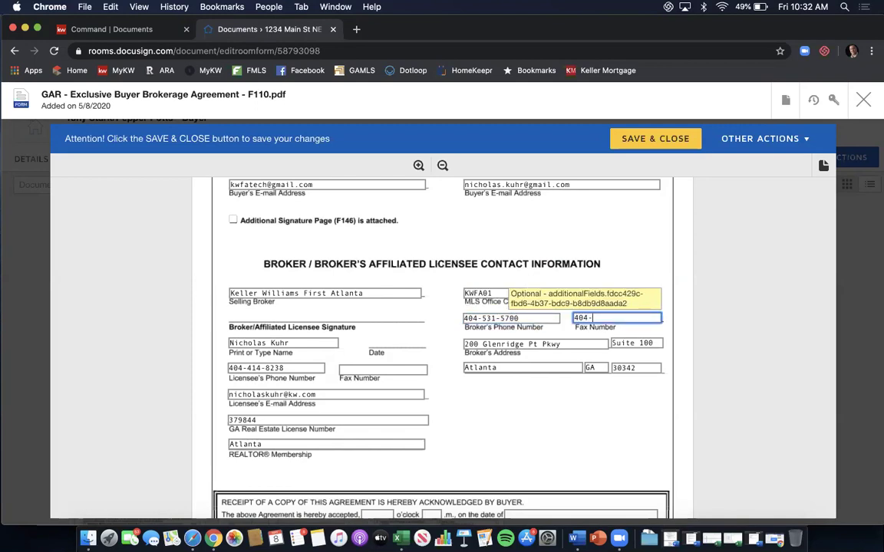
pyautogui.click(427, 406)
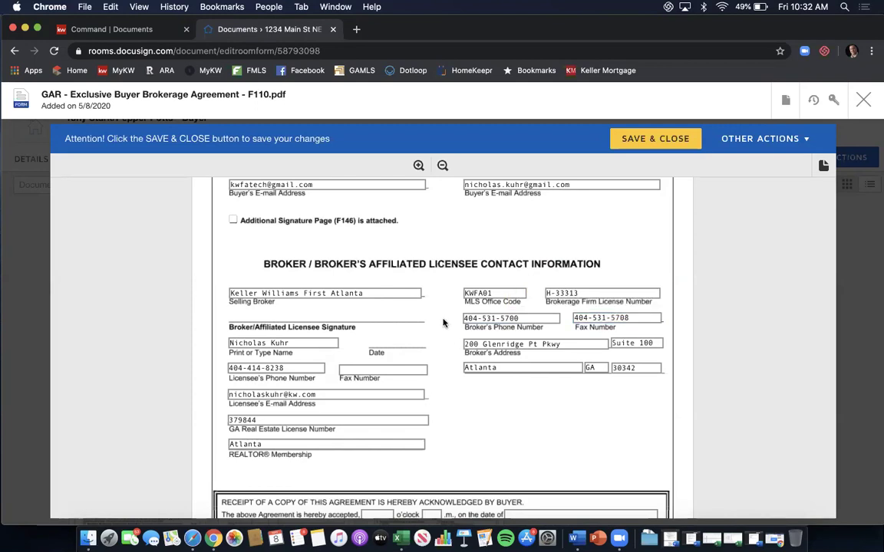
pyautogui.scroll(-2, 443, 323)
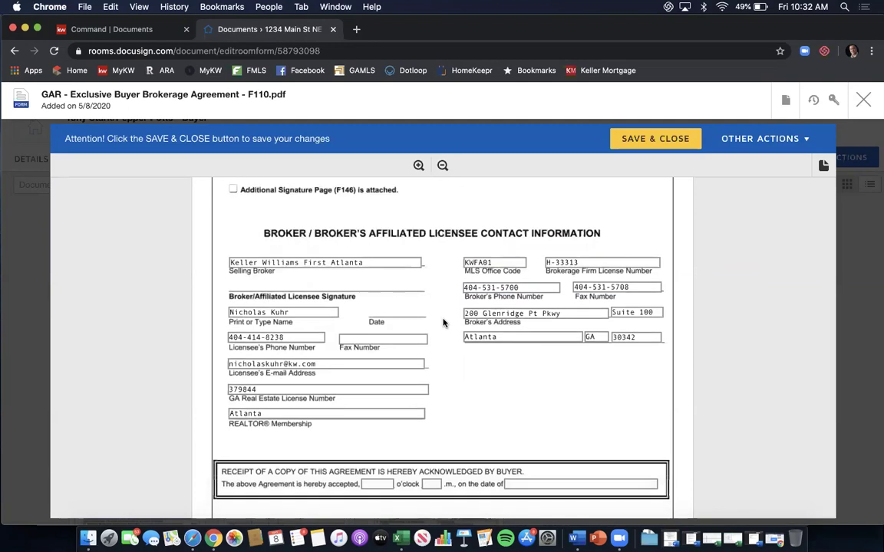
pyautogui.scroll(-4, 443, 323)
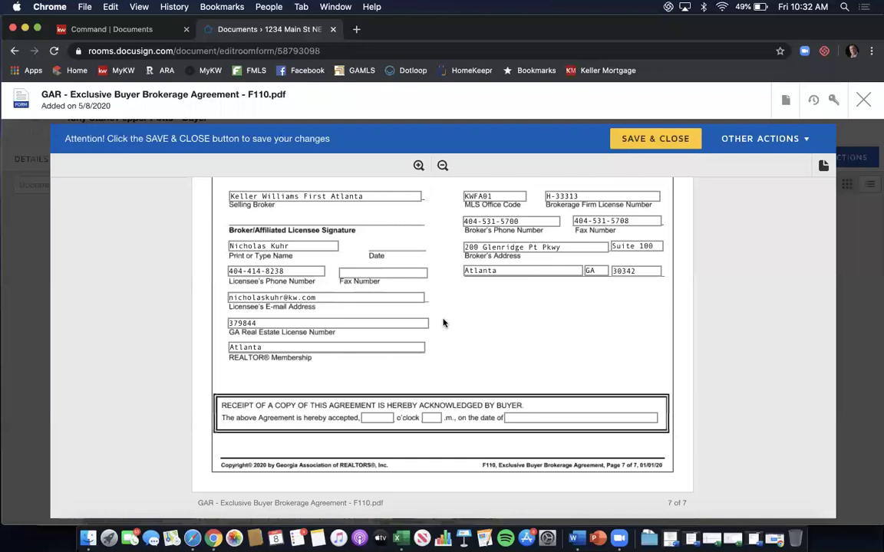
pyautogui.scroll(3, 443, 323)
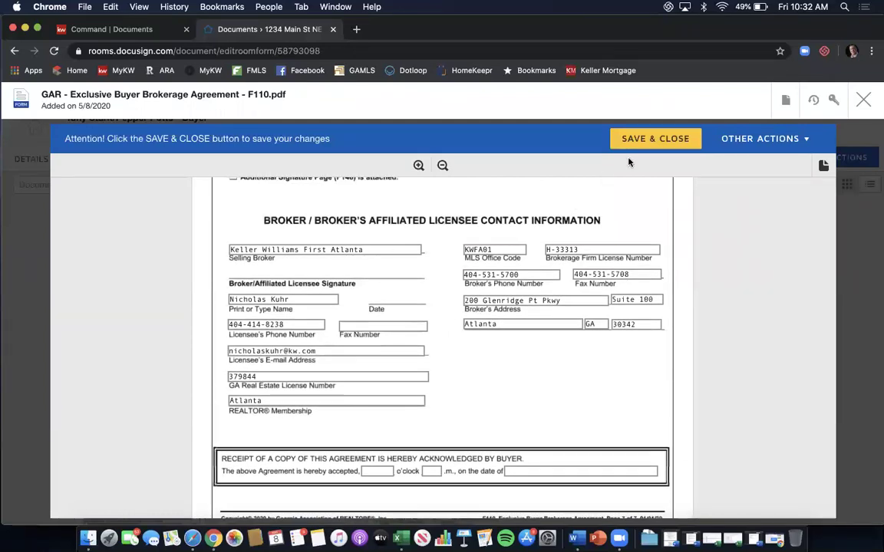
# Save and close the F110 agreement, then scroll down to the Room Docs cards.
pyautogui.click(651, 142)
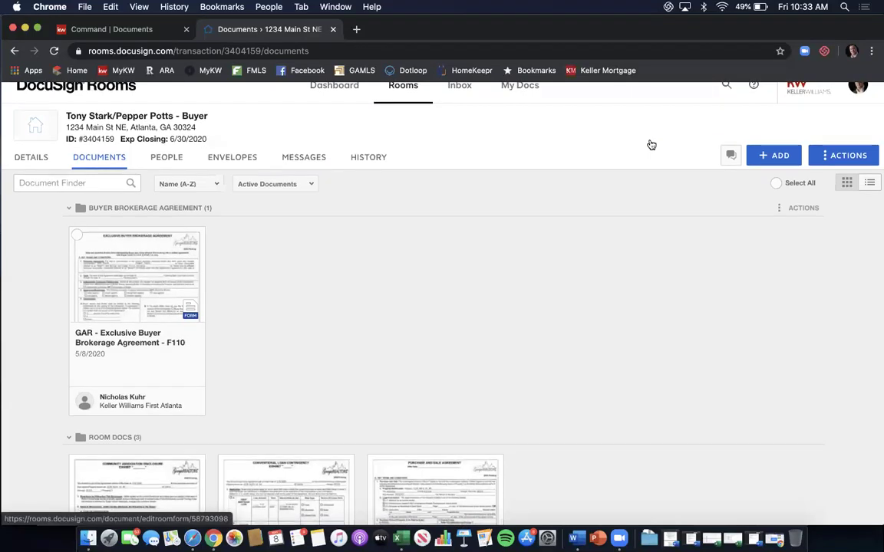
pyautogui.scroll(-5, 649, 144)
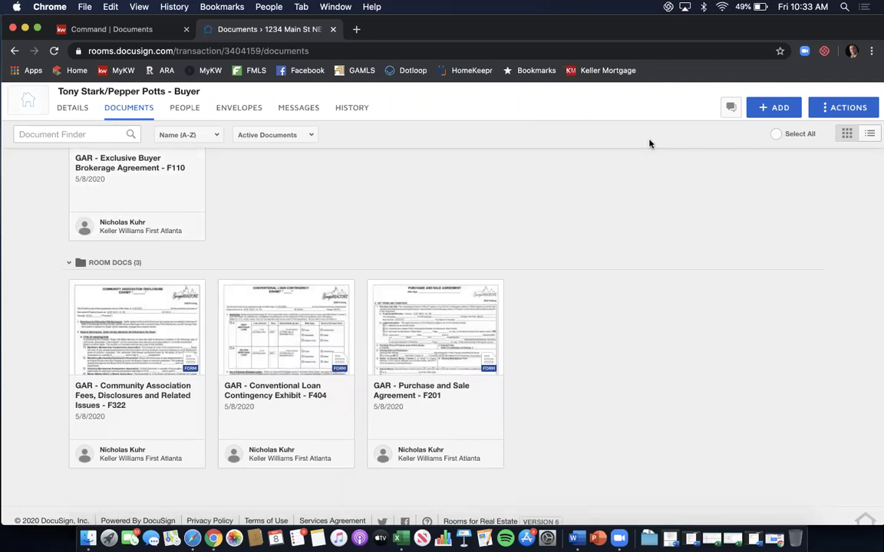
# Open the Purchase and Sale Agreement (F201) and enter offer date 5/8/2020.
pyautogui.click(443, 309)
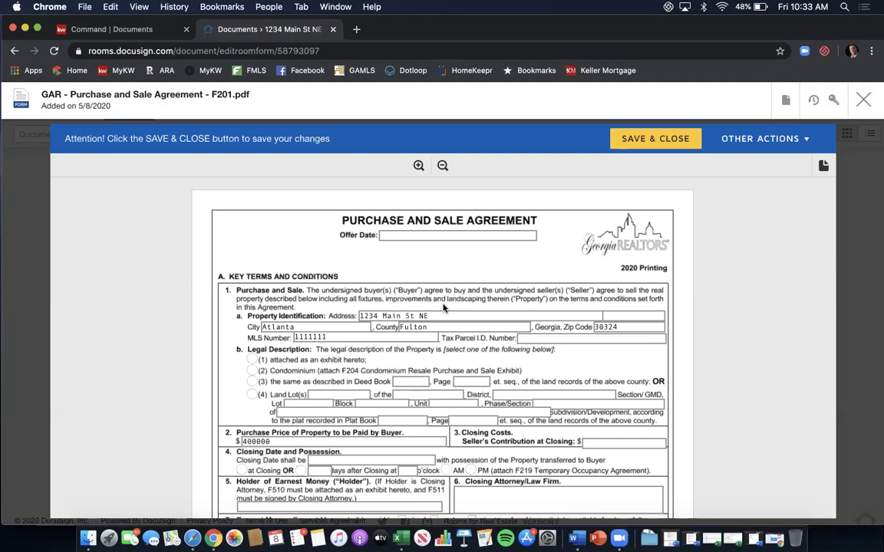
pyautogui.click(446, 234)
pyautogui.write('5/8/2020')
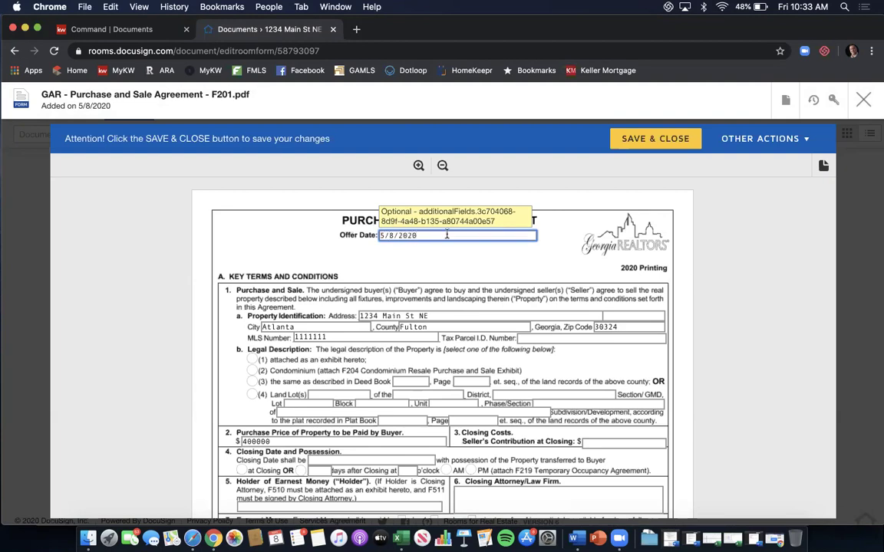
# Choose legal description option (3) with Deed Book 12345, Page 123.
pyautogui.scroll(-3, 272, 247)
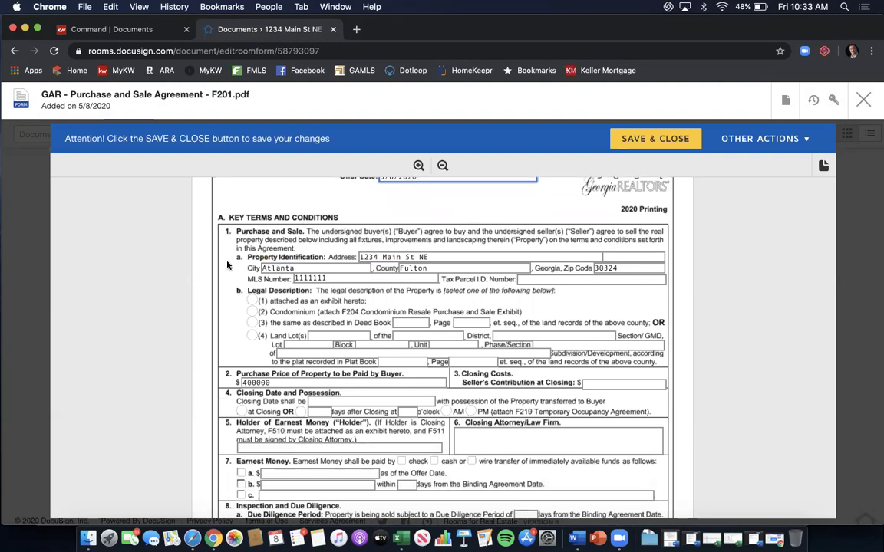
pyautogui.scroll(-2, 328, 290)
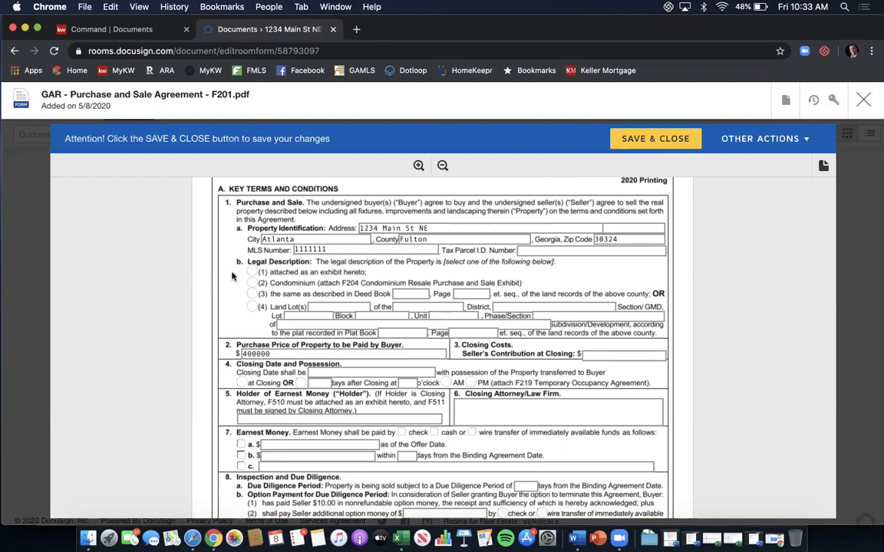
pyautogui.click(250, 293)
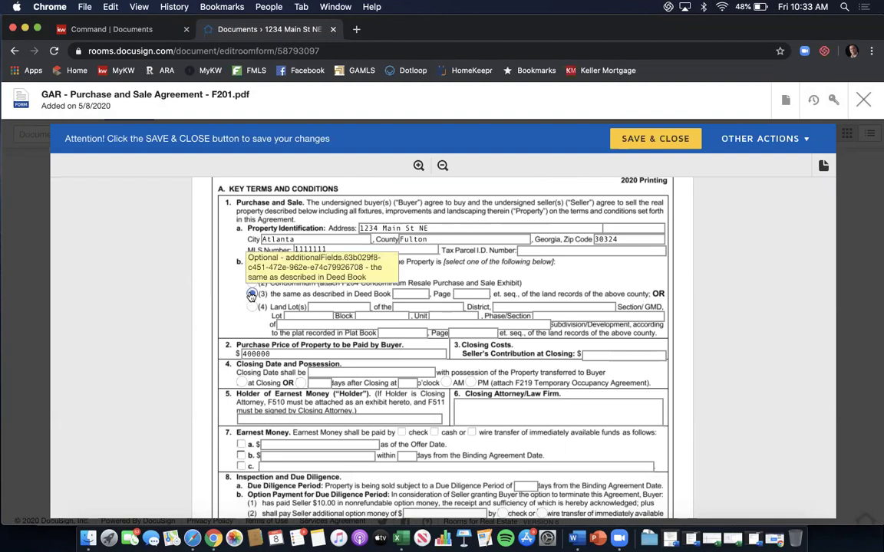
pyautogui.click(406, 293)
pyautogui.write('12345')
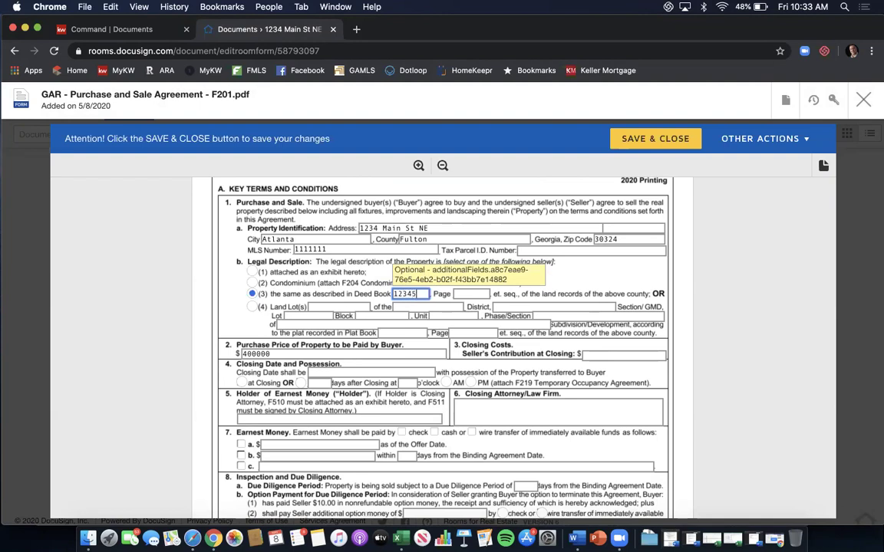
pyautogui.press('Tab')
pyautogui.write('123')
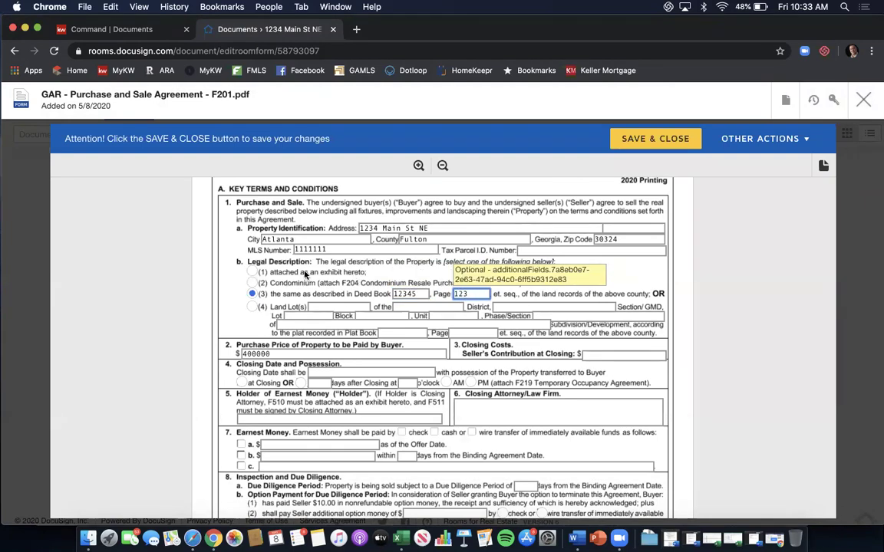
# Enter seller's contribution 2500 and closing date 6/30/2020, and select possession 'at Closing'.
pyautogui.scroll(-3, 292, 284)
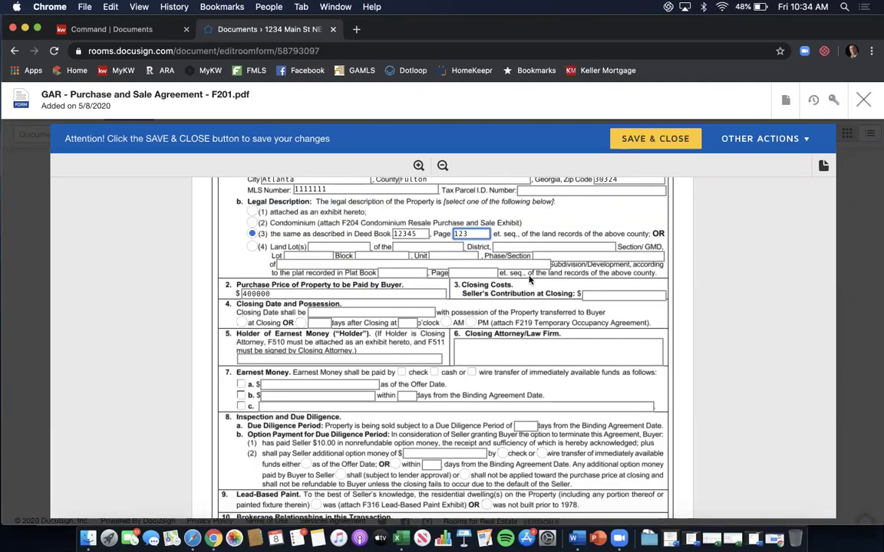
pyautogui.click(608, 293)
pyautogui.write('2500')
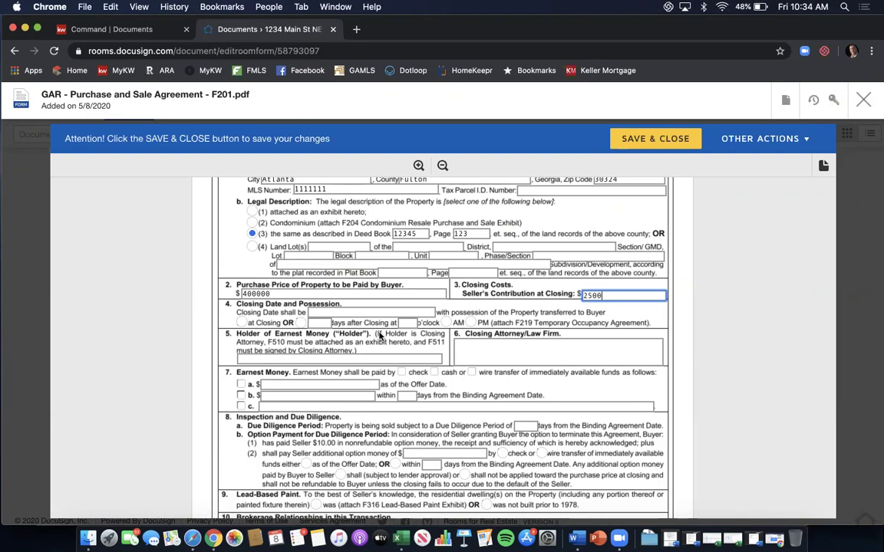
pyautogui.click(322, 316)
pyautogui.write('6/30/2020')
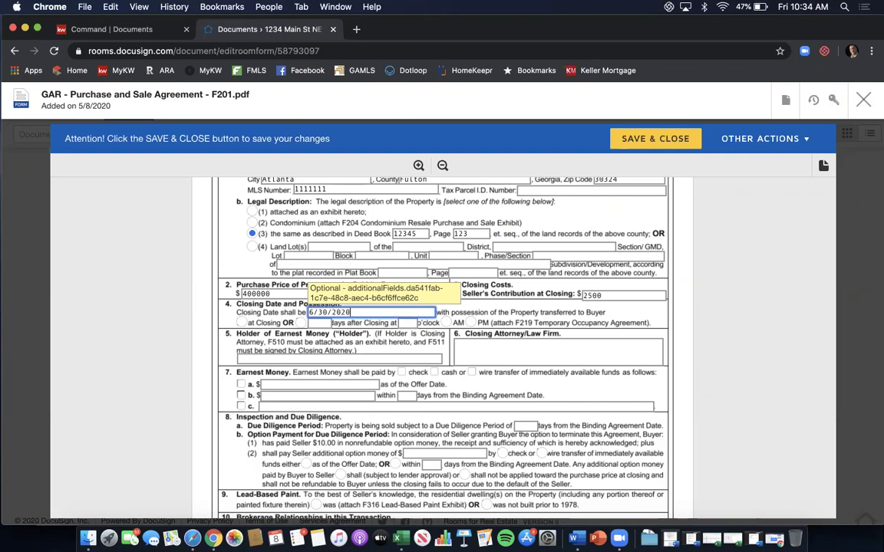
pyautogui.click(241, 322)
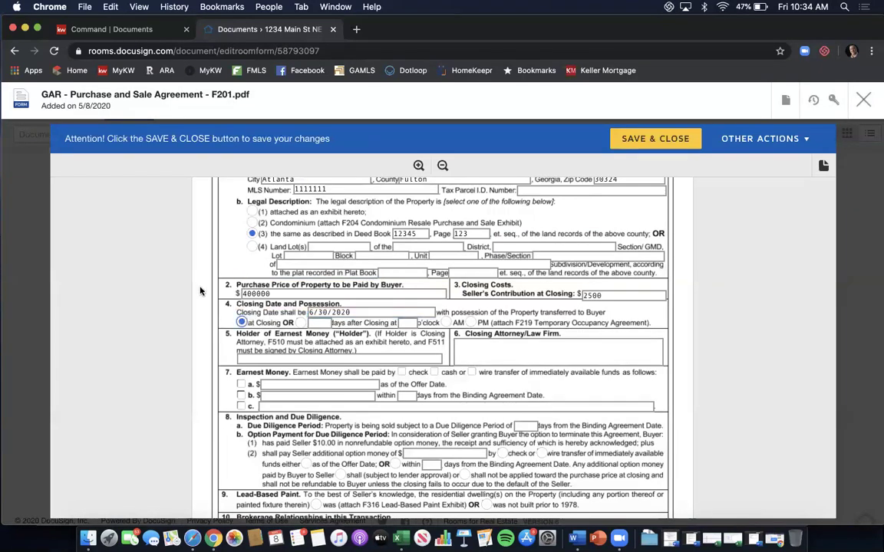
pyautogui.scroll(-1, 201, 291)
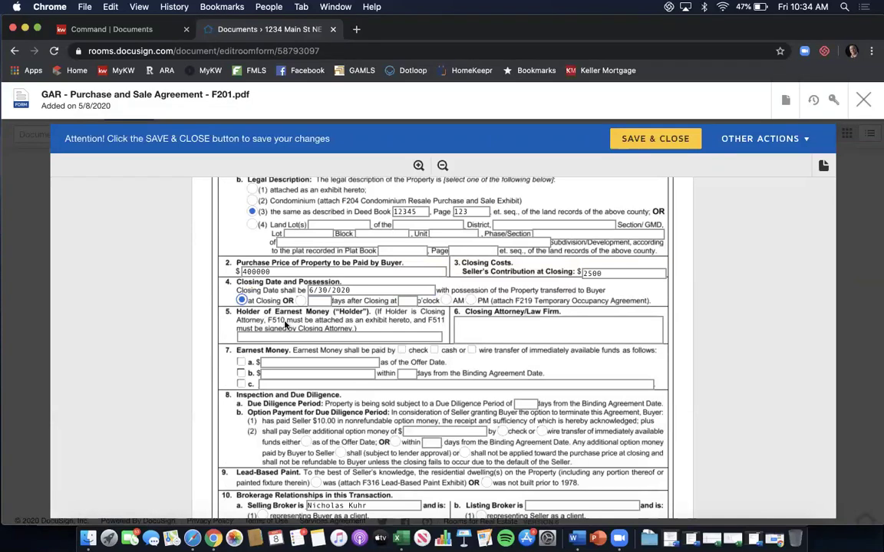
# Name Keller Williams First Atlanta as earnest money holder and Campbell & Brannon - Glenridge office as closing attorney.
pyautogui.click(264, 336)
pyautogui.write('K')
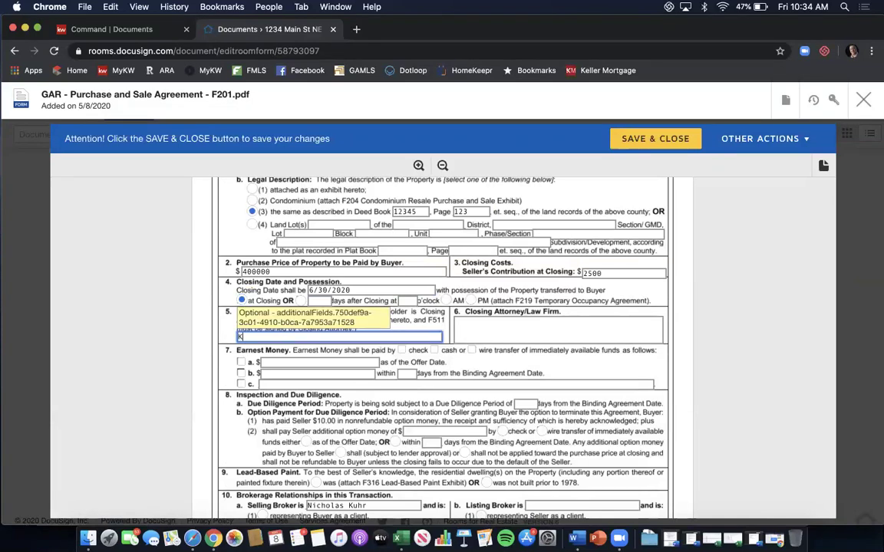
pyautogui.write('eller Williams First Atlanta')
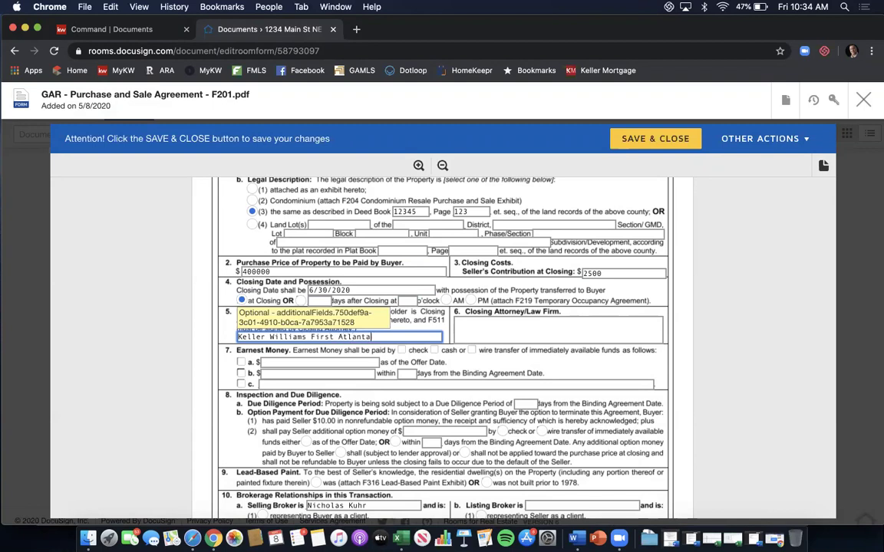
pyautogui.press('Tab')
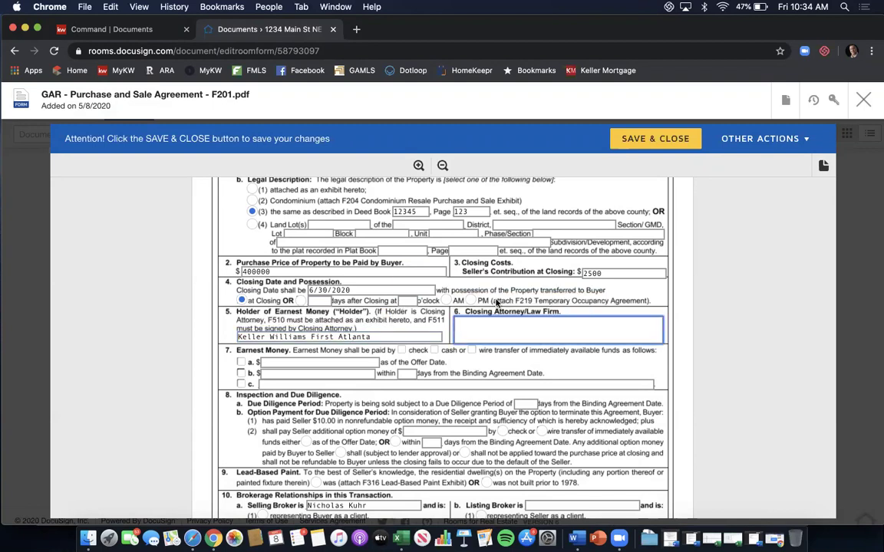
pyautogui.write('Campbell & Brannon - Glenri')
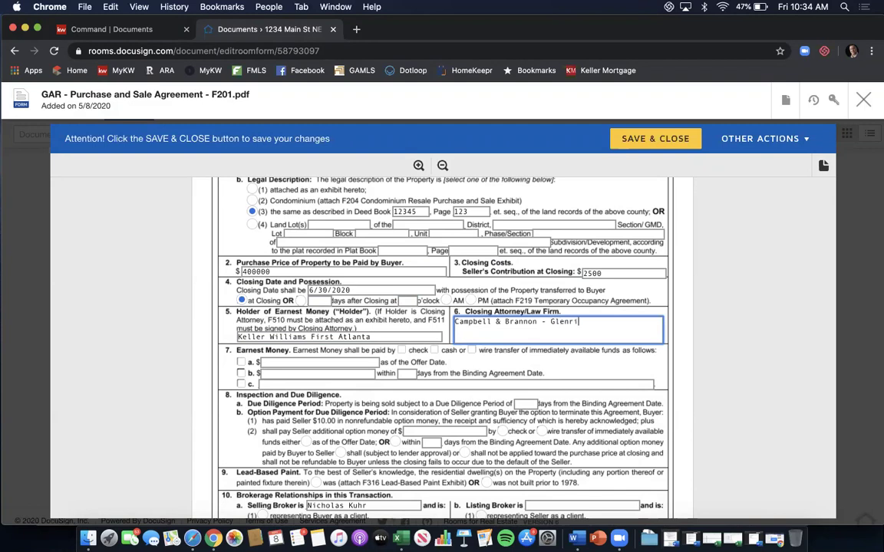
pyautogui.write('dge office')
# Choose earnest money option b: $3500 paid within 3 days.
pyautogui.click(241, 374)
pyautogui.click(292, 375)
pyautogui.write('3500')
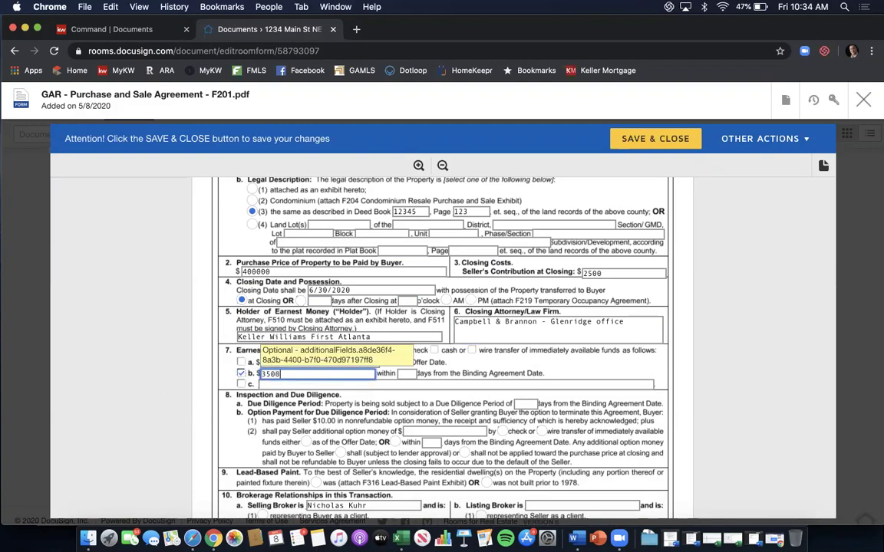
pyautogui.press('Tab')
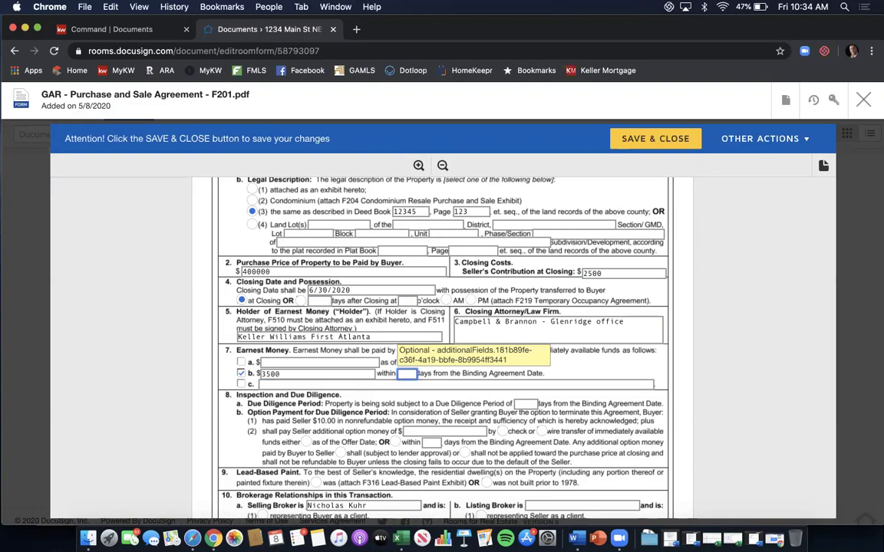
pyautogui.write('3')
# Set a 10-day due diligence period and state the property was not built before 1978.
pyautogui.scroll(-2, 468, 314)
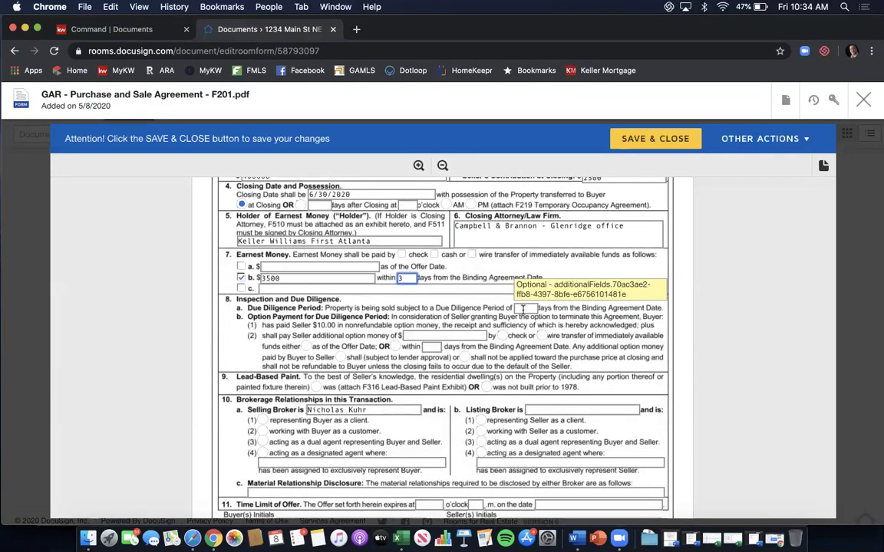
pyautogui.click(522, 308)
pyautogui.write('10')
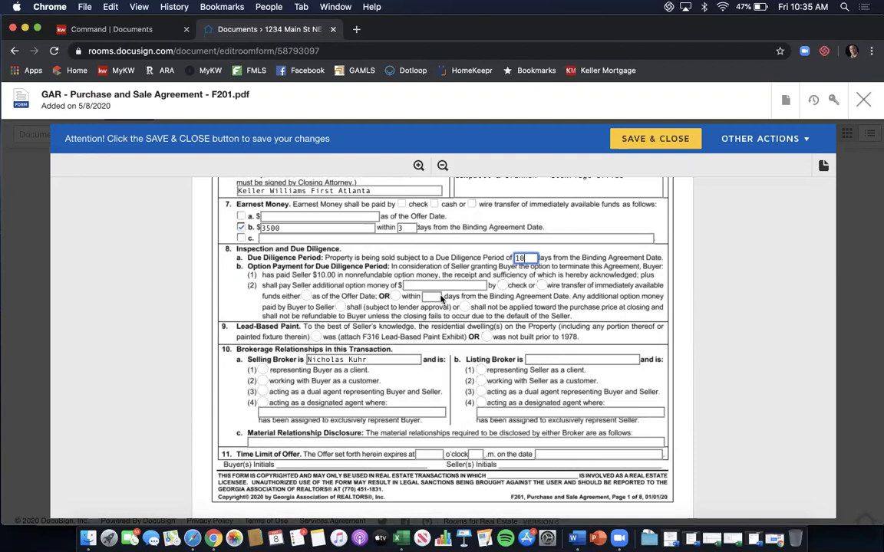
pyautogui.click(486, 338)
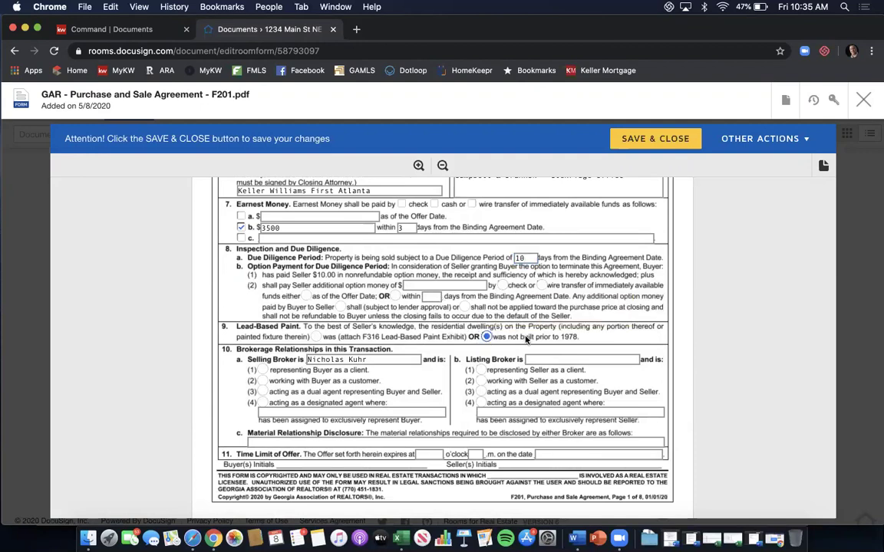
pyautogui.scroll(-2, 453, 327)
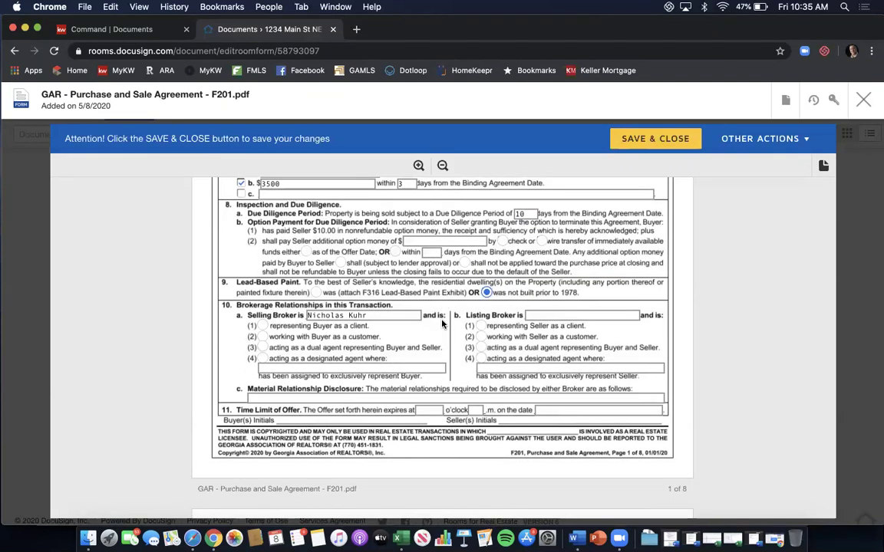
pyautogui.scroll(-1, 455, 295)
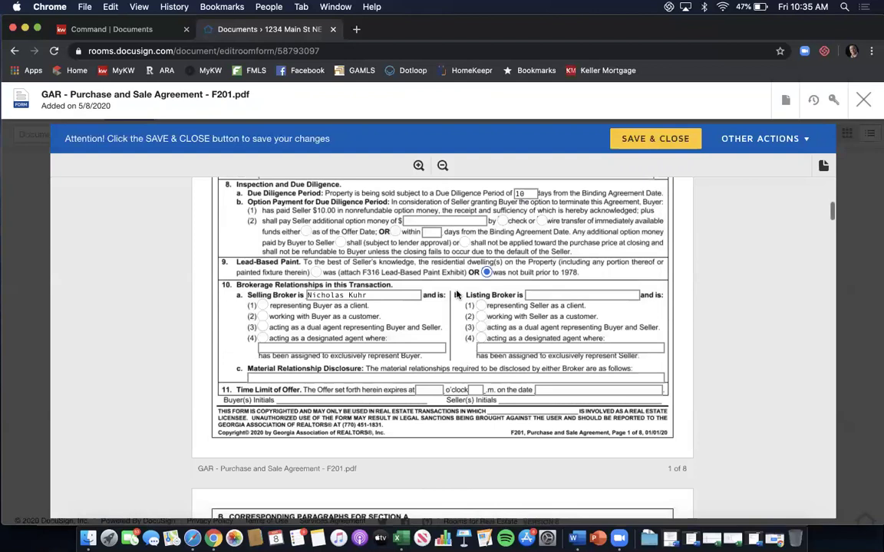
# Replace the selling broker with Keller Williams First Atlanta, representing the buyer as client.
pyautogui.click(401, 296)
pyautogui.press('BackSpace')
pyautogui.press('BackSpace')
pyautogui.press('BackSpace')
pyautogui.press('BackSpace')
pyautogui.press('BackSpace')
pyautogui.press('BackSpace')
pyautogui.press('BackSpace')
pyautogui.press('BackSpace')
pyautogui.press('BackSpace')
pyautogui.press('BackSpace')
pyautogui.press('BackSpace')
pyautogui.press('BackSpace')
pyautogui.press('BackSpace')
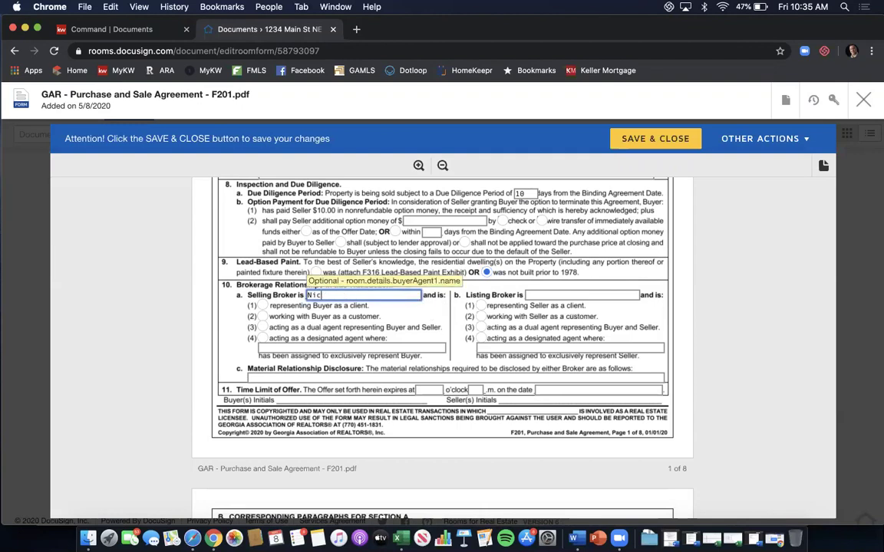
pyautogui.write('Keller Willias')
pyautogui.press('BackSpace')
pyautogui.write('ms zfi')
pyautogui.press('BackSpace')
pyautogui.press('BackSpace')
pyautogui.press('BackSpace')
pyautogui.write('First Atlanta')
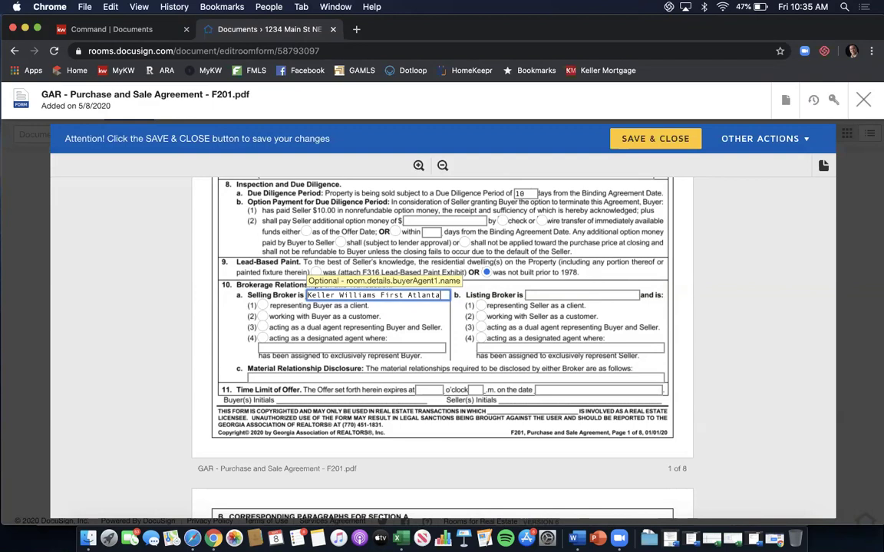
pyautogui.click(262, 306)
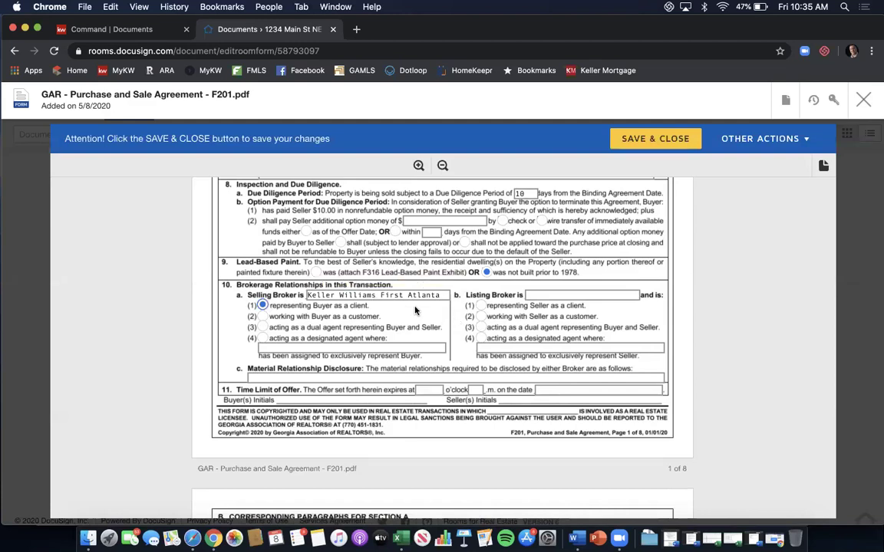
# Enter Harry Norman as listing broker representing the seller as client.
pyautogui.click(553, 294)
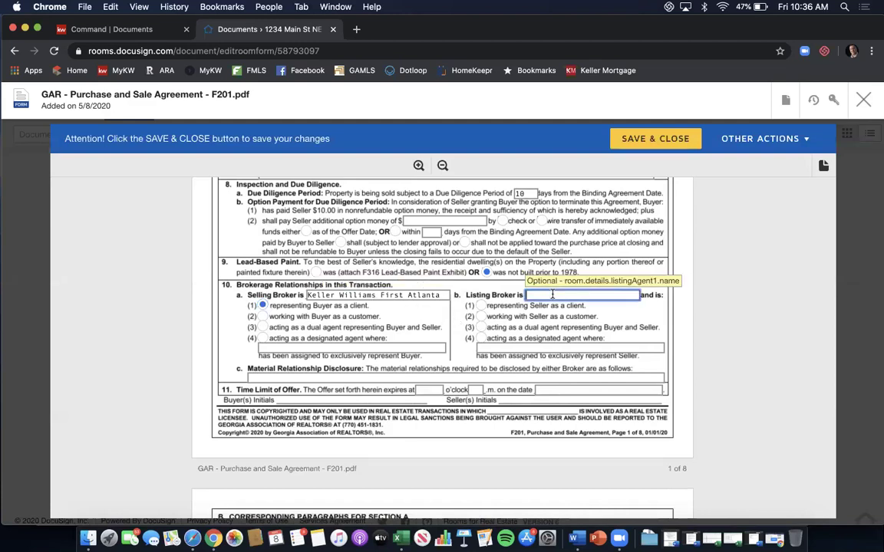
pyautogui.write('Harry Norman')
pyautogui.click(481, 306)
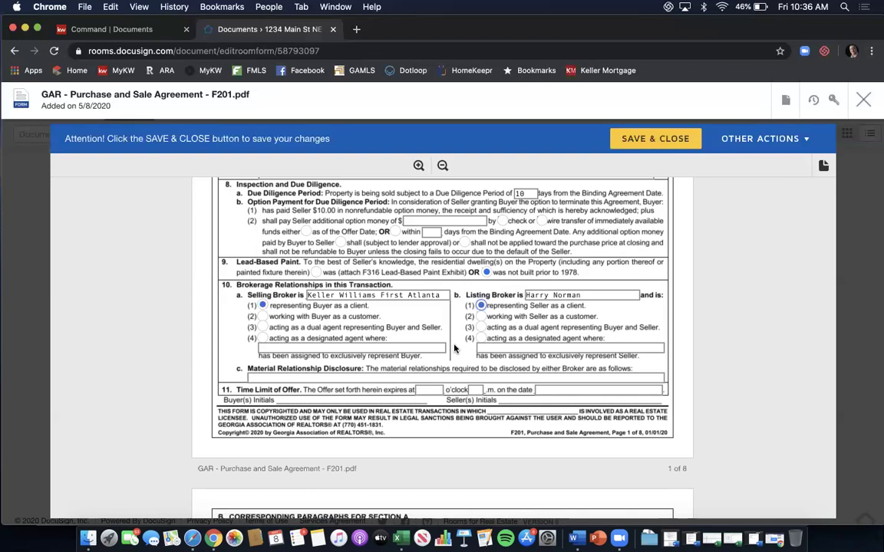
# Enter N/A for material relationship disclosure and set the offer to expire at 12 p.m. on 5/9/2020.
pyautogui.click(426, 376)
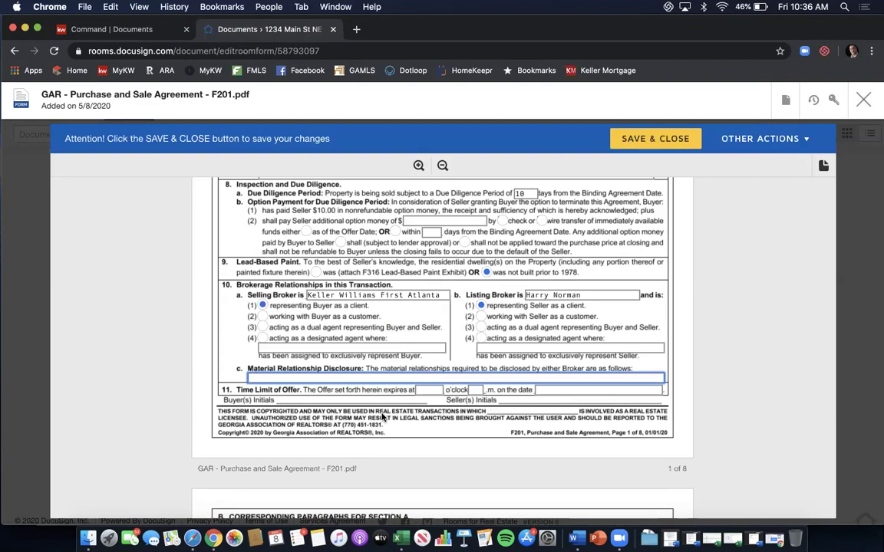
pyautogui.write('N/A')
pyautogui.click(427, 390)
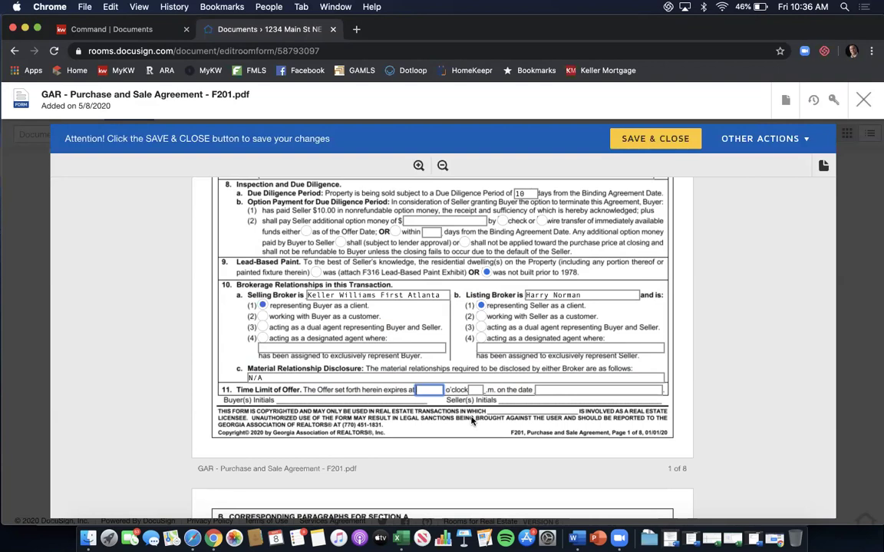
pyautogui.write('12')
pyautogui.press('Tab')
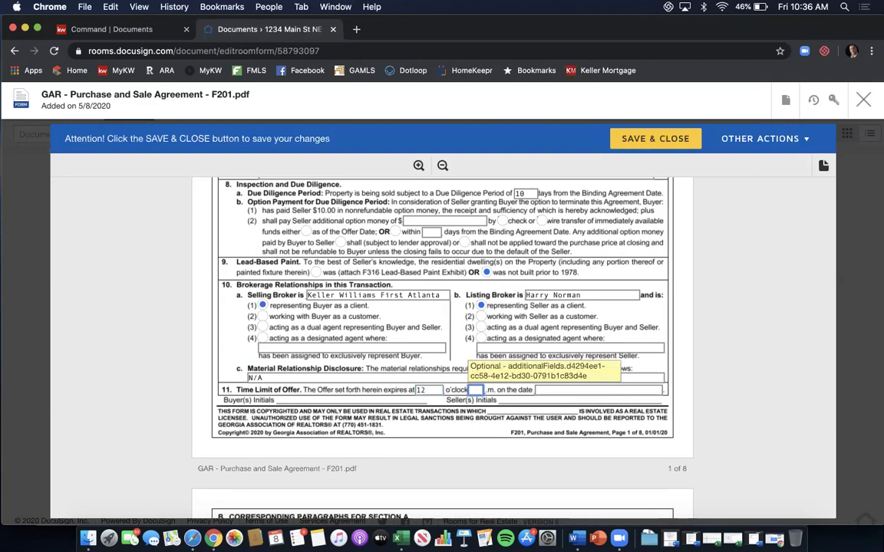
pyautogui.write('p')
pyautogui.press('Tab')
pyautogui.hotkey('shift', 'Tab')
pyautogui.write('p')
pyautogui.press('Tab')
pyautogui.write('5')
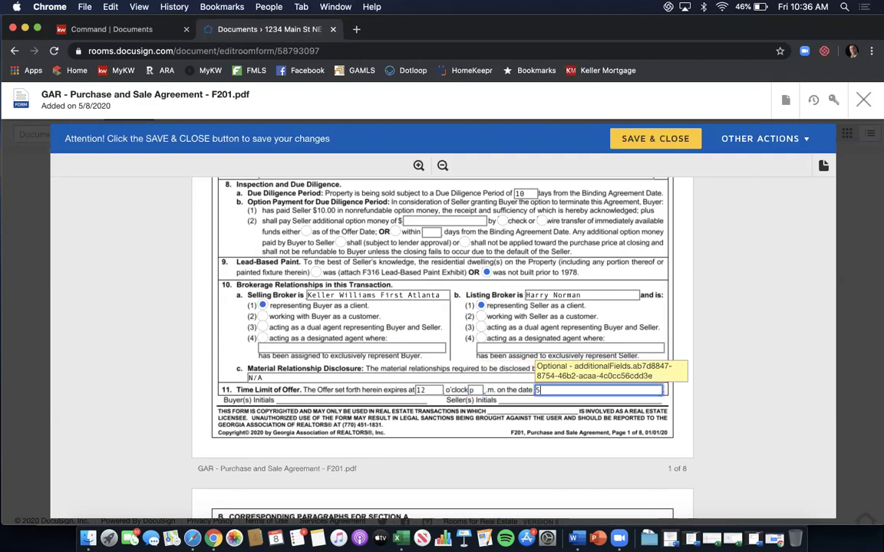
pyautogui.write('/9/2020')
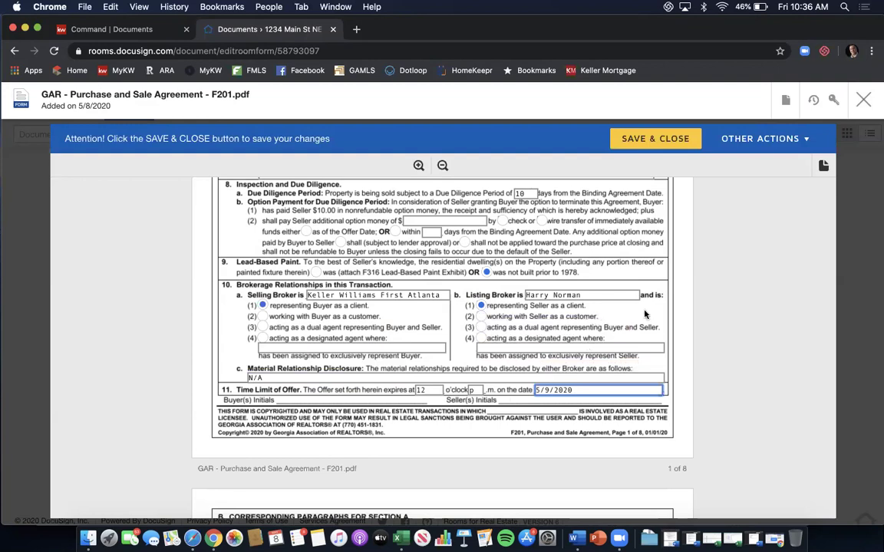
pyautogui.scroll(-1, 645, 314)
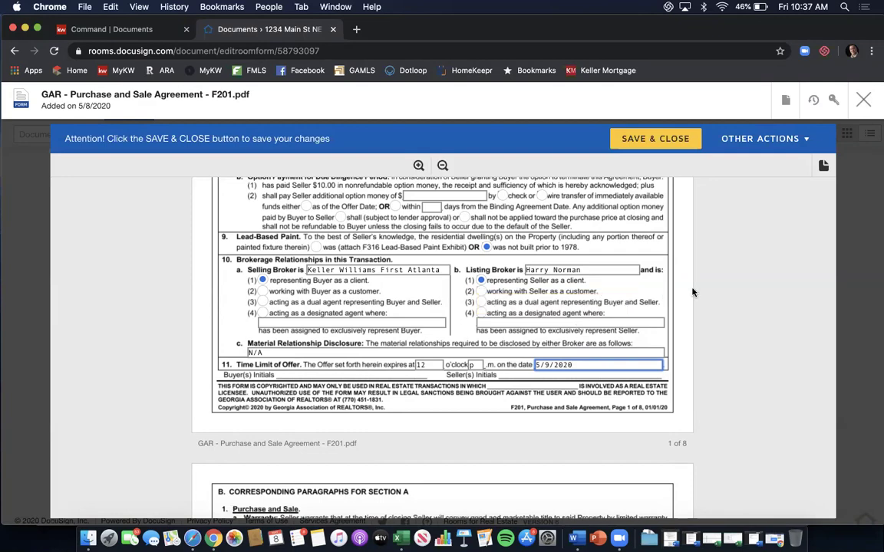
# Scroll through pages 2–7 of the agreement to the Exhibits and Addenda checklist.
pyautogui.scroll(-5, 692, 291)
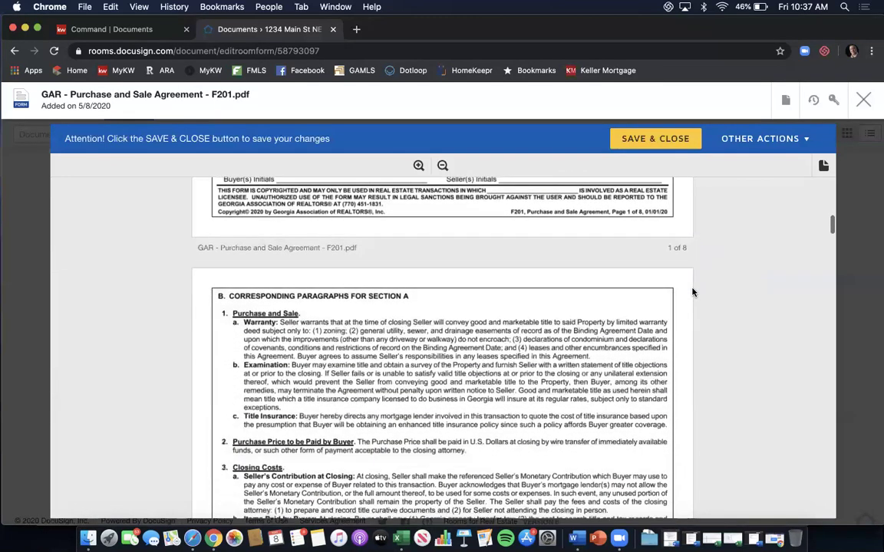
pyautogui.scroll(-3, 693, 292)
pyautogui.scroll(-6, 692, 291)
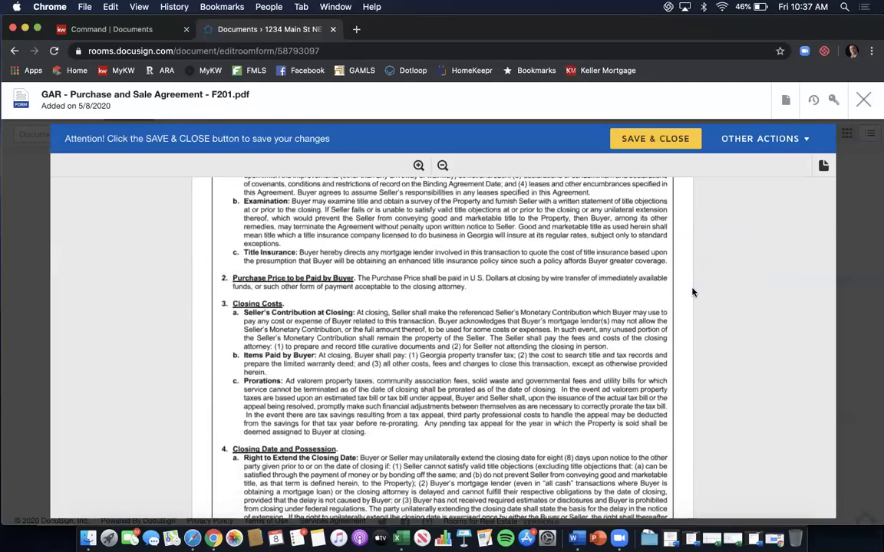
pyautogui.scroll(-8, 692, 291)
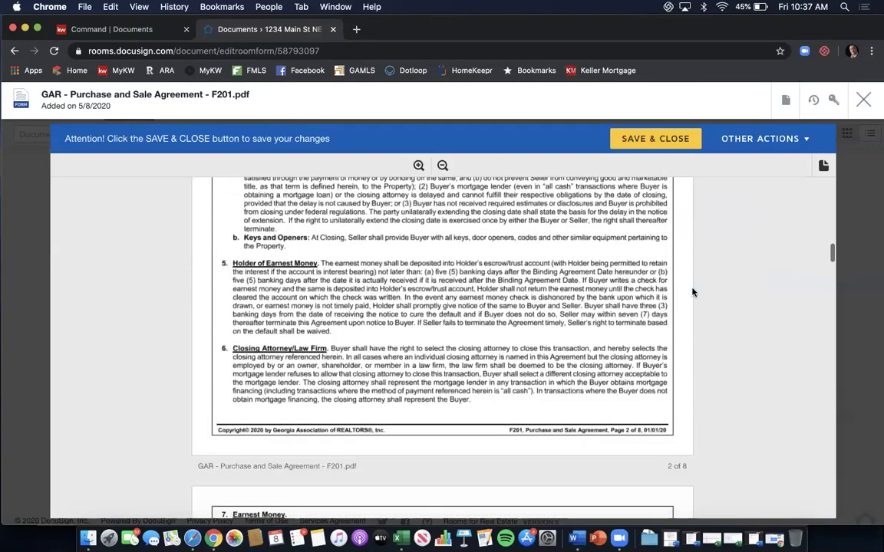
pyautogui.scroll(-12, 692, 292)
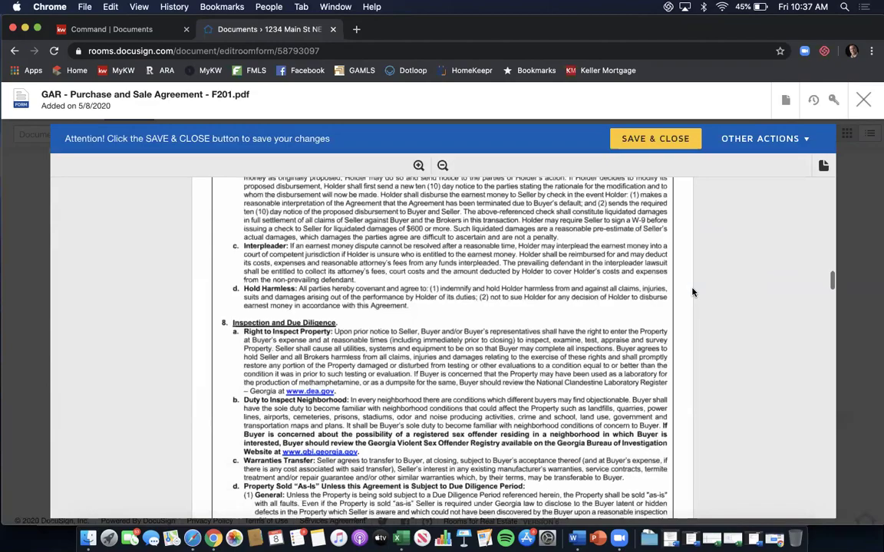
pyautogui.scroll(-12, 692, 292)
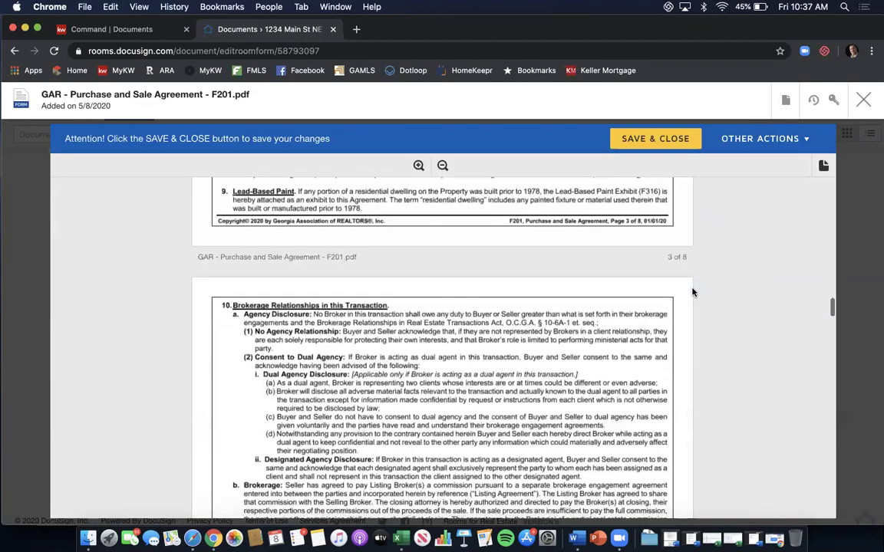
pyautogui.scroll(-15, 692, 291)
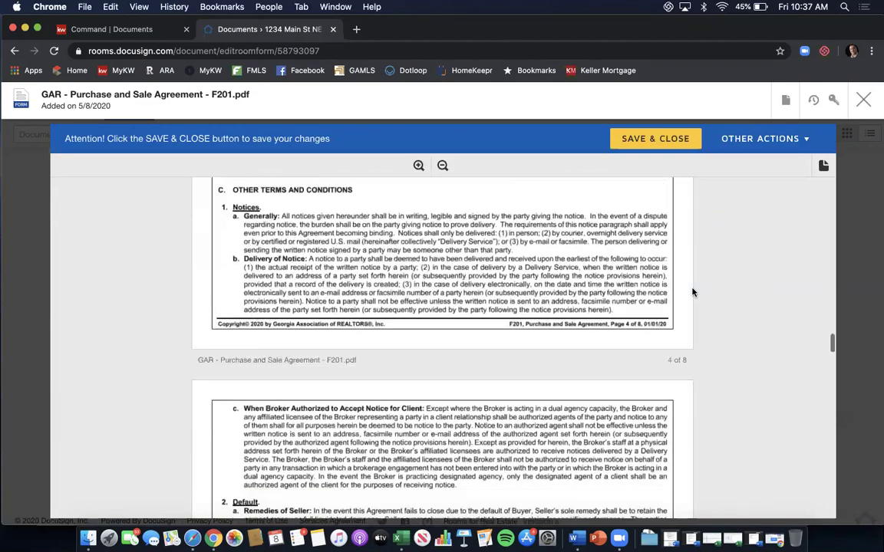
pyautogui.scroll(-12, 692, 291)
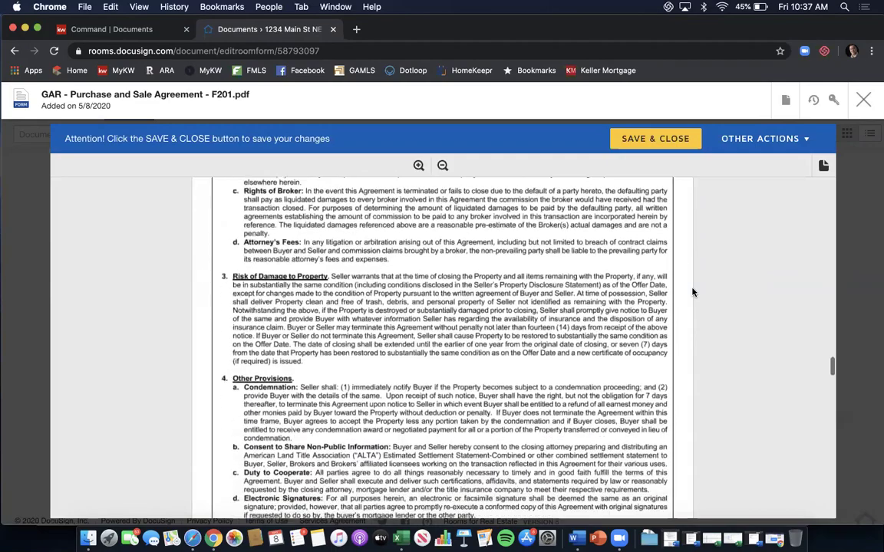
pyautogui.scroll(-15, 692, 292)
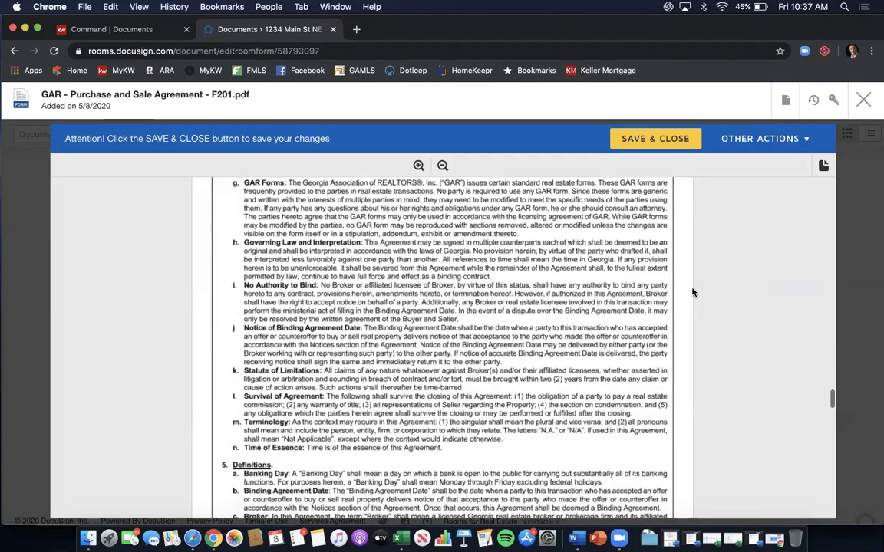
pyautogui.scroll(-10, 692, 291)
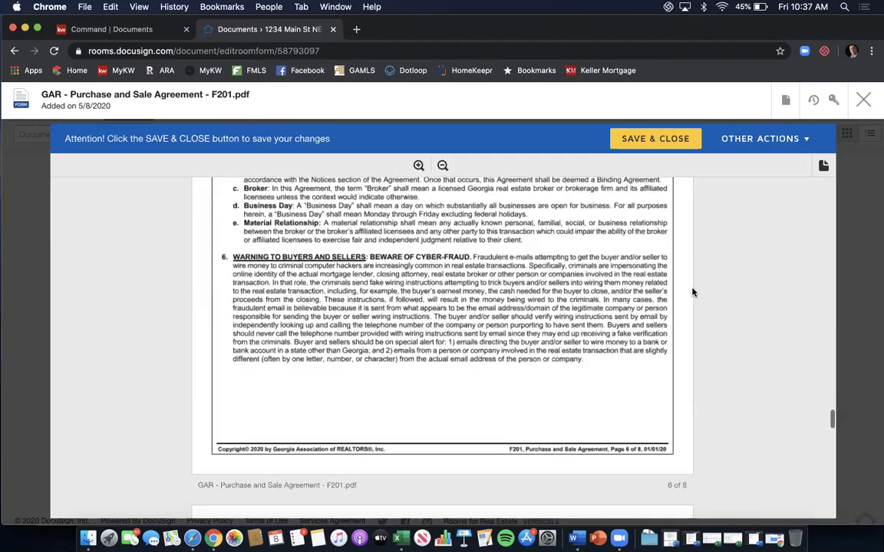
pyautogui.scroll(-3, 692, 292)
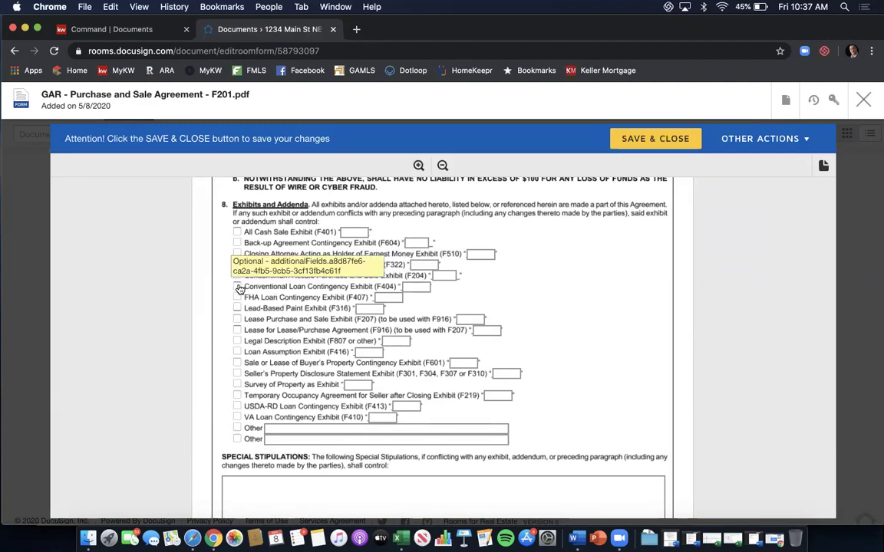
# Check the Conventional Loan Contingency Exhibit (F404) and label it exhibit A.
pyautogui.click(238, 286)
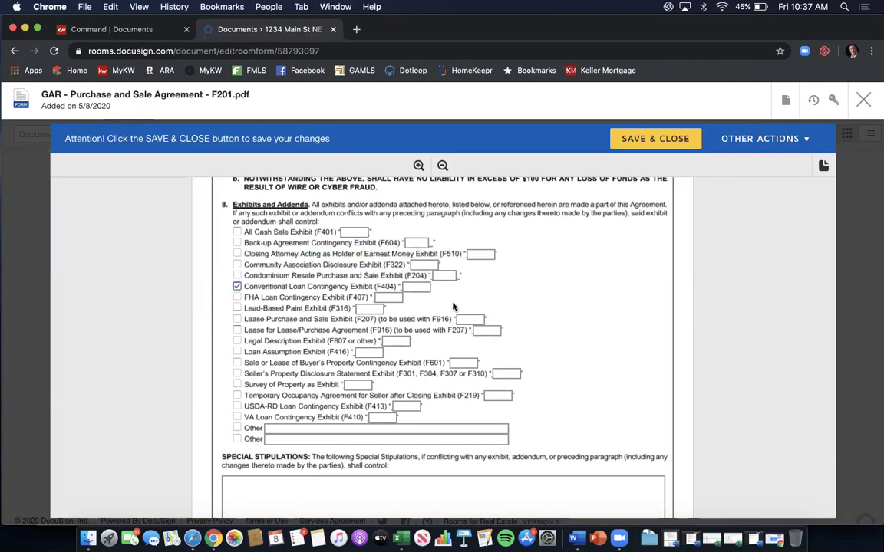
pyautogui.click(416, 287)
pyautogui.write('A')
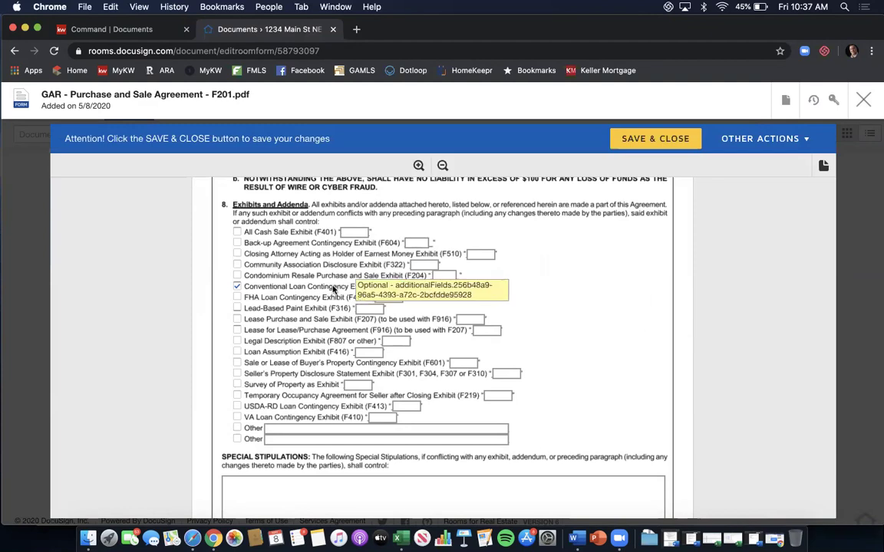
# Check the Community Association Disclosure Exhibit (F322) and label it exhibit B.
pyautogui.click(237, 265)
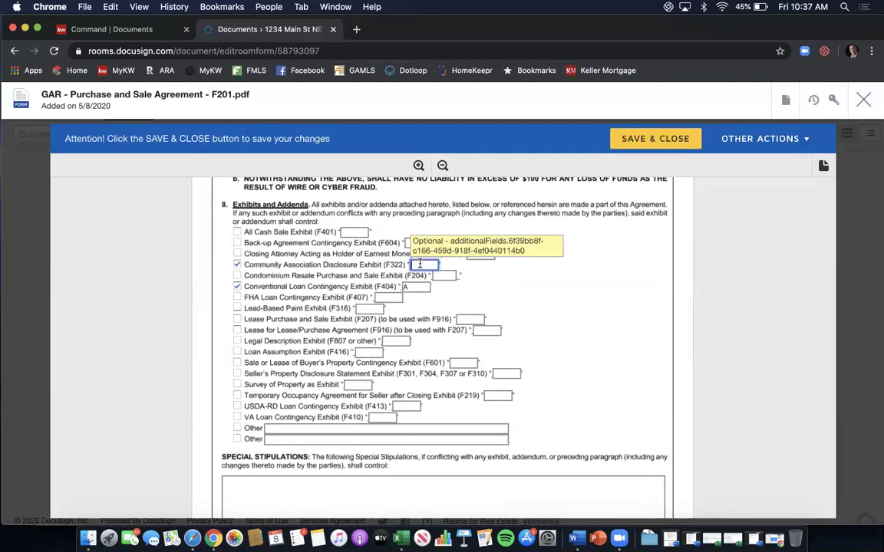
pyautogui.write('B')
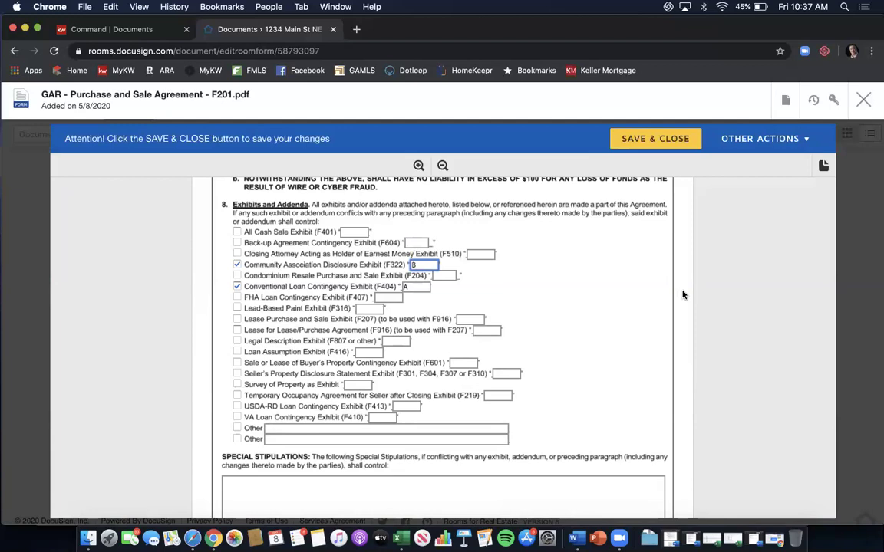
pyautogui.scroll(-1, 683, 294)
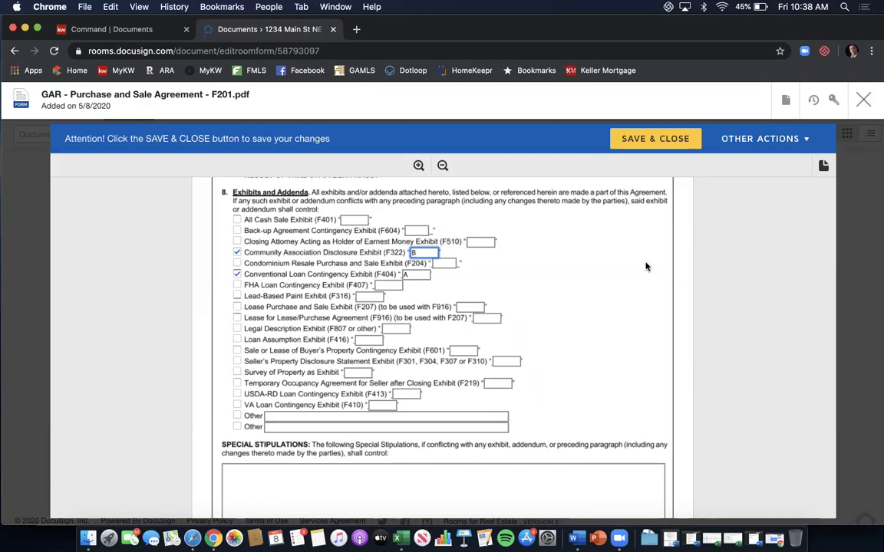
pyautogui.scroll(-1, 646, 266)
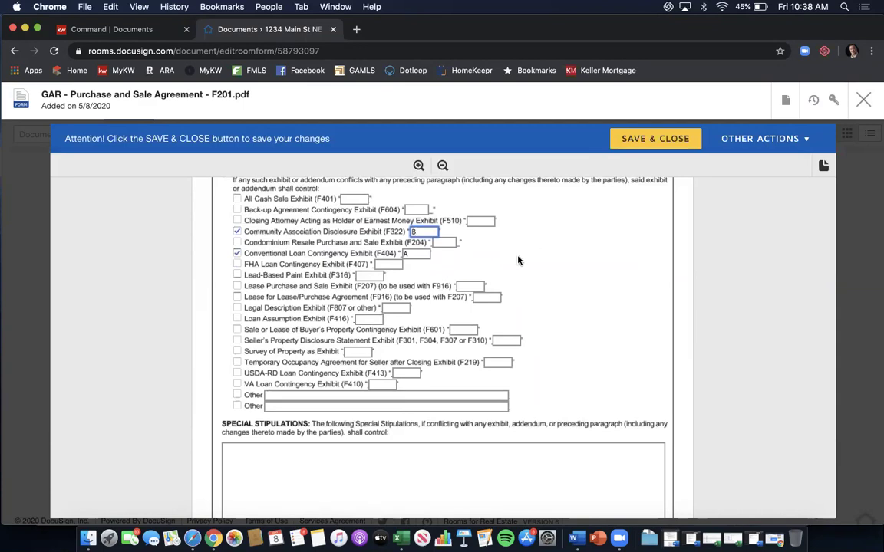
pyautogui.scroll(-5, 518, 261)
# Enter stipulations 'Seller to do whatever the buyer asks.' and 'Seller to clean the home after moving out prior to closing.'.
pyautogui.click(403, 403)
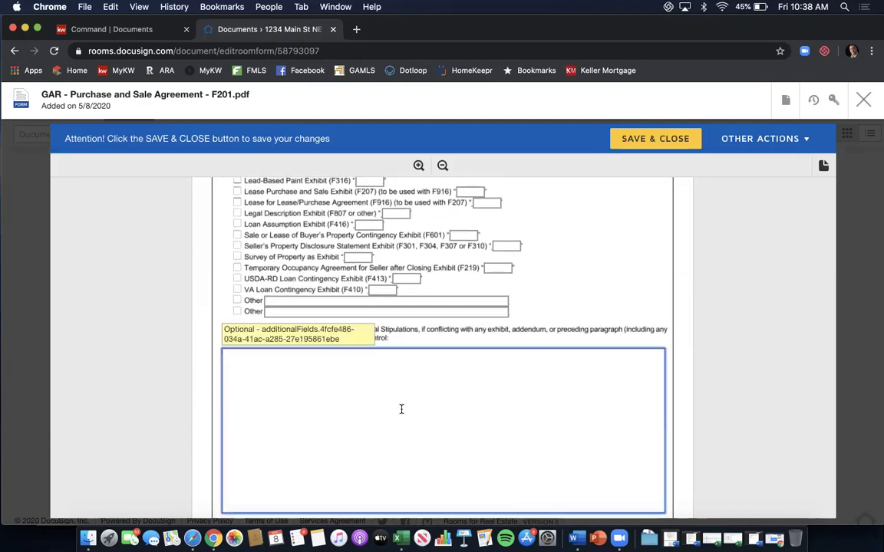
pyautogui.write('Seller to do whatever the buyer asks.')
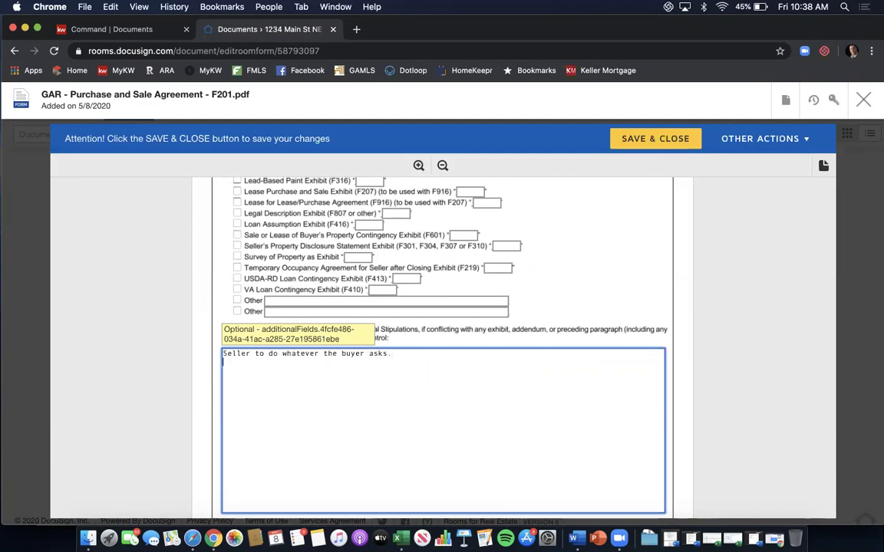
pyautogui.press('Return')
pyautogui.write('Seller to clean the home pr')
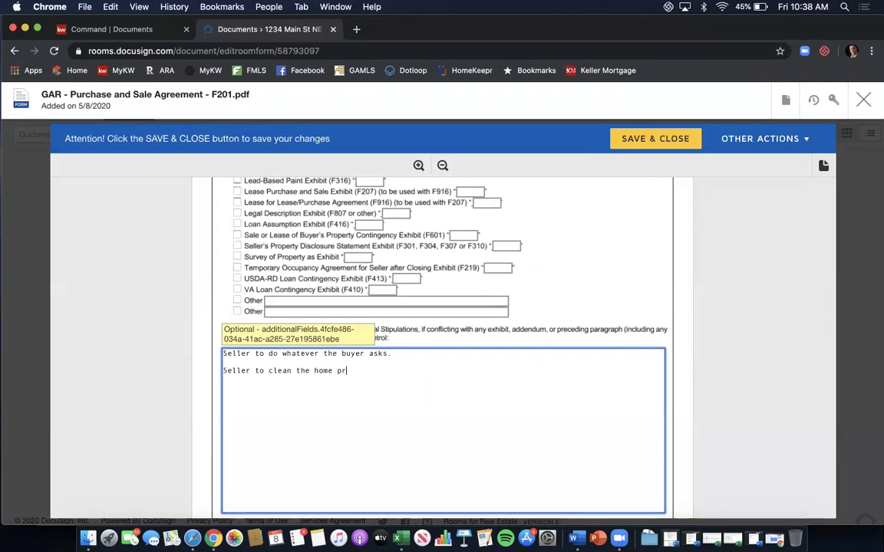
pyautogui.press('BackSpace')
pyautogui.press('BackSpace')
pyautogui.write('after moving out pr')
pyautogui.write('o')
pyautogui.press('BackSpace')
pyautogui.write('ir')
pyautogui.press('BackSpace')
pyautogui.write('or to closing.')
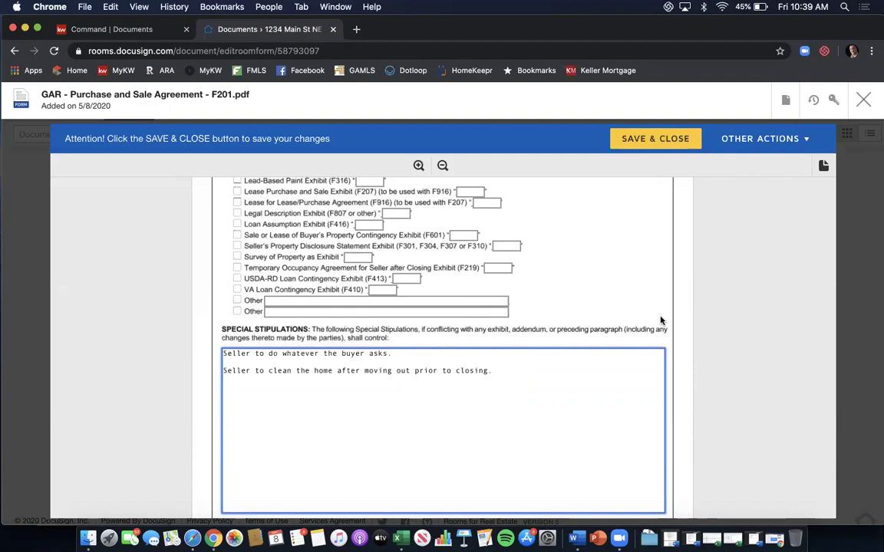
# Scroll past the page 7 footer to the page 8 selling broker contact information section.
pyautogui.scroll(-5, 660, 272)
pyautogui.scroll(-4, 661, 272)
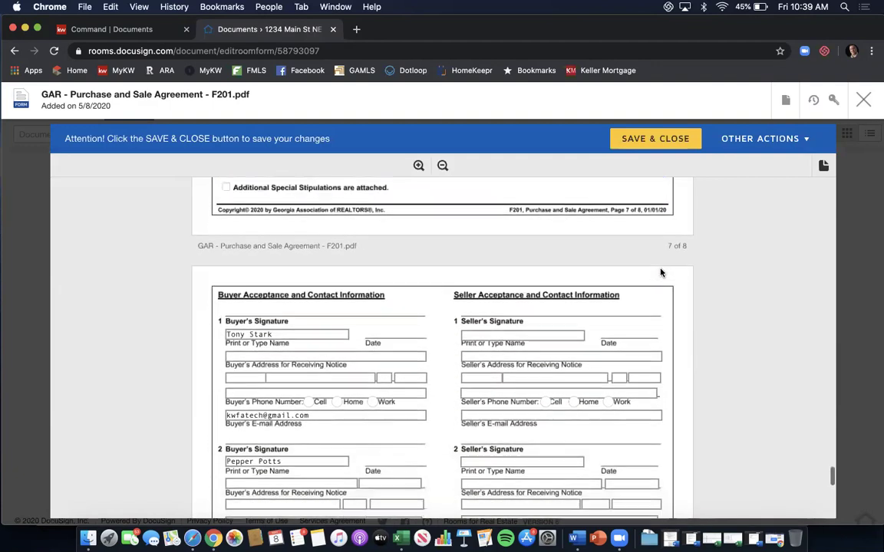
pyautogui.scroll(-2, 661, 273)
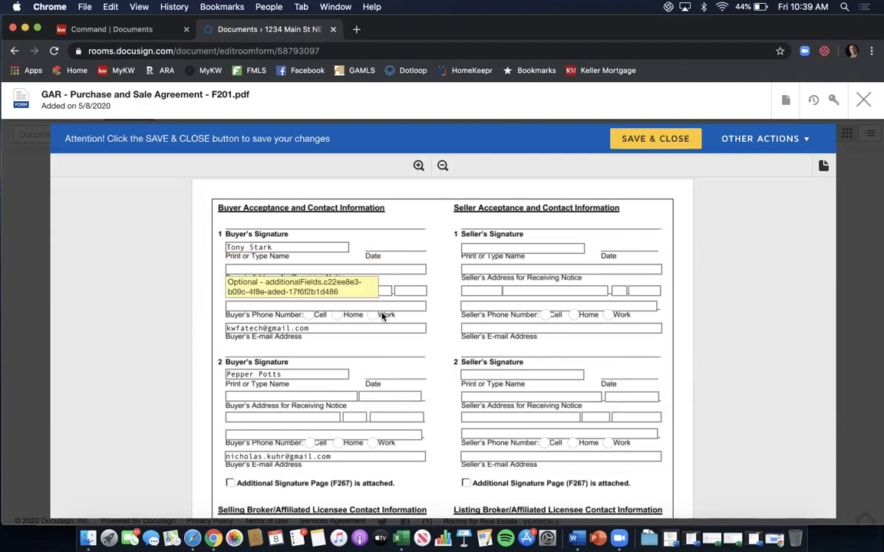
pyautogui.scroll(-2, 426, 328)
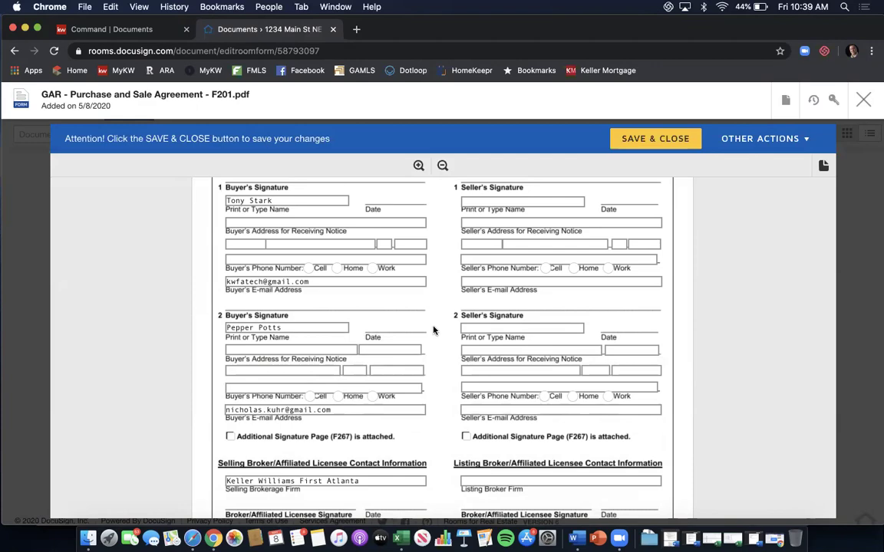
pyautogui.scroll(-5, 437, 322)
pyautogui.scroll(-5, 442, 315)
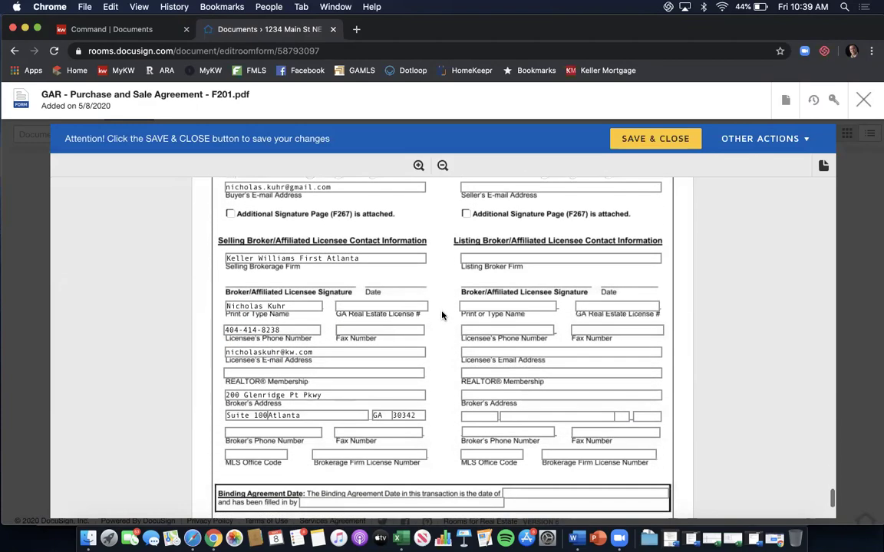
# Enter the licensee's GA license number, 'Atlanta' REALTOR membership and the broker's phone number.
pyautogui.click(359, 307)
pyautogui.write('3798')
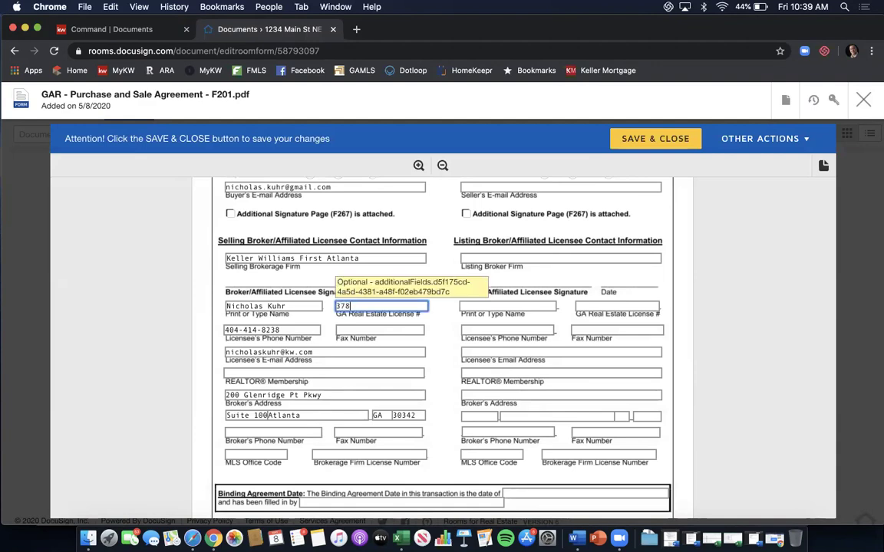
pyautogui.write('44')
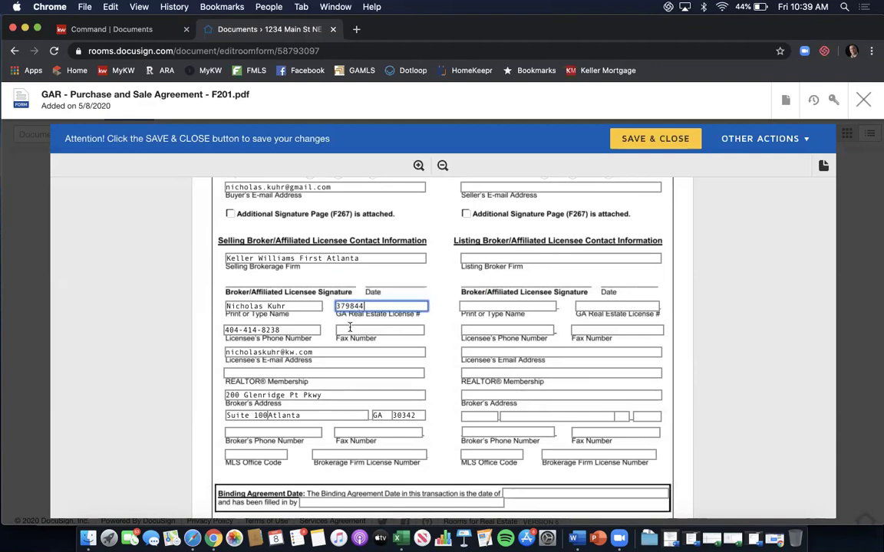
pyautogui.click(314, 372)
pyautogui.write('Atlanta')
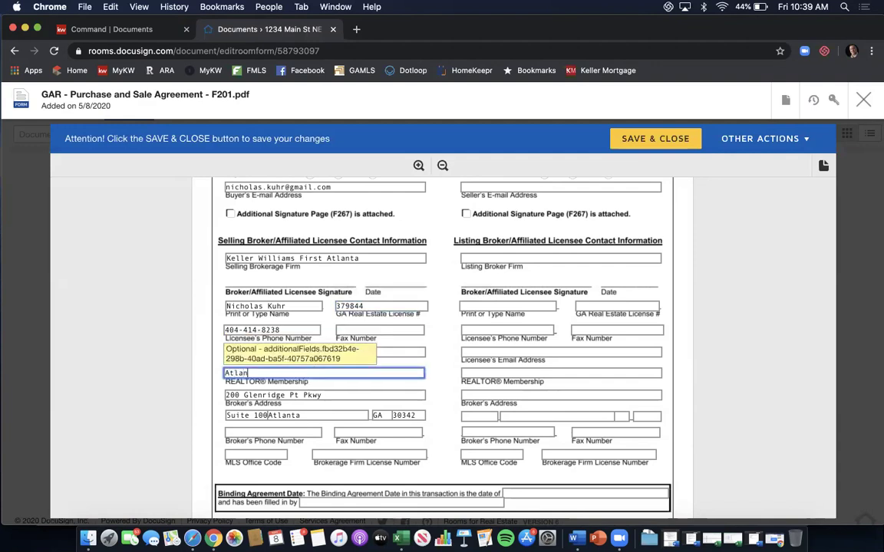
pyautogui.click(305, 433)
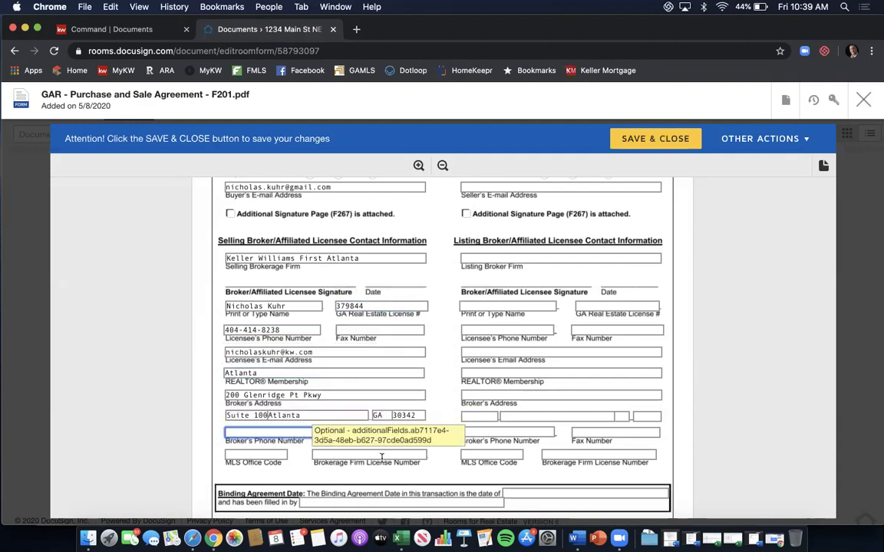
# Fill in the broker's fax number, MLS office code KwFA01 and firm license number H-33313.
pyautogui.click(408, 429)
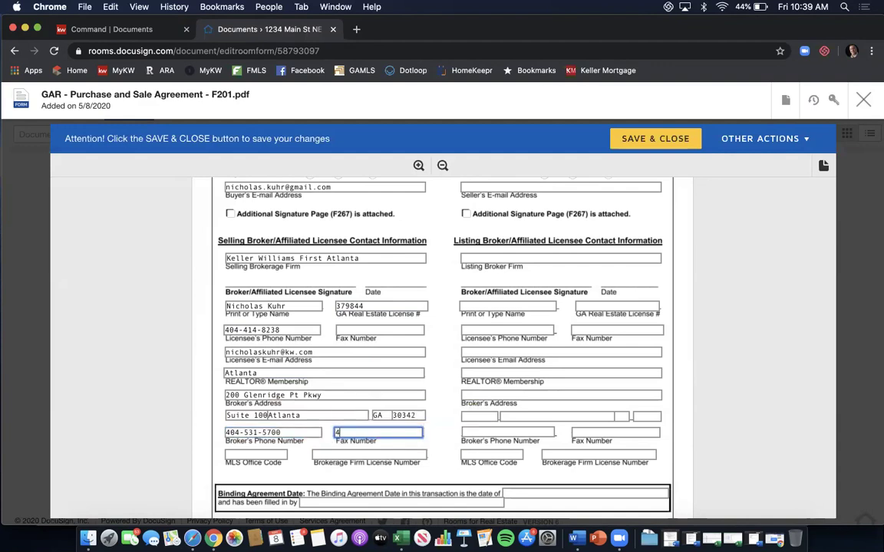
pyautogui.click(270, 453)
pyautogui.write('KwFA01')
pyautogui.press('Tab')
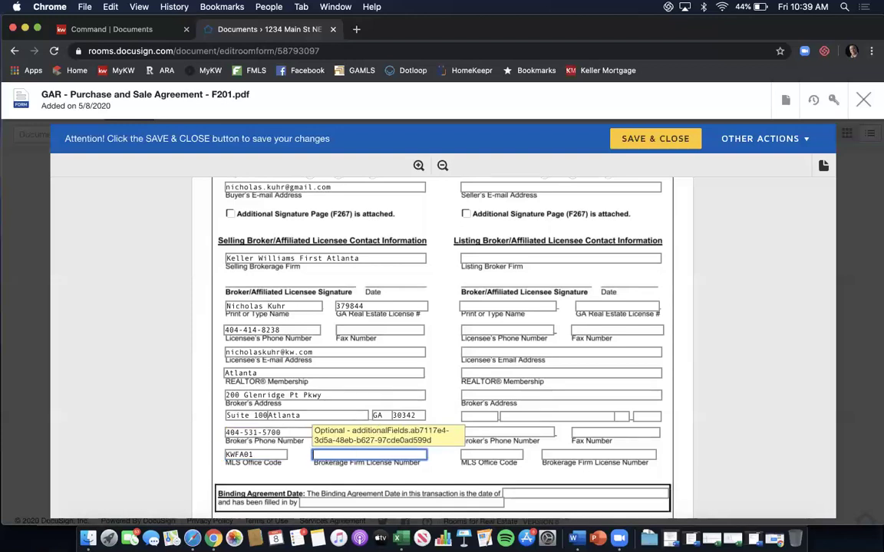
pyautogui.write('H-33313')
pyautogui.click(433, 333)
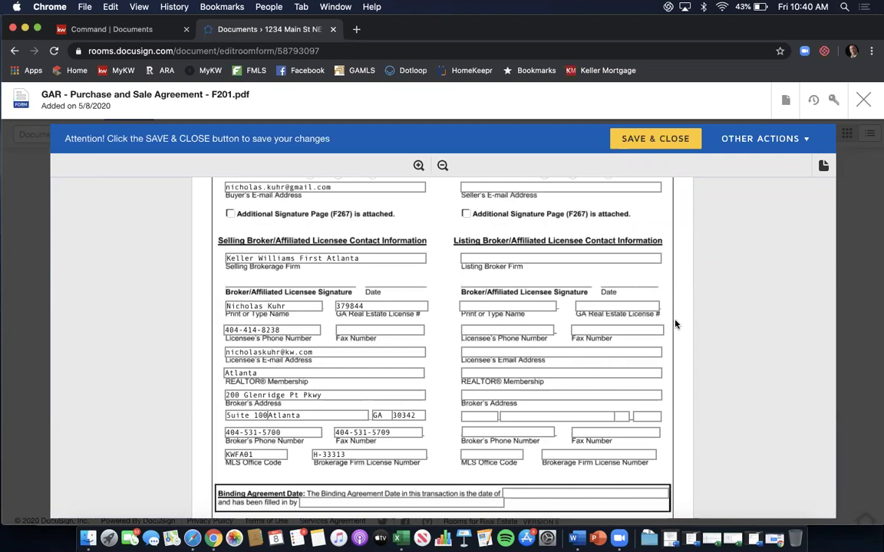
pyautogui.scroll(-3, 675, 324)
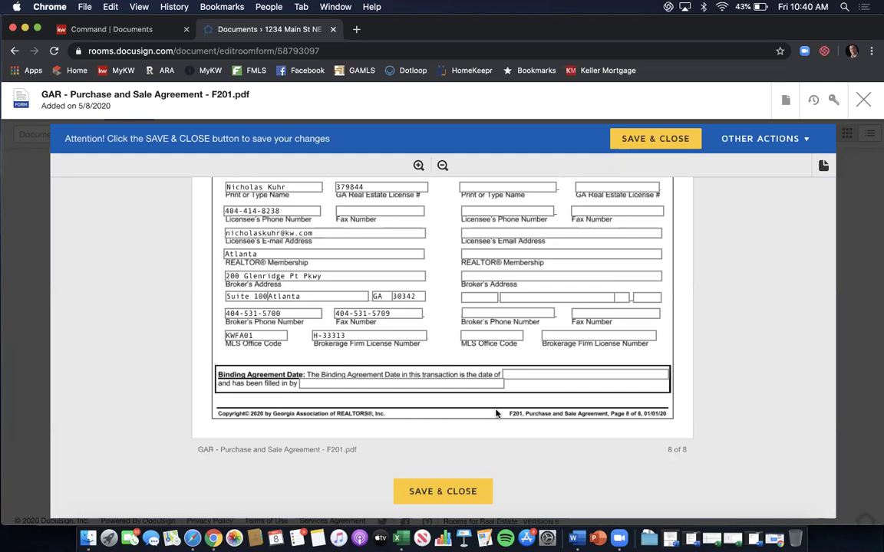
# Save and close the F201 agreement, then open the F404 Conventional Loan Contingency Exhibit.
pyautogui.click(439, 491)
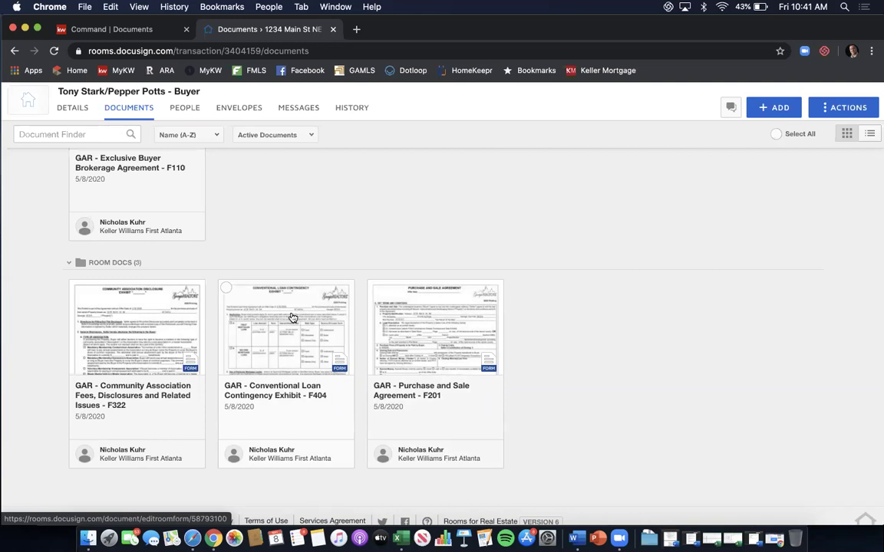
pyautogui.click(292, 317)
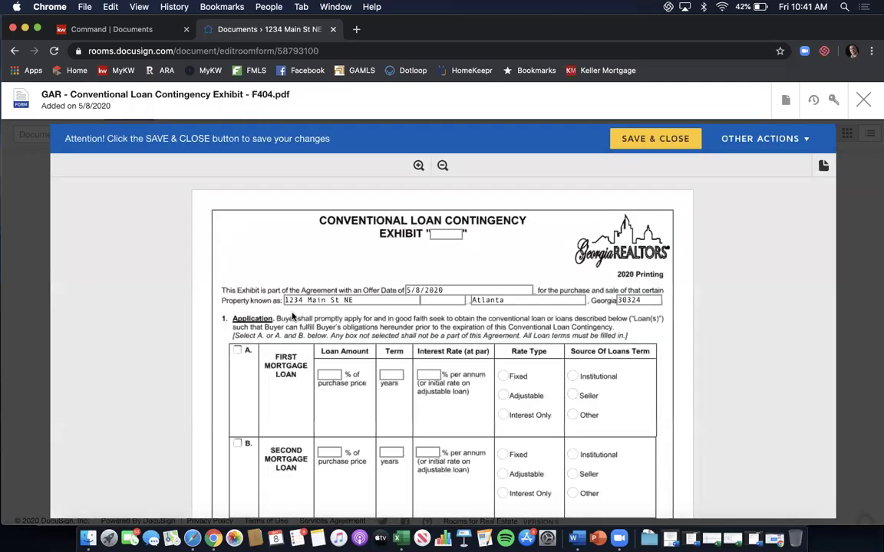
# Mark the exhibit letter A with a 90%, 30-year, 4.25% fixed-rate institutional first mortgage.
pyautogui.click(446, 233)
pyautogui.write('A')
pyautogui.scroll(-2, 238, 292)
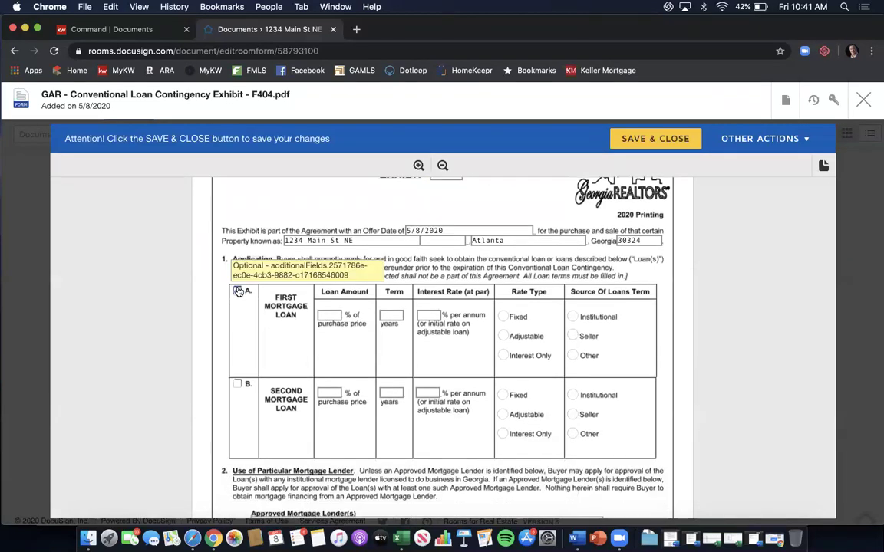
pyautogui.click(238, 290)
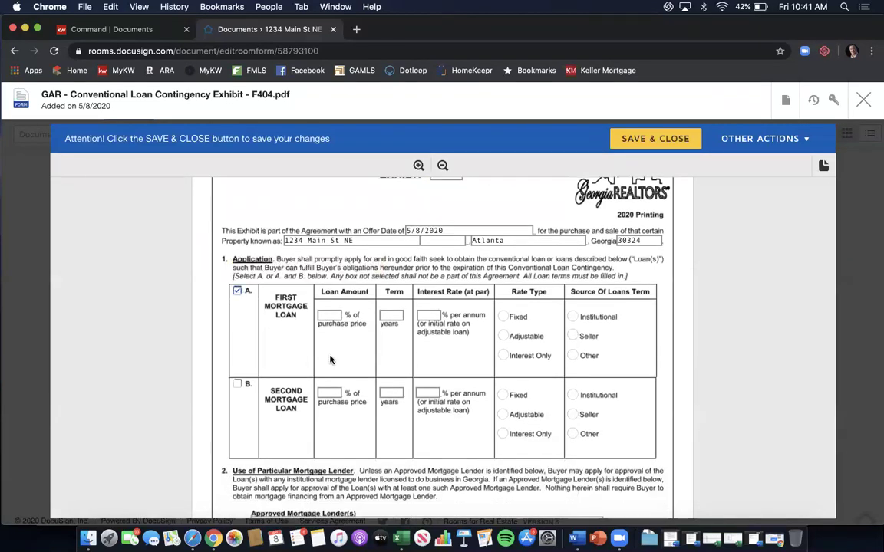
pyautogui.click(328, 313)
pyautogui.write('90')
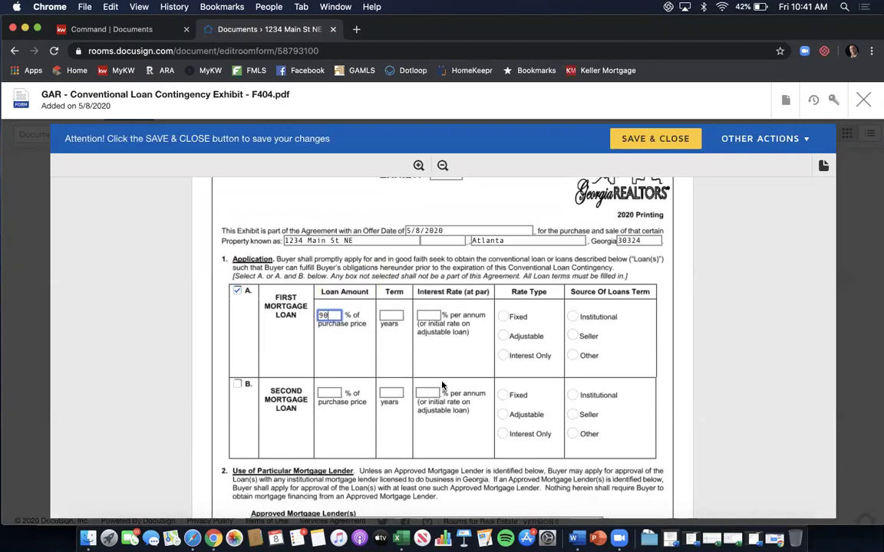
pyautogui.click(393, 314)
pyautogui.write('30')
pyautogui.click(428, 315)
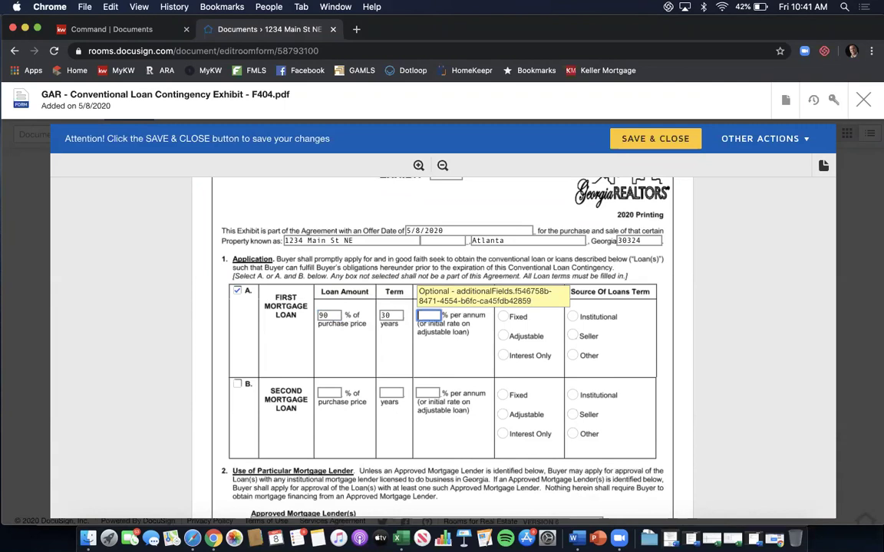
pyautogui.write('4.25')
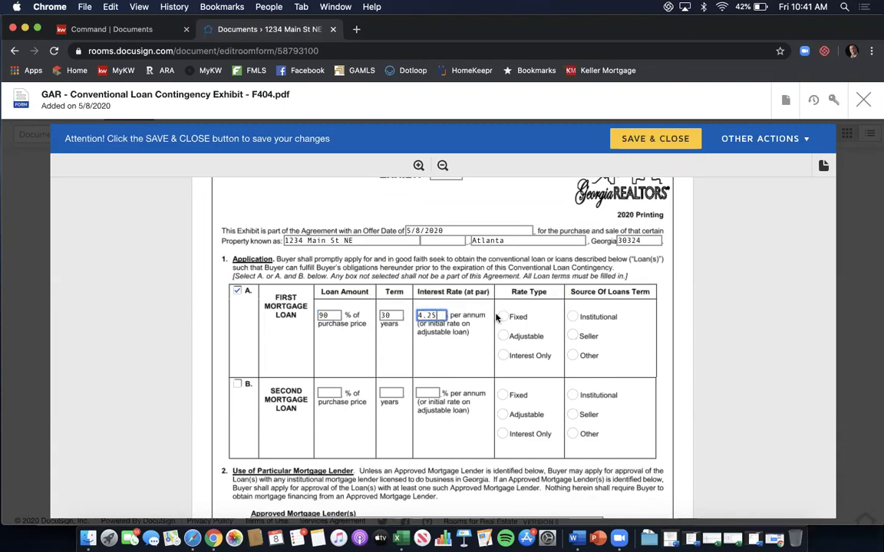
pyautogui.click(503, 317)
pyautogui.click(573, 317)
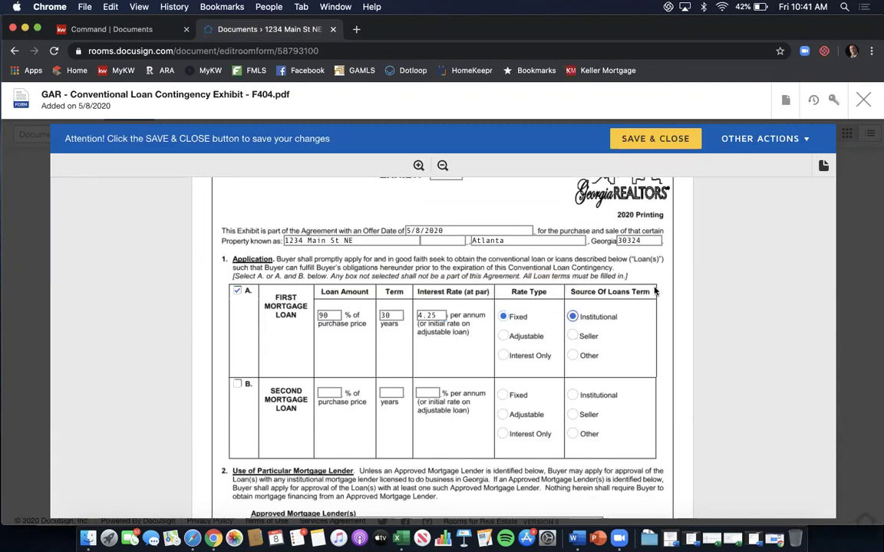
# Set the financing contingency period to 25 days.
pyautogui.scroll(-5, 655, 291)
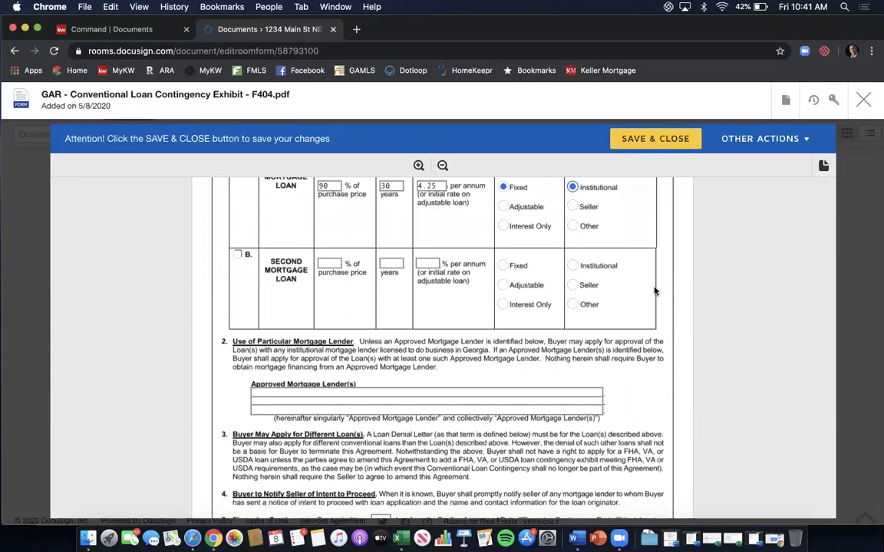
pyautogui.scroll(-7, 654, 291)
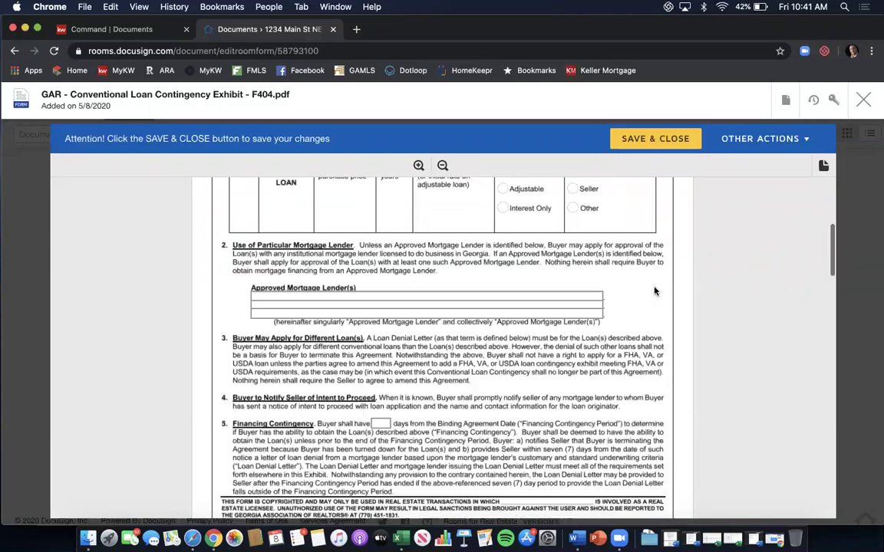
pyautogui.scroll(-2, 655, 291)
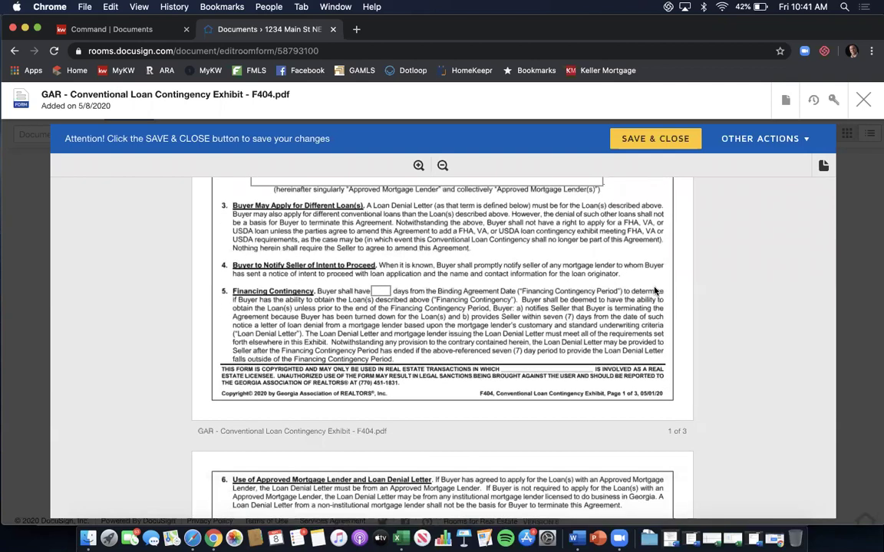
pyautogui.click(381, 292)
pyautogui.write('25')
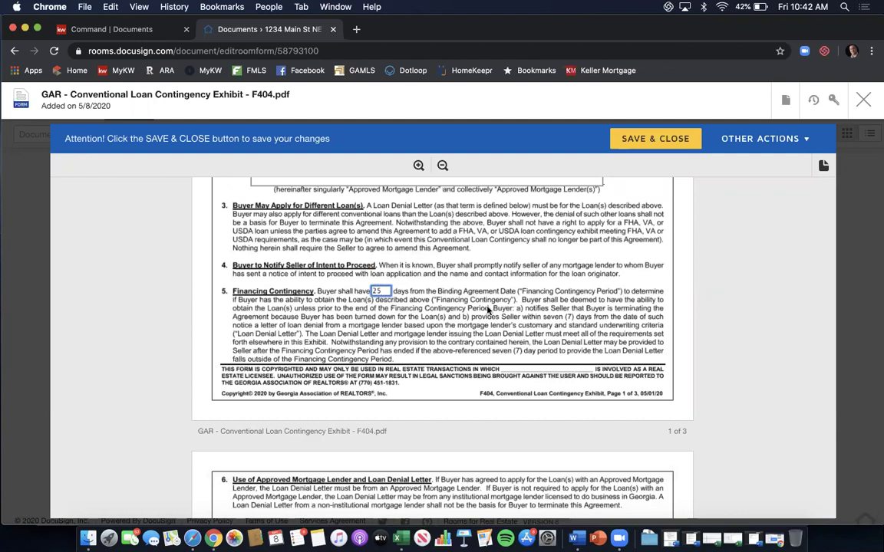
# Set the appraisal contingency period in section 11 to 25 days.
pyautogui.scroll(-2, 488, 309)
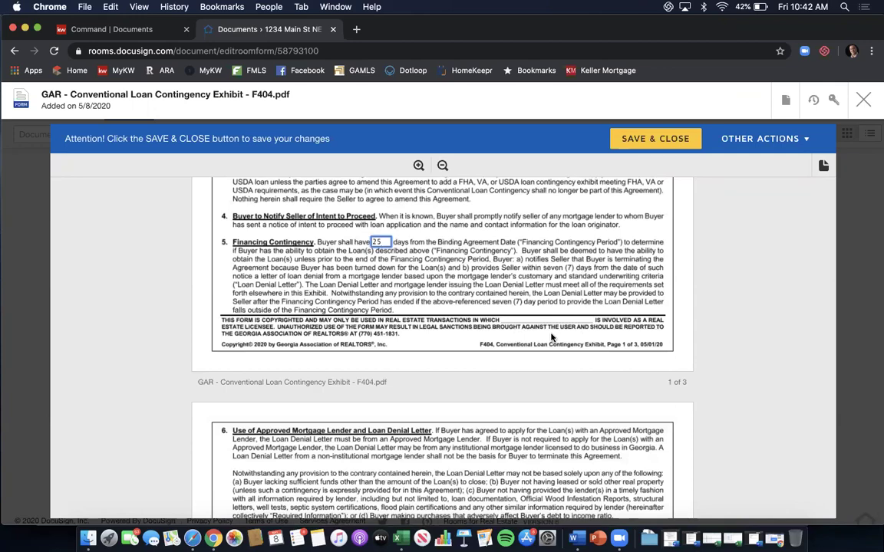
pyautogui.scroll(-8, 551, 338)
pyautogui.scroll(-8, 551, 337)
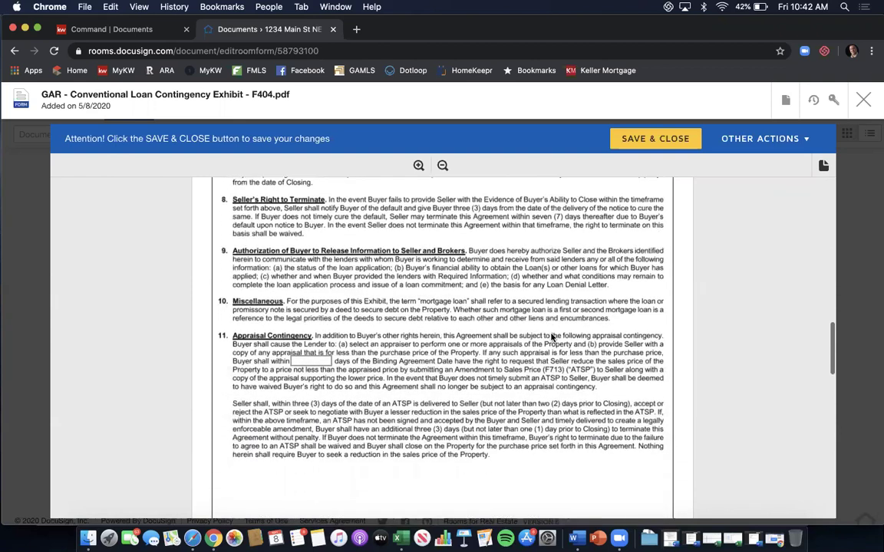
pyautogui.click(306, 361)
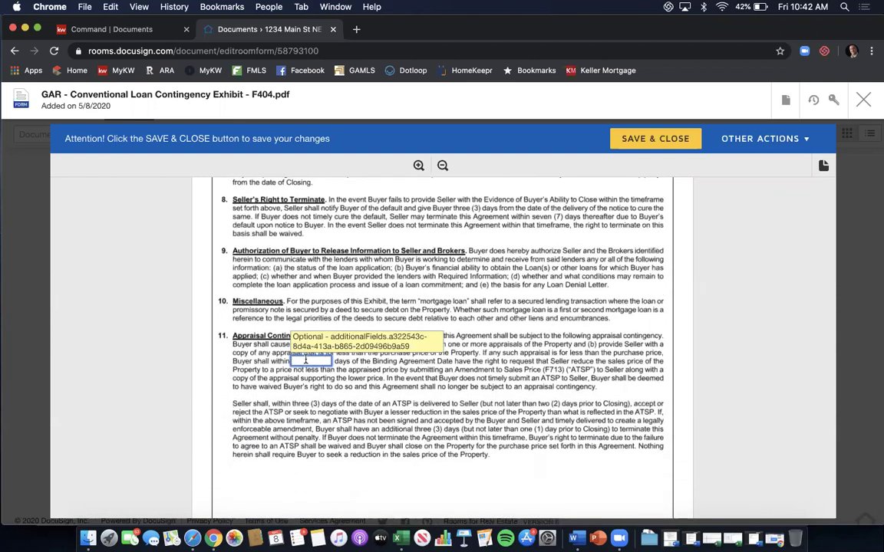
pyautogui.write('25')
pyautogui.click(595, 284)
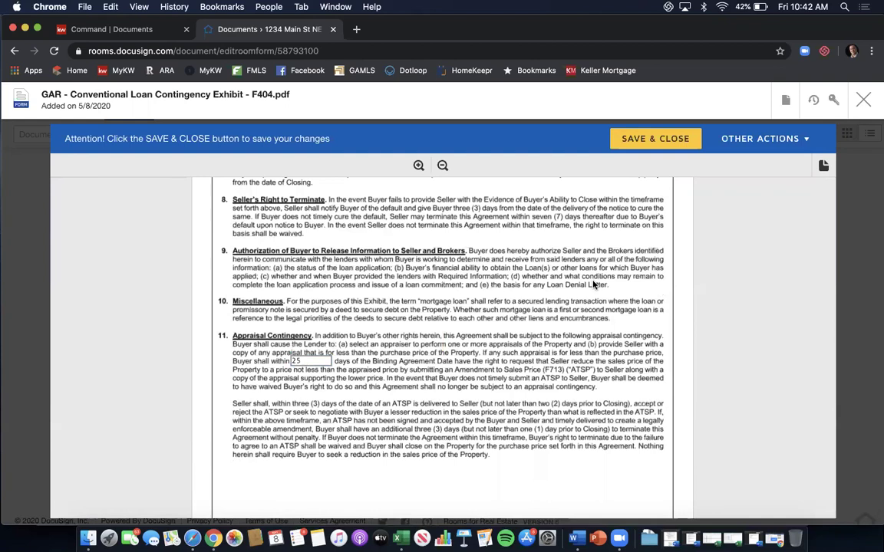
pyautogui.scroll(-8, 593, 285)
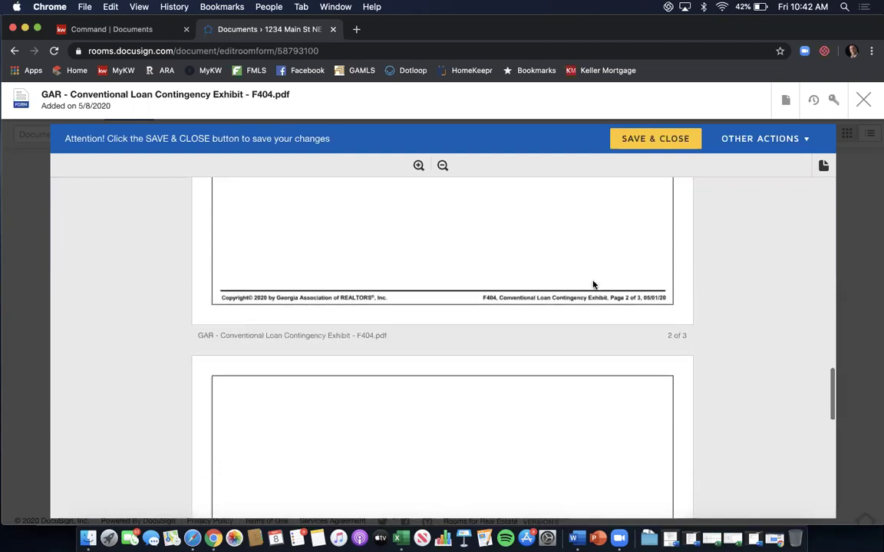
pyautogui.scroll(-6, 593, 285)
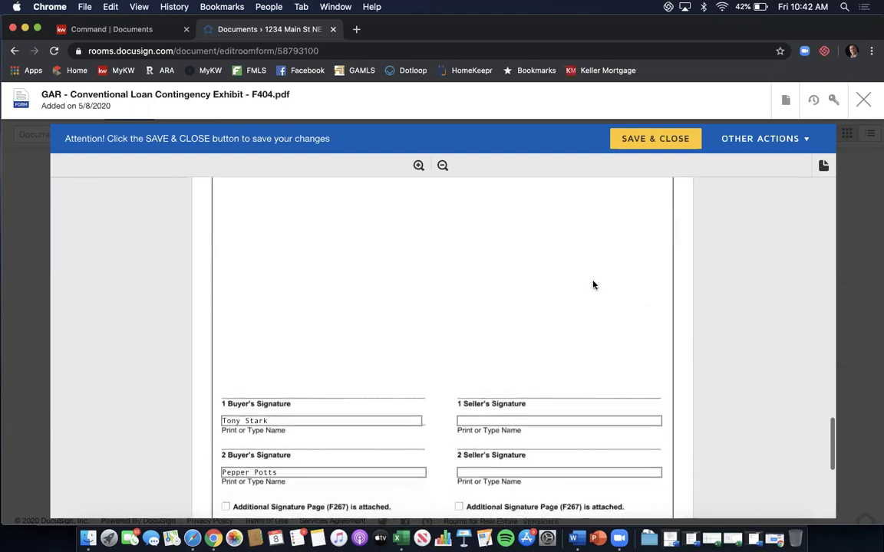
pyautogui.scroll(-2, 593, 285)
# Review the buyer-side licensee name on the signature page, then save and close the F404 exhibit.
pyautogui.scroll(-3, 593, 285)
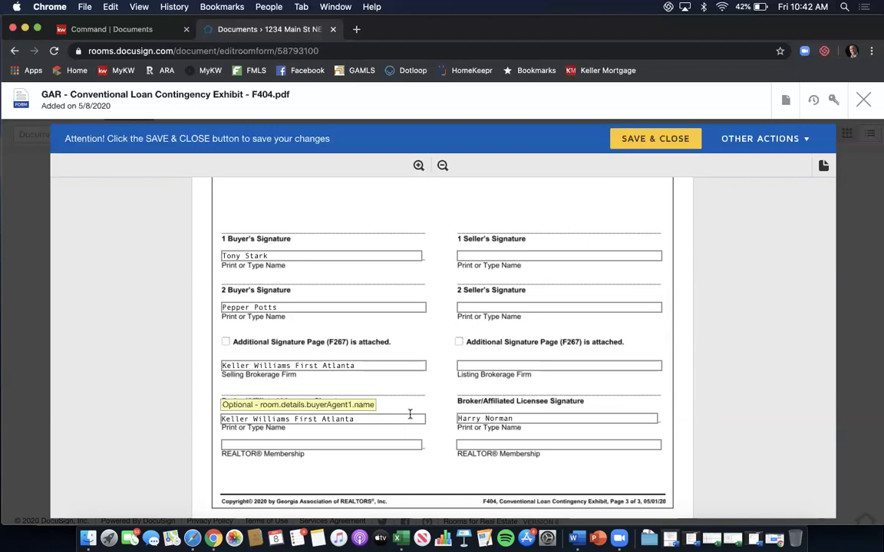
pyautogui.click(410, 417)
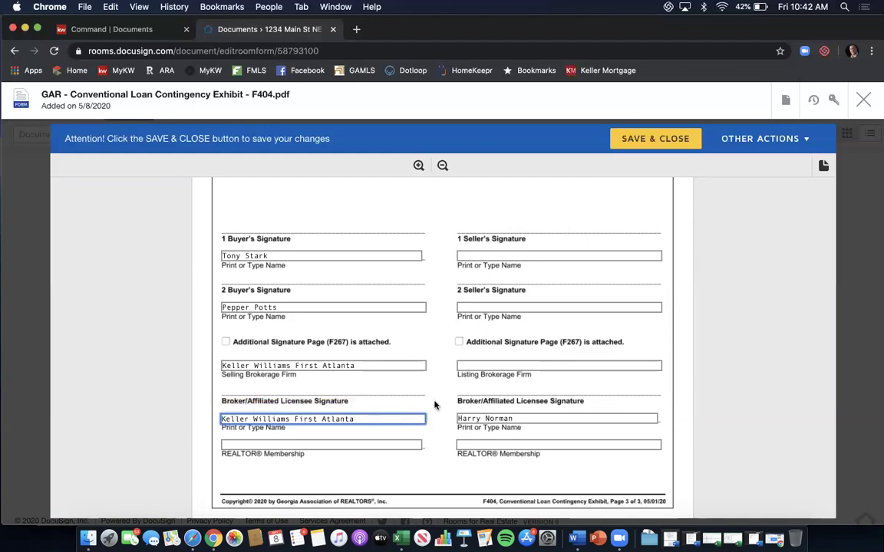
pyautogui.scroll(-2, 446, 402)
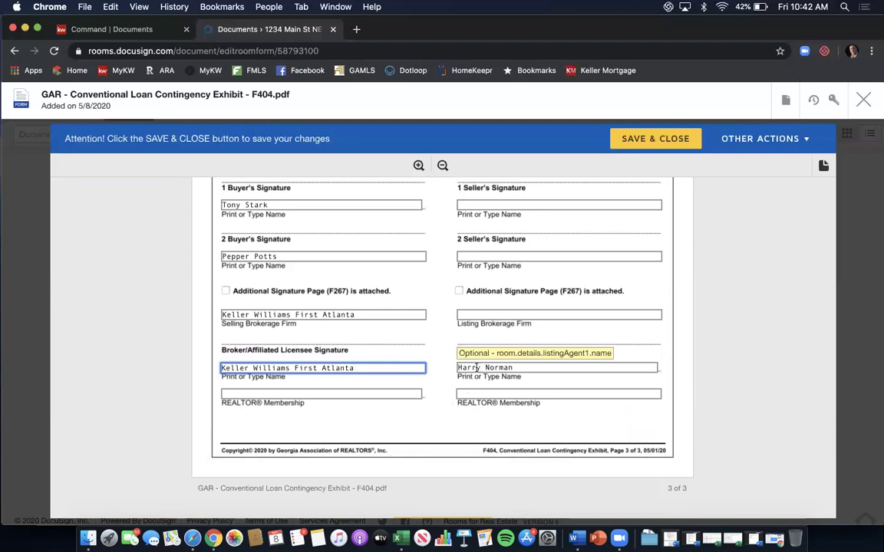
pyautogui.click(647, 139)
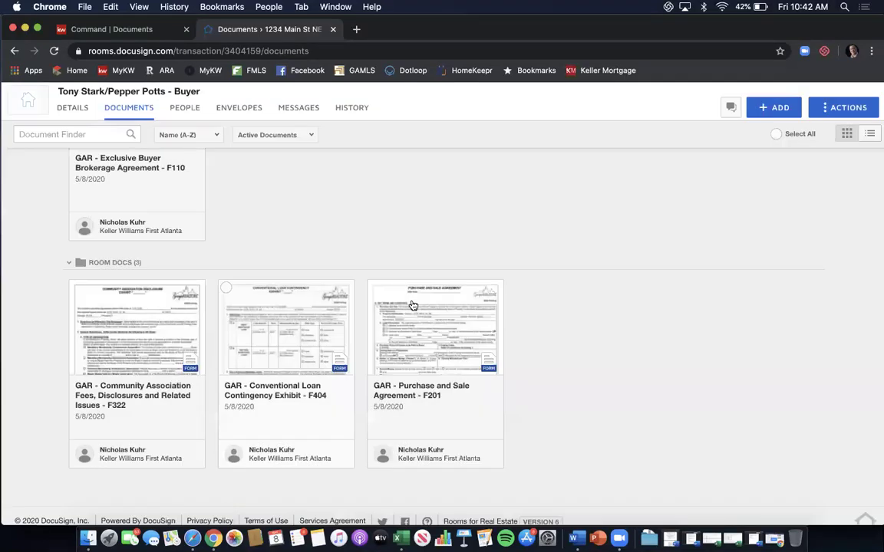
# Open the F322 disclosure and review its condominium annual assessment and unit count blanks.
pyautogui.click(146, 331)
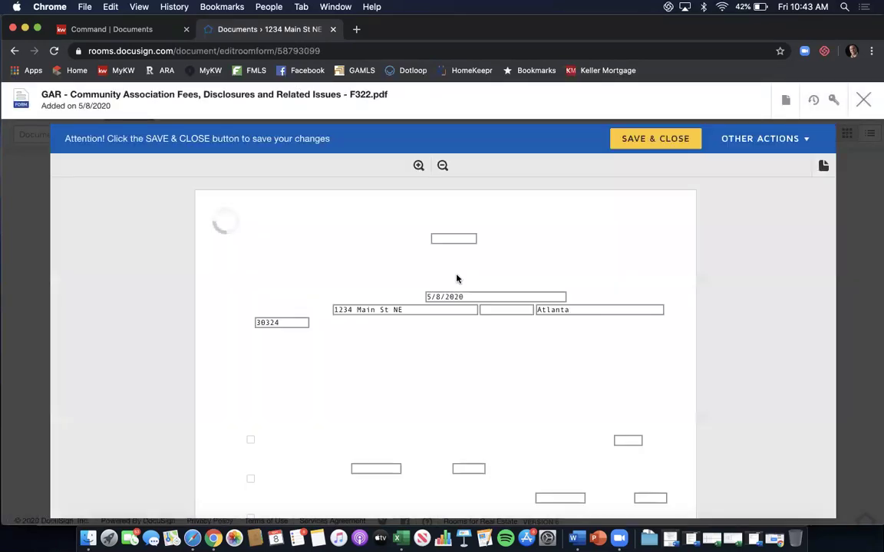
pyautogui.scroll(-2, 483, 274)
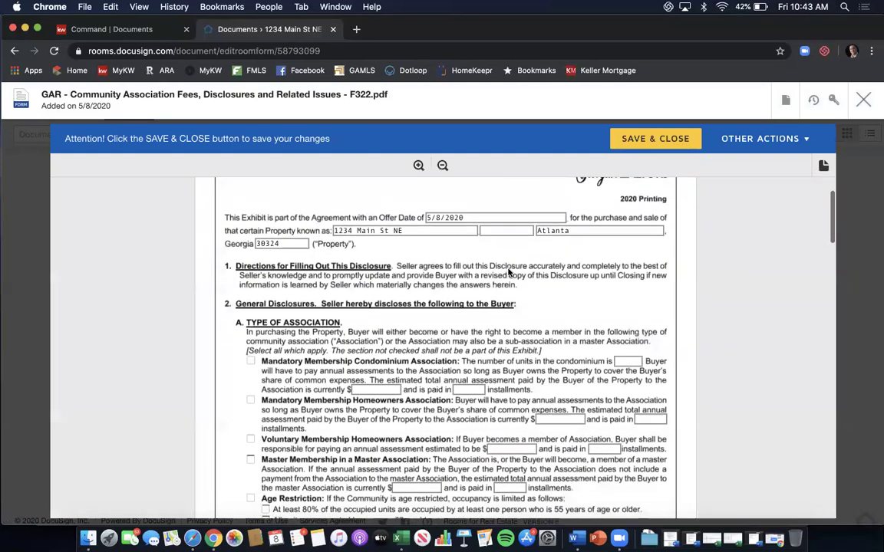
pyautogui.click(375, 389)
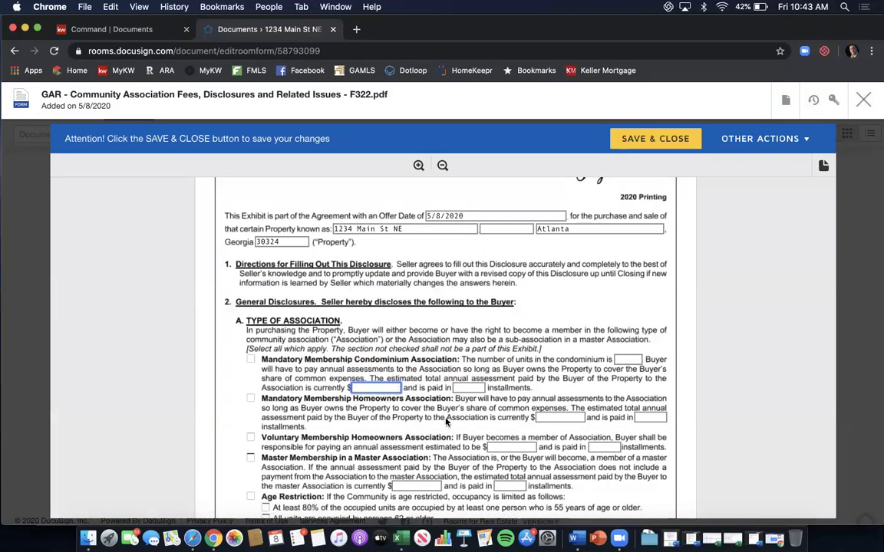
pyautogui.scroll(2, 488, 408)
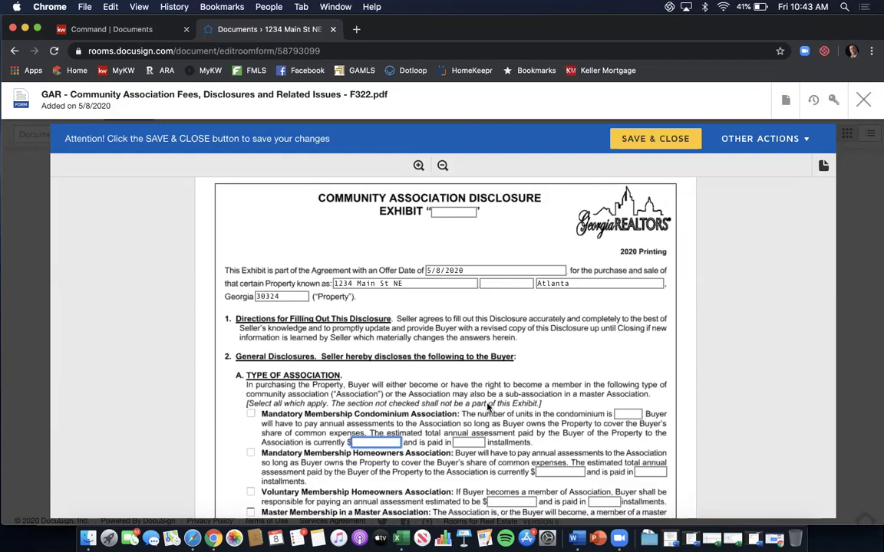
pyautogui.scroll(-2, 488, 407)
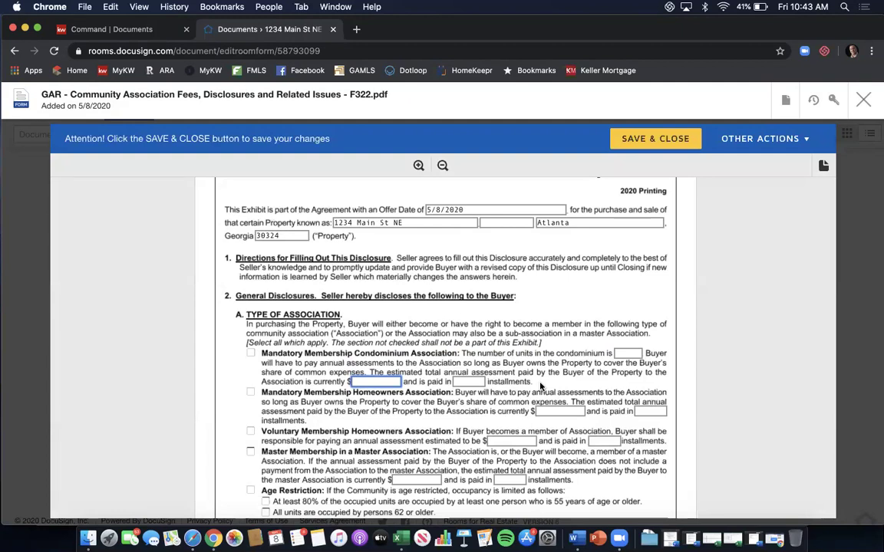
pyautogui.click(628, 354)
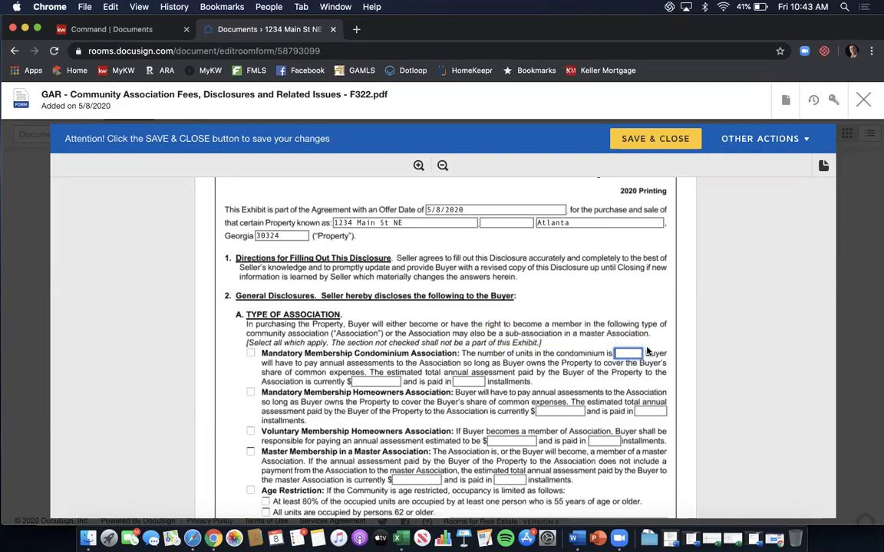
pyautogui.scroll(2, 645, 350)
pyautogui.scroll(1, 647, 350)
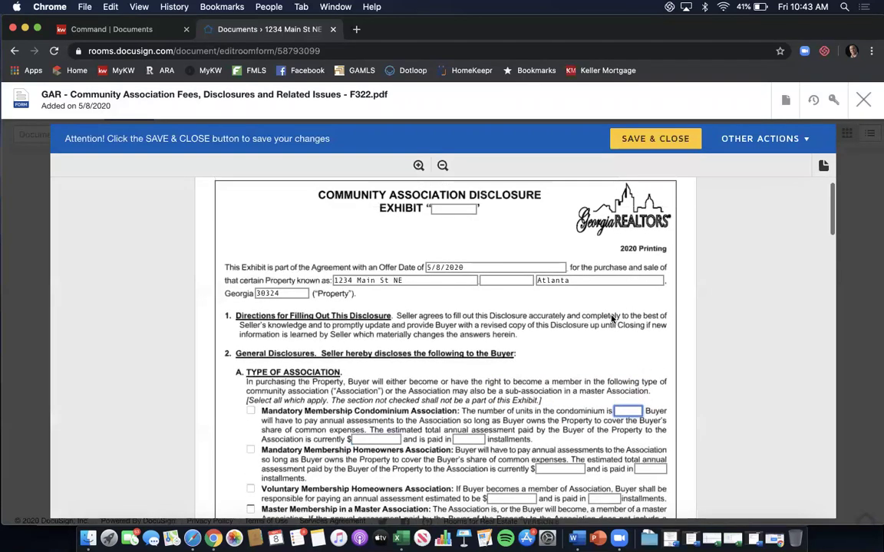
# Number the disclosure Exhibit 8 and review the Name of Association entry through the last page.
pyautogui.click(454, 209)
pyautogui.write('8')
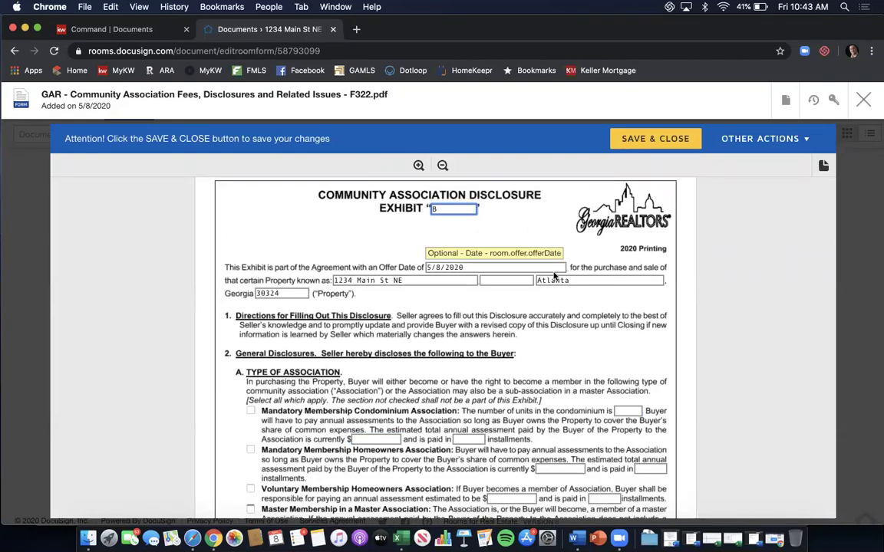
pyautogui.scroll(-10, 552, 273)
pyautogui.scroll(-3, 554, 276)
pyautogui.click(345, 321)
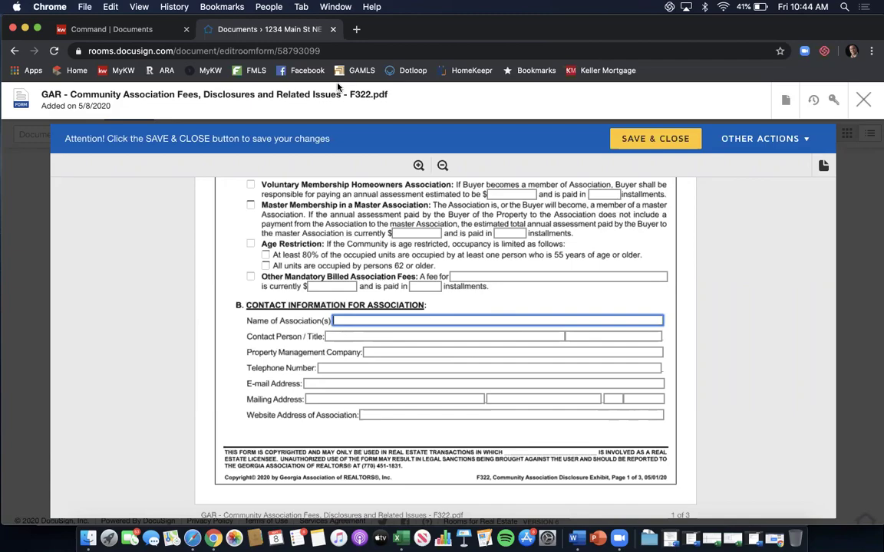
pyautogui.scroll(-5, 462, 218)
pyautogui.scroll(-15, 462, 218)
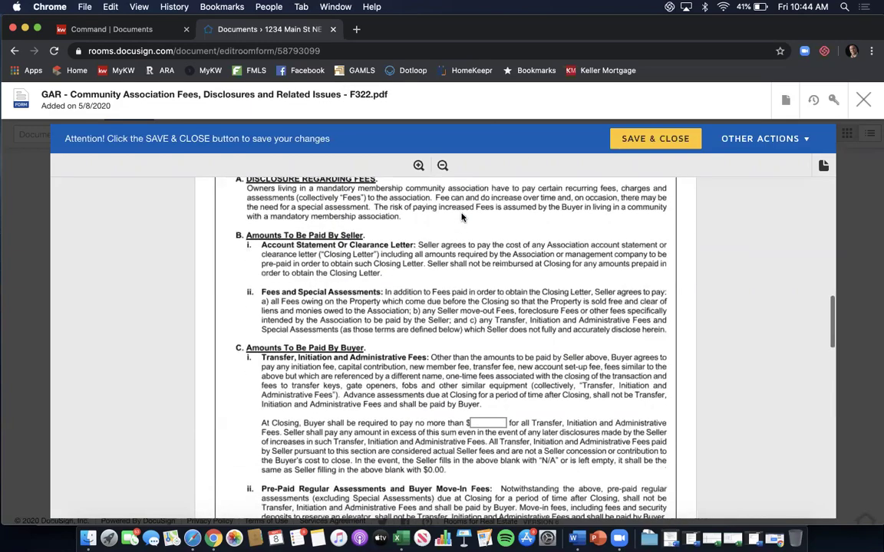
pyautogui.scroll(-15, 462, 218)
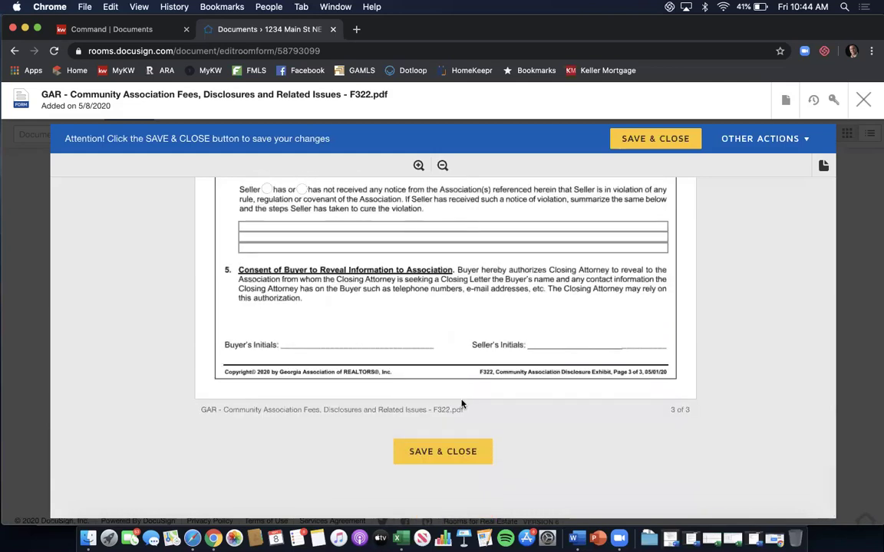
# Save and close the F322 disclosure and scroll back to the top of the Documents list.
pyautogui.click(442, 451)
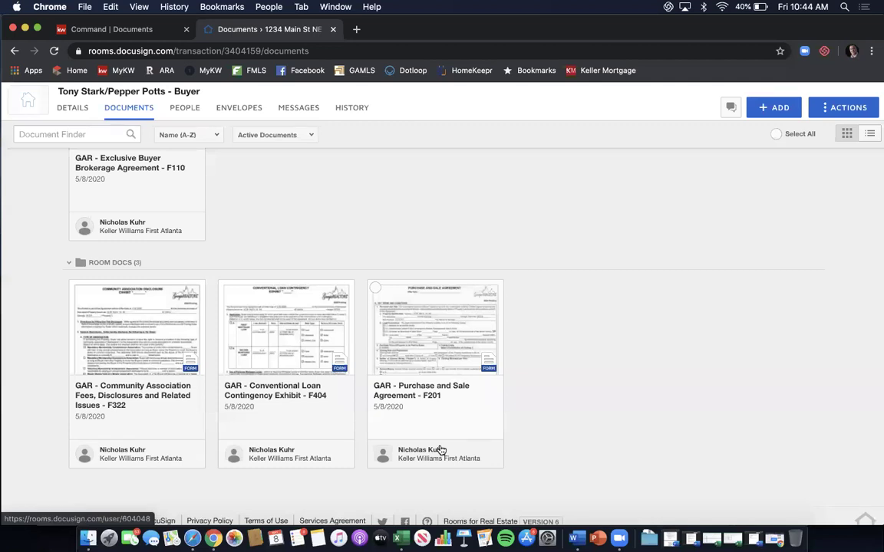
pyautogui.scroll(5, 578, 381)
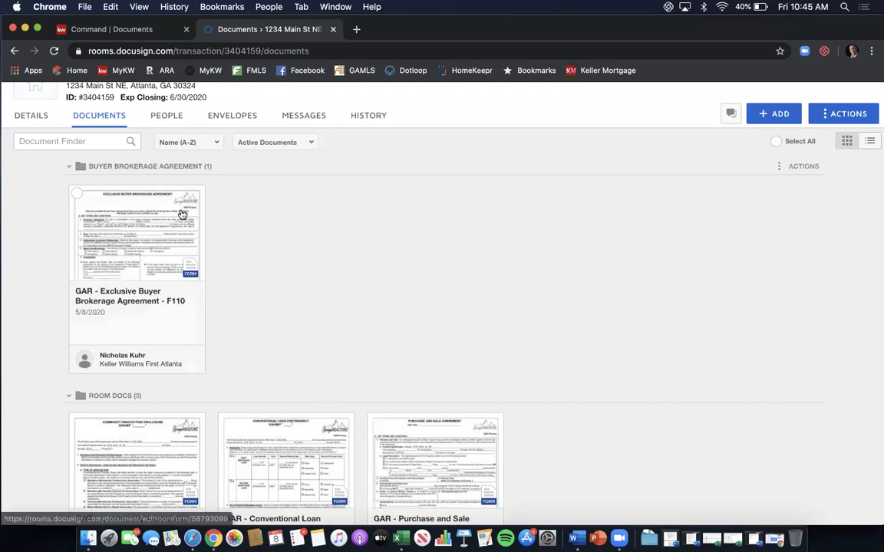
# Select the F110 brokerage agreement along with the F322, F404 and F201 room docs.
pyautogui.click(76, 194)
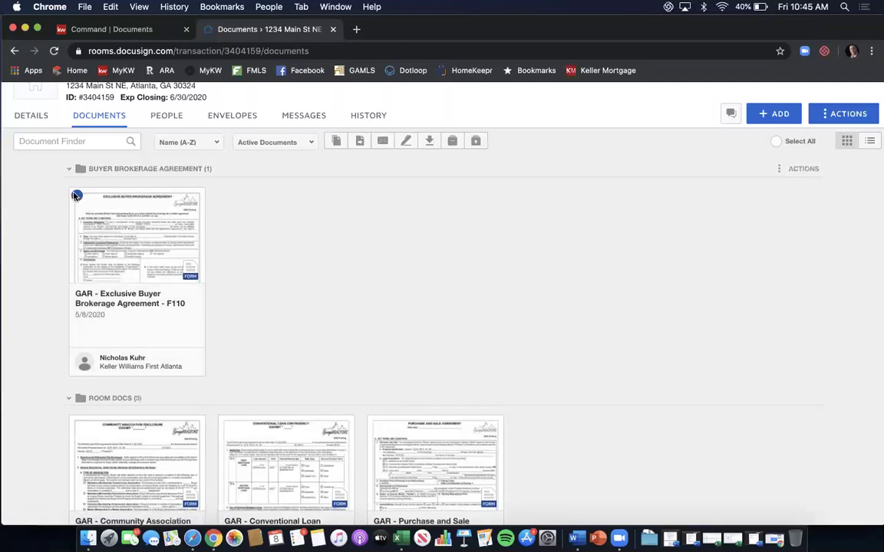
pyautogui.scroll(-5, 112, 214)
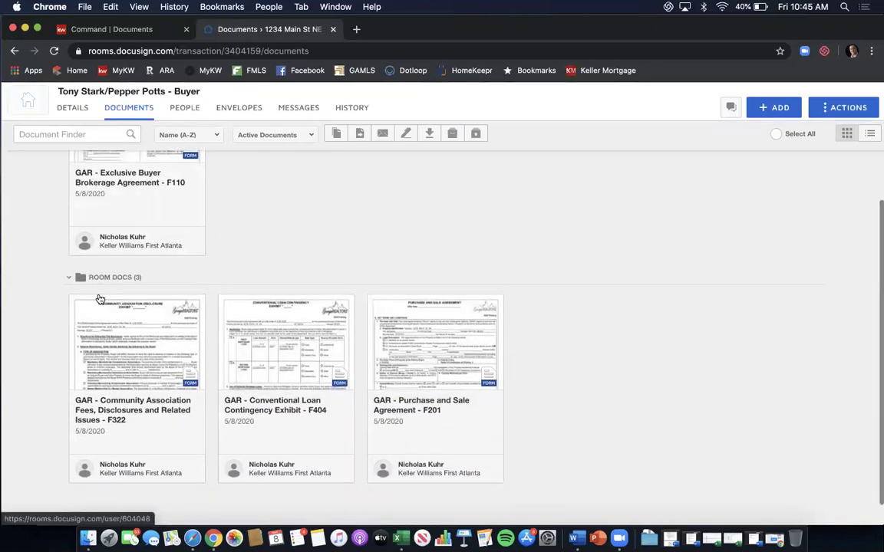
pyautogui.click(79, 303)
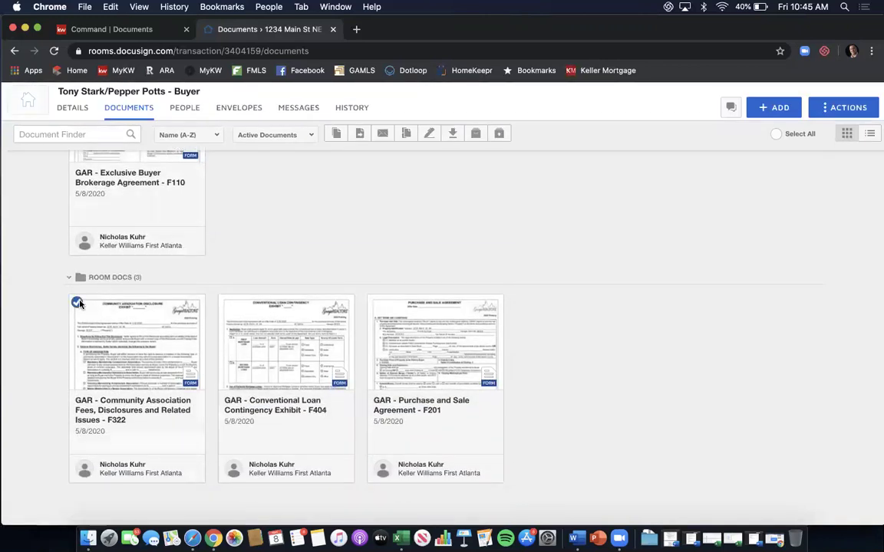
pyautogui.click(227, 304)
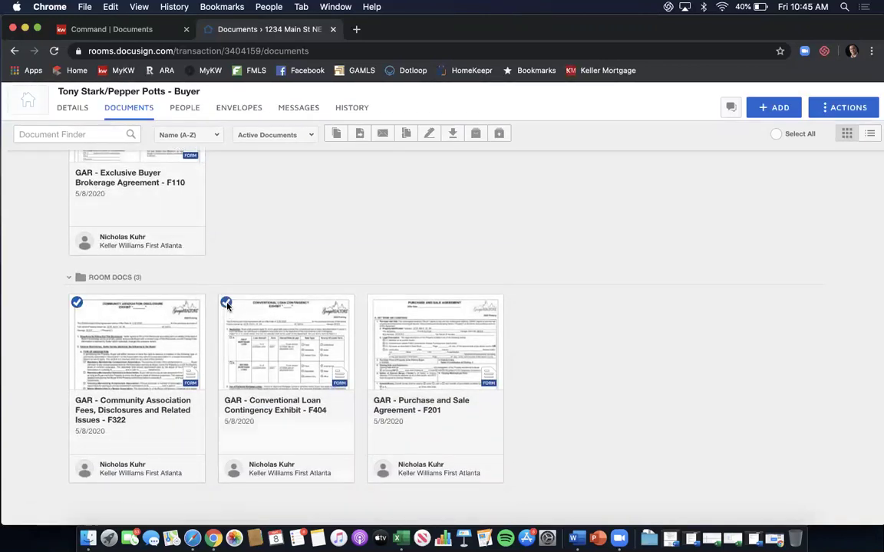
pyautogui.click(377, 305)
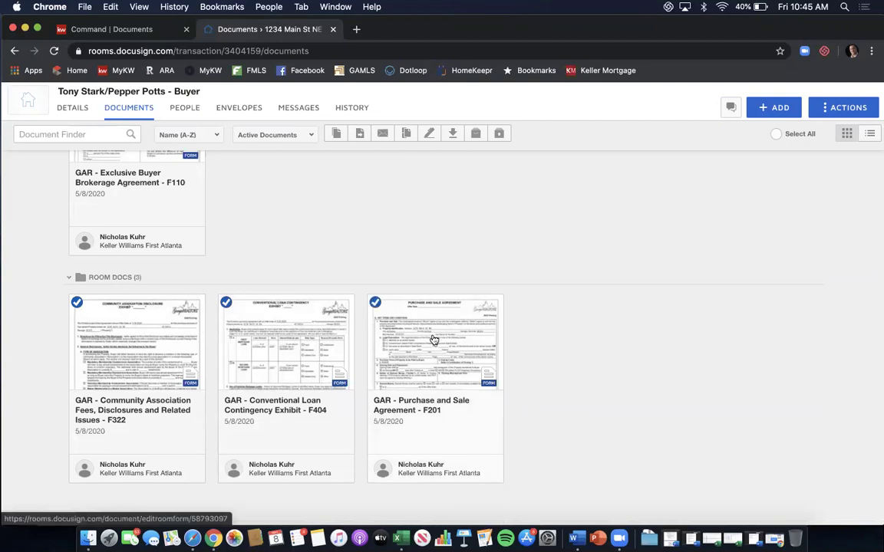
pyautogui.scroll(2, 434, 339)
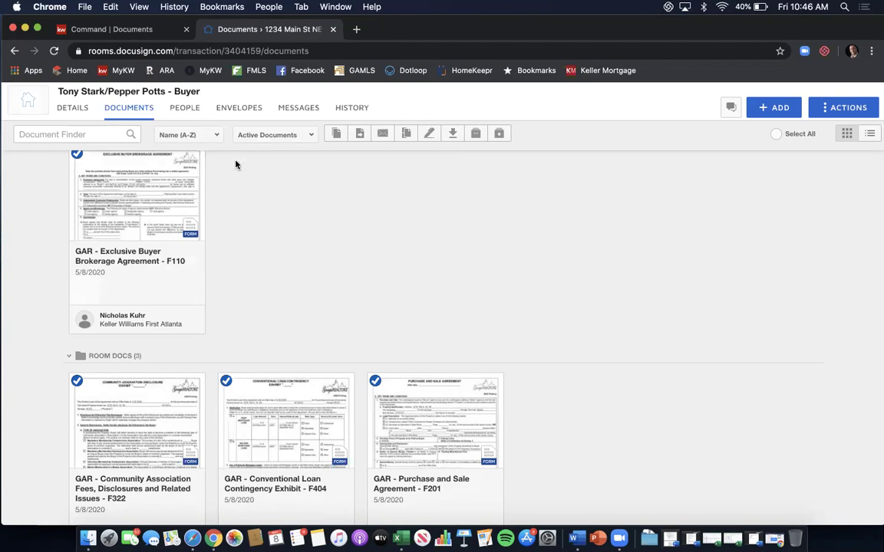
# Go to the room's Envelopes tab and create a new envelope with + NEW.
pyautogui.click(241, 109)
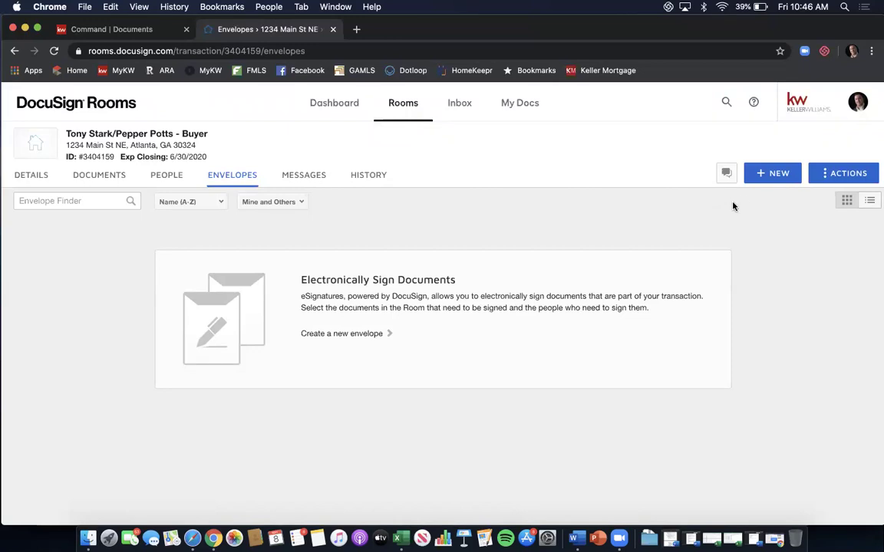
pyautogui.click(769, 175)
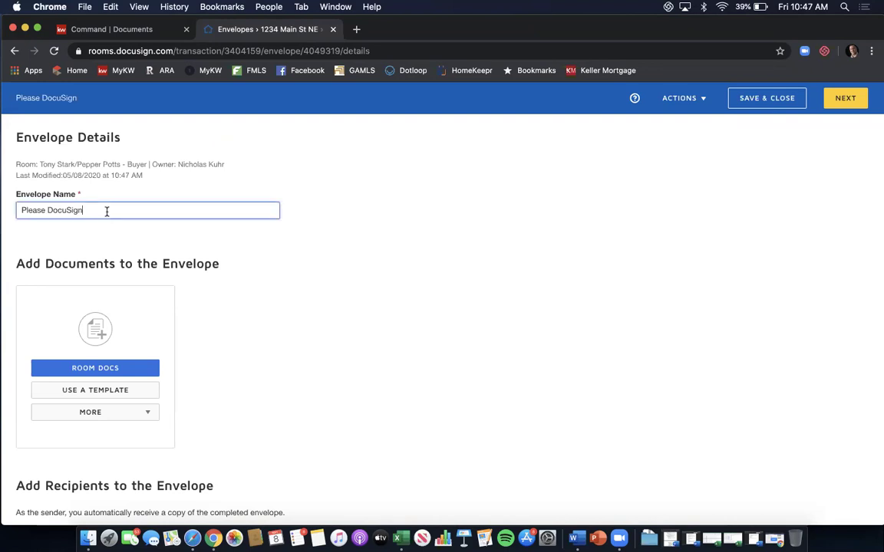
# Replace the envelope name 'Please DocuSign' with '1234 Main St NE - BBA & PSA'.
pyautogui.tripleClick(107, 211)
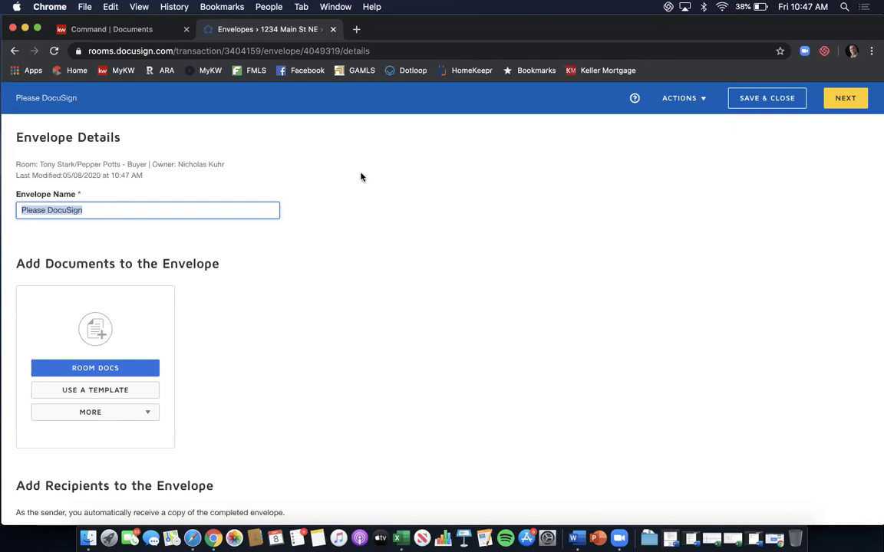
pyautogui.click(758, 43)
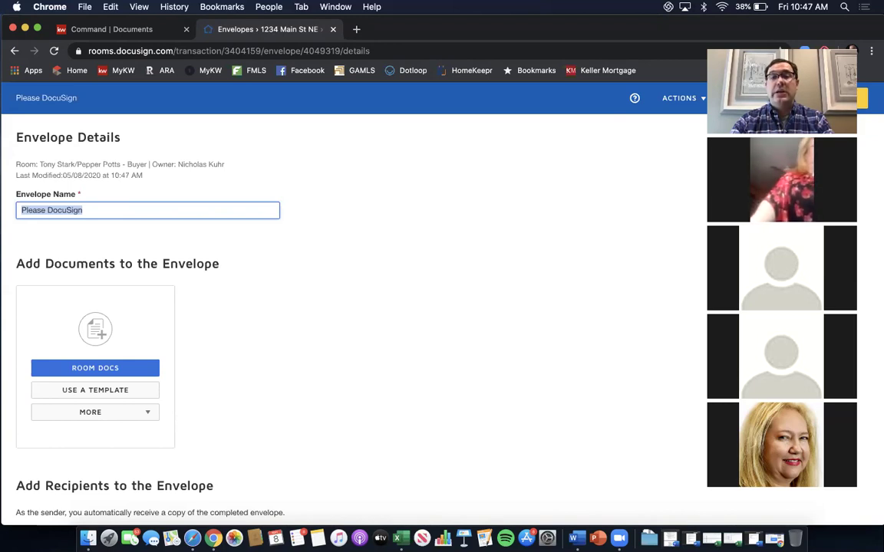
pyautogui.click(724, 43)
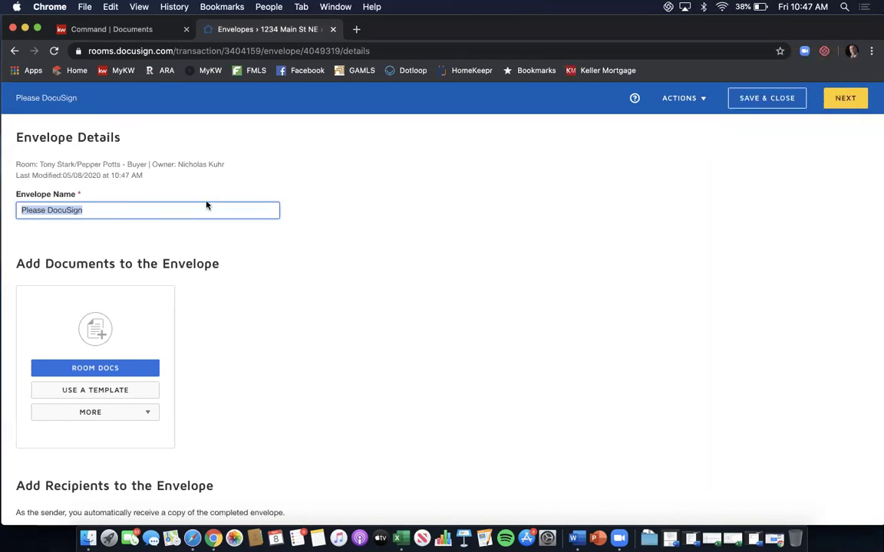
pyautogui.tripleClick(173, 209)
pyautogui.write('1234 Main St S')
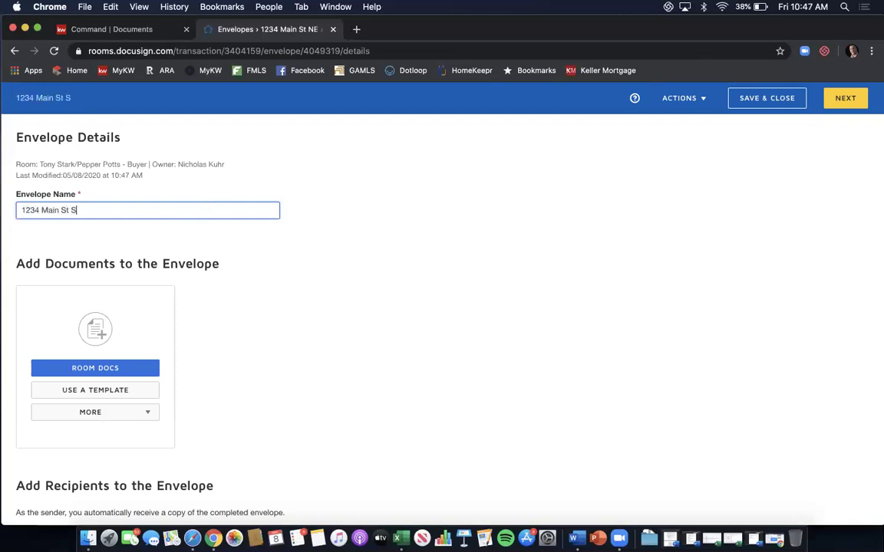
pyautogui.press('BackSpace')
pyautogui.write('NE - BBA & PSA')
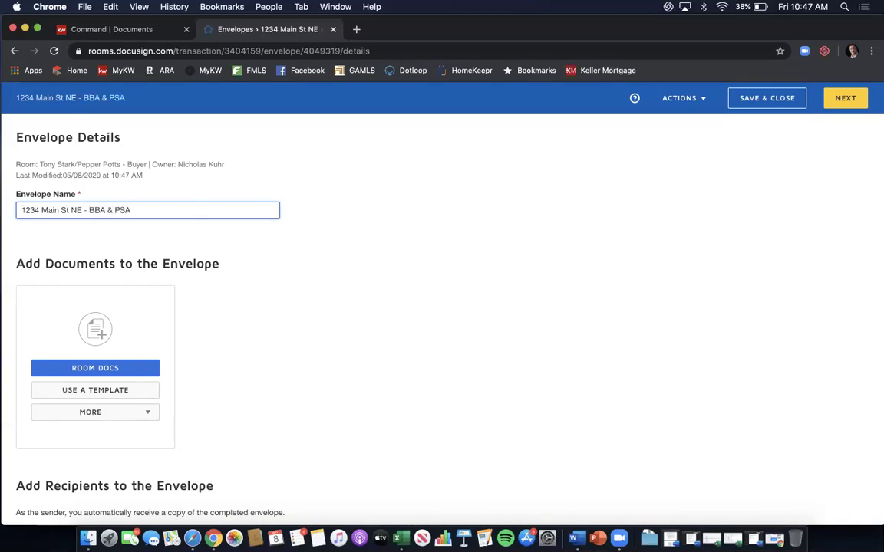
pyautogui.scroll(-2, 300, 201)
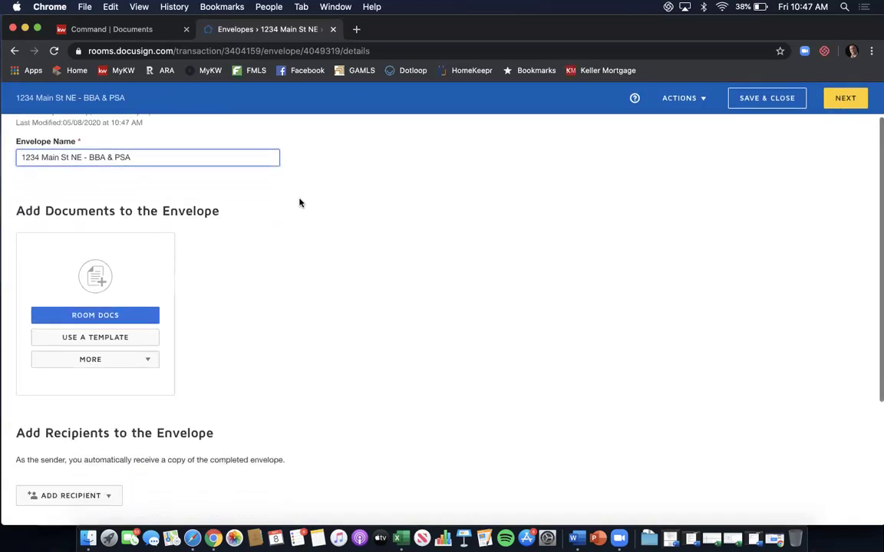
pyautogui.scroll(-2, 300, 203)
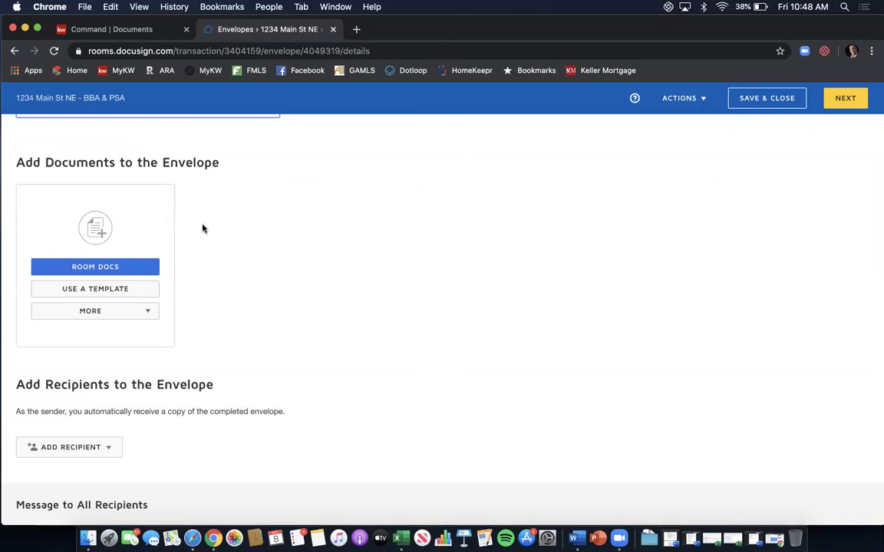
# From the room documents, add GAR forms F322, F404, F110 and F201 to the envelope.
pyautogui.click(123, 266)
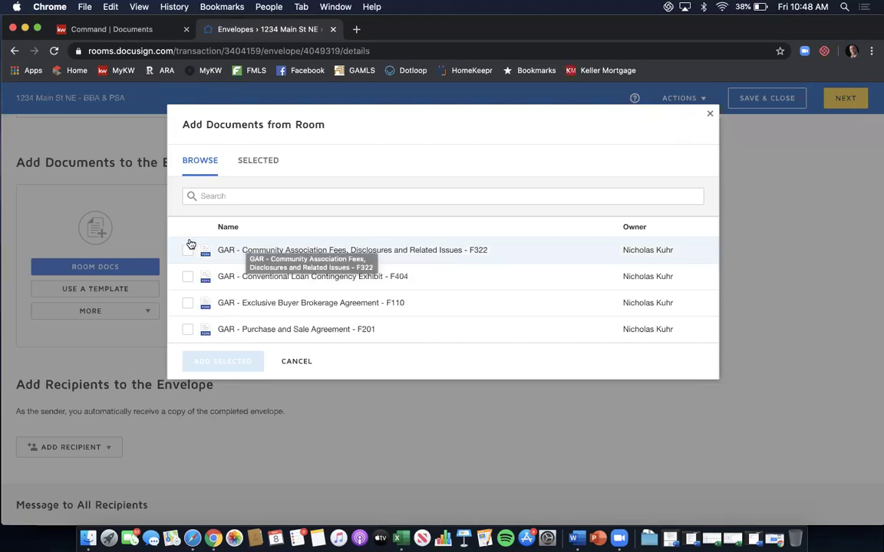
pyautogui.click(189, 252)
pyautogui.click(188, 277)
pyautogui.click(190, 304)
pyautogui.click(189, 330)
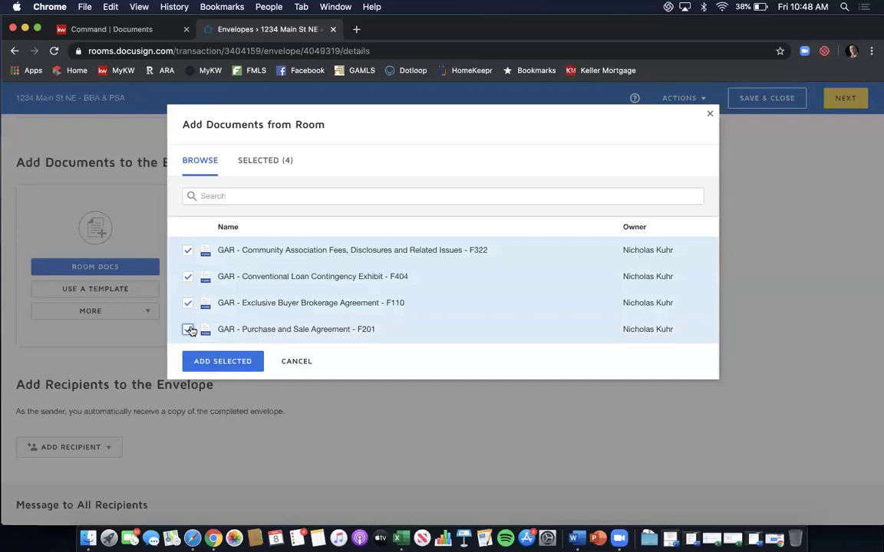
pyautogui.click(188, 330)
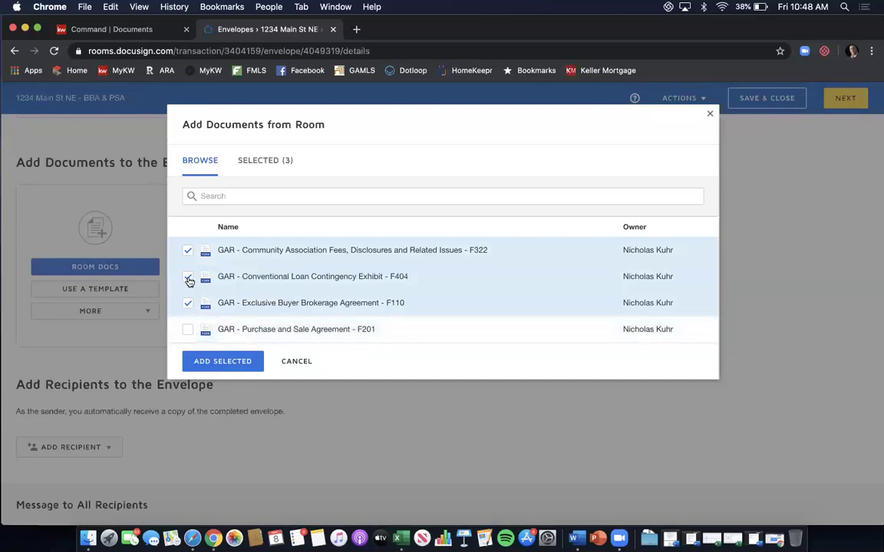
pyautogui.click(188, 277)
pyautogui.click(188, 251)
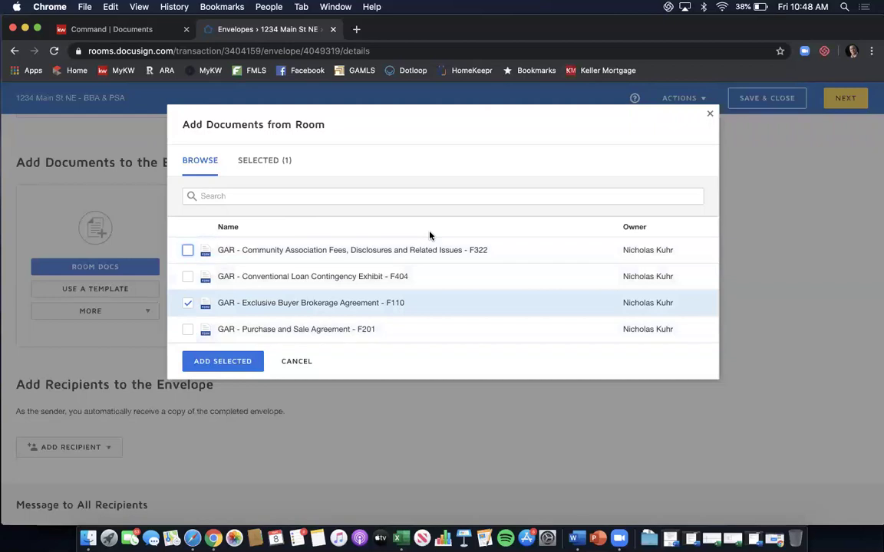
pyautogui.click(188, 252)
pyautogui.click(188, 277)
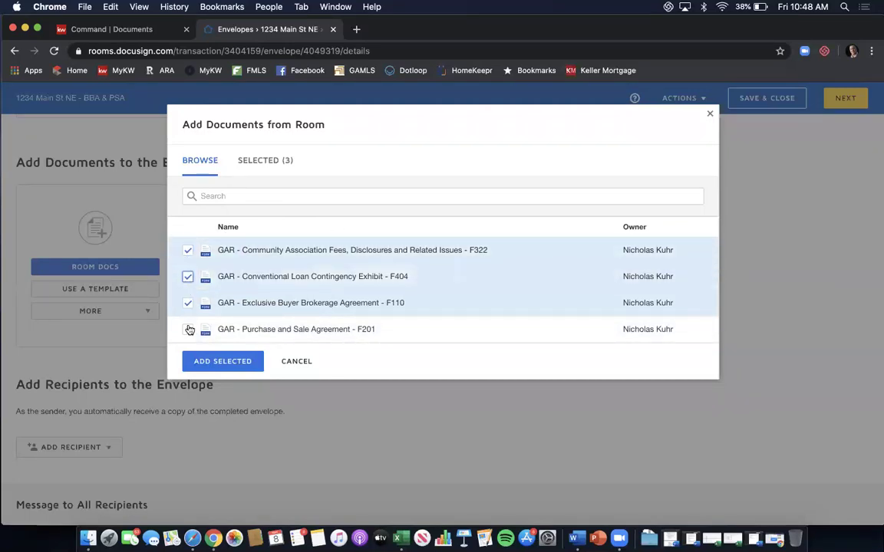
pyautogui.click(188, 330)
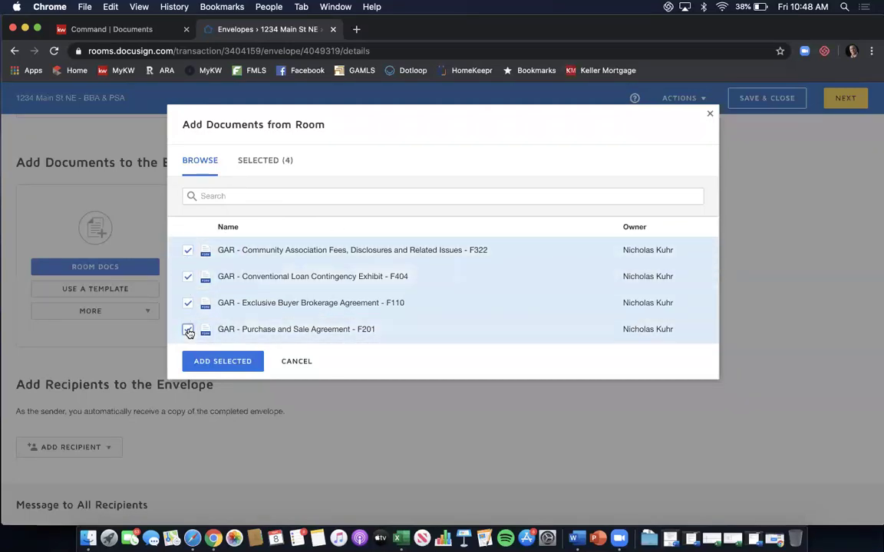
pyautogui.click(237, 361)
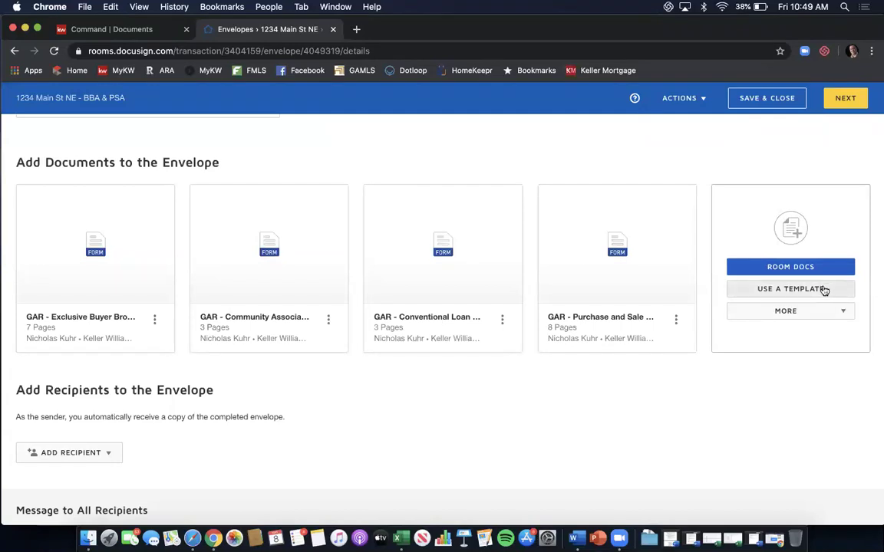
# From templates Shared with Me, add the buyer affiliated marketing and Buyer - Wire Fraud Disclosure templates.
pyautogui.click(824, 290)
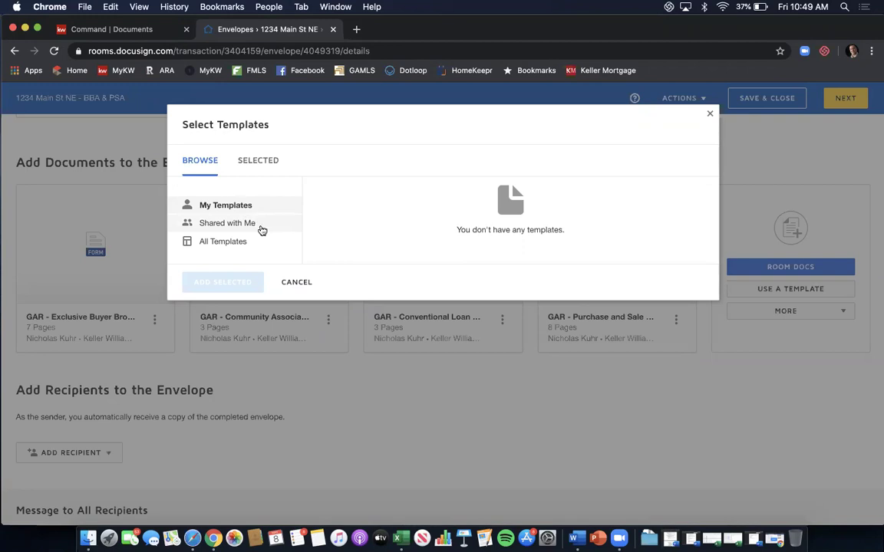
pyautogui.click(261, 229)
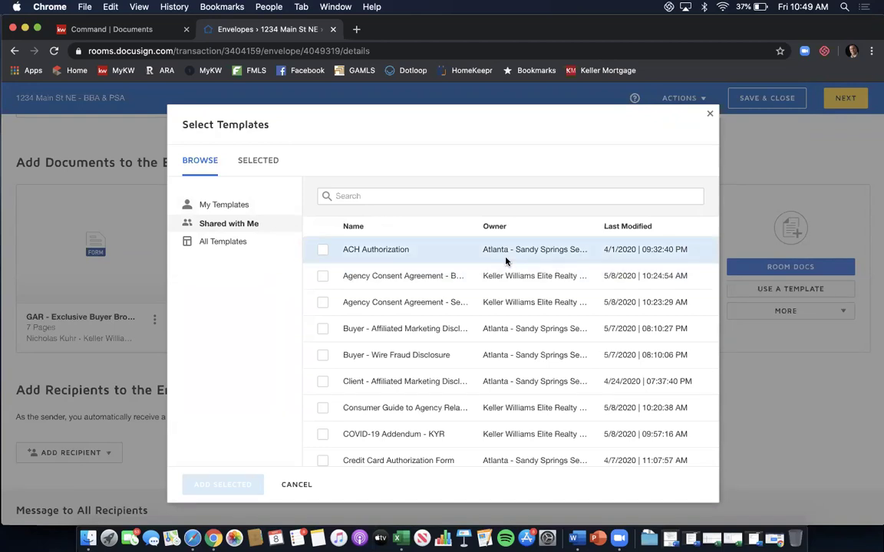
pyautogui.scroll(-2, 506, 261)
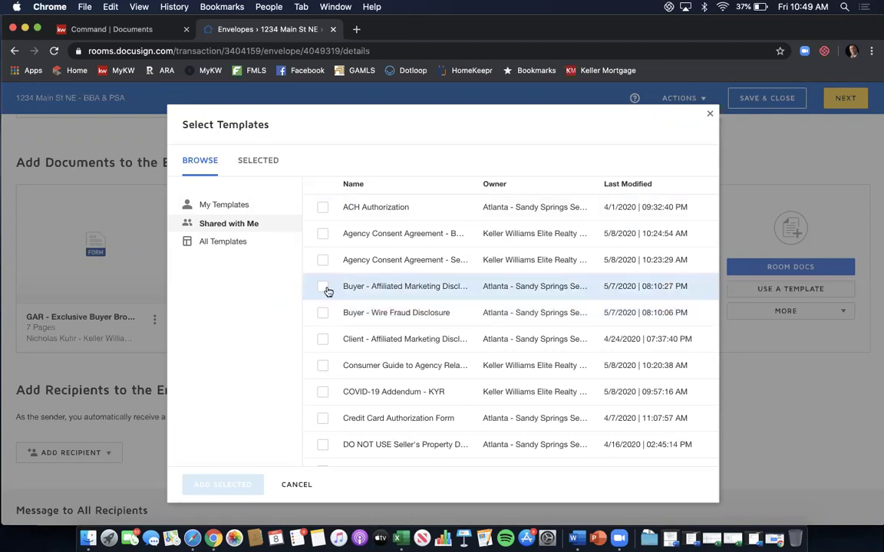
pyautogui.click(323, 287)
pyautogui.click(322, 314)
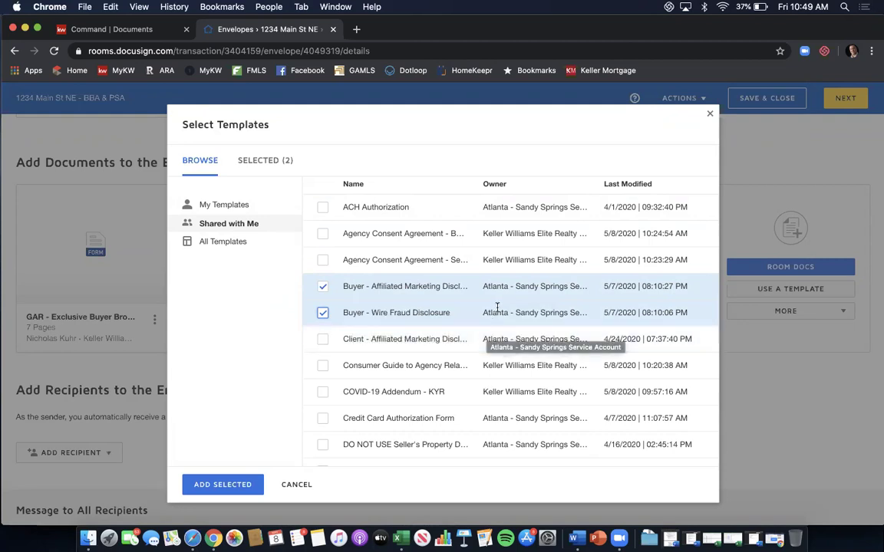
pyautogui.scroll(-1, 504, 258)
pyautogui.scroll(-5, 505, 259)
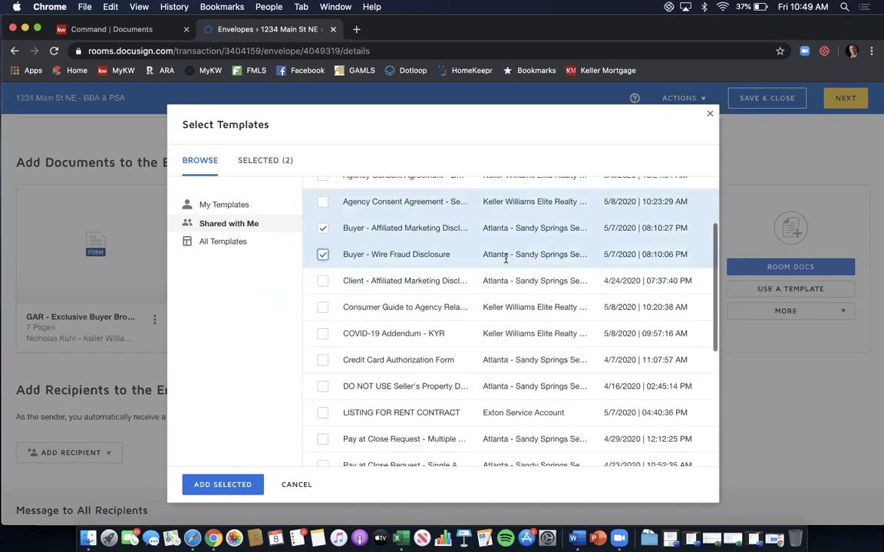
pyautogui.scroll(-1, 505, 262)
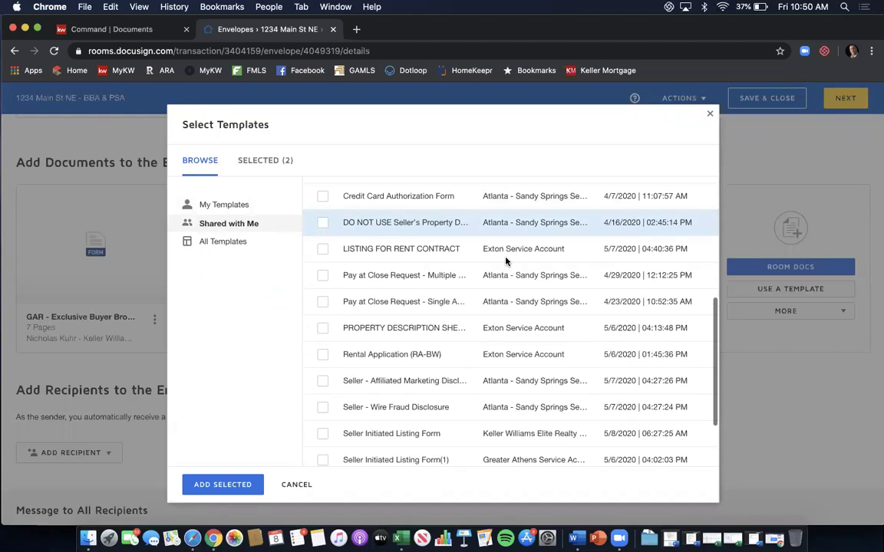
pyautogui.scroll(-1, 505, 259)
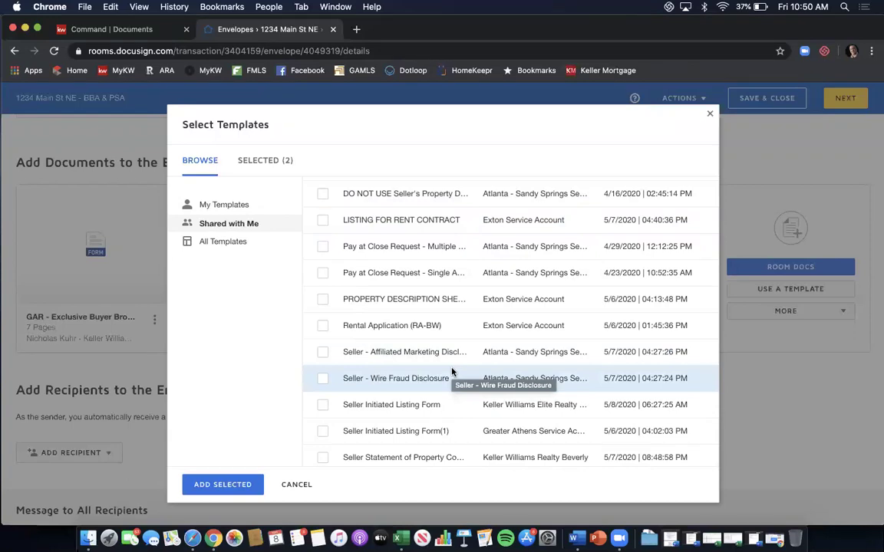
pyautogui.scroll(5, 452, 372)
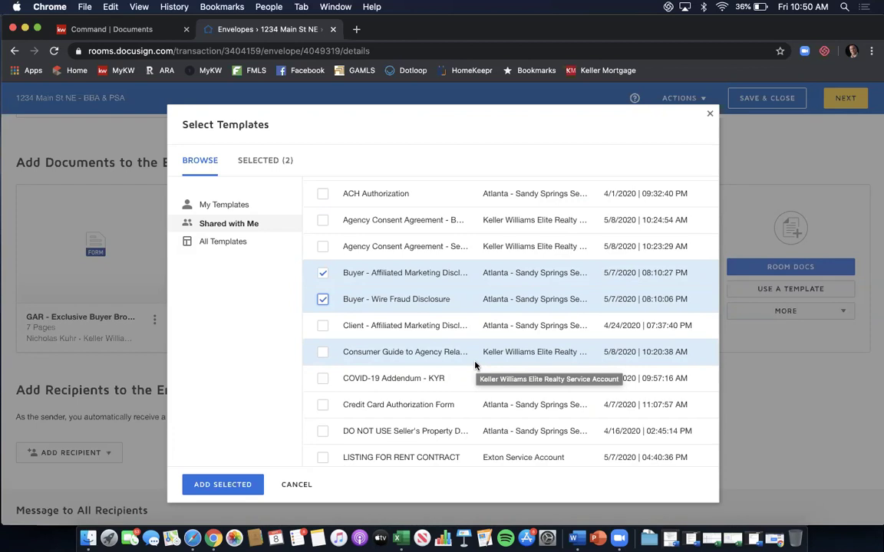
pyautogui.click(224, 483)
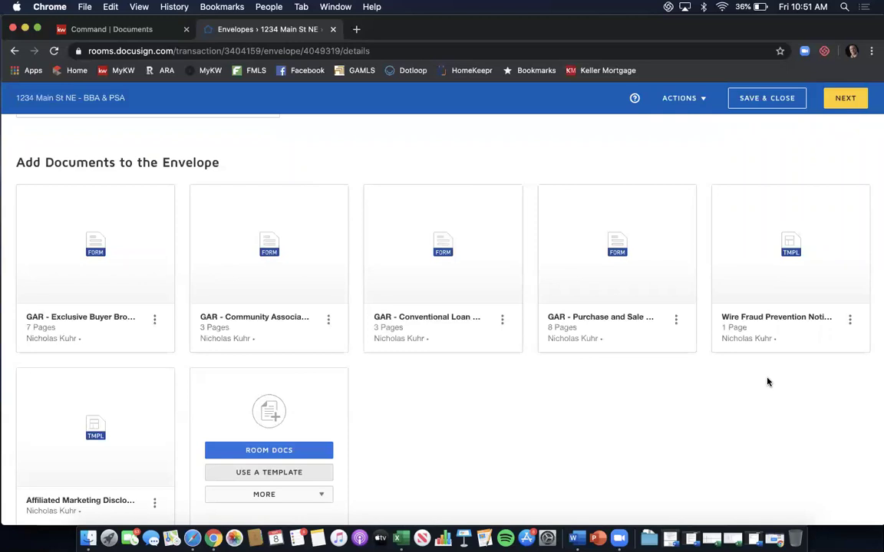
# Order documents: buyer brokerage, wire fraud, affiliated marketing, purchase and sale, conventional loan, community association.
pyautogui.moveTo(870, 300)
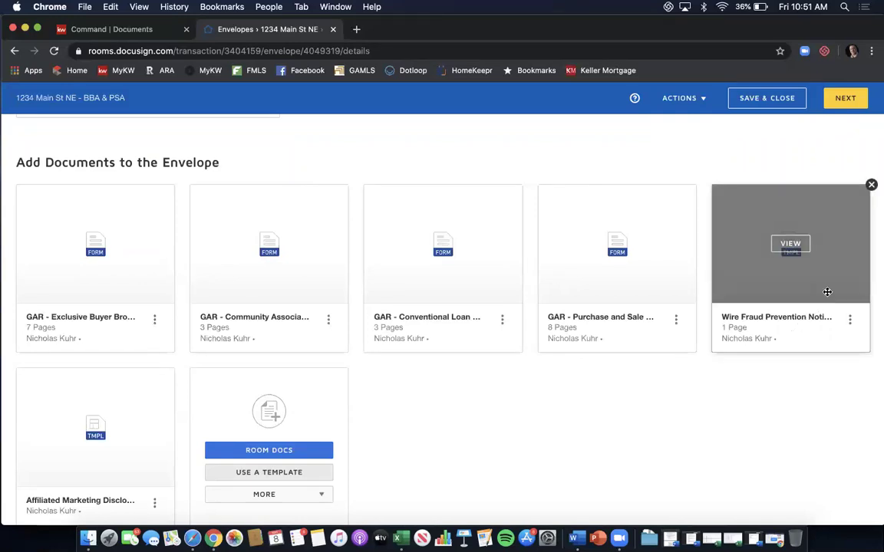
pyautogui.moveTo(826, 291); pyautogui.dragTo(271, 303)
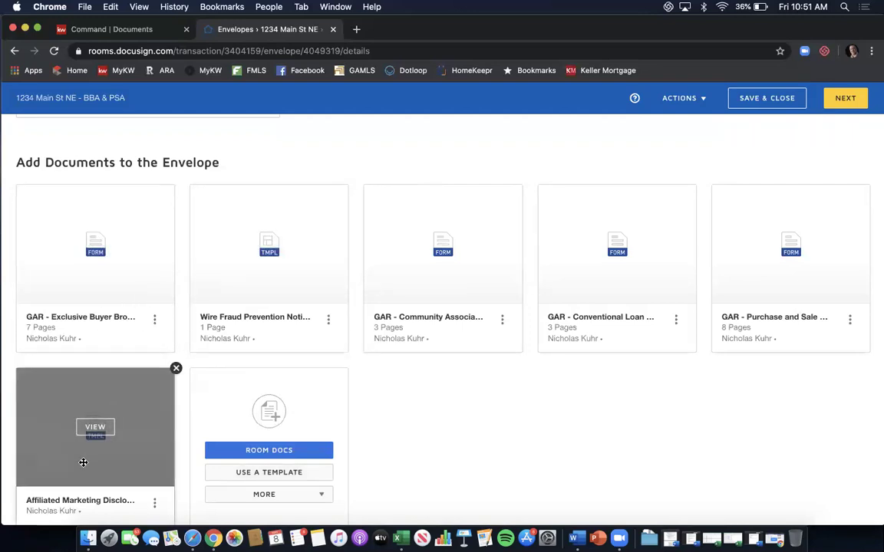
pyautogui.moveTo(82, 463); pyautogui.dragTo(455, 293)
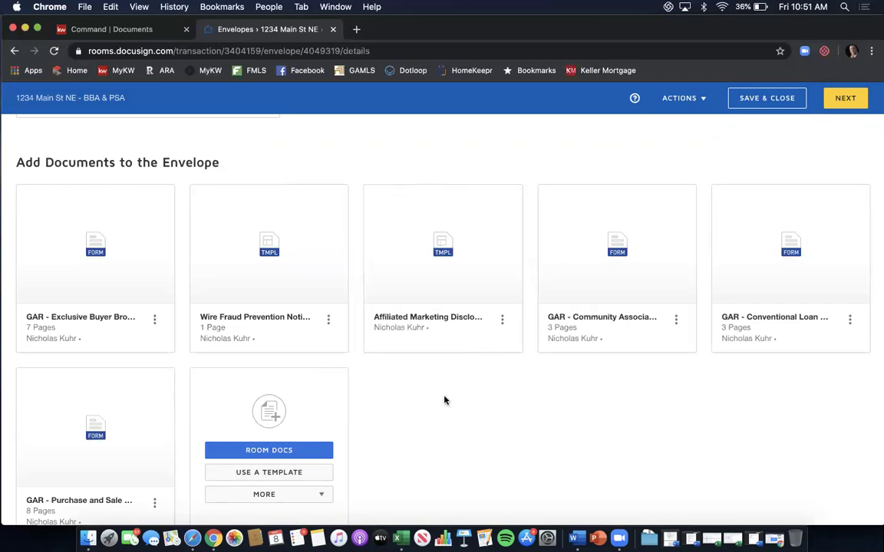
pyautogui.moveTo(117, 443); pyautogui.dragTo(663, 277)
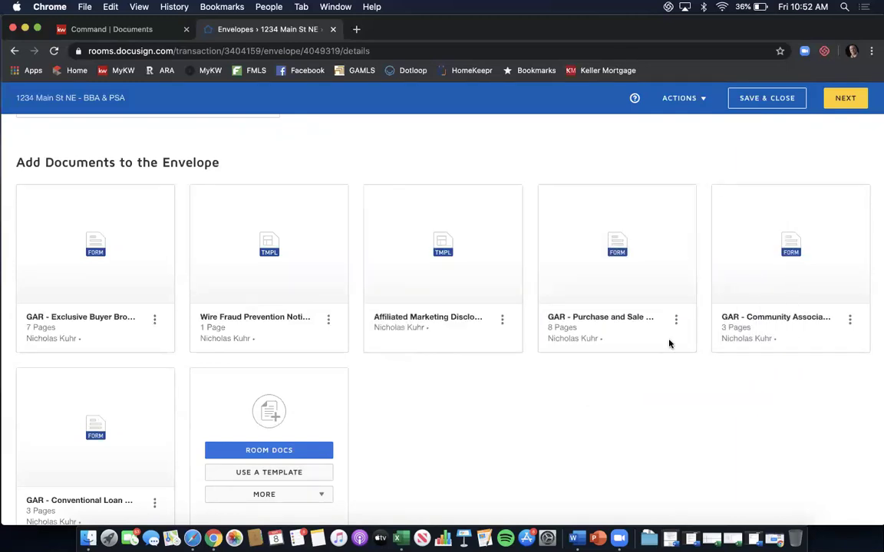
pyautogui.moveTo(758, 267); pyautogui.dragTo(73, 447)
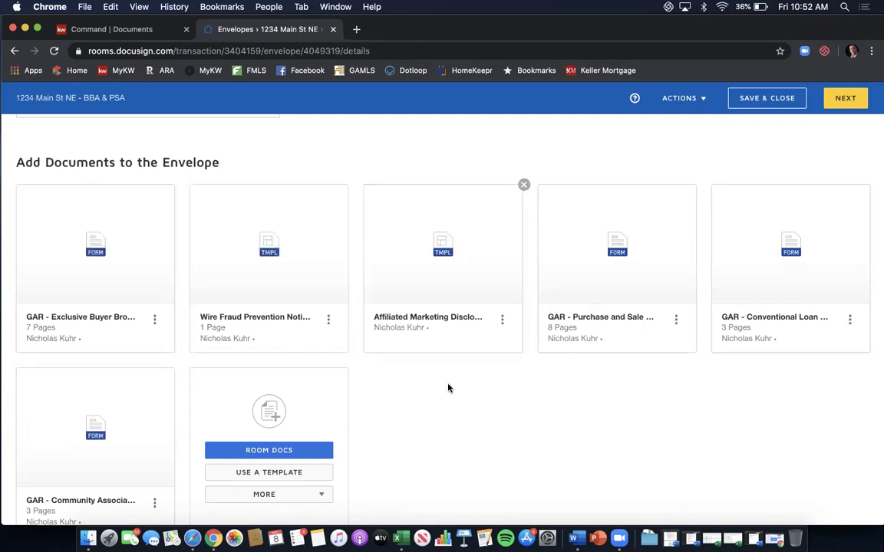
pyautogui.scroll(-1, 445, 394)
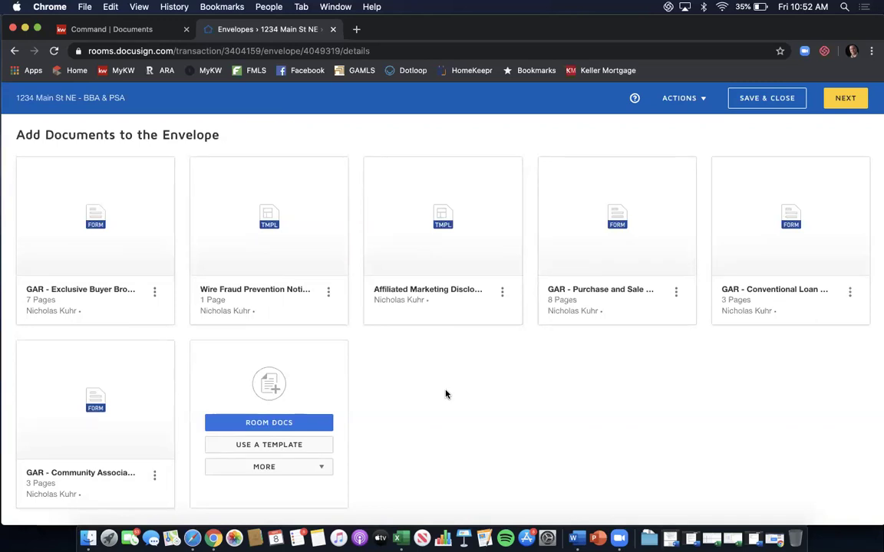
# Choose Pre-Tagged Roles from the Add Recipient menu.
pyautogui.scroll(-5, 446, 395)
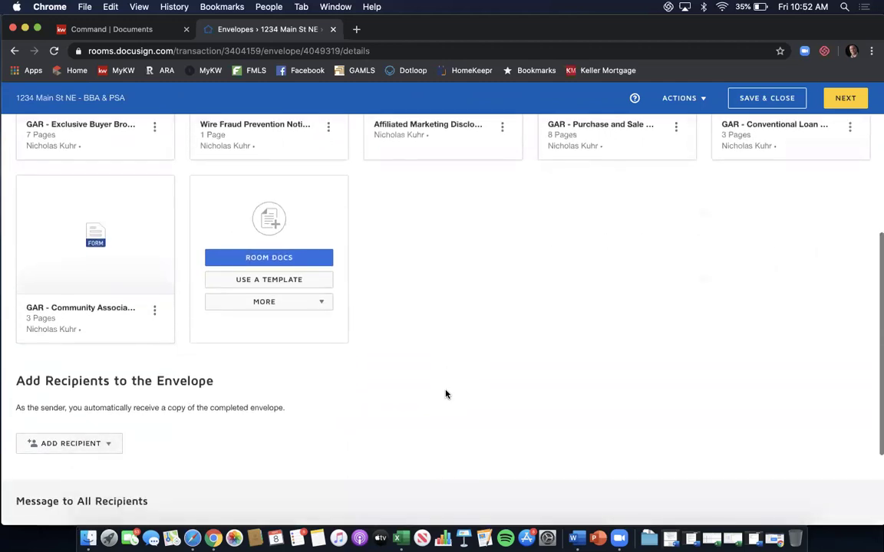
pyautogui.scroll(-3, 446, 395)
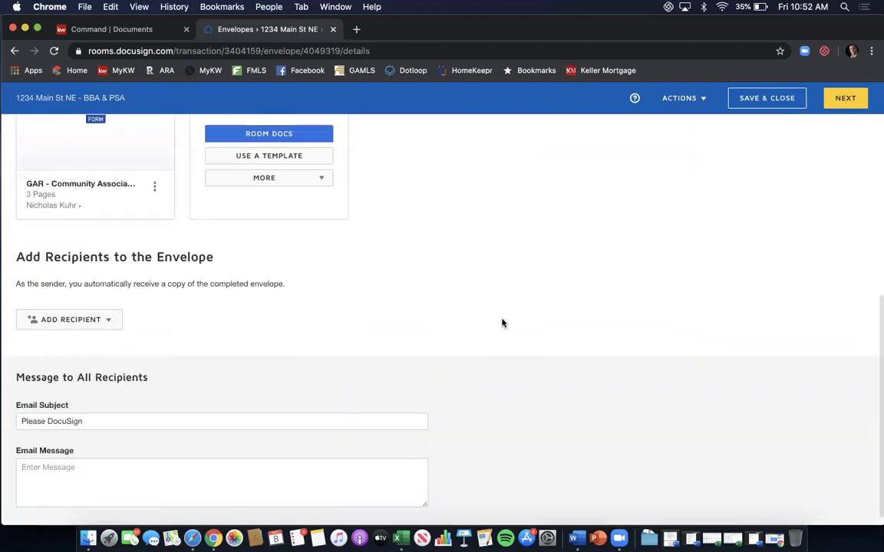
pyautogui.scroll(-1, 502, 323)
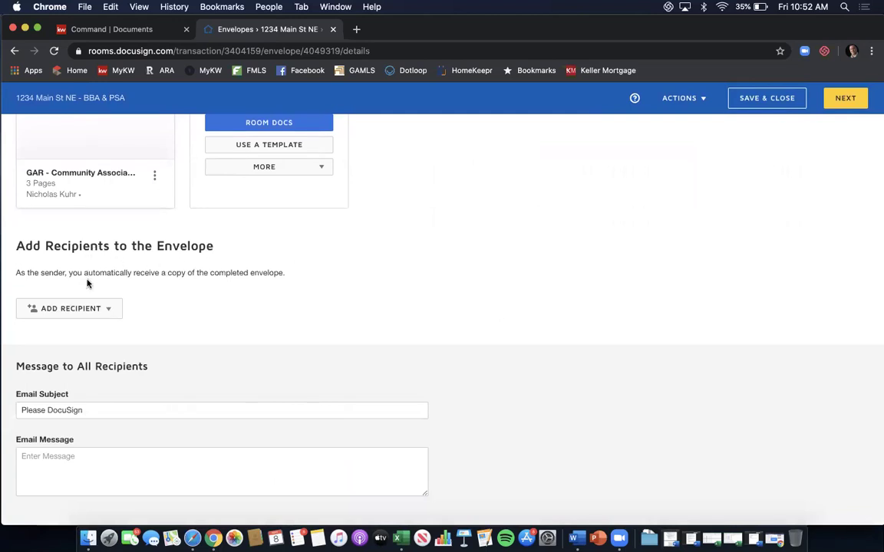
pyautogui.click(109, 310)
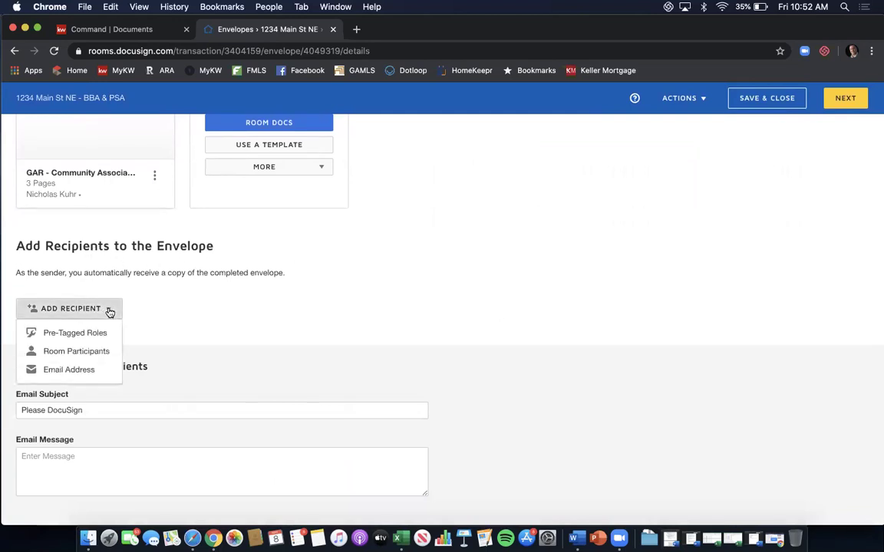
pyautogui.click(76, 333)
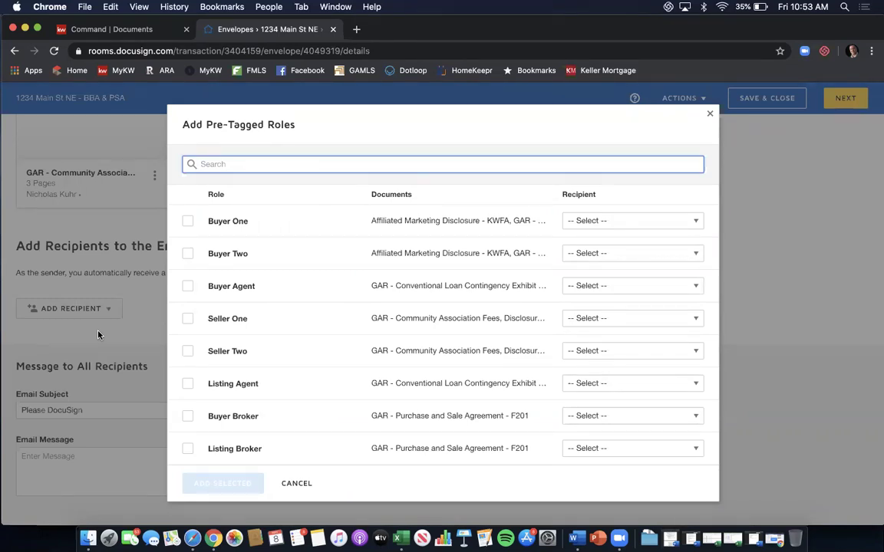
# Assign a contact to each of Buyer One, Buyer Two and Buyer Agent, then add them as recipients.
pyautogui.click(633, 225)
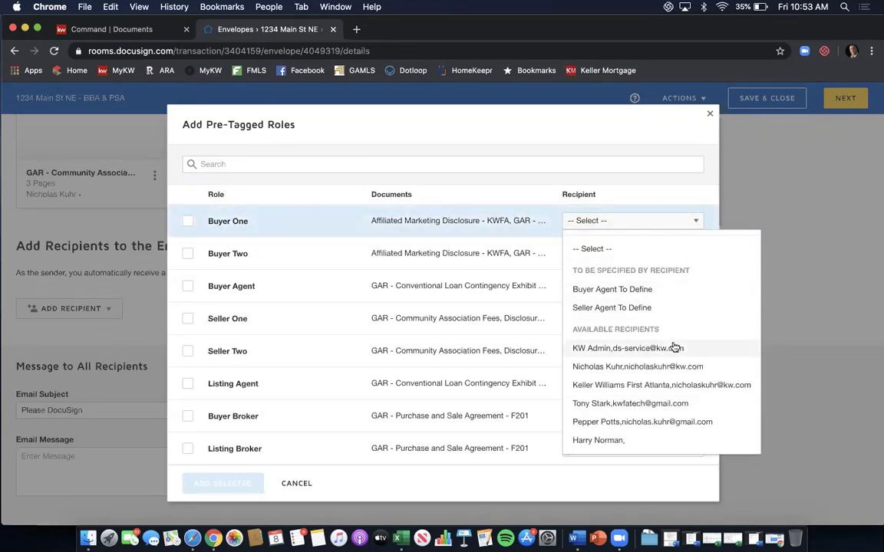
pyautogui.click(651, 404)
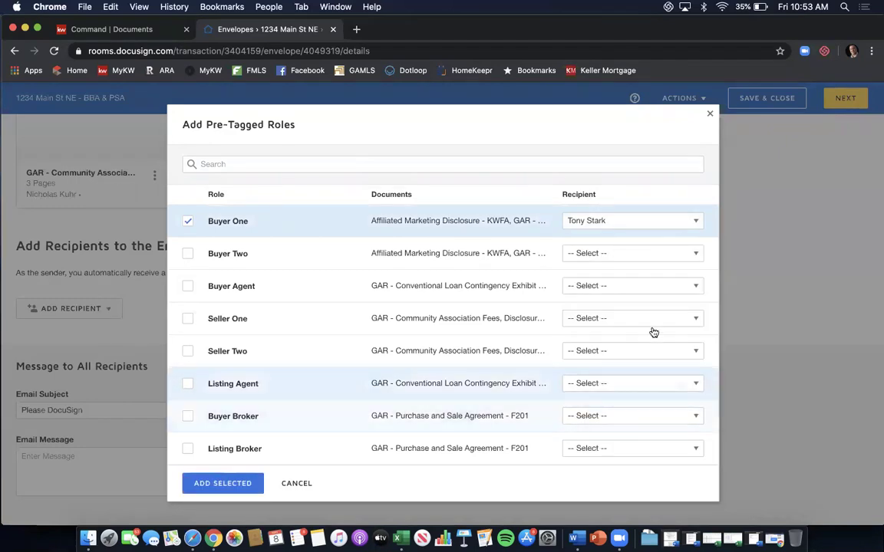
pyautogui.click(656, 259)
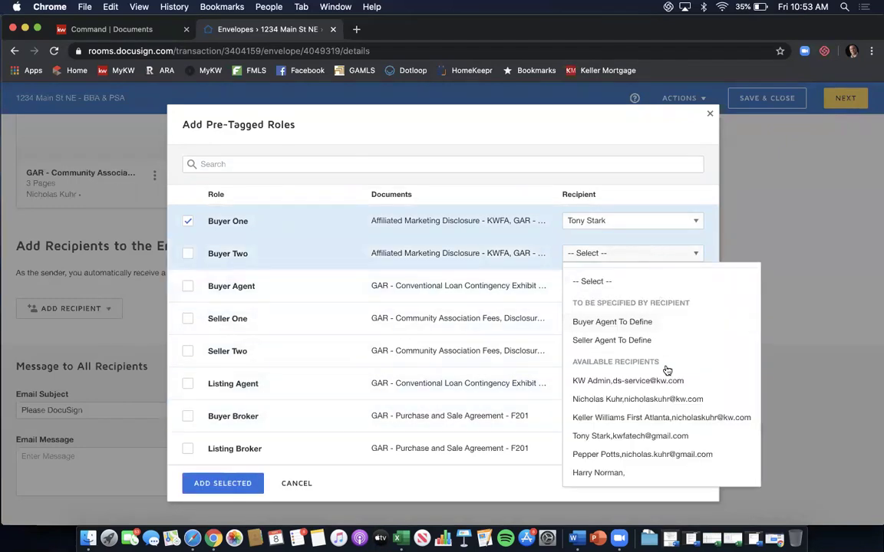
pyautogui.click(660, 453)
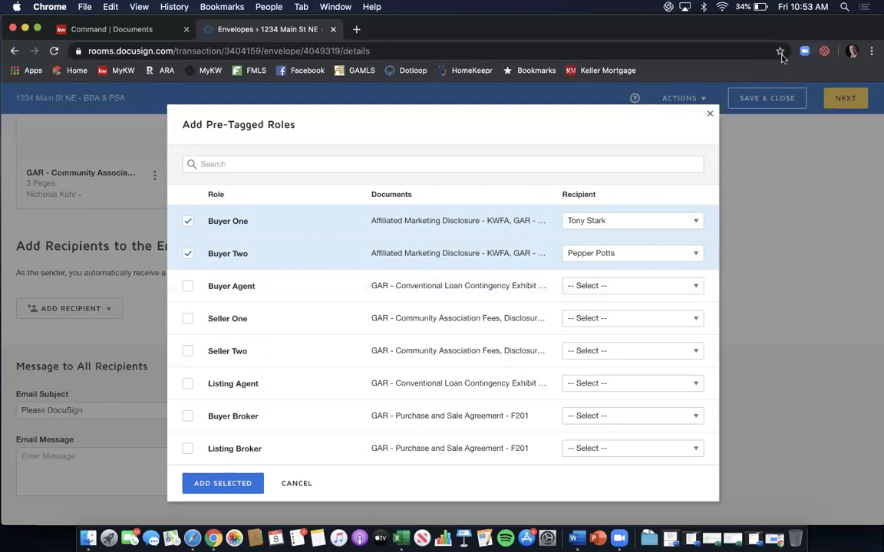
pyautogui.press('XF86AudioRaiseVolume')
pyautogui.press('XF86AudioRaiseVolume')
pyautogui.press('XF86AudioRaiseVolume')
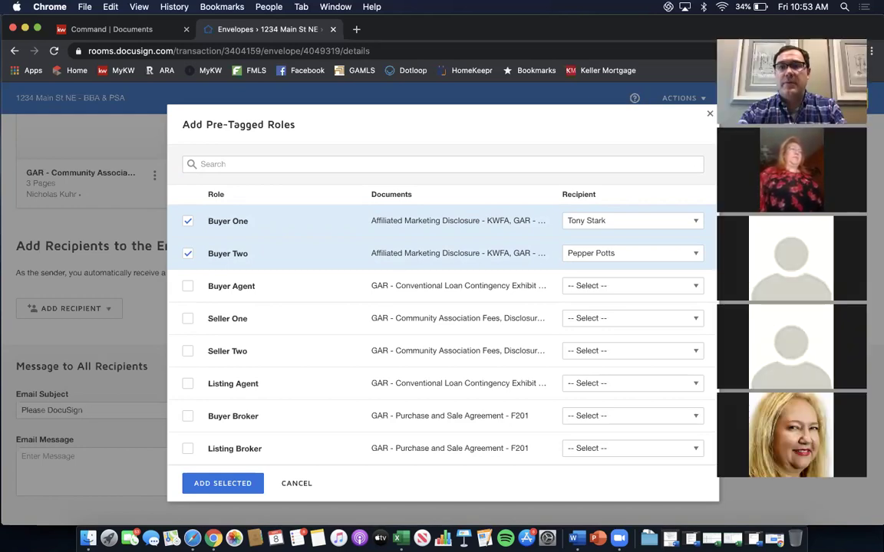
pyautogui.click(731, 37)
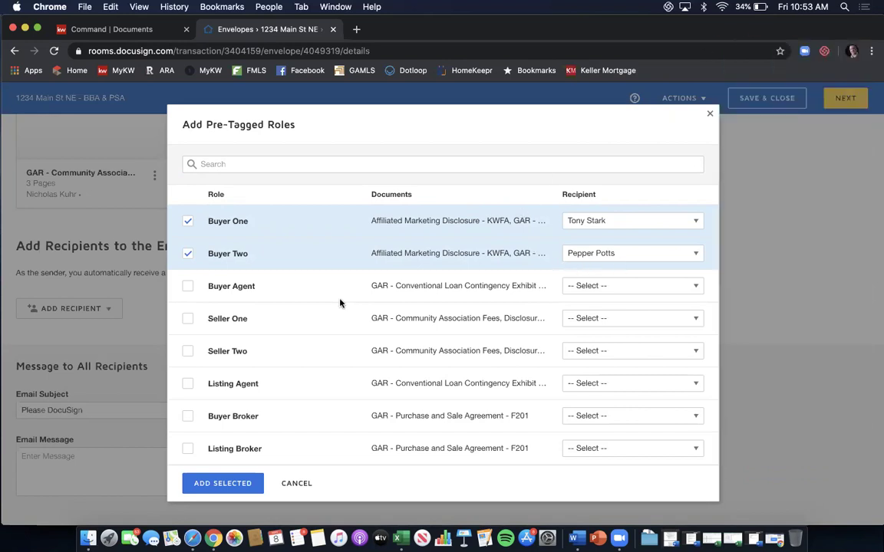
pyautogui.click(588, 286)
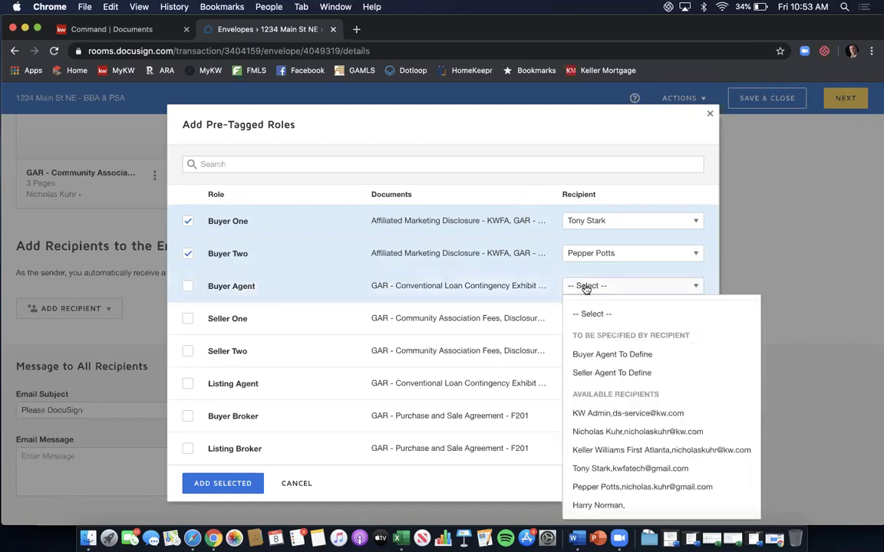
pyautogui.click(672, 431)
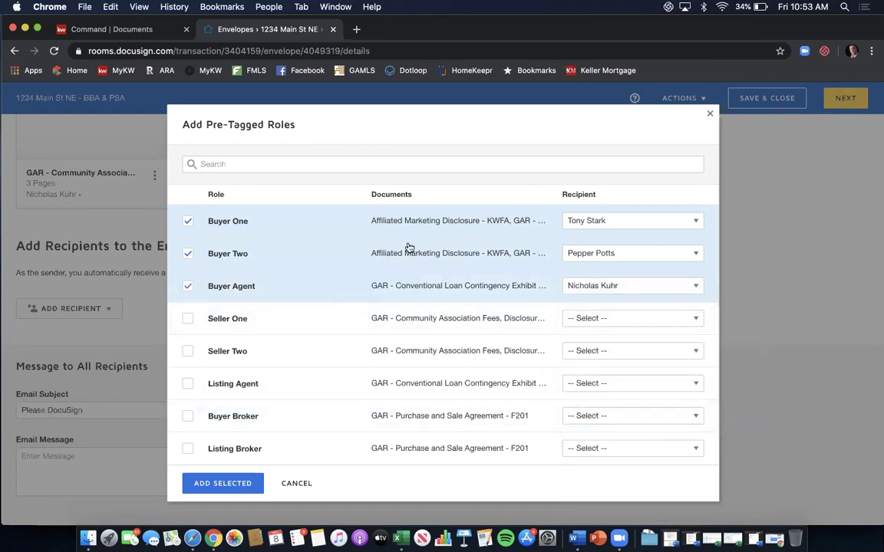
pyautogui.click(223, 484)
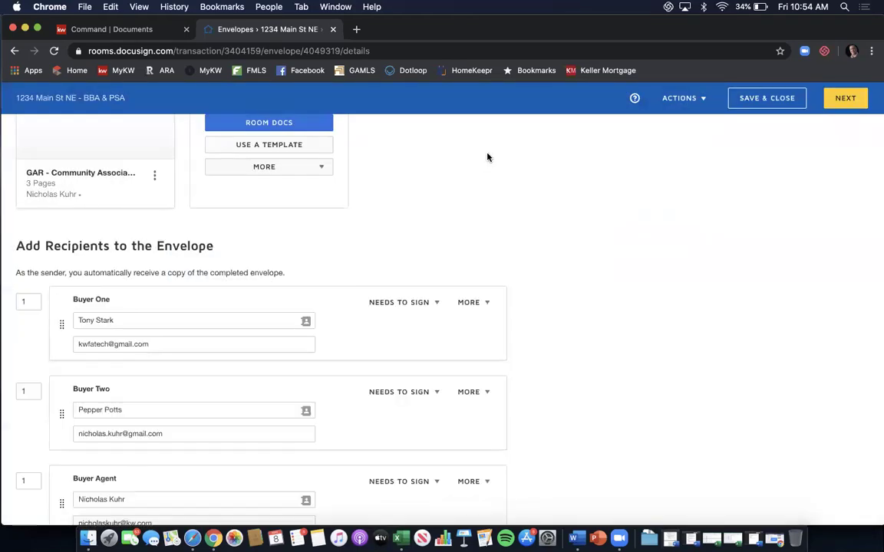
# Set the routing order to 2 for Buyer Two and 3 for Buyer Agent.
pyautogui.scroll(-2, 487, 157)
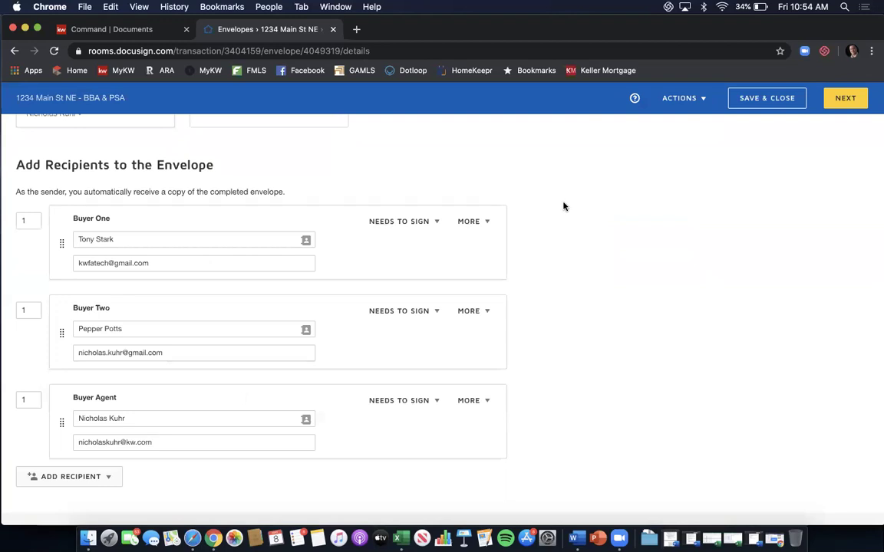
pyautogui.scroll(-1, 563, 206)
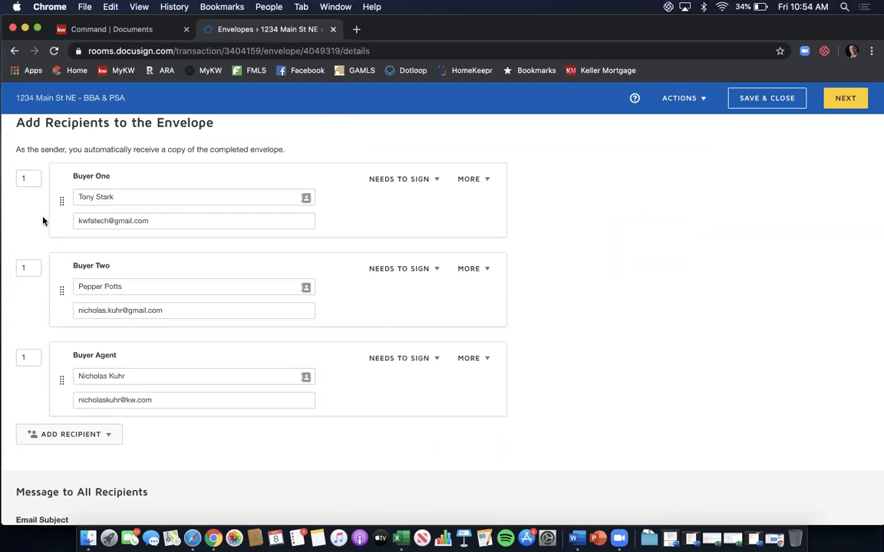
pyautogui.click(33, 261)
pyautogui.press('BackSpace')
pyautogui.write('2')
pyautogui.click(36, 308)
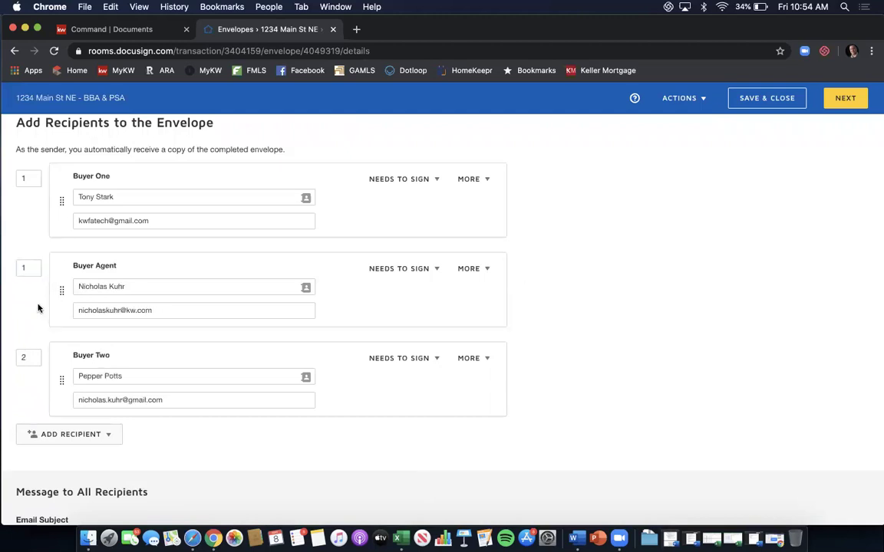
pyautogui.moveTo(29, 267); pyautogui.dragTo(12, 272)
pyautogui.write('3')
pyautogui.click(29, 292)
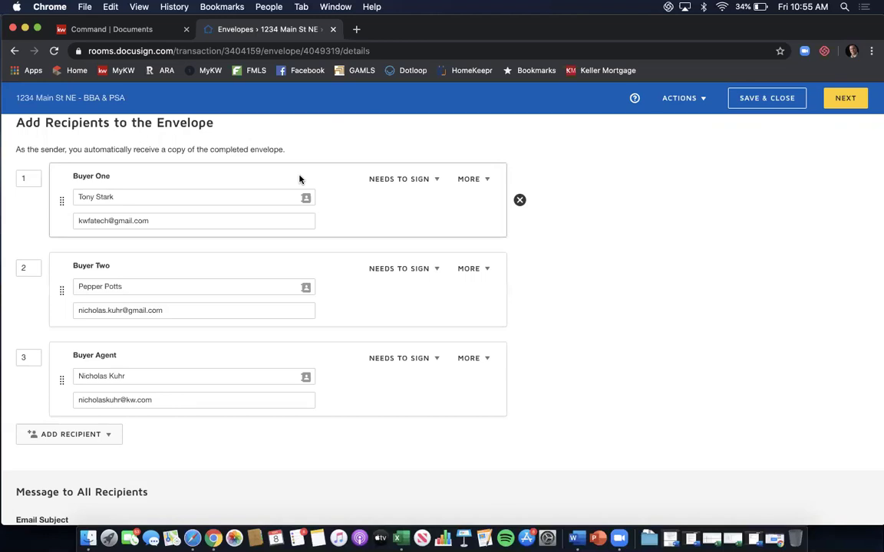
# Review Buyer One's Needs to Sign and More options without changing them.
pyautogui.click(436, 181)
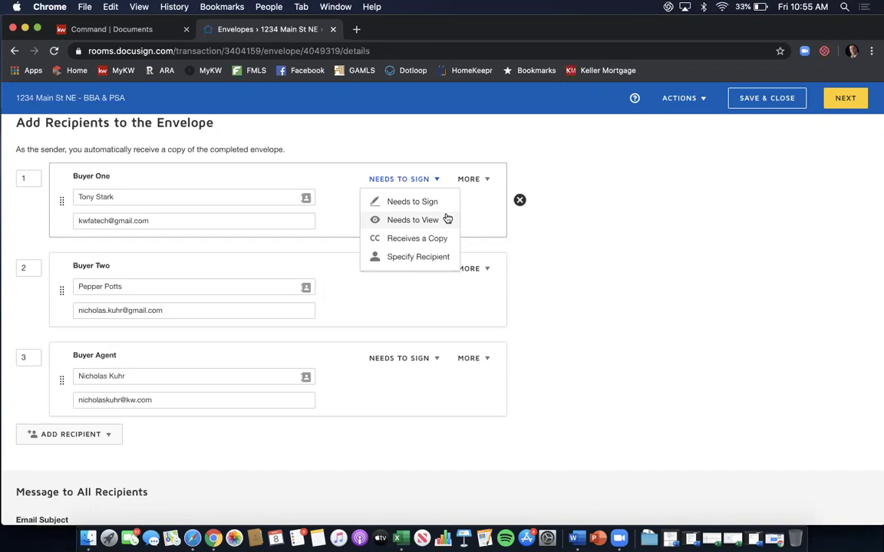
pyautogui.click(501, 212)
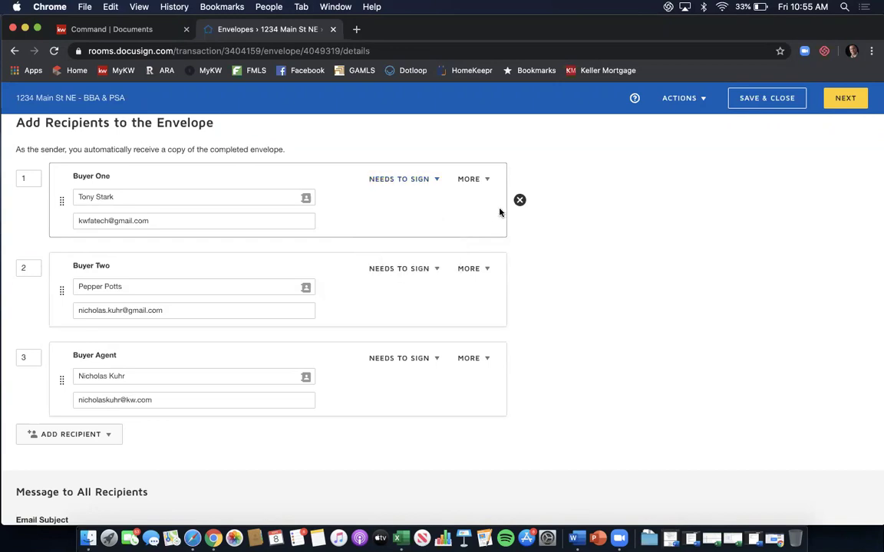
pyautogui.click(488, 181)
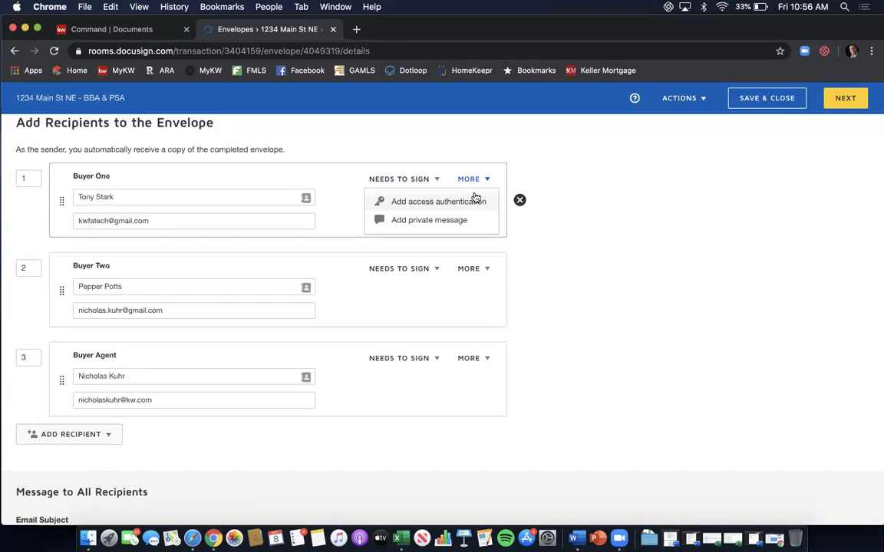
pyautogui.click(474, 197)
pyautogui.click(169, 272)
pyautogui.write('12344')
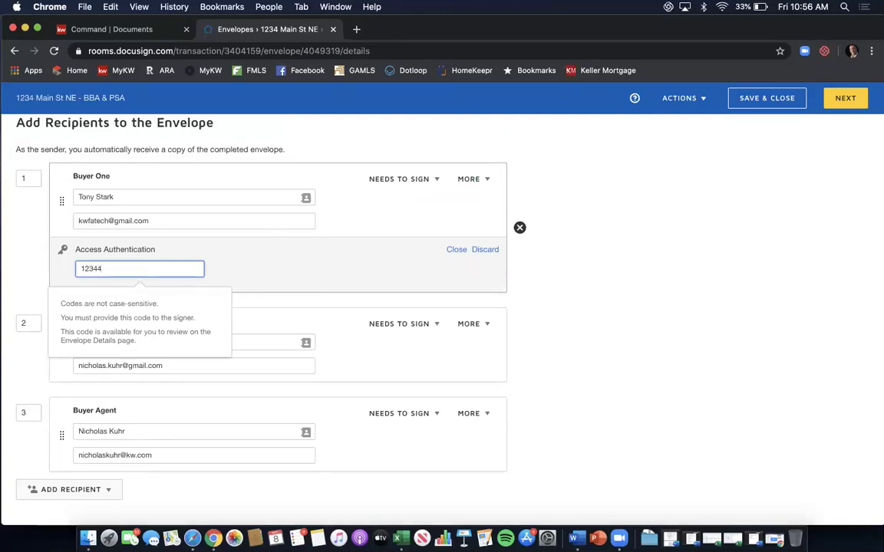
pyautogui.press('BackSpace')
pyautogui.write('5')
pyautogui.click(481, 250)
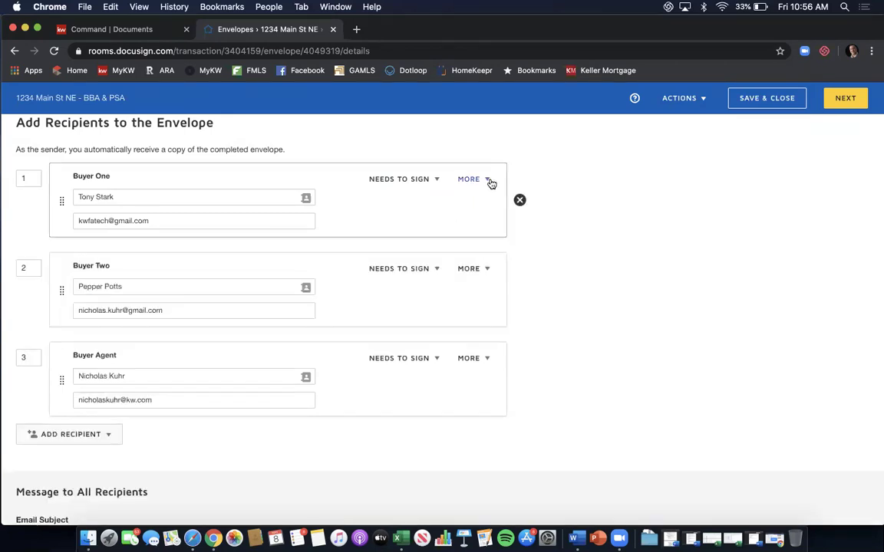
pyautogui.click(488, 181)
pyautogui.click(468, 219)
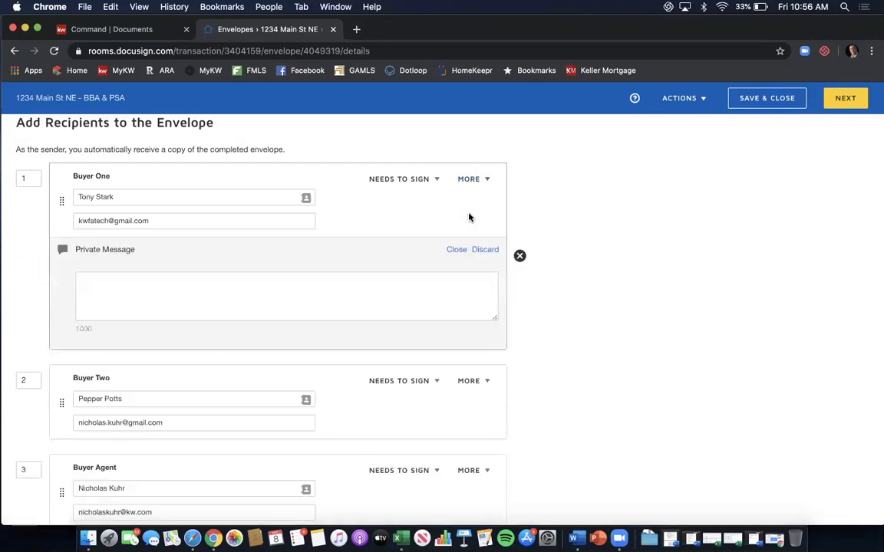
pyautogui.click(399, 280)
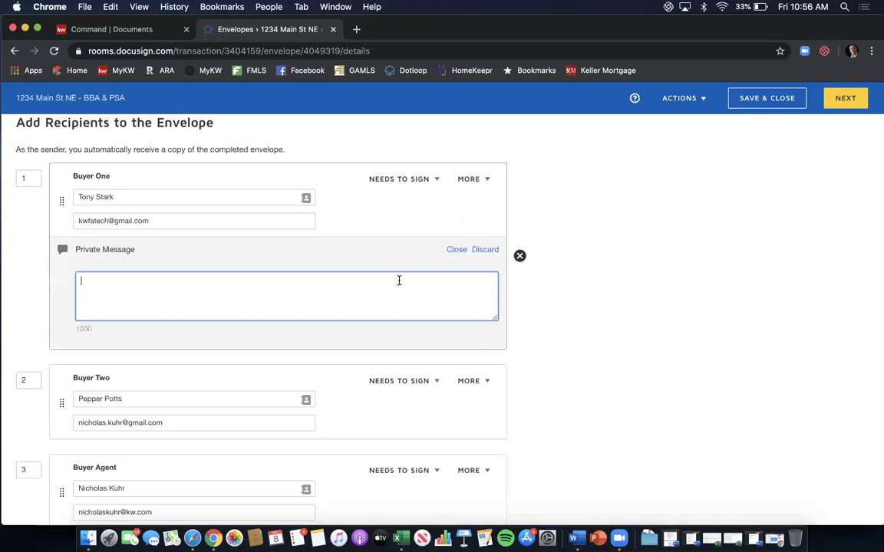
pyautogui.write('Hi Tony, please sign before Pepper')
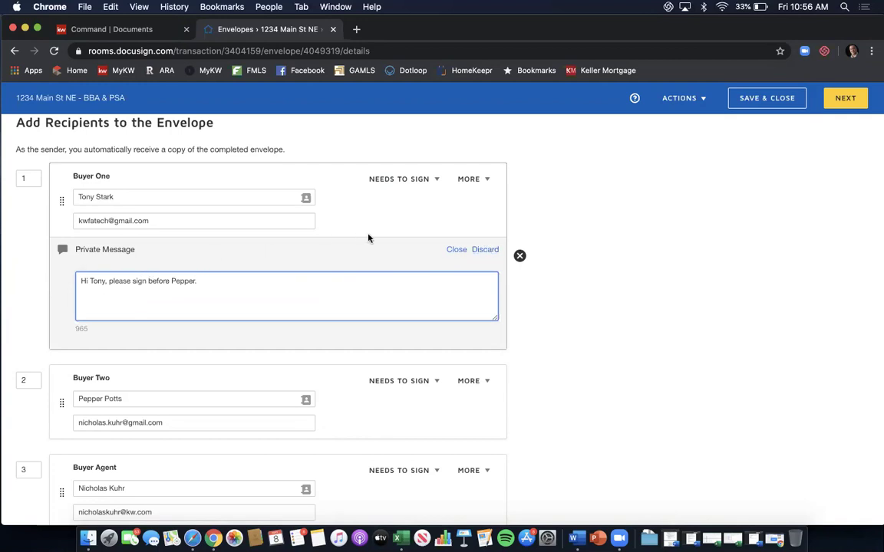
pyautogui.click(488, 251)
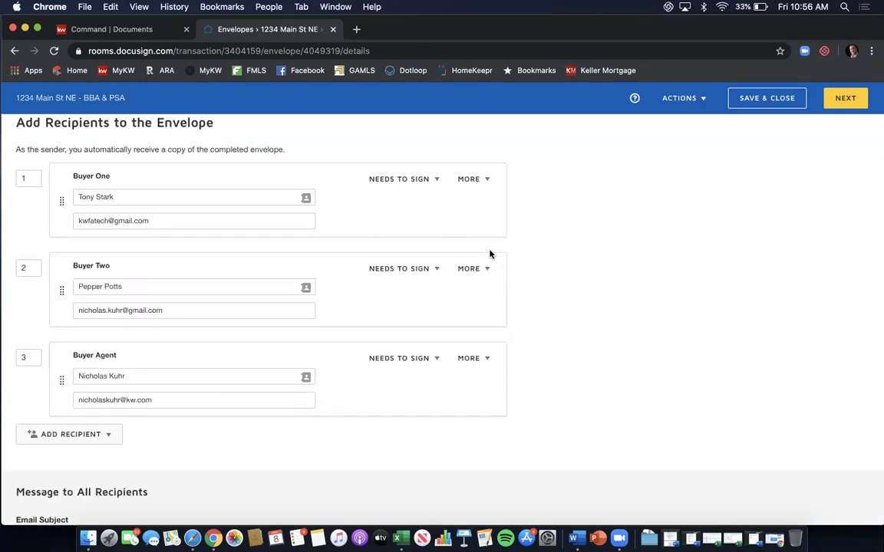
# Append '- 1234 Main St NE - BBA & PSA' to the email subject.
pyautogui.scroll(-2, 568, 213)
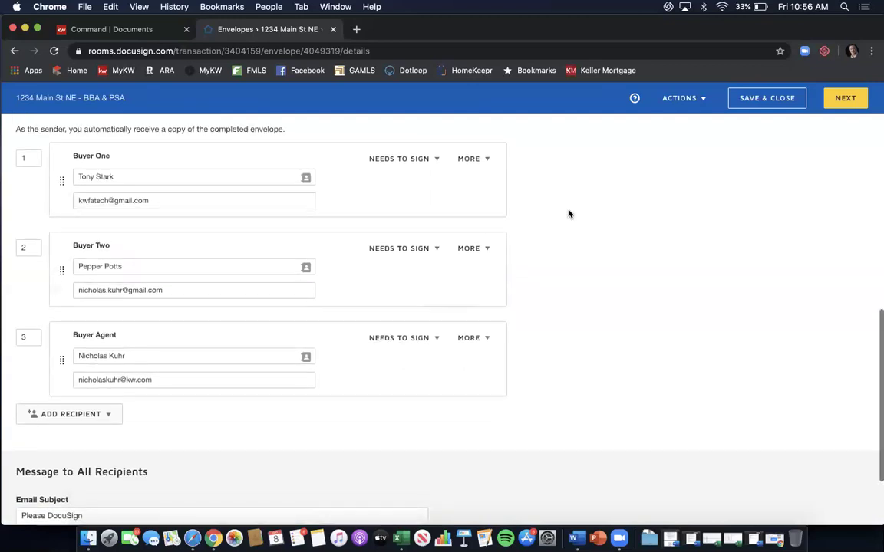
pyautogui.scroll(-1, 569, 213)
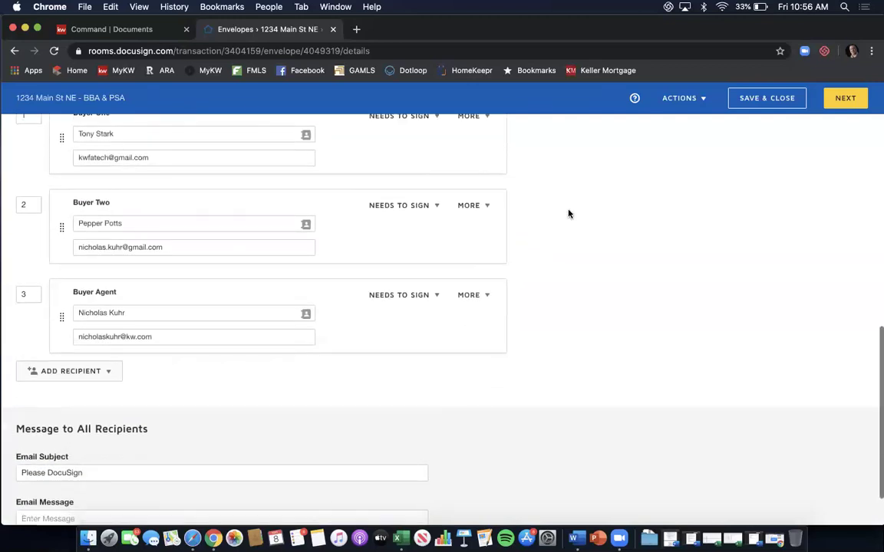
pyautogui.scroll(-3, 569, 213)
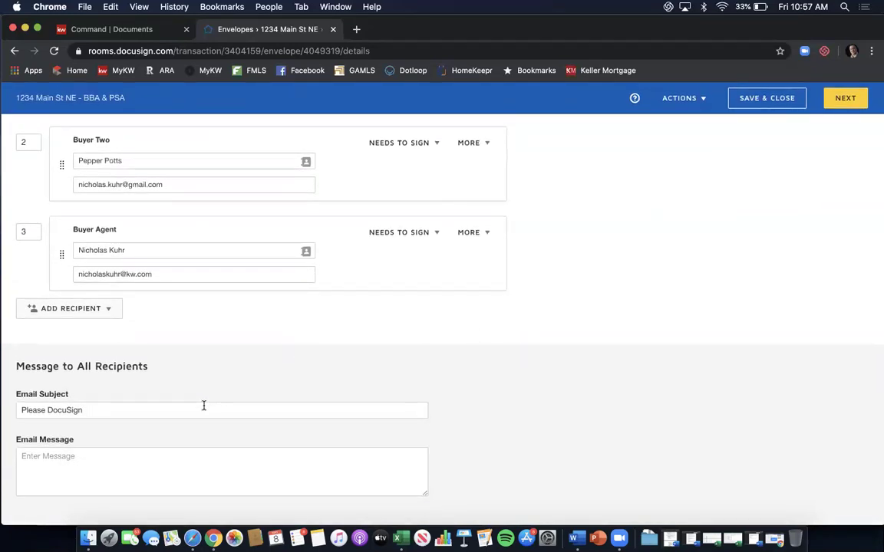
pyautogui.click(122, 415)
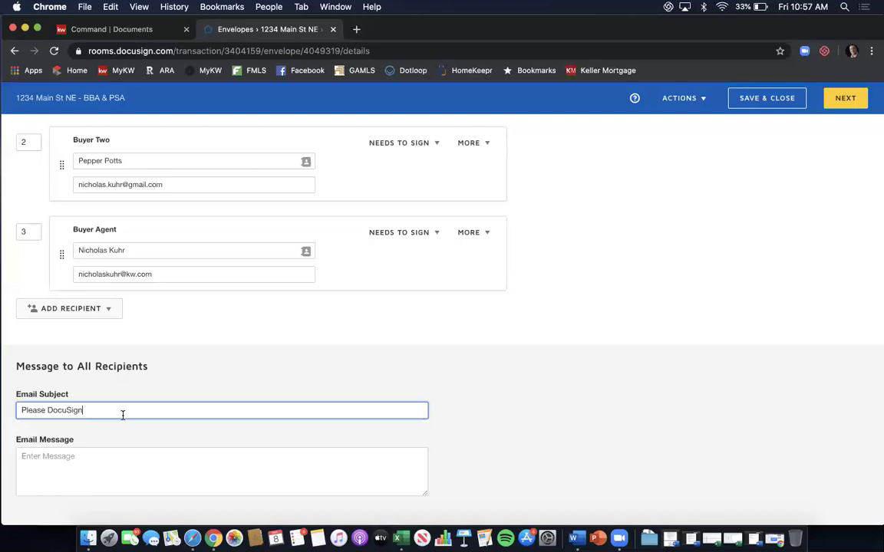
pyautogui.write('- 1234 Main St NE - BBA & PSA')
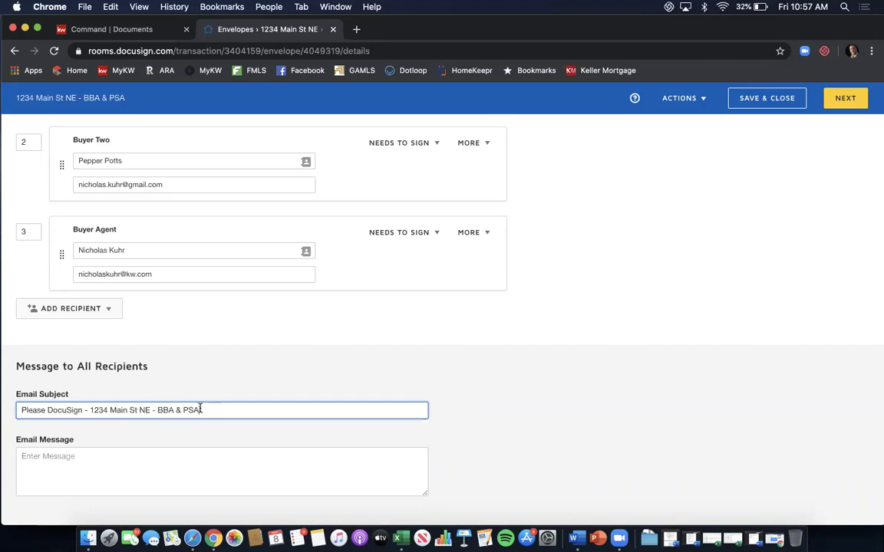
# Write the message 'Please review and sign documents. Thank you,' followed by the sender's first name.
pyautogui.click(117, 468)
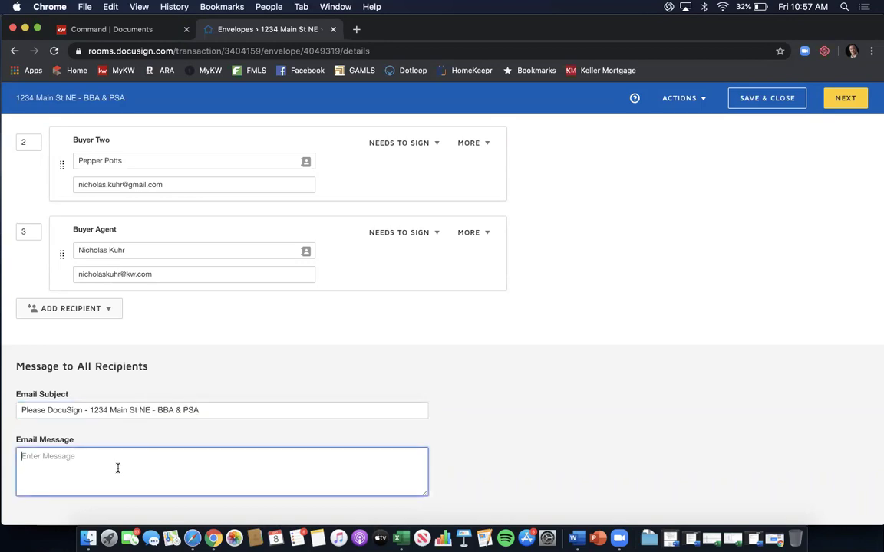
pyautogui.write('Please review and sign documents.  Thank you,')
pyautogui.press('Return')
pyautogui.press('BackSpace')
pyautogui.write('Nick')
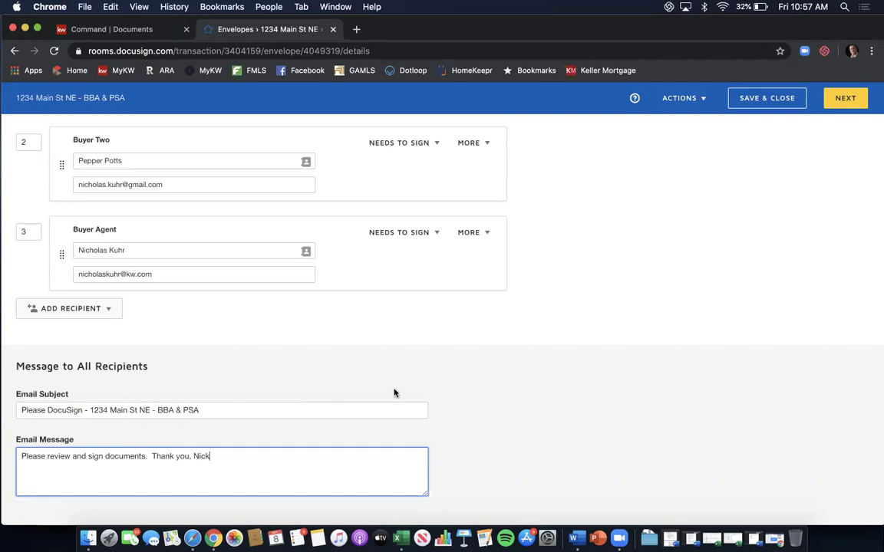
pyautogui.scroll(3, 665, 350)
pyautogui.scroll(10, 664, 350)
pyautogui.scroll(2, 664, 350)
pyautogui.scroll(-6, 664, 349)
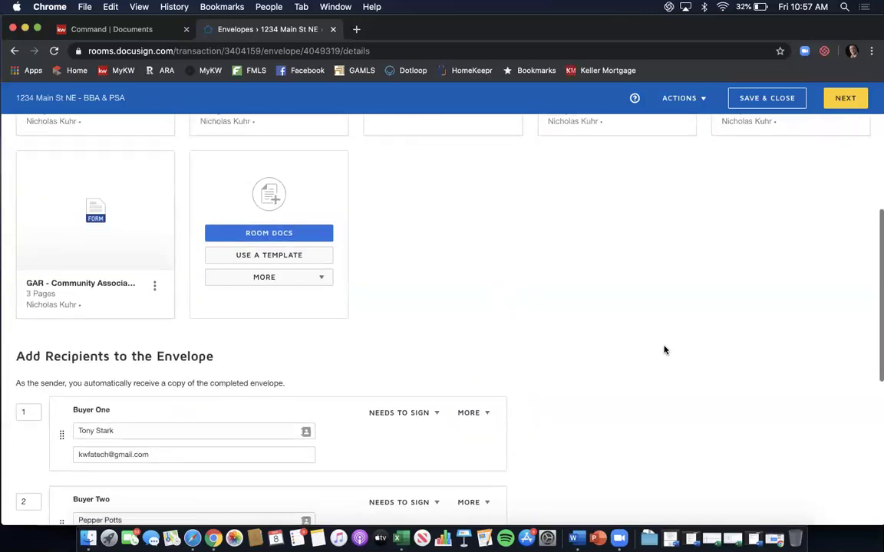
pyautogui.scroll(-5, 665, 350)
pyautogui.scroll(-6, 664, 349)
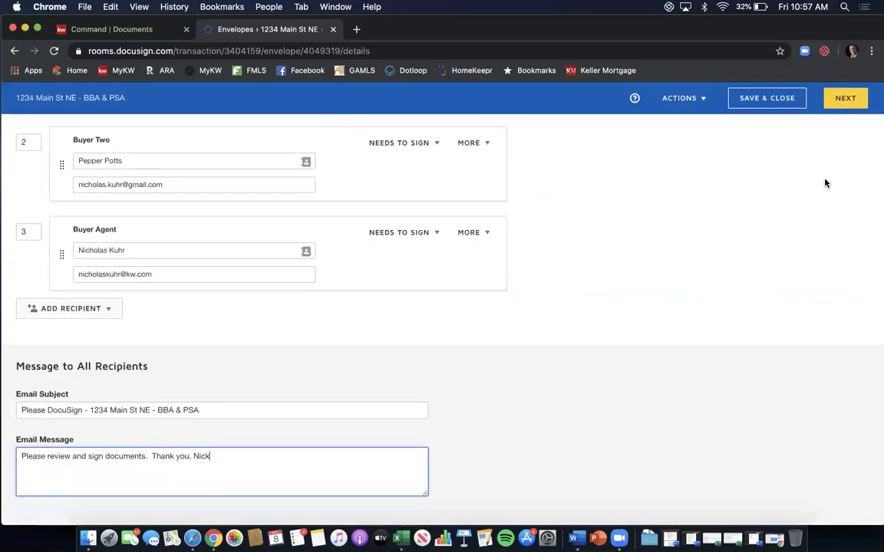
# Go to Add Fields, collapse thumbnails into a document list, and select the buyer agent as recipient.
pyautogui.click(845, 99)
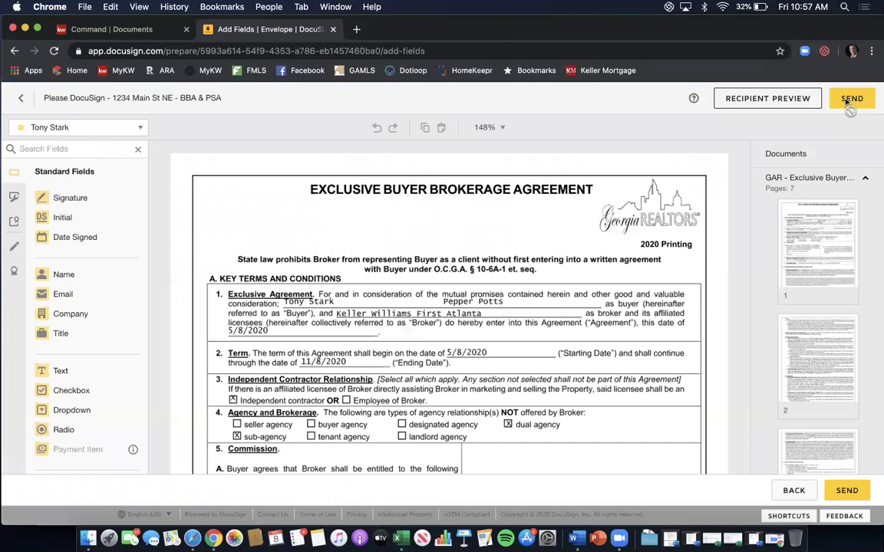
pyautogui.click(865, 177)
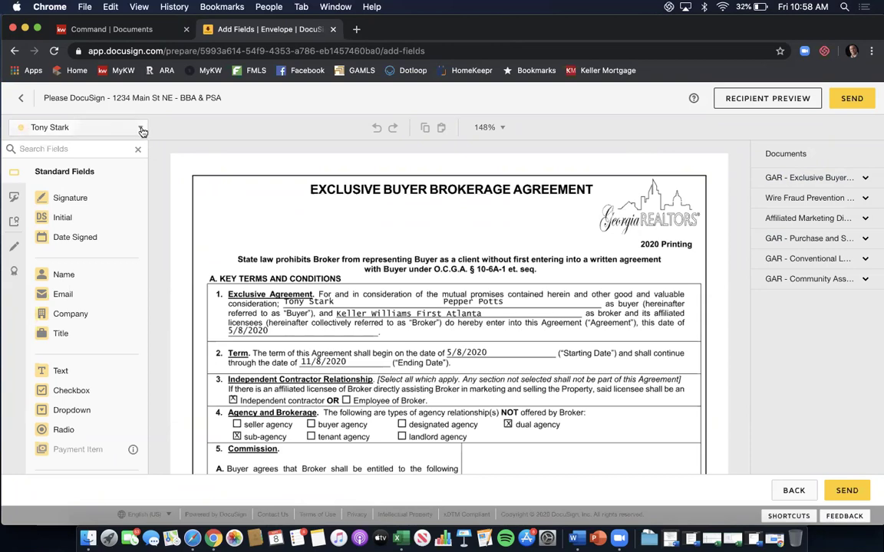
pyautogui.click(142, 131)
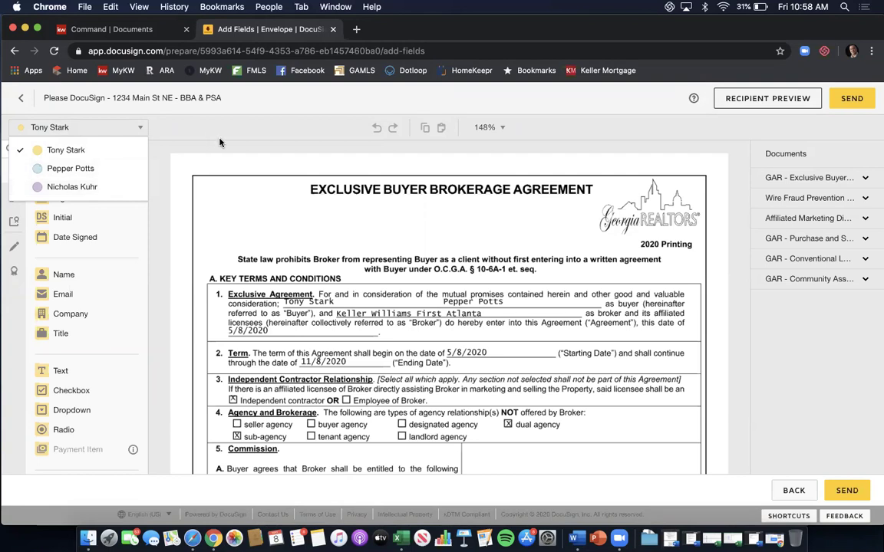
pyautogui.click(201, 179)
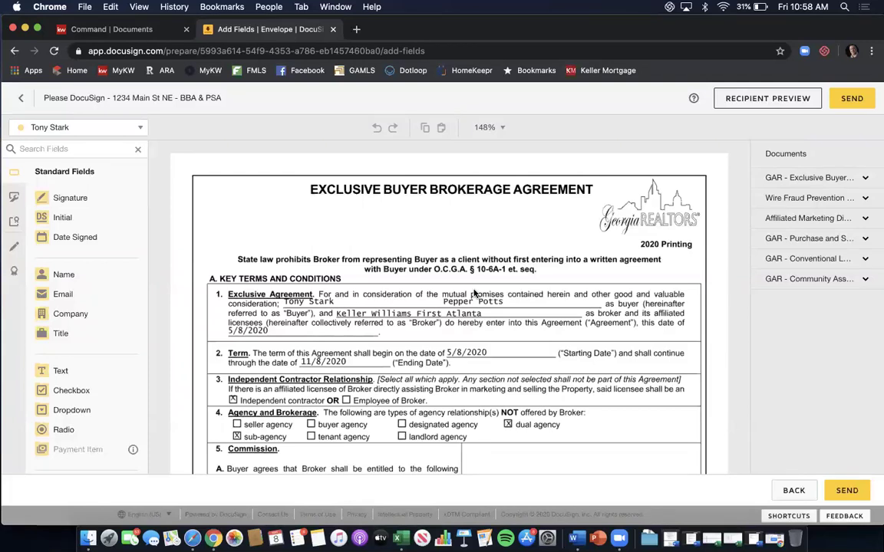
pyautogui.click(141, 129)
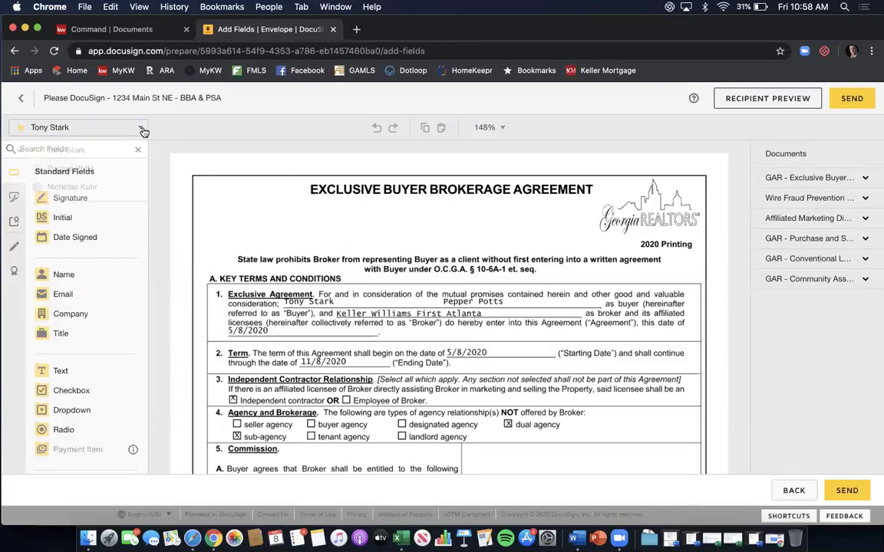
pyautogui.click(104, 188)
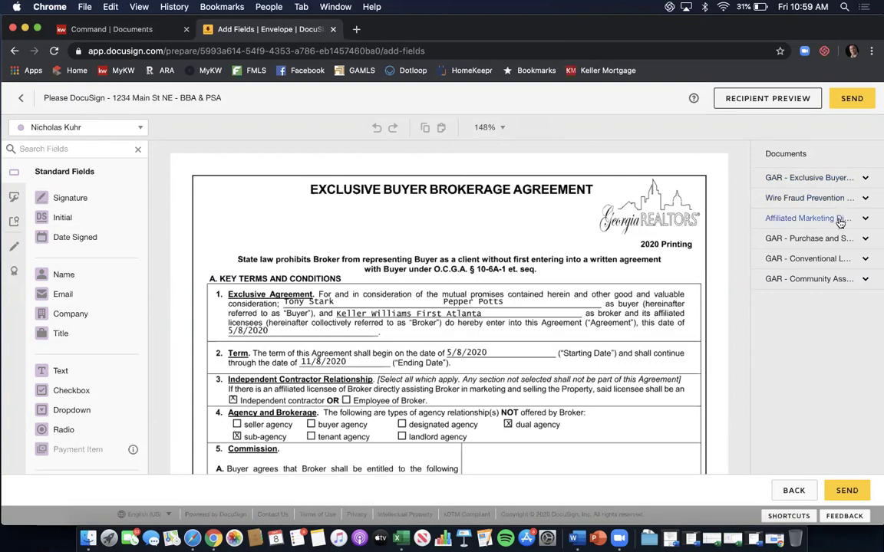
# Expand the agreement's page thumbnails and jump to page 7.
pyautogui.click(865, 178)
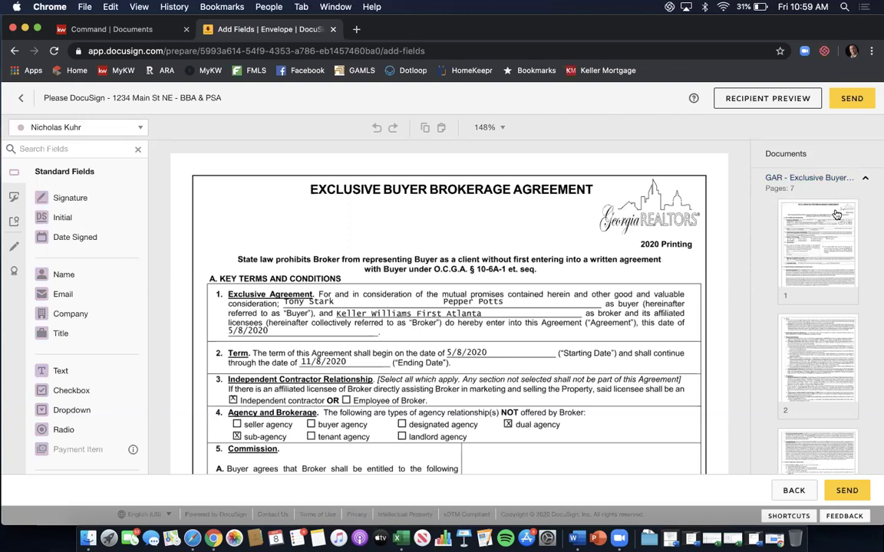
pyautogui.scroll(-5, 836, 215)
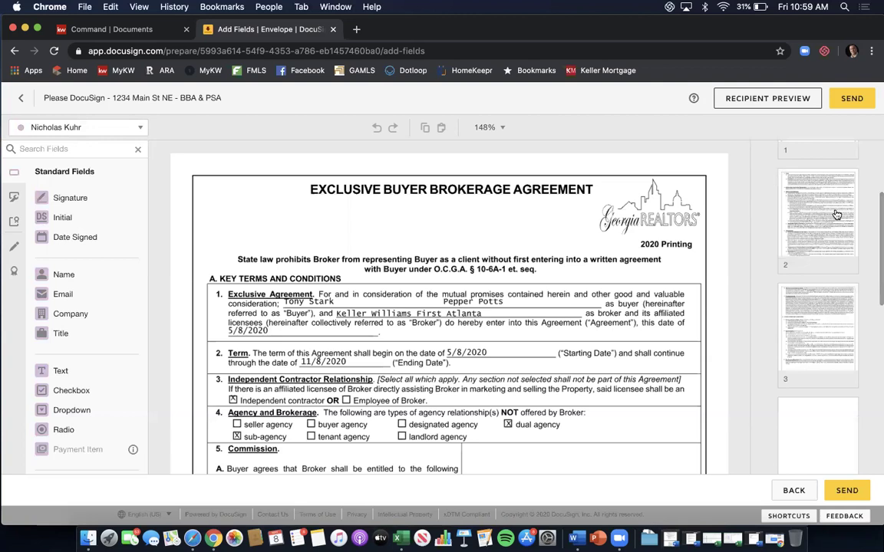
pyautogui.scroll(-5, 836, 215)
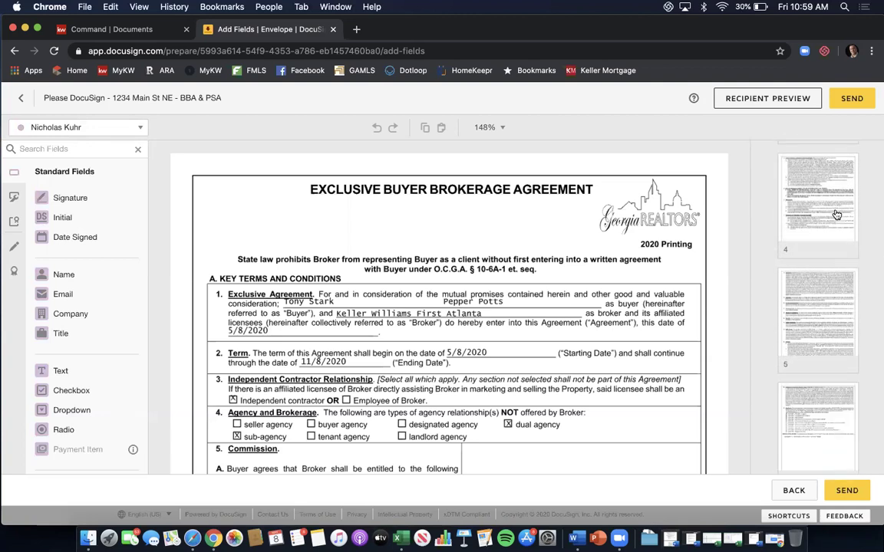
pyautogui.scroll(-5, 836, 215)
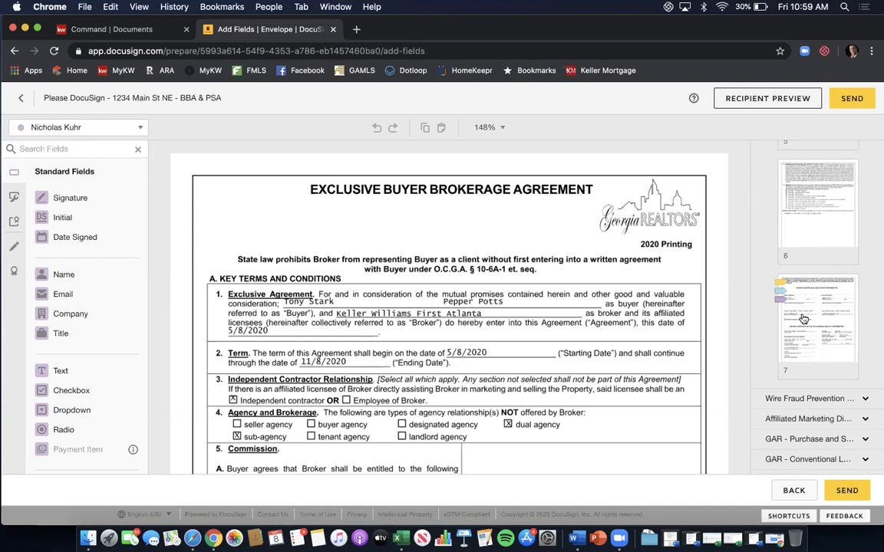
pyautogui.click(802, 319)
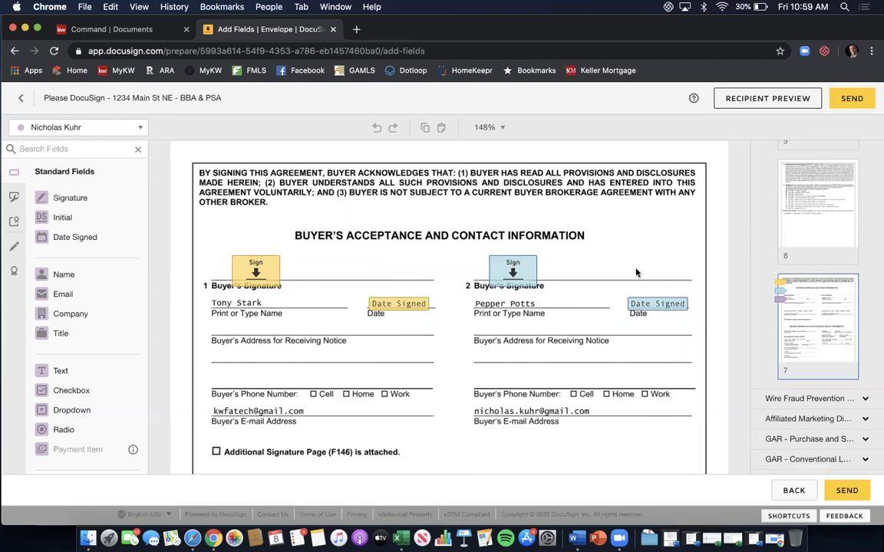
# Make Buyer One the recipient for new fields and scroll through page 7's signature tags.
pyautogui.click(127, 126)
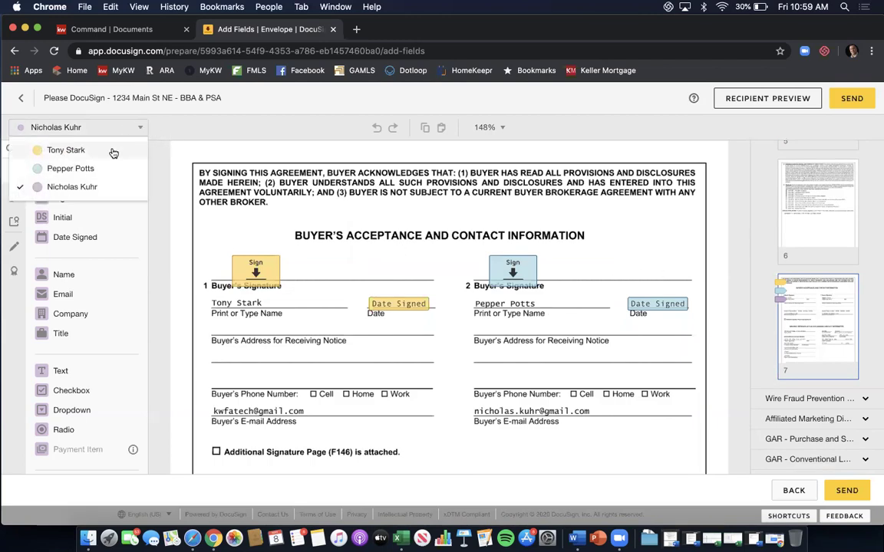
pyautogui.click(113, 152)
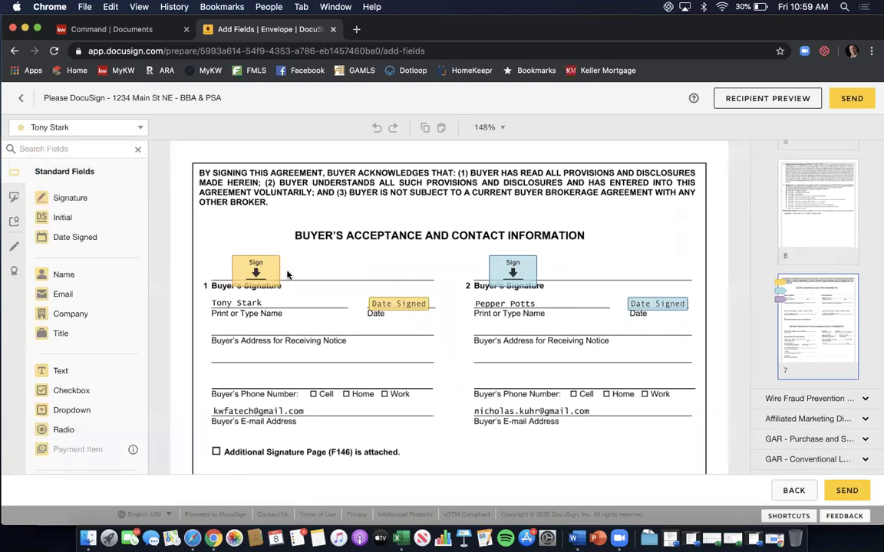
pyautogui.scroll(-5, 399, 299)
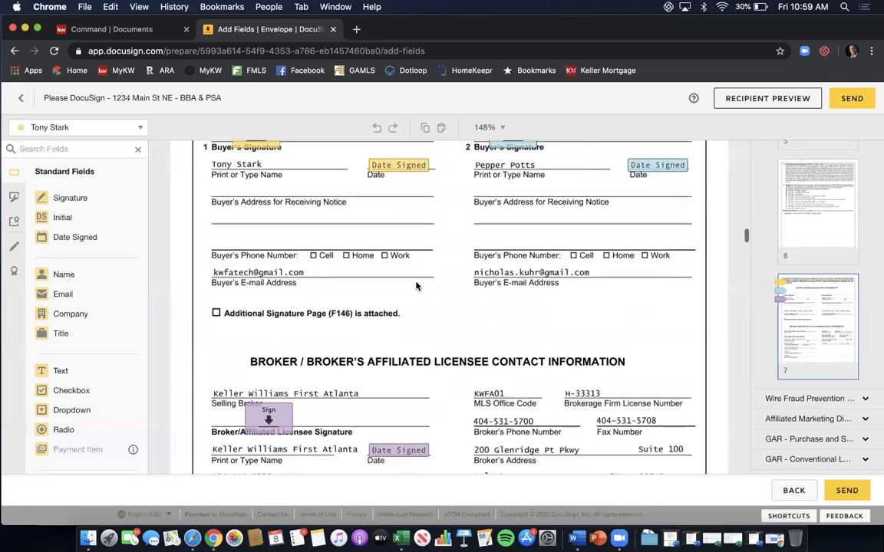
pyautogui.scroll(-1, 417, 286)
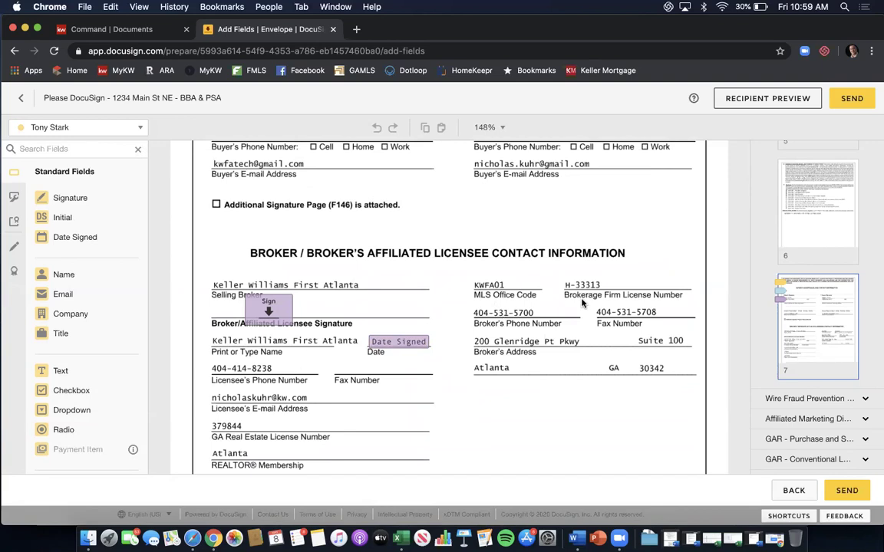
pyautogui.scroll(-3, 581, 303)
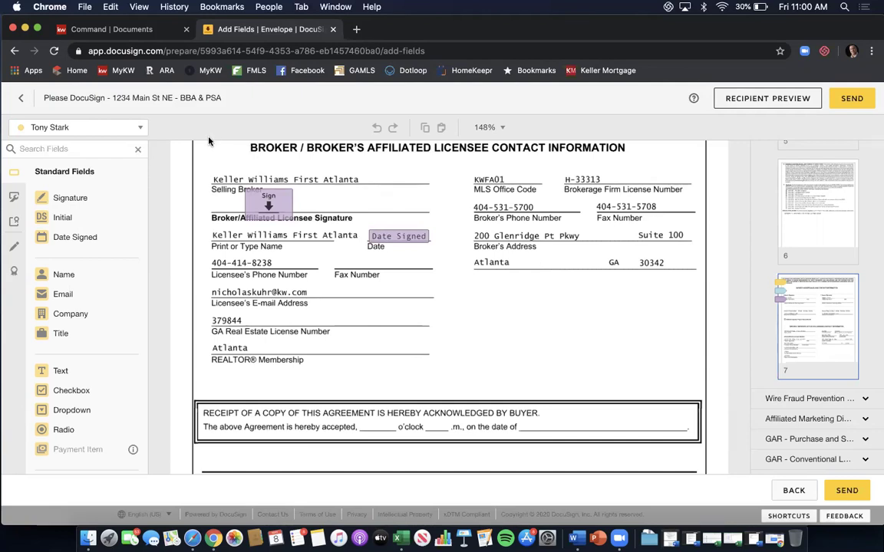
# Assign new fields to the buyer agent and place a Date Signed field on the receipt line's date blank.
pyautogui.click(140, 127)
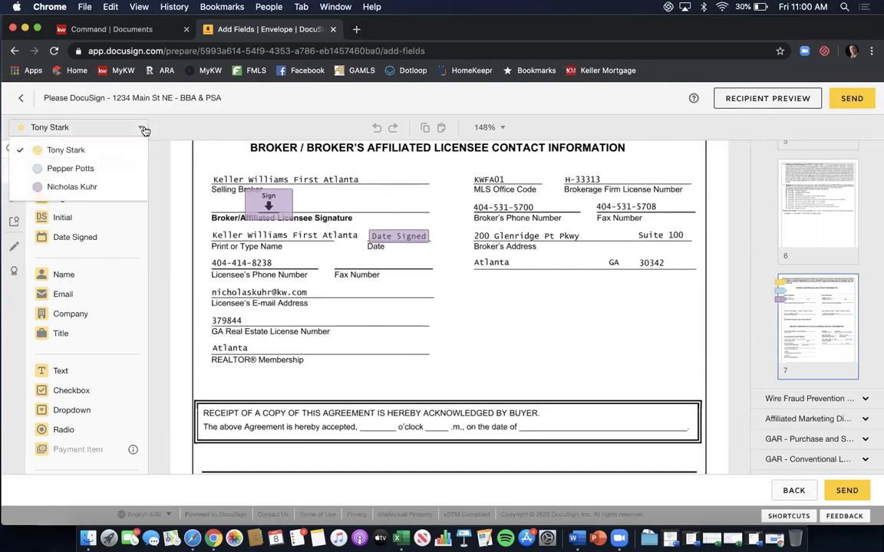
pyautogui.click(120, 184)
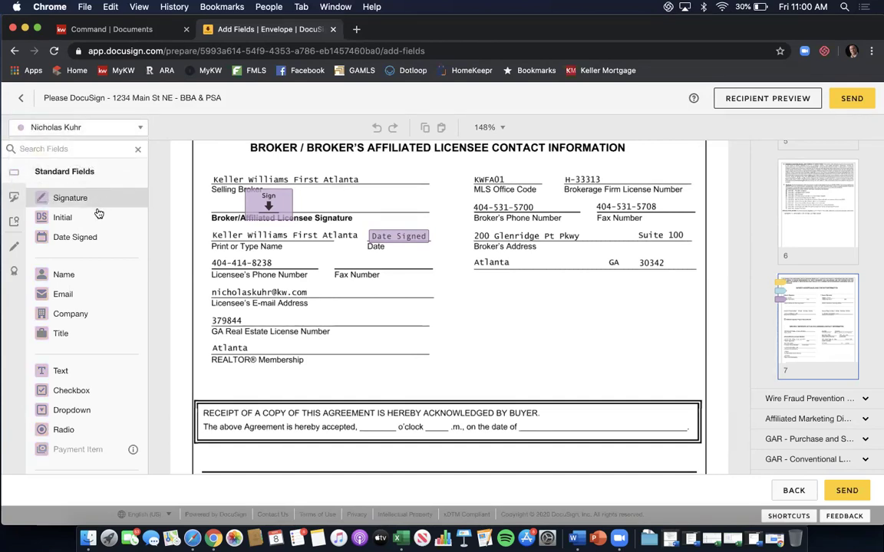
pyautogui.moveTo(84, 241); pyautogui.dragTo(546, 423)
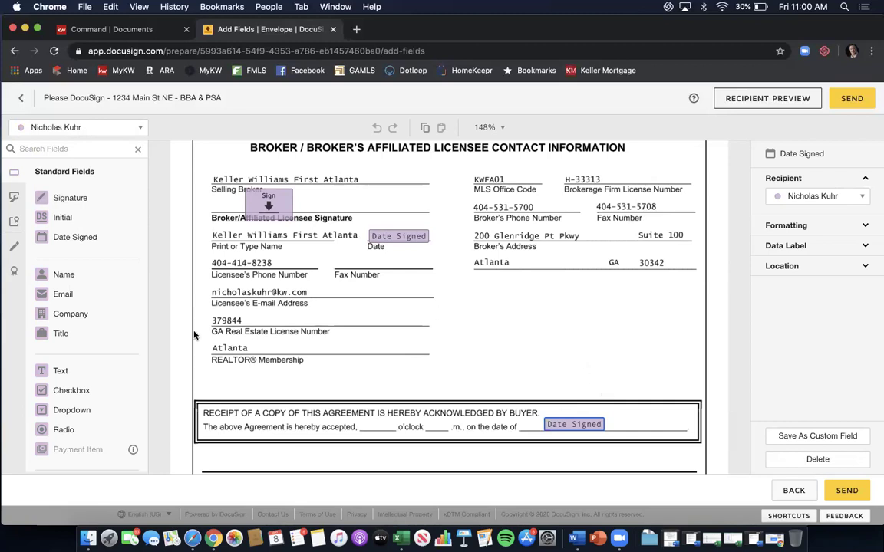
# Add two Text fields before and after 'o'clock', each sized to fit its blank.
pyautogui.moveTo(69, 370); pyautogui.dragTo(361, 419)
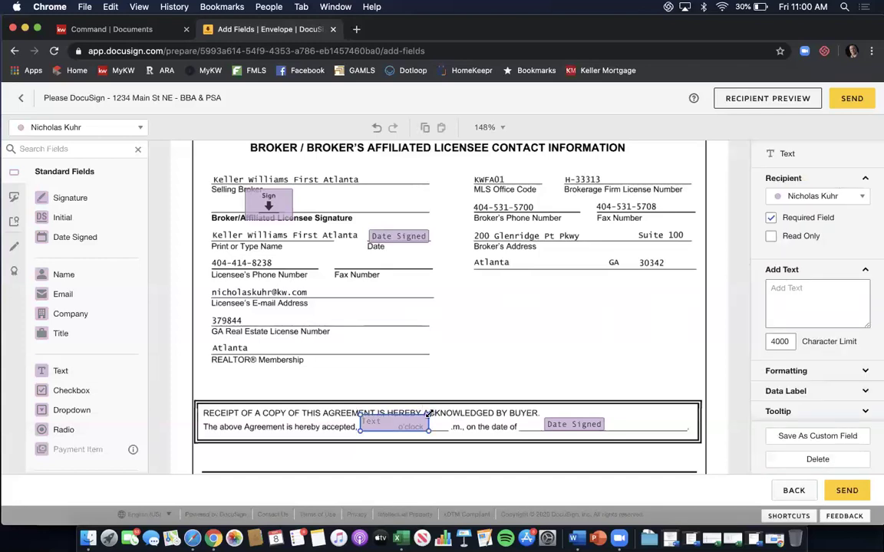
pyautogui.moveTo(427, 416); pyautogui.dragTo(394, 417)
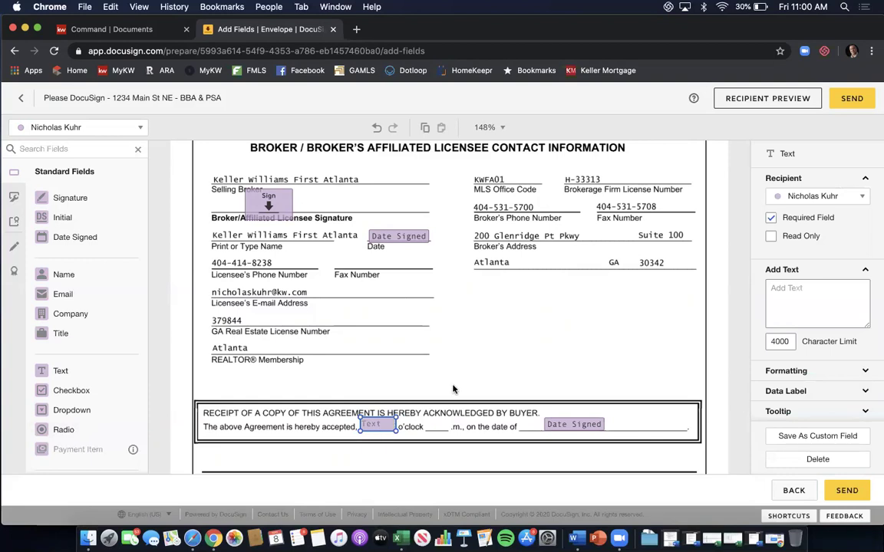
pyautogui.click(421, 396)
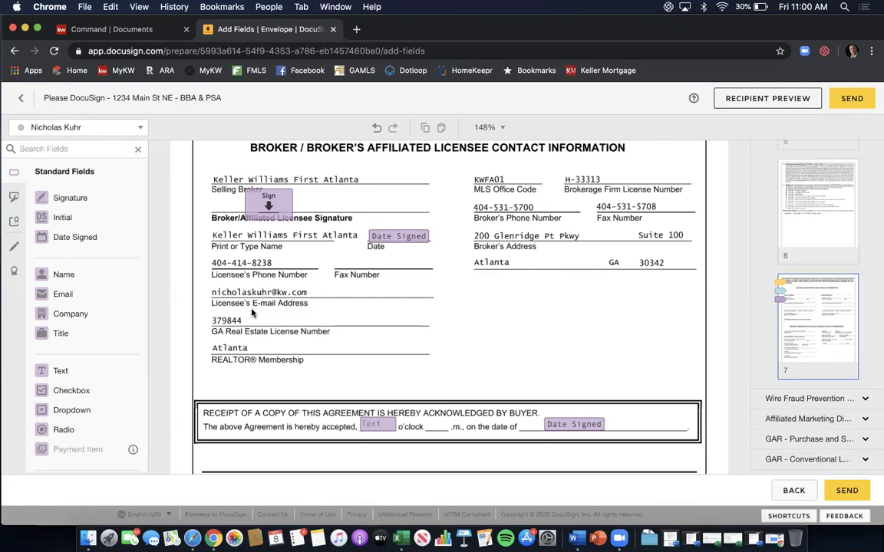
pyautogui.moveTo(89, 369); pyautogui.dragTo(427, 421)
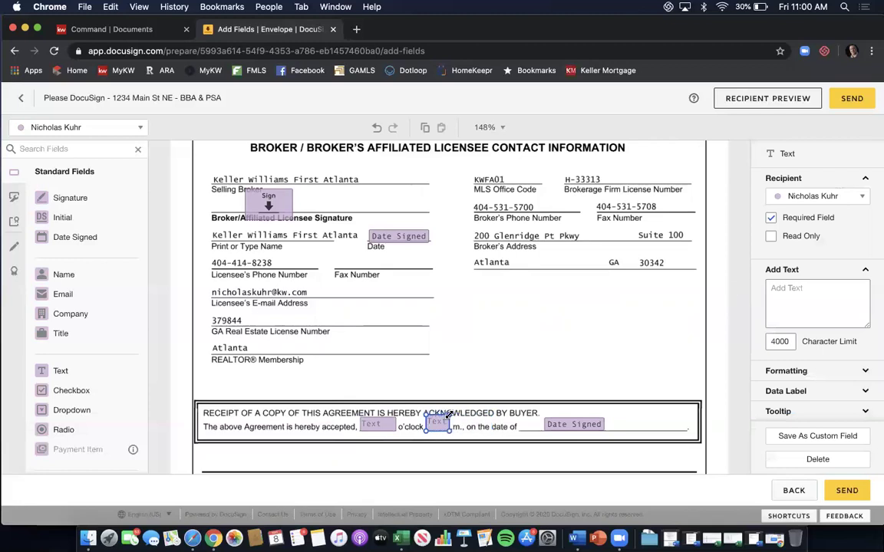
pyautogui.moveTo(435, 414); pyautogui.dragTo(450, 413)
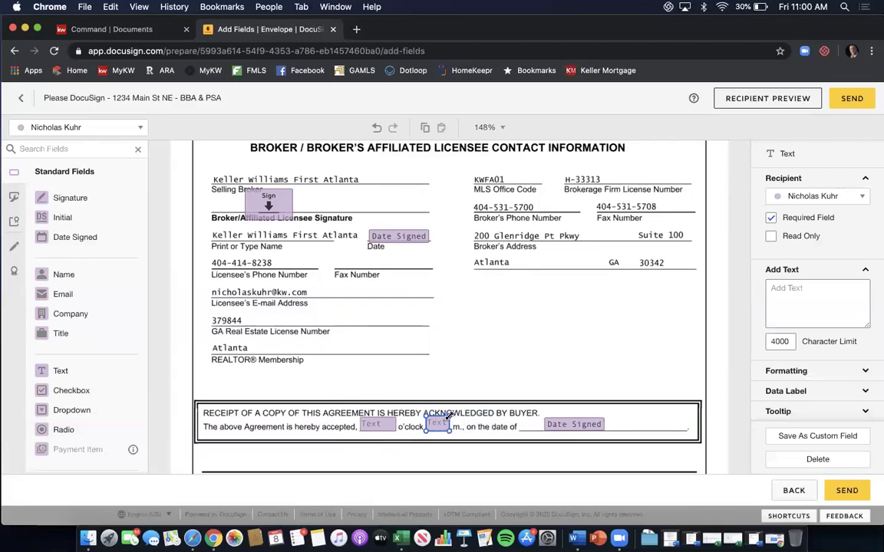
pyautogui.click(493, 387)
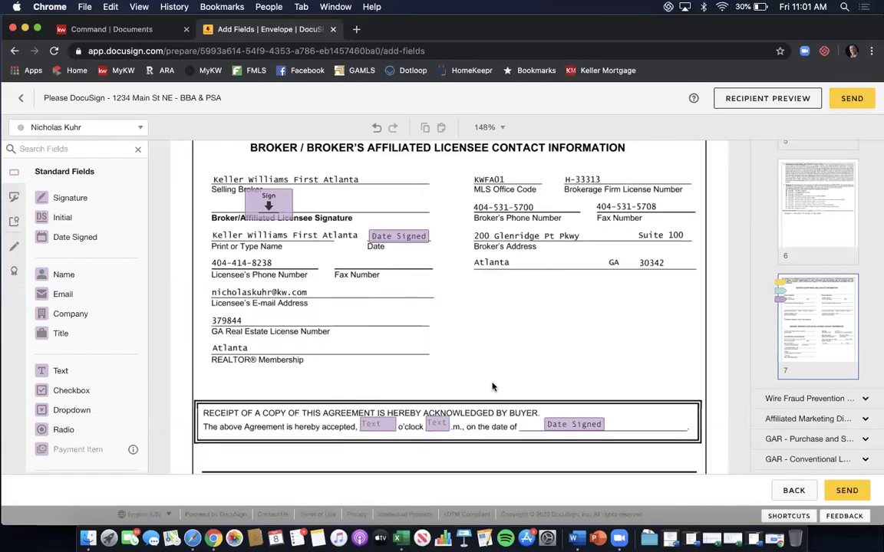
pyautogui.click(444, 421)
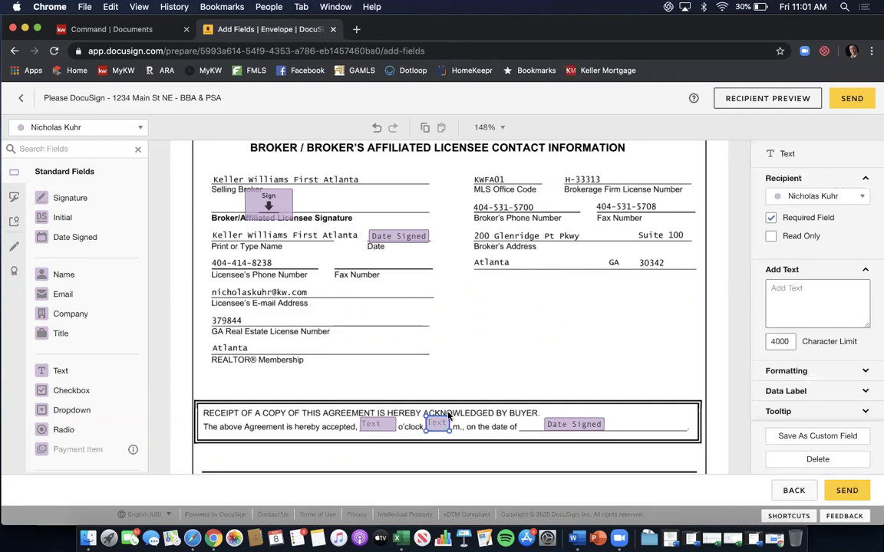
pyautogui.moveTo(447, 417); pyautogui.dragTo(449, 420)
pyautogui.click(470, 395)
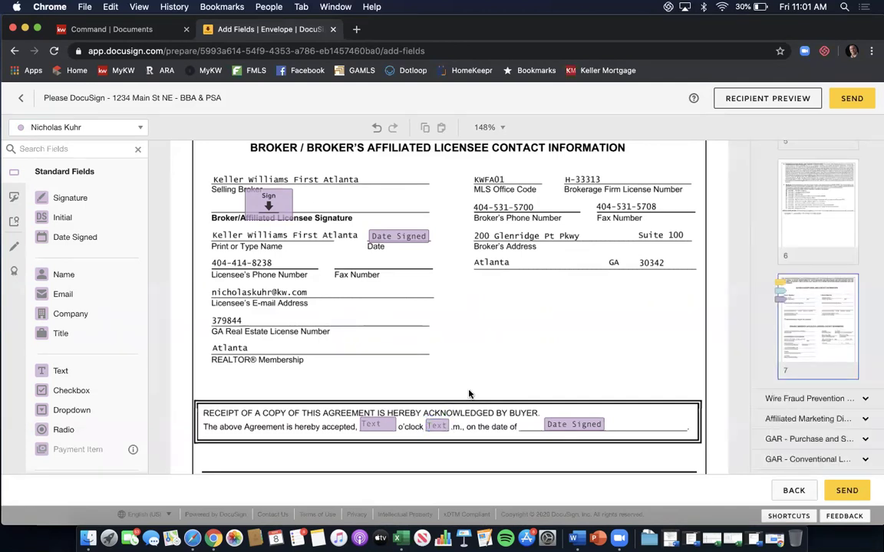
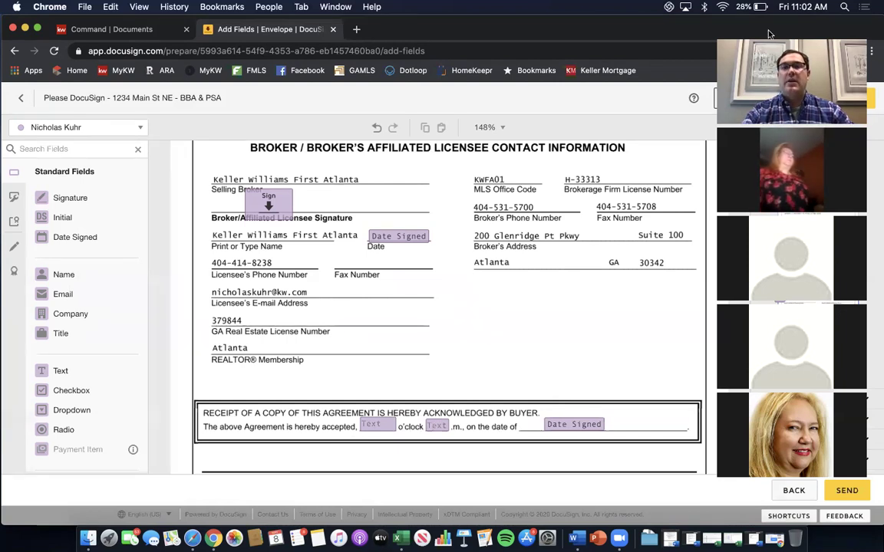
# Expand Wire Fraud Prevention and scroll through the notice page's signing fields.
pyautogui.click(730, 39)
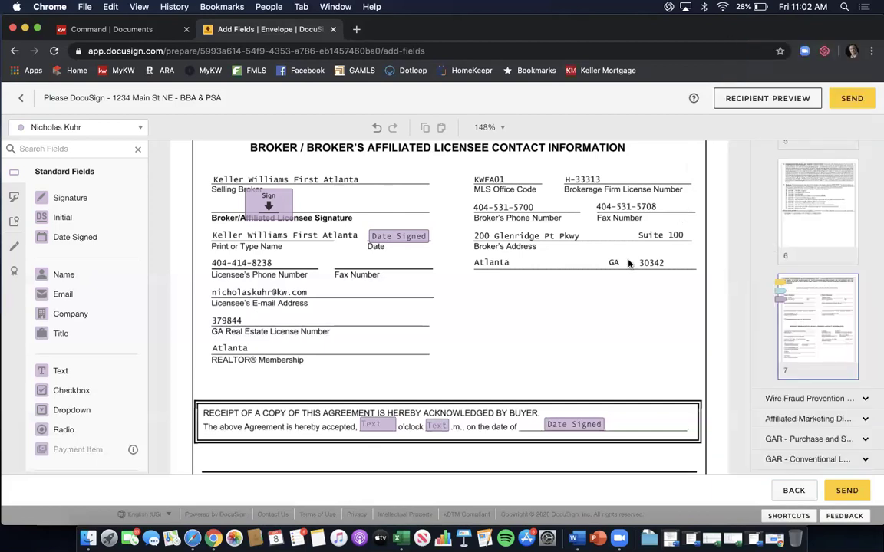
pyautogui.scroll(-2, 737, 297)
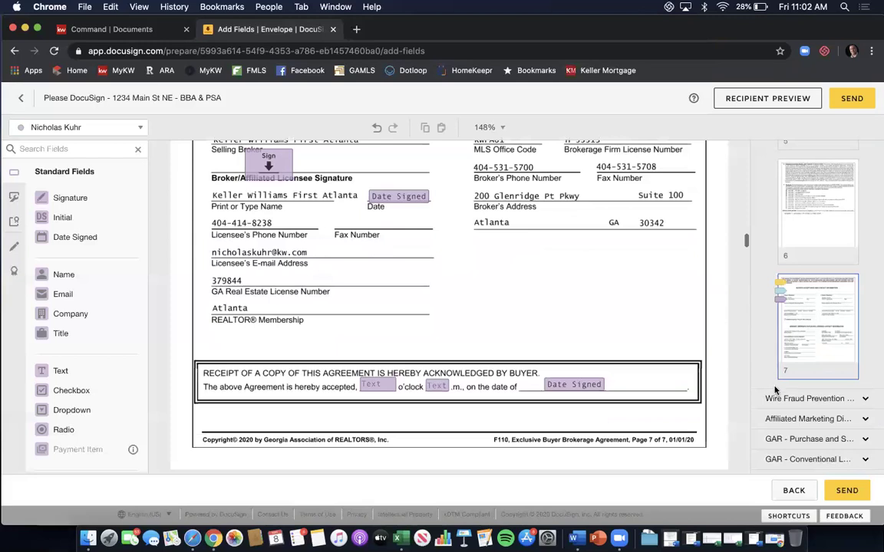
pyautogui.click(783, 398)
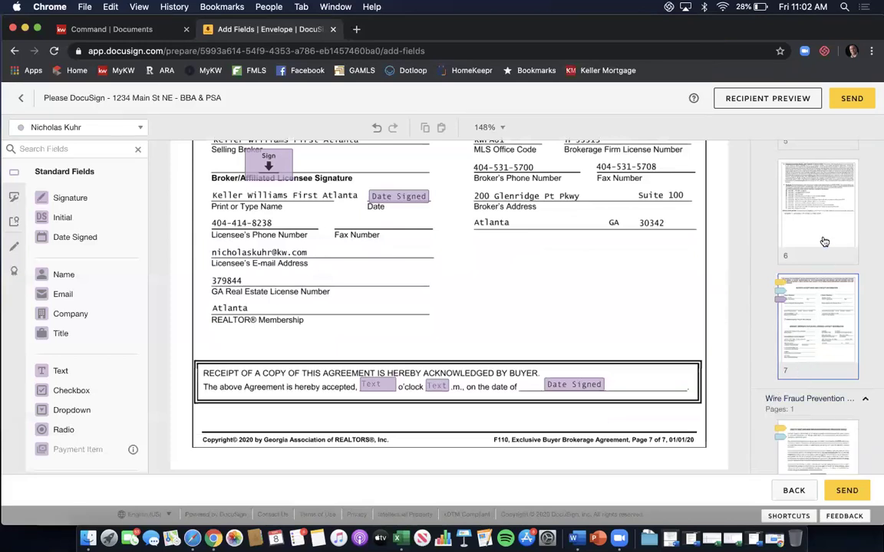
pyautogui.scroll(-2, 814, 230)
pyautogui.scroll(-2, 824, 236)
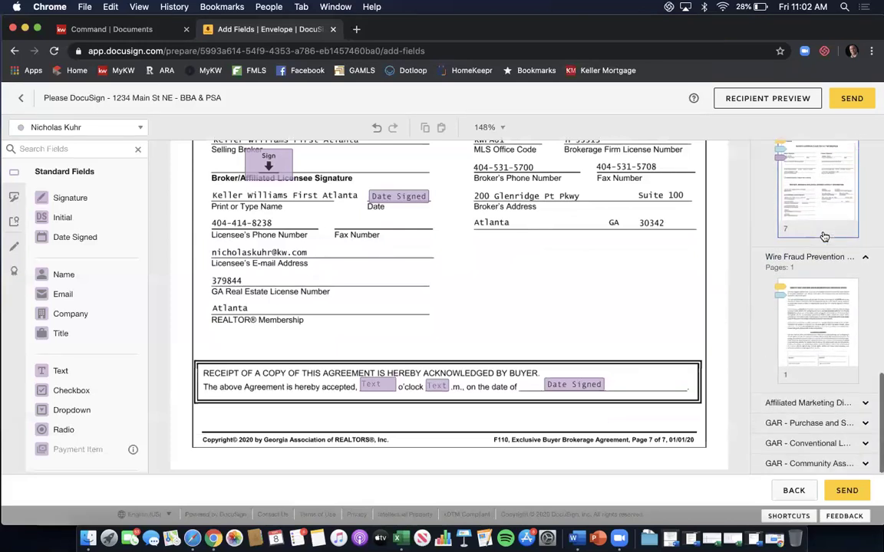
pyautogui.click(821, 312)
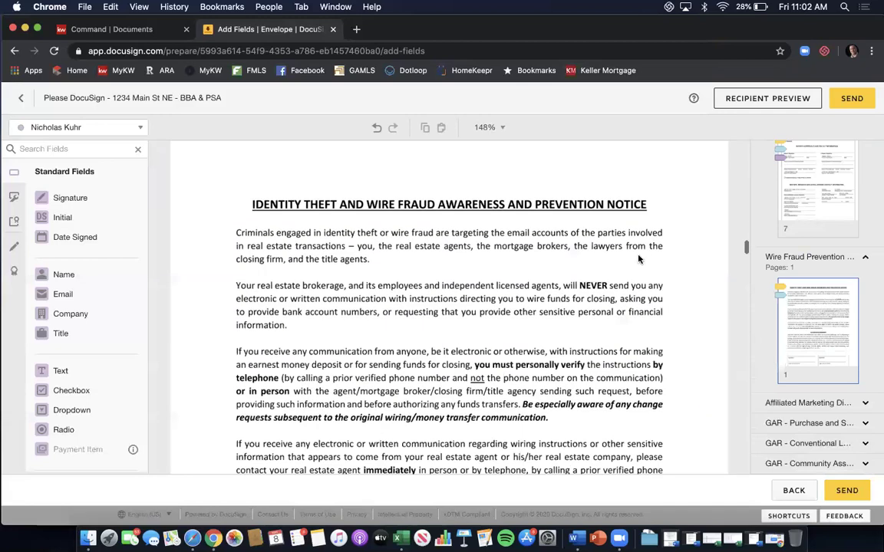
pyautogui.scroll(-8, 638, 260)
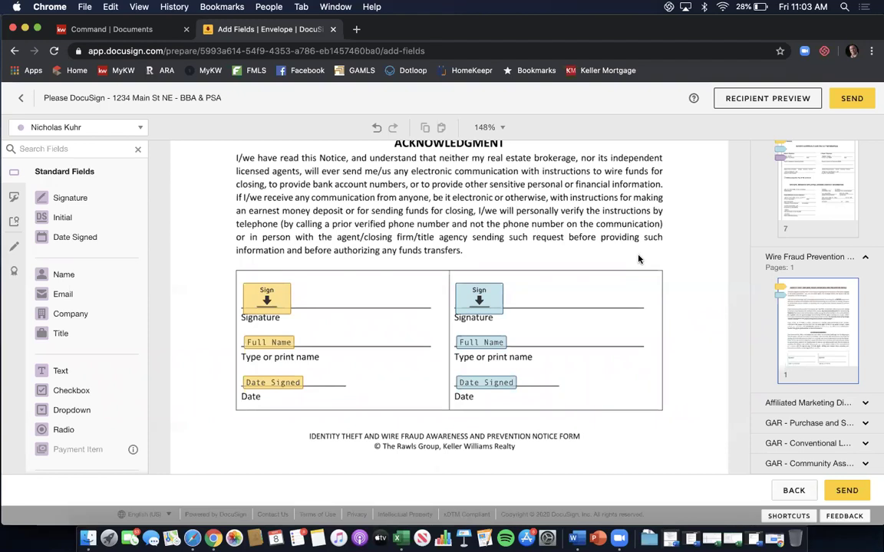
pyautogui.scroll(3, 639, 259)
pyautogui.scroll(-2, 638, 259)
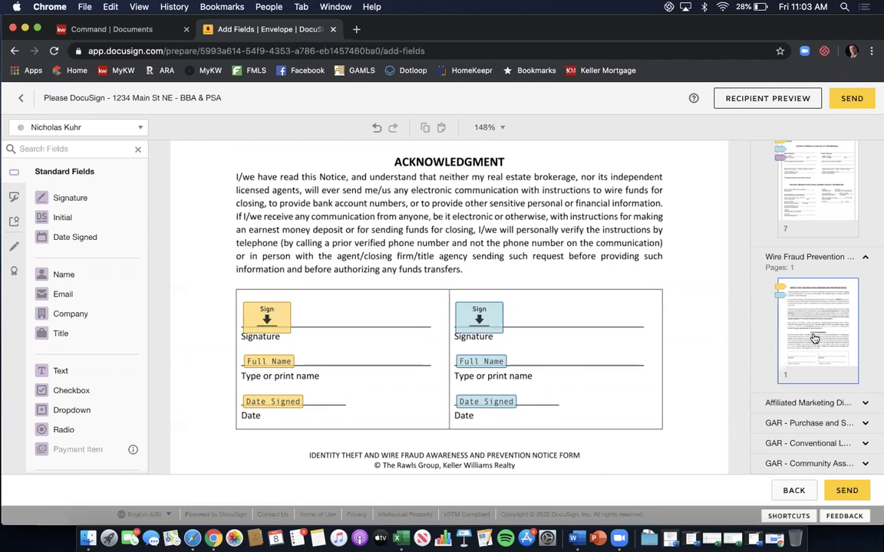
# Bring up the Affiliated Marketing Disclosure's signature block, then expand the GAR Purchase and Sale pages.
pyautogui.click(798, 402)
pyautogui.scroll(-4, 811, 361)
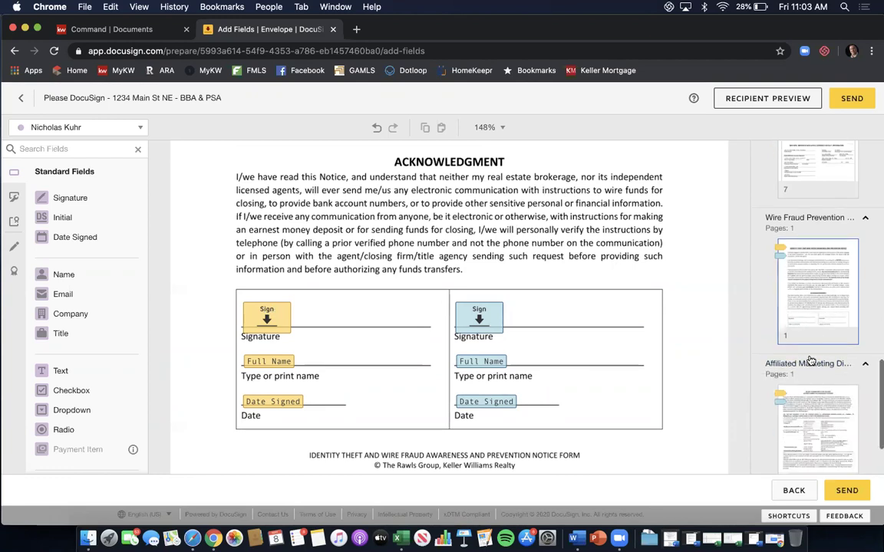
pyautogui.click(811, 341)
pyautogui.scroll(-10, 663, 266)
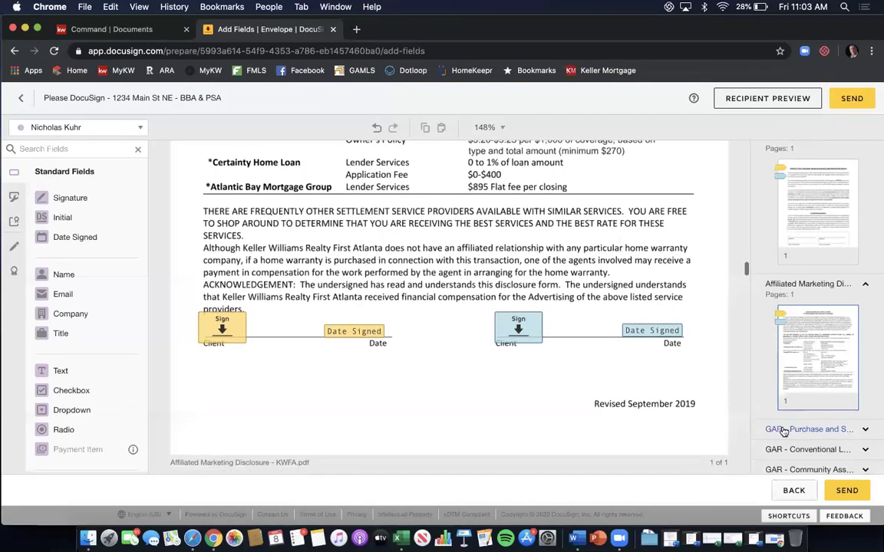
pyautogui.click(783, 431)
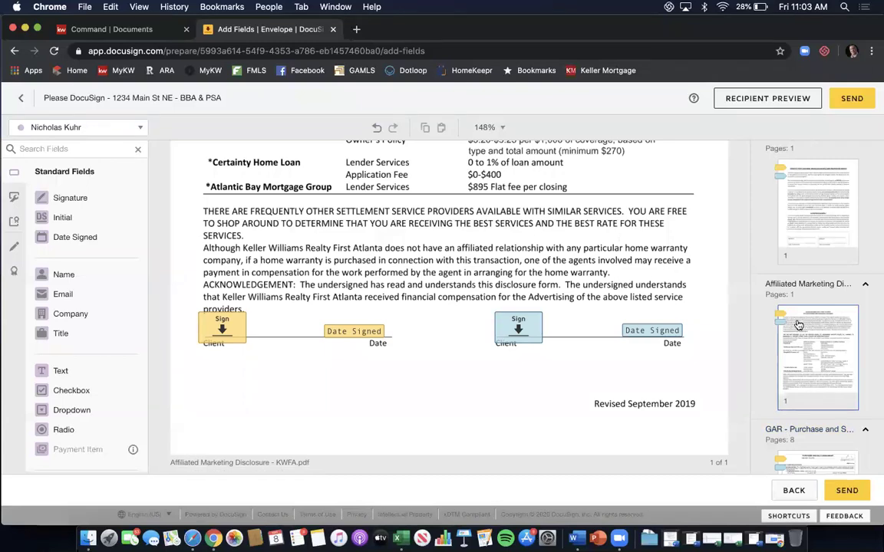
pyautogui.scroll(-8, 798, 322)
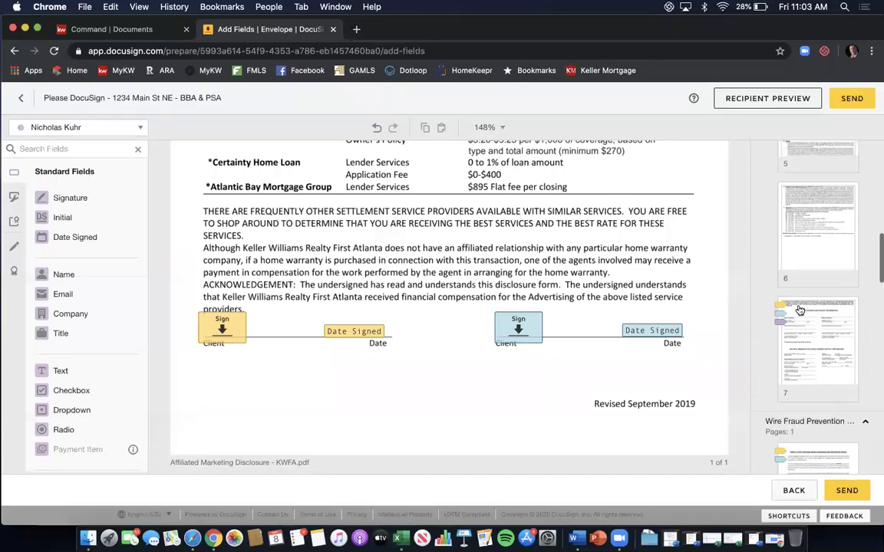
pyautogui.scroll(5, 802, 299)
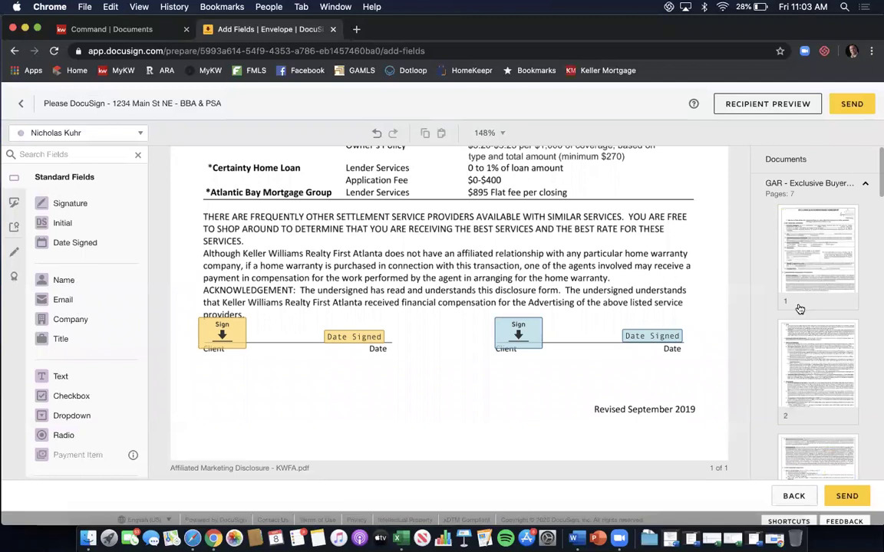
# Drop a Full Name field into the licensee blank of the F110 Exclusive Buyer Brokerage page 1 footer.
pyautogui.click(810, 272)
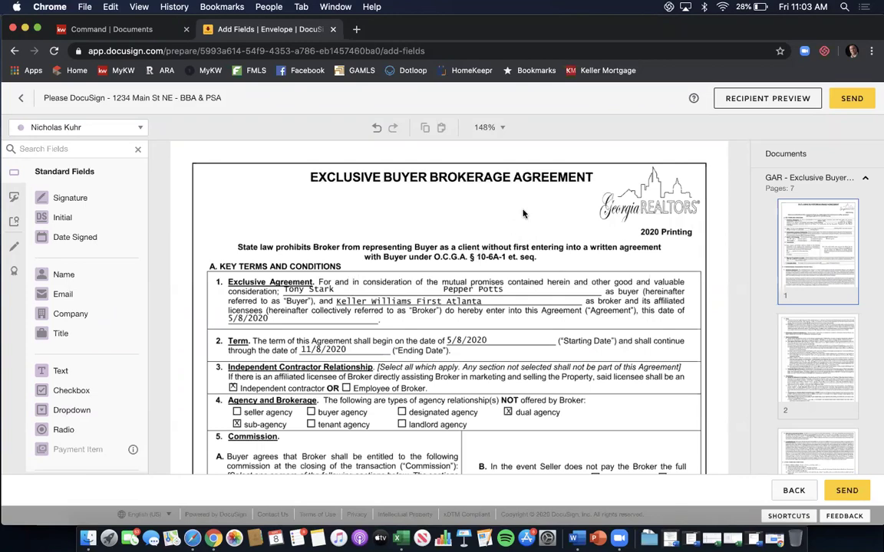
pyautogui.scroll(-3, 524, 215)
pyautogui.scroll(-8, 525, 214)
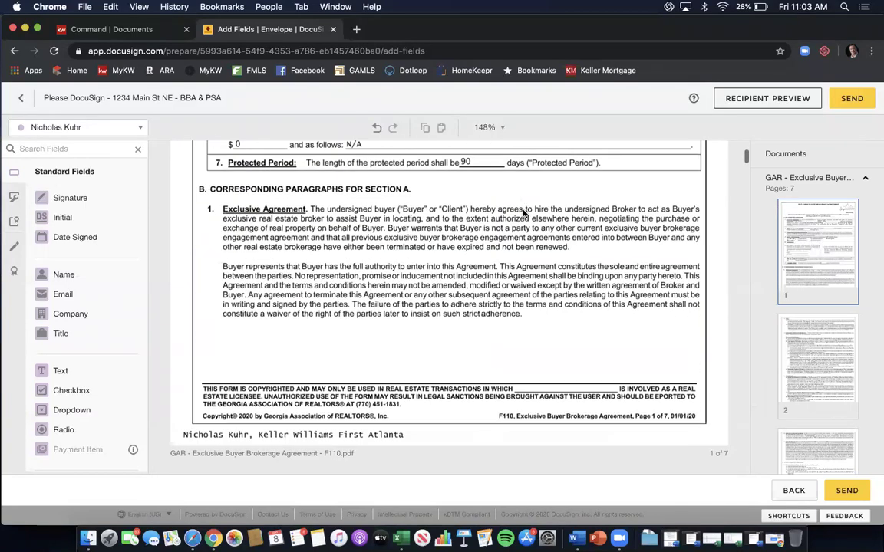
pyautogui.scroll(-1, 524, 214)
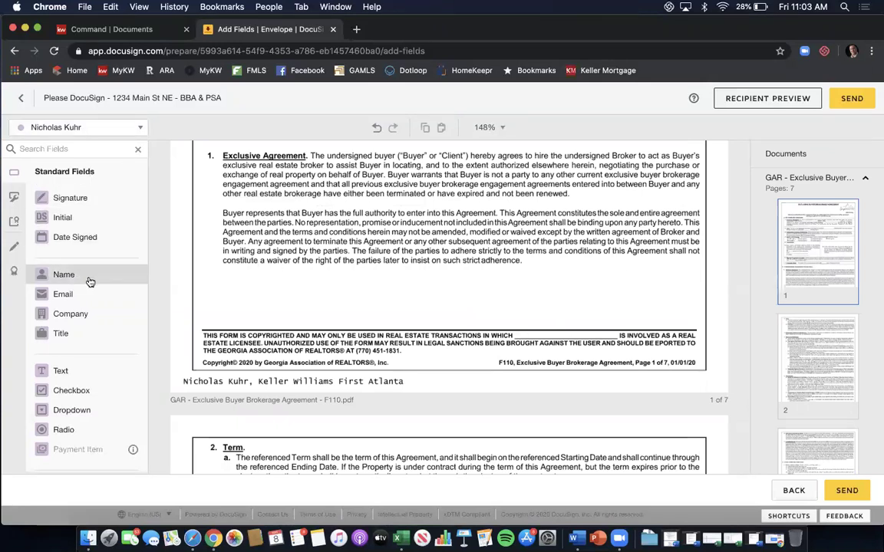
pyautogui.moveTo(89, 282); pyautogui.dragTo(538, 333)
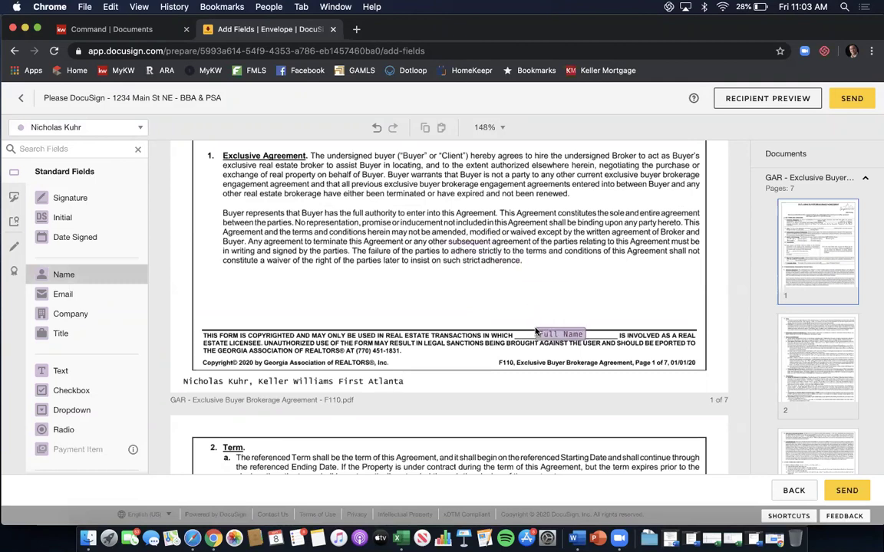
pyautogui.click(603, 304)
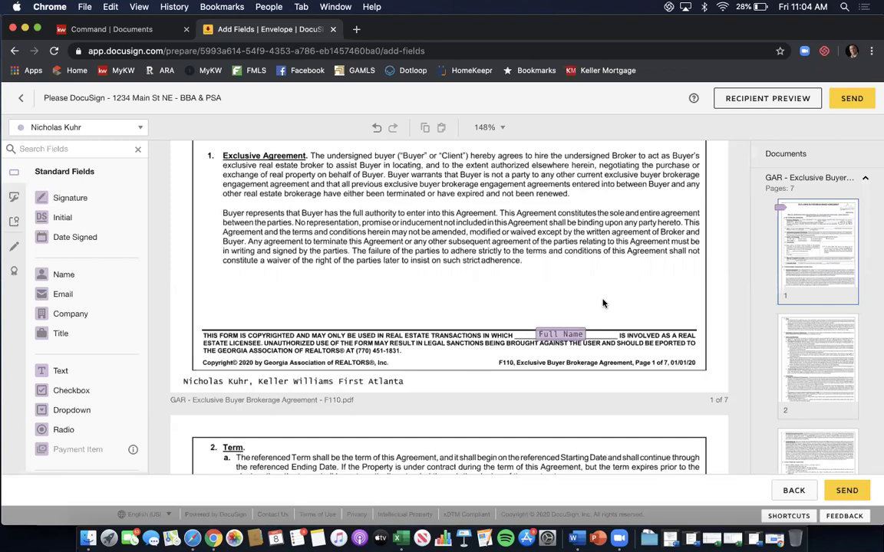
pyautogui.scroll(-5, 604, 303)
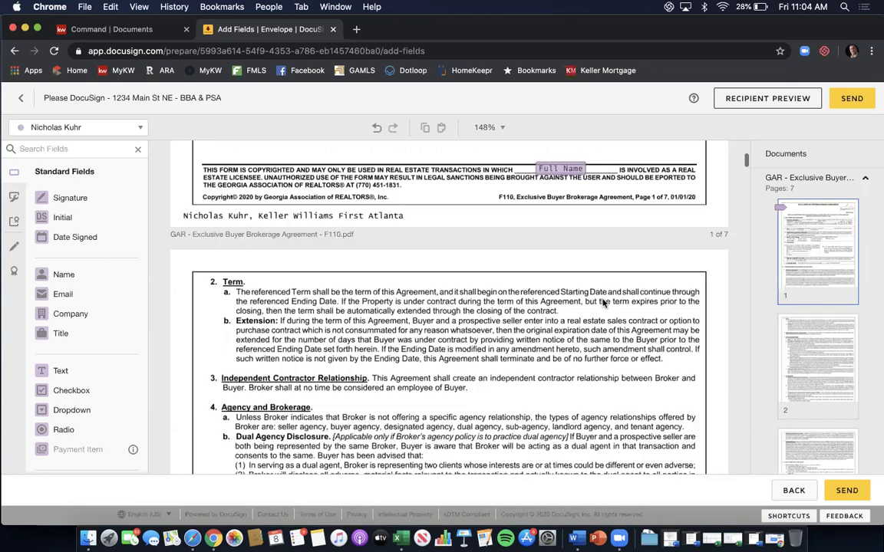
pyautogui.scroll(-15, 785, 295)
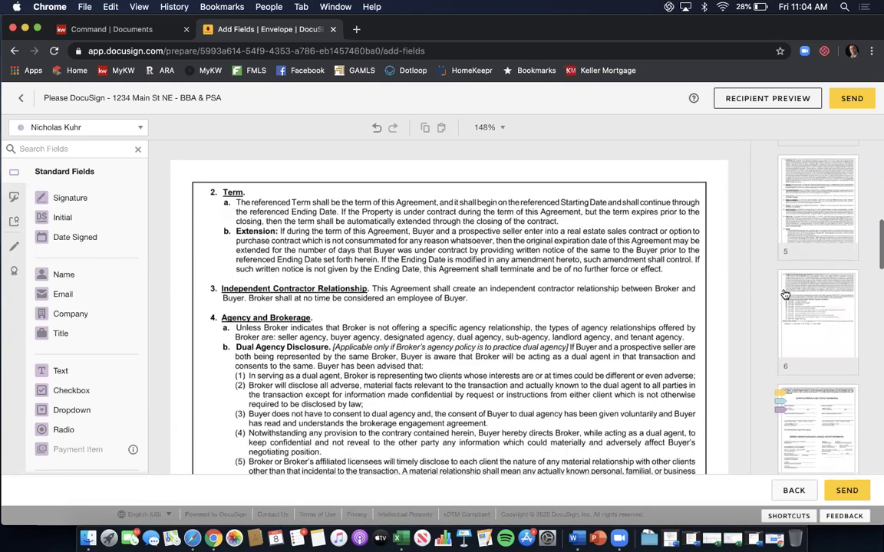
pyautogui.scroll(-2, 785, 295)
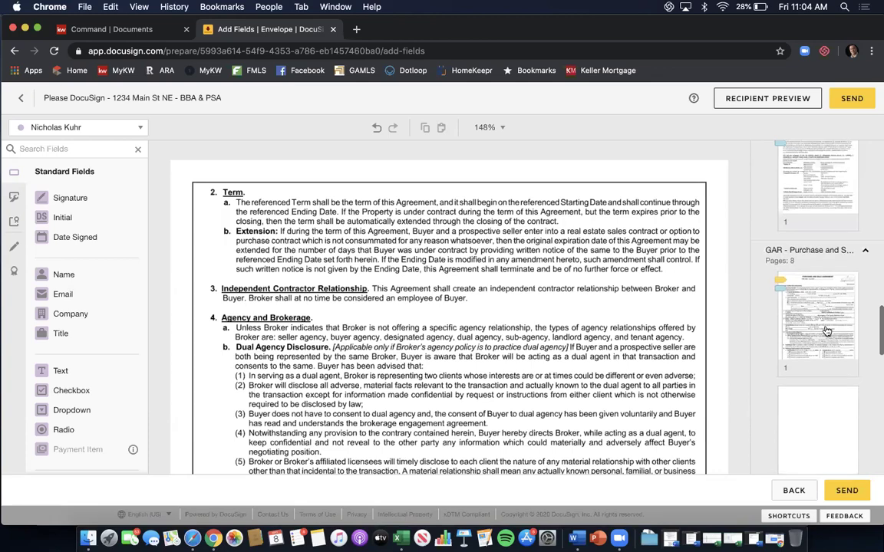
# Place a Full Name field in the F201 page 1 footer's licensee blank and review its font settings.
pyautogui.click(828, 330)
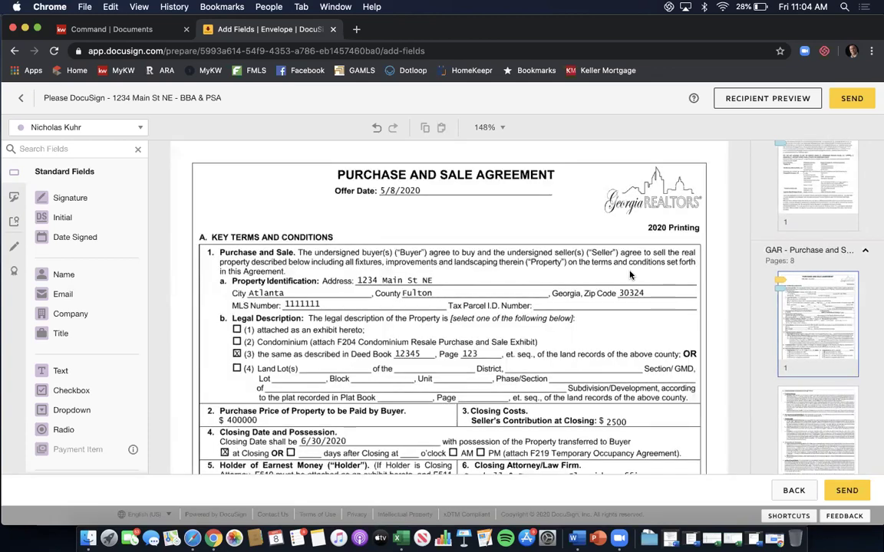
pyautogui.scroll(-2, 586, 260)
pyautogui.scroll(-5, 586, 261)
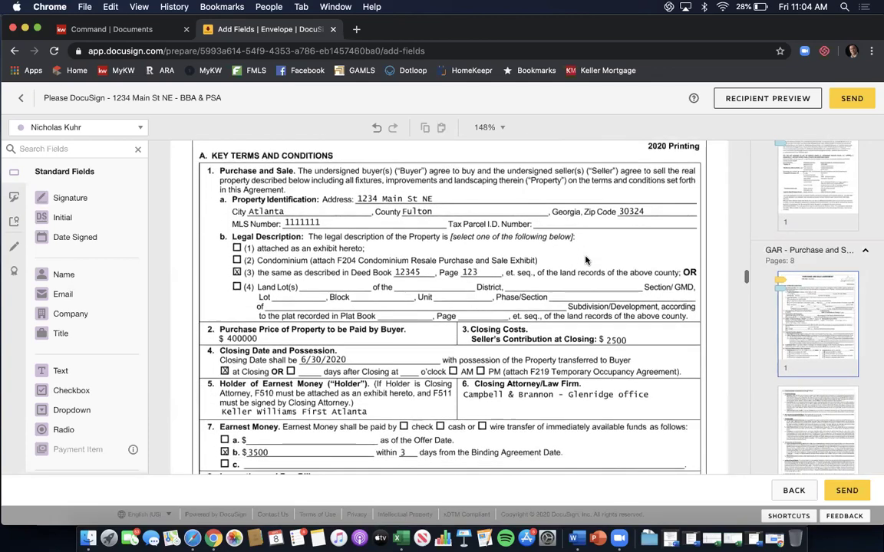
pyautogui.scroll(-5, 585, 261)
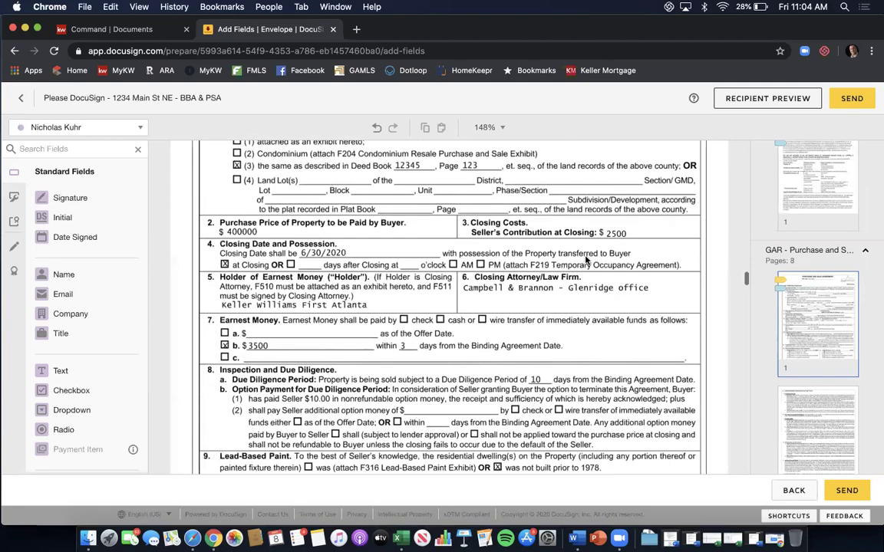
pyautogui.scroll(-3, 585, 261)
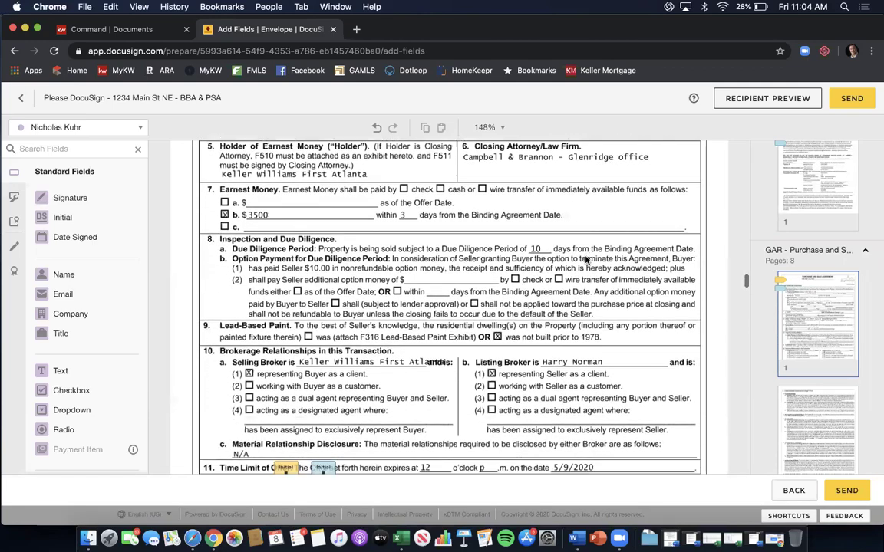
pyautogui.scroll(-2, 586, 261)
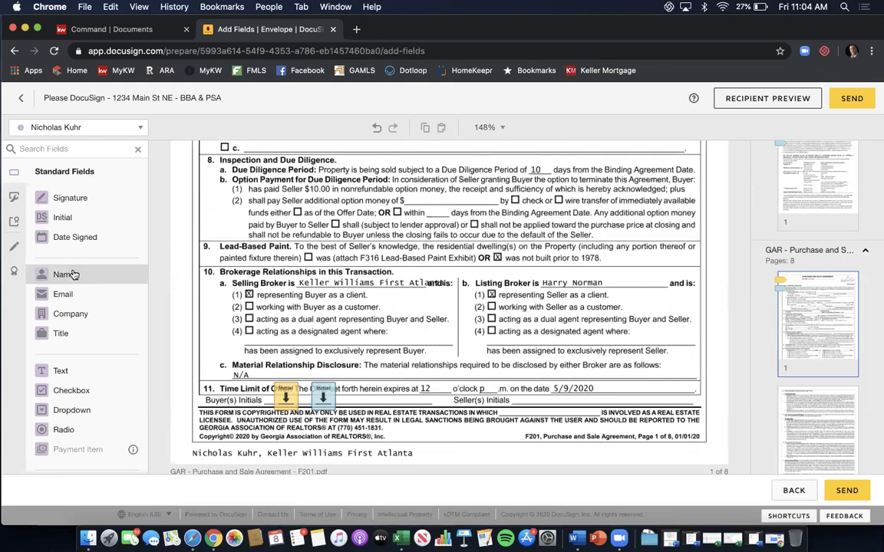
pyautogui.moveTo(72, 275); pyautogui.dragTo(514, 412)
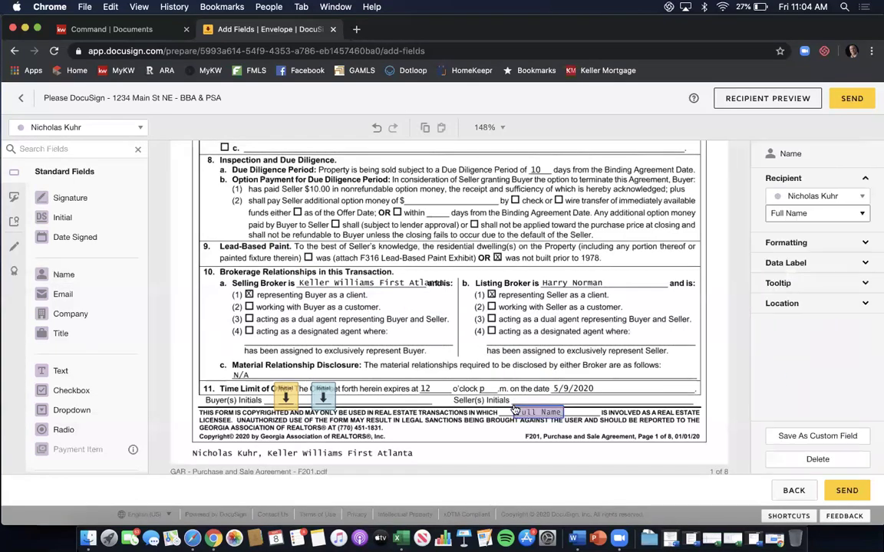
pyautogui.click(644, 373)
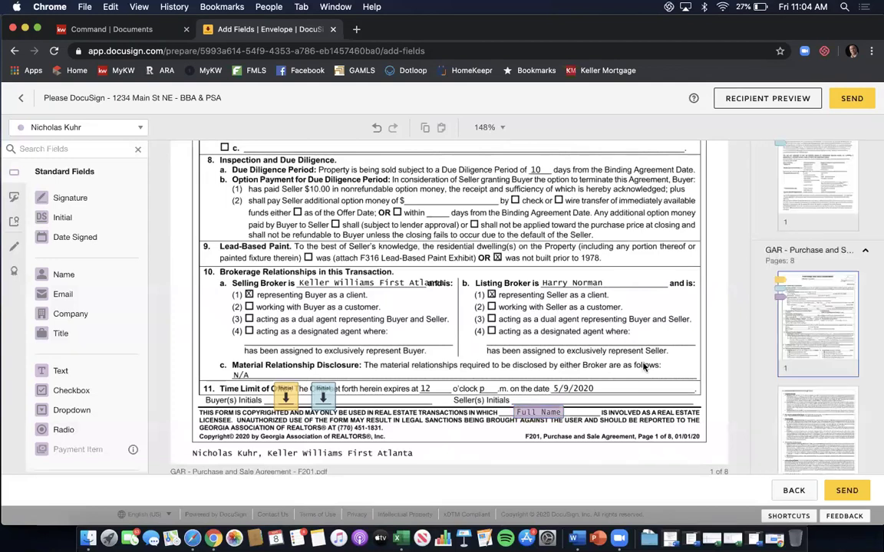
pyautogui.click(543, 414)
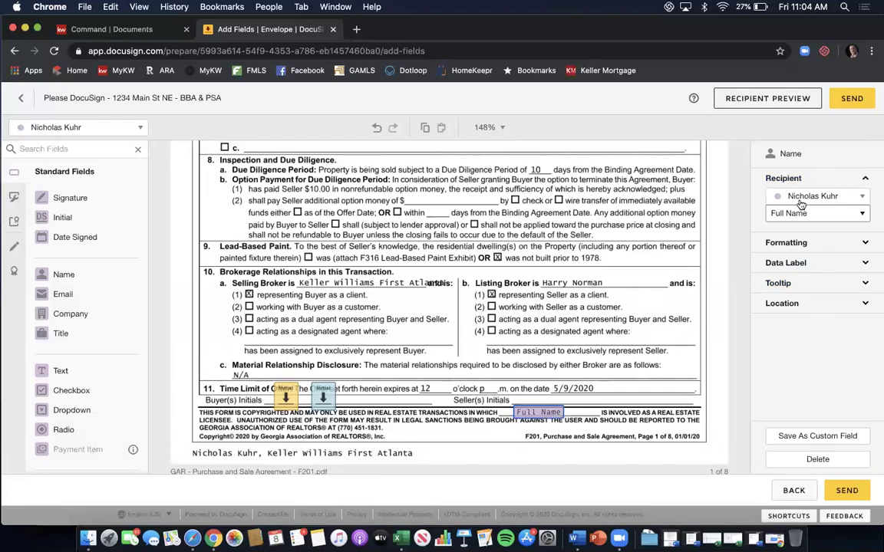
pyautogui.click(811, 241)
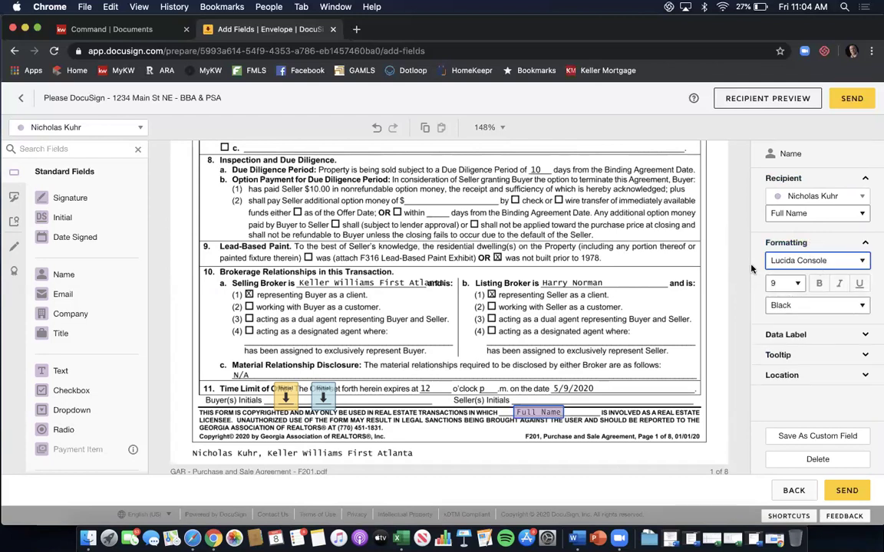
pyautogui.click(644, 305)
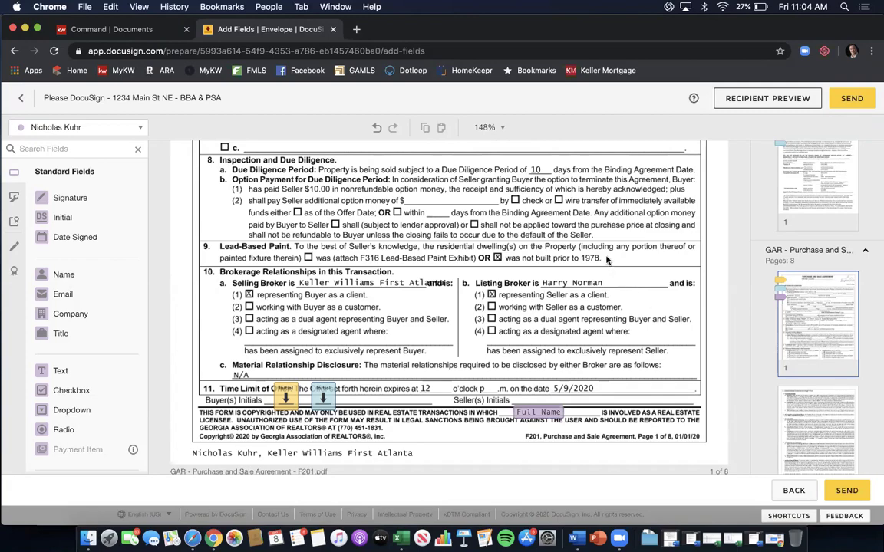
# On page 8, place signature and date-signed fields on the selling broker's signature line.
pyautogui.scroll(-6, 606, 261)
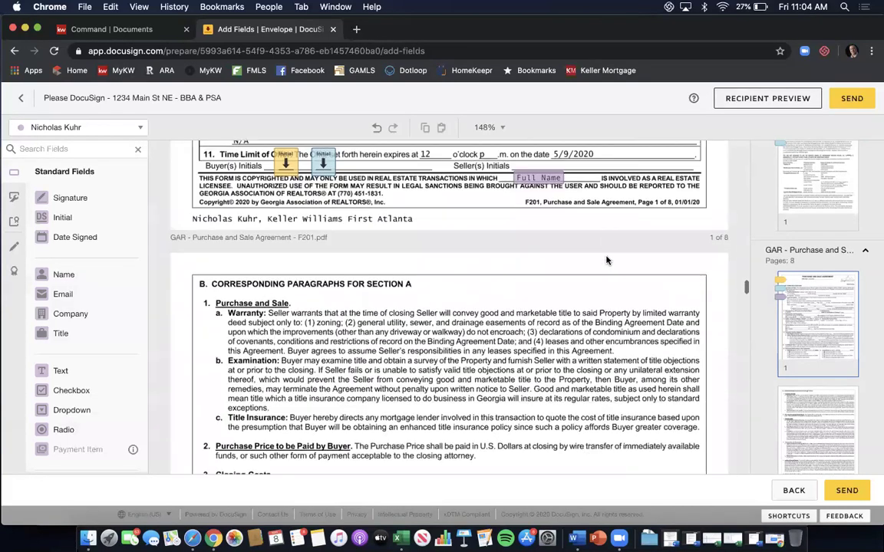
pyautogui.scroll(-10, 606, 261)
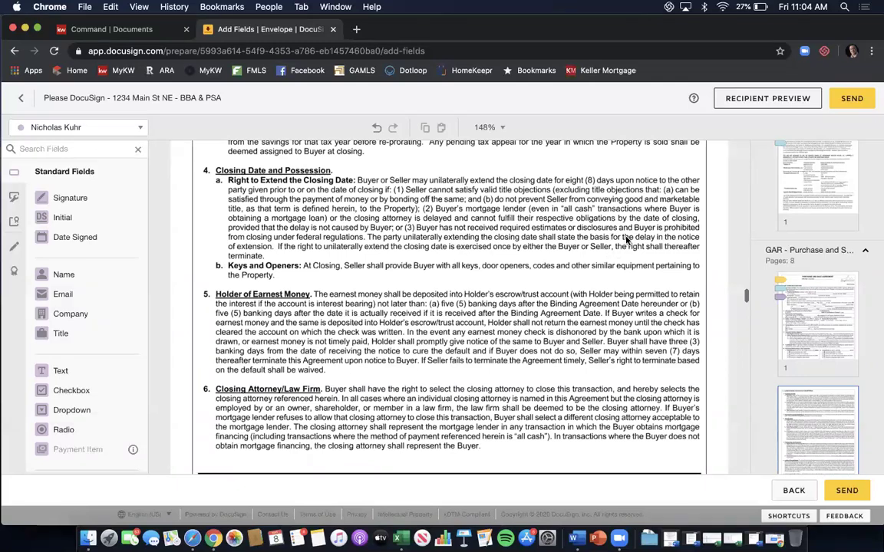
pyautogui.scroll(-5, 625, 245)
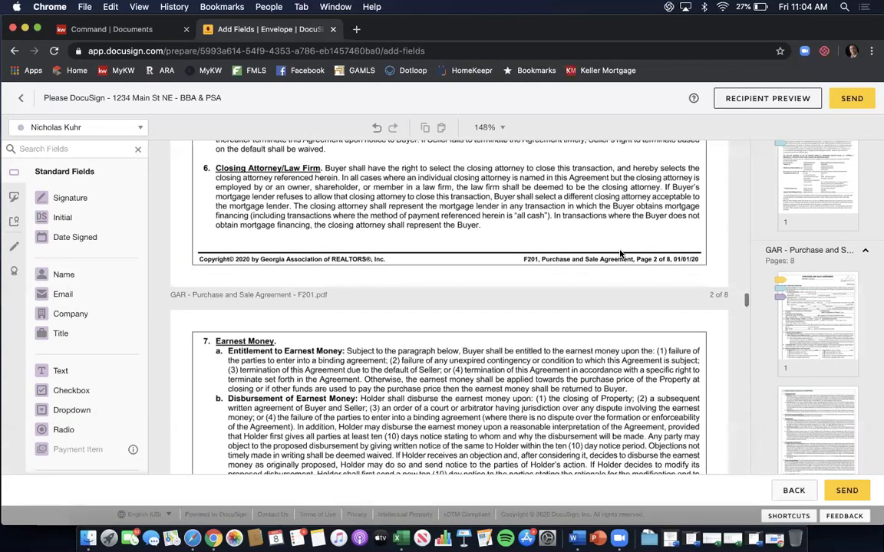
pyautogui.scroll(-5, 837, 272)
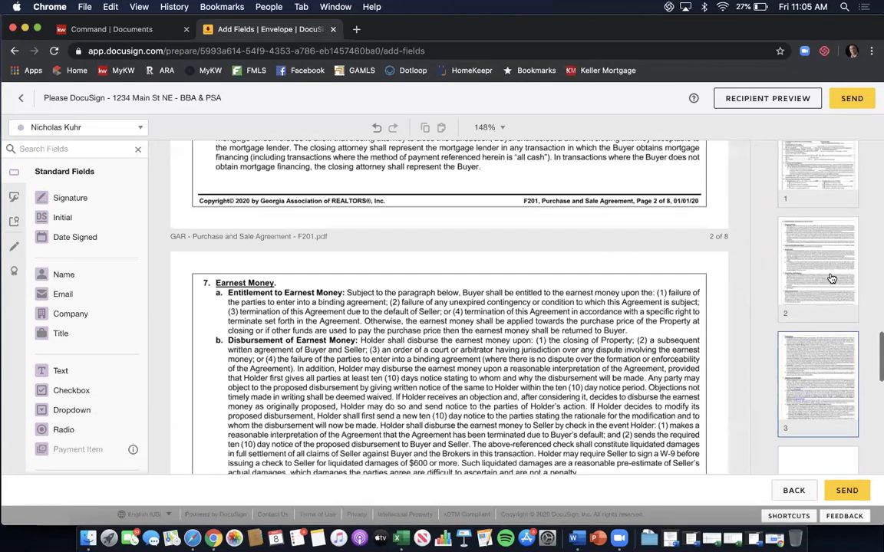
pyautogui.scroll(-5, 832, 278)
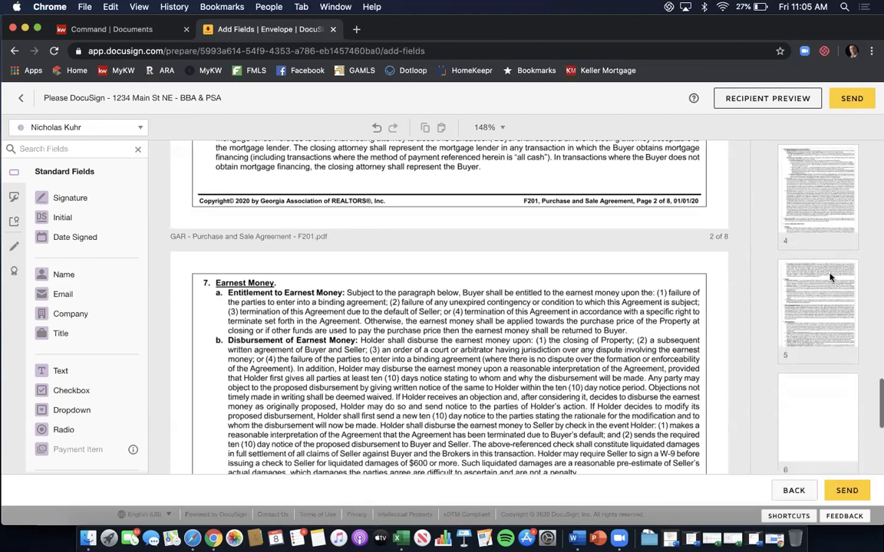
pyautogui.scroll(-2, 832, 284)
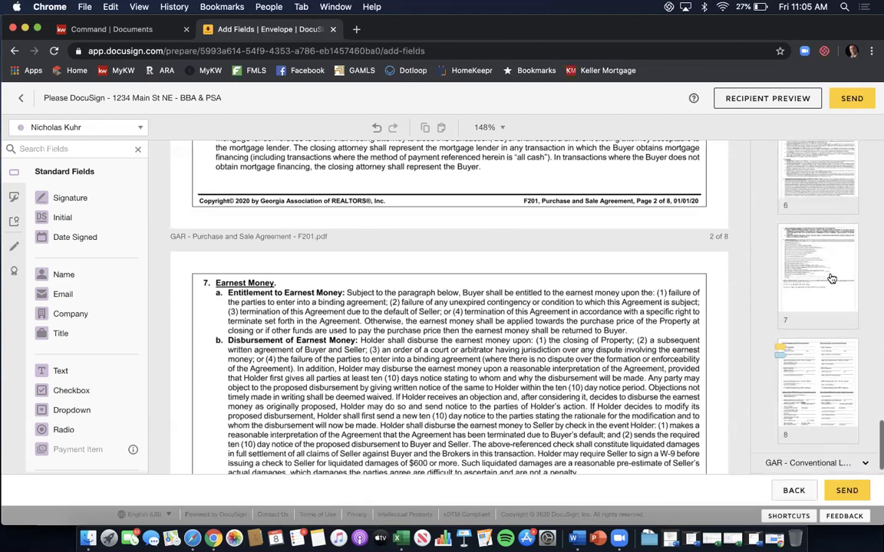
pyautogui.click(828, 325)
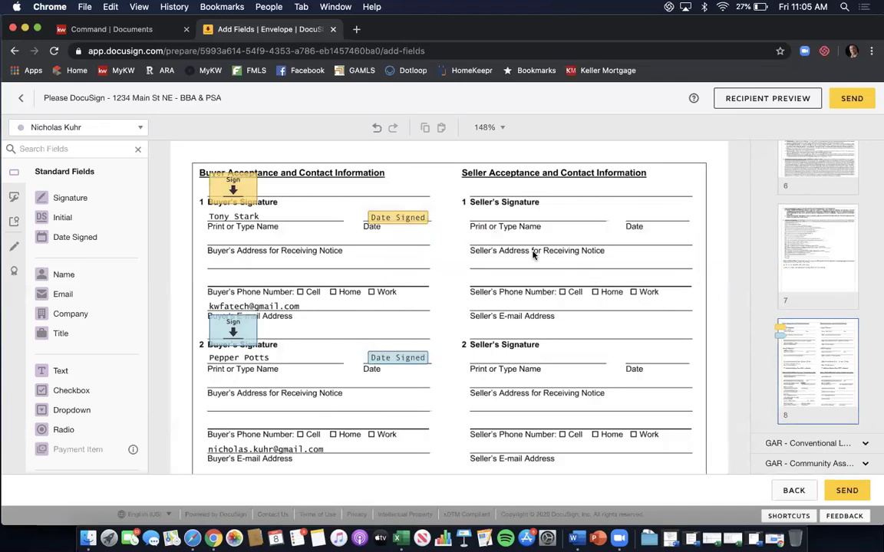
pyautogui.scroll(-3, 533, 255)
pyautogui.scroll(-3, 533, 255)
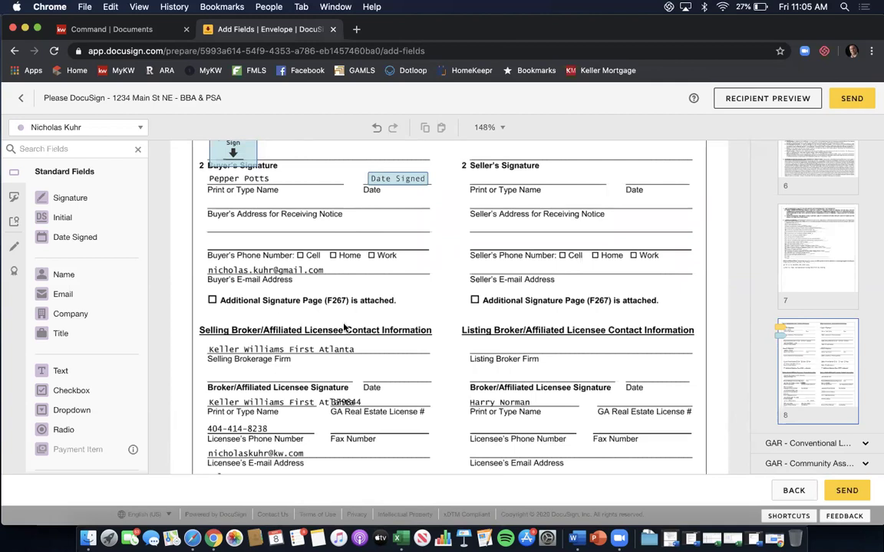
pyautogui.moveTo(67, 206)
pyautogui.mouseDown()
pyautogui.moveTo(183, 277)
pyautogui.moveTo(223, 335)
pyautogui.moveTo(210, 361)
pyautogui.mouseUp()
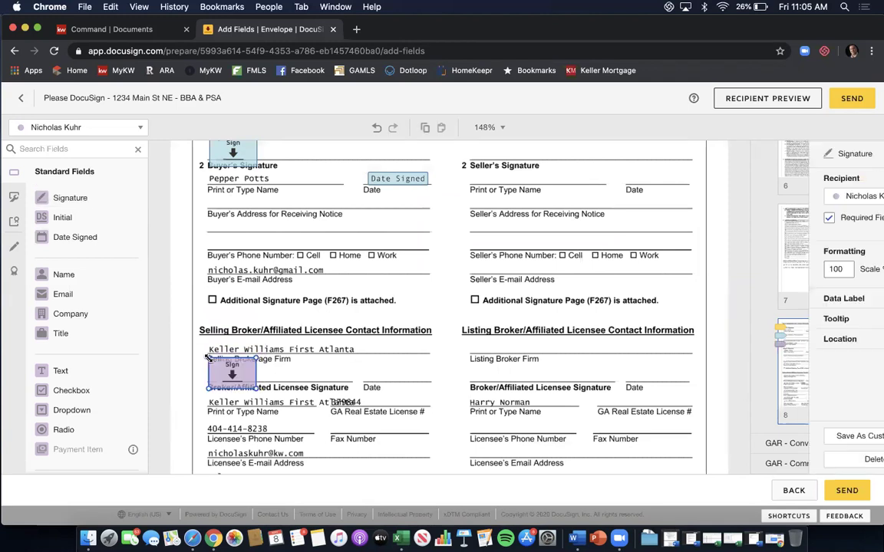
pyautogui.moveTo(98, 246)
pyautogui.mouseDown()
pyautogui.moveTo(213, 231)
pyautogui.moveTo(366, 319)
pyautogui.moveTo(370, 374)
pyautogui.mouseUp()
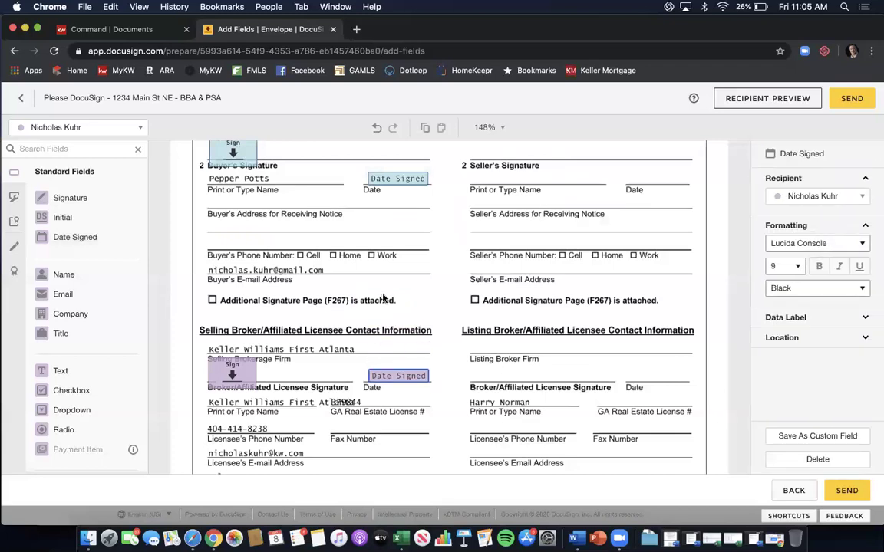
# Add a Full Name field near the broker signature, then delete it again.
pyautogui.scroll(-2, 353, 284)
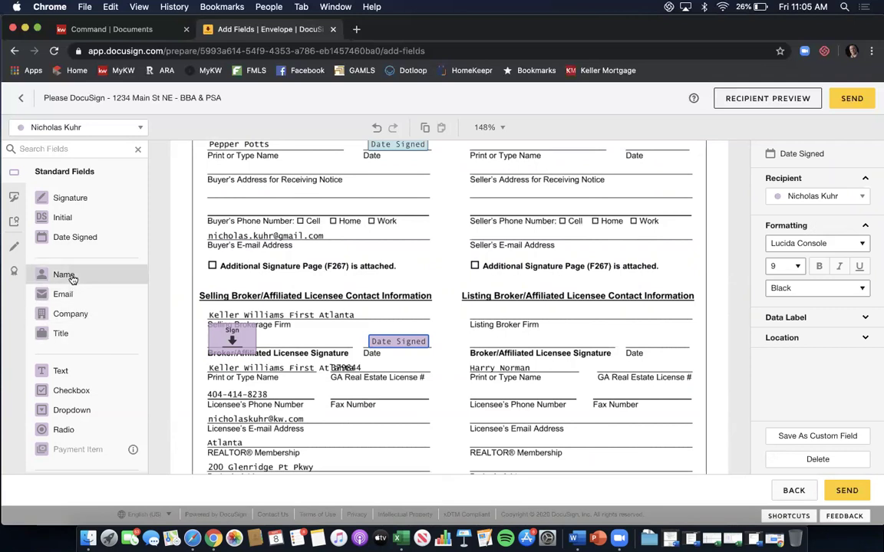
pyautogui.moveTo(73, 278); pyautogui.dragTo(196, 344)
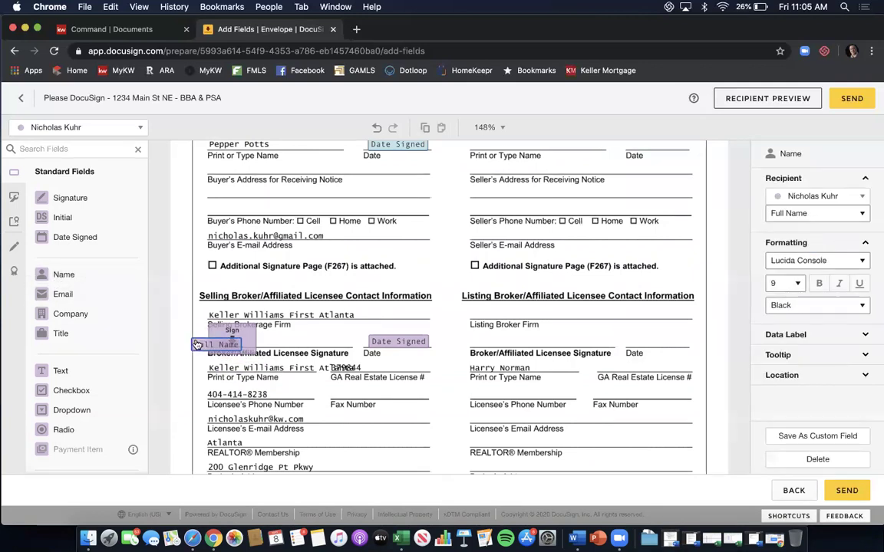
pyautogui.press('BackSpace')
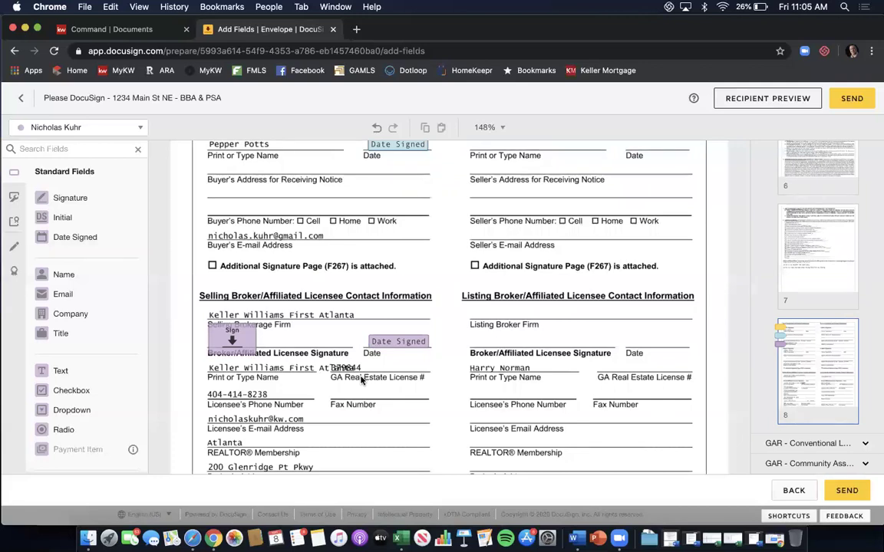
pyautogui.scroll(-3, 436, 254)
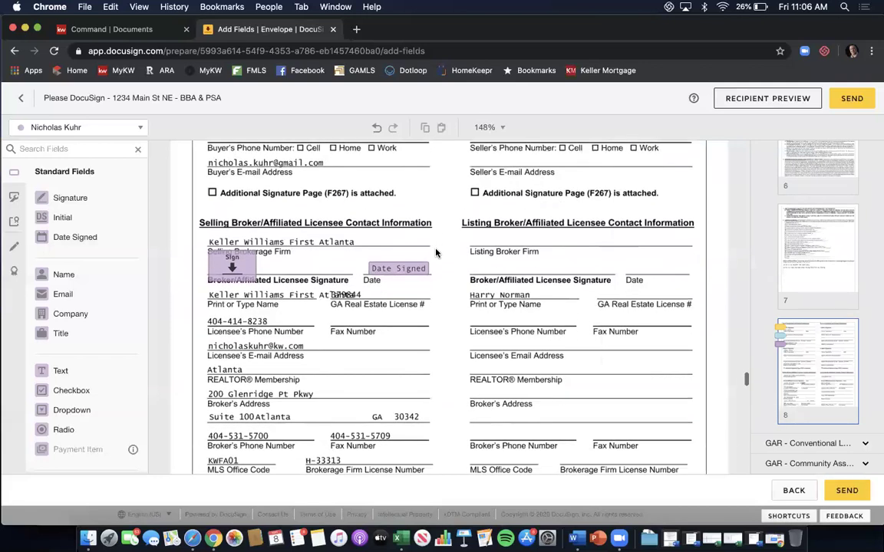
pyautogui.scroll(-2, 436, 253)
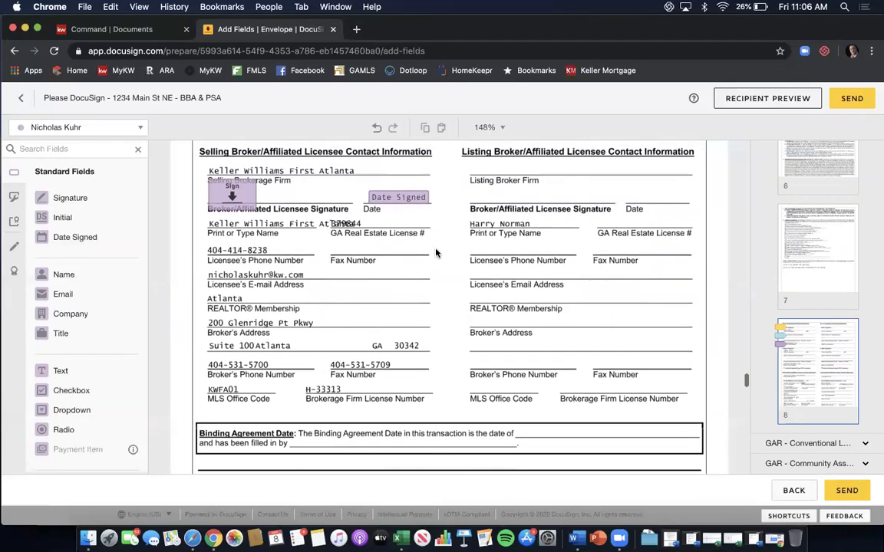
pyautogui.scroll(2, 429, 257)
pyautogui.scroll(-1, 392, 262)
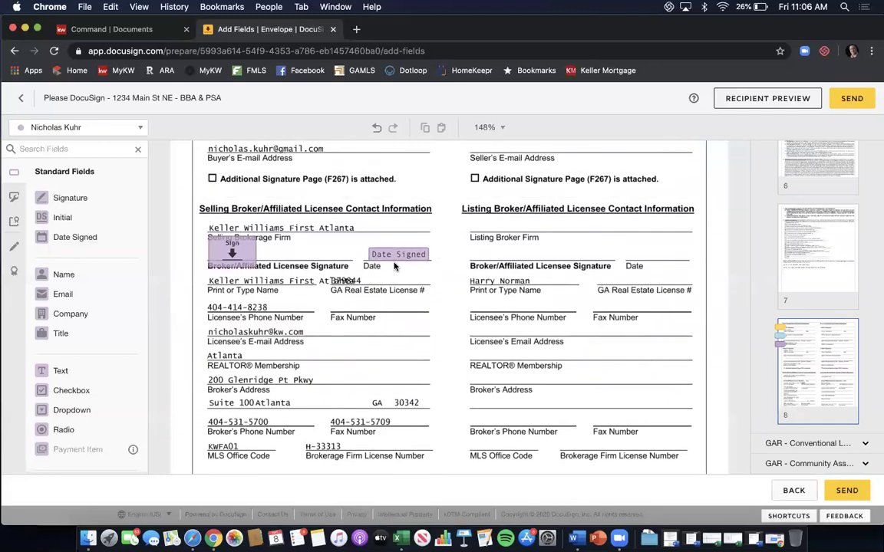
pyautogui.scroll(2, 393, 264)
pyautogui.scroll(1, 394, 266)
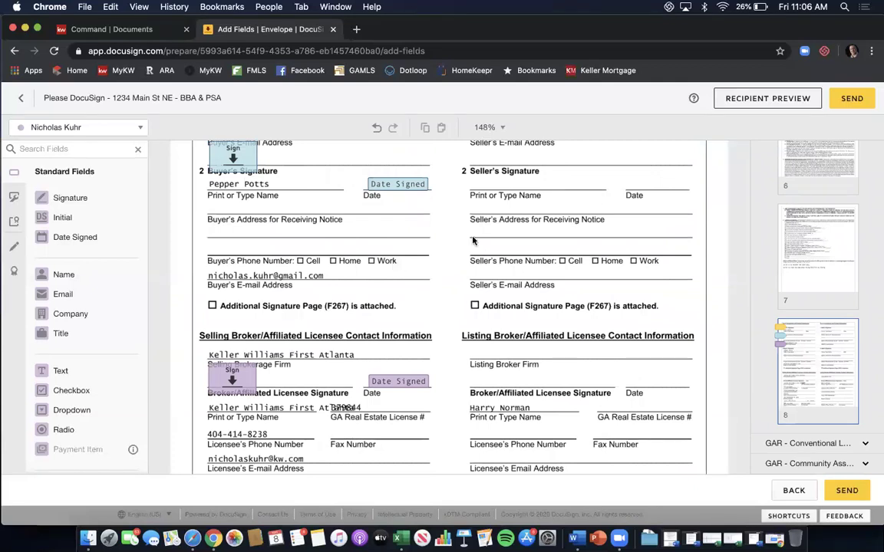
# Delete the broker's signature and date fields and re-place both with Buyer One as active recipient.
pyautogui.click(232, 375)
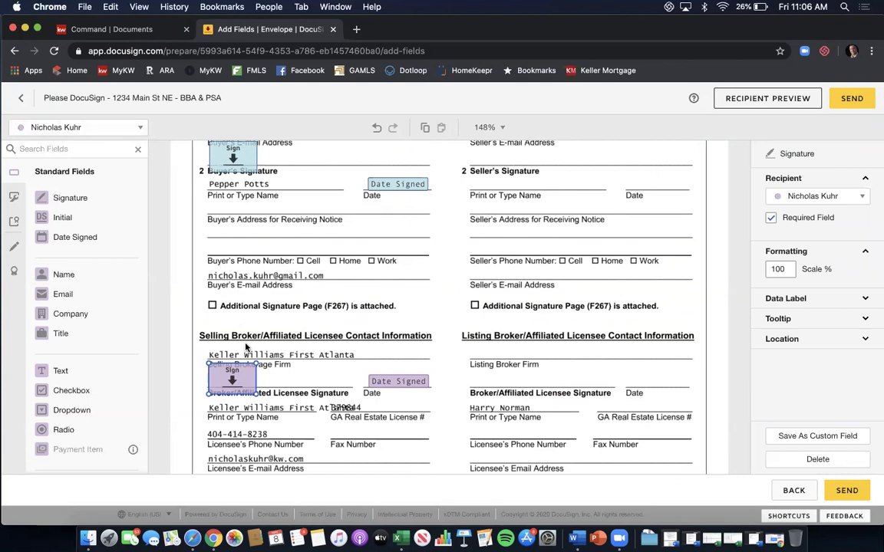
pyautogui.press('Delete')
pyautogui.click(402, 381)
pyautogui.press('Delete')
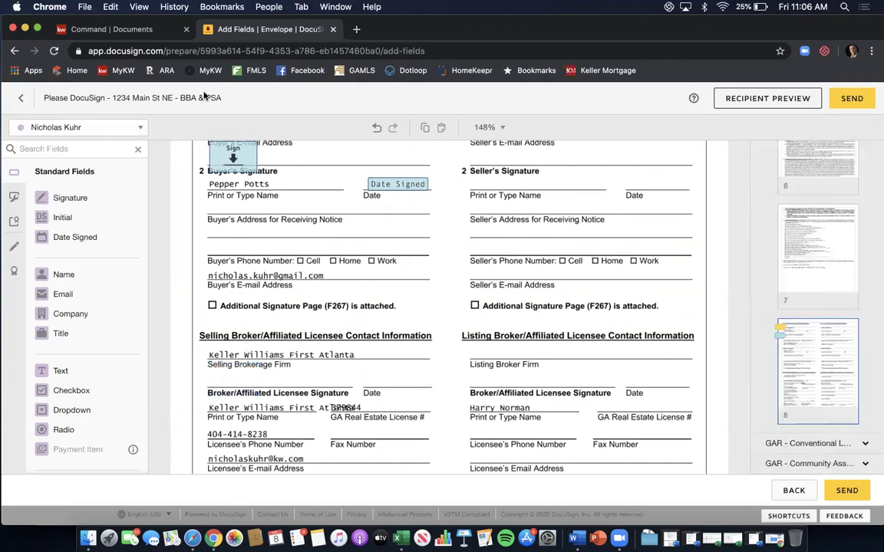
pyautogui.click(143, 127)
pyautogui.click(113, 149)
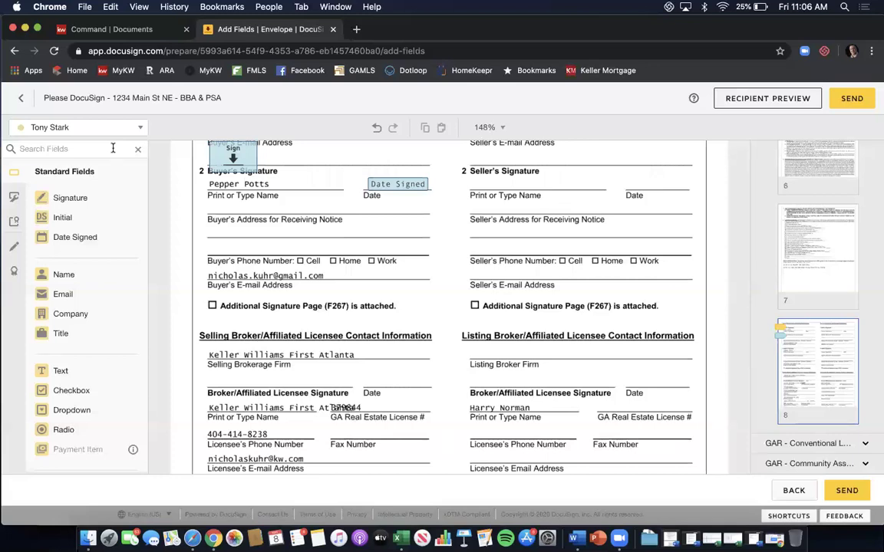
pyautogui.moveTo(70, 197)
pyautogui.mouseDown()
pyautogui.moveTo(279, 373)
pyautogui.moveTo(206, 358)
pyautogui.moveTo(208, 369)
pyautogui.mouseUp()
pyautogui.moveTo(74, 238); pyautogui.dragTo(362, 380)
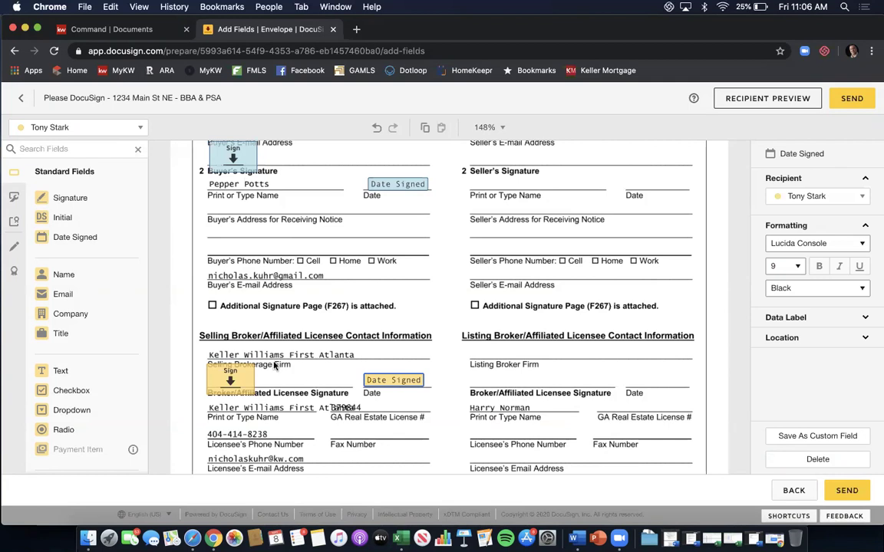
# Assign both the new signature and date-signed fields to the selling broker.
pyautogui.click(221, 389)
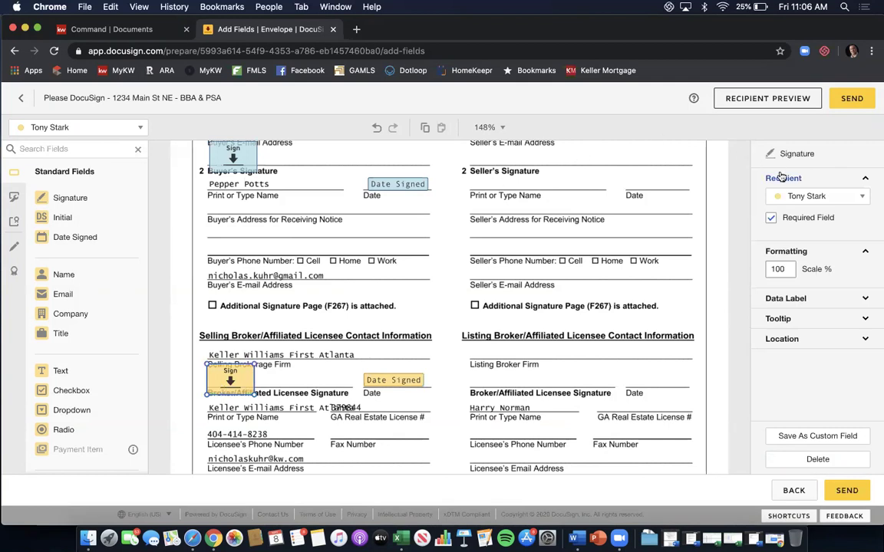
pyautogui.click(860, 203)
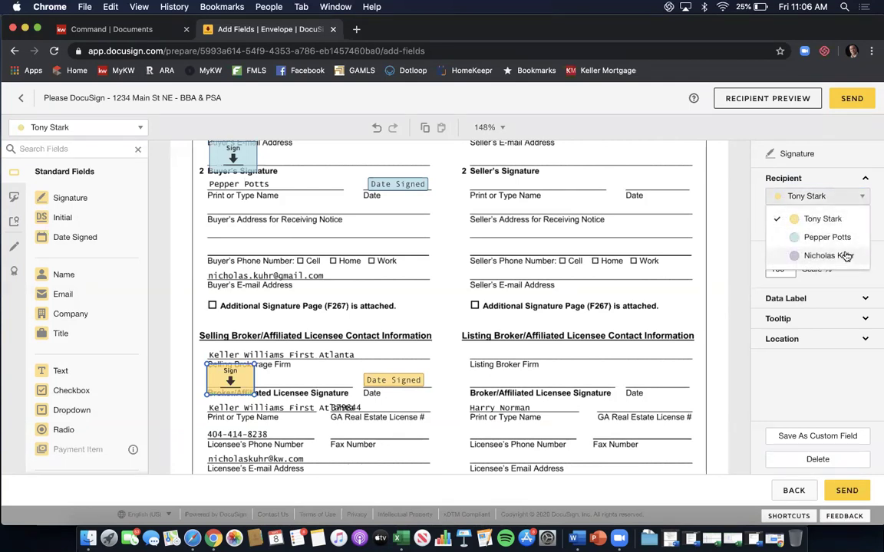
pyautogui.click(845, 256)
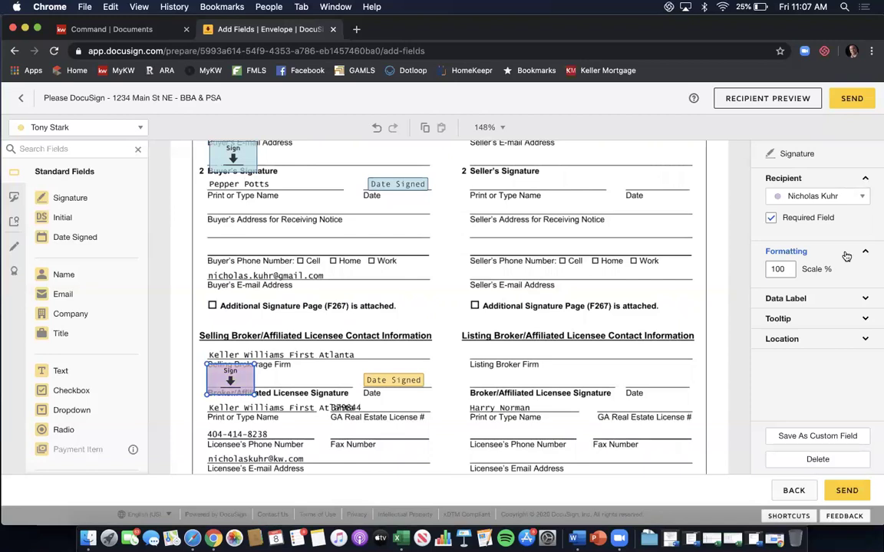
pyautogui.click(393, 380)
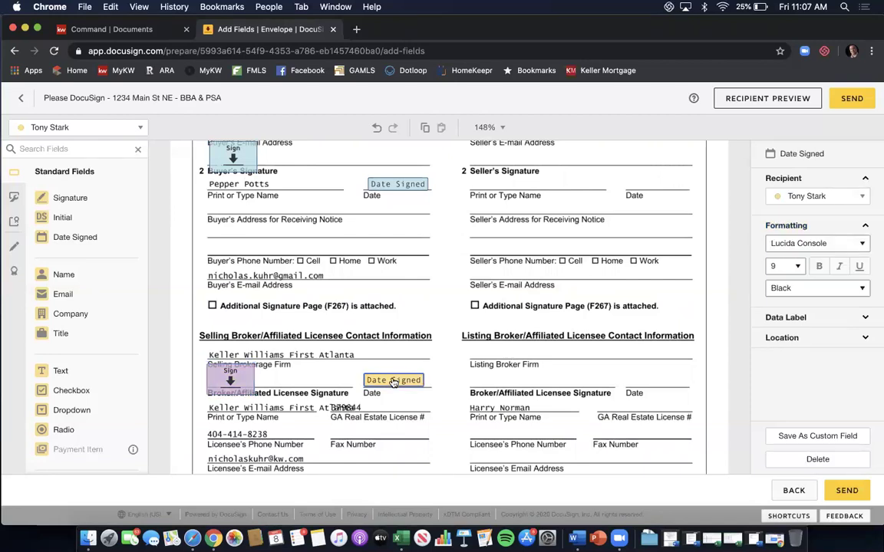
pyautogui.click(860, 197)
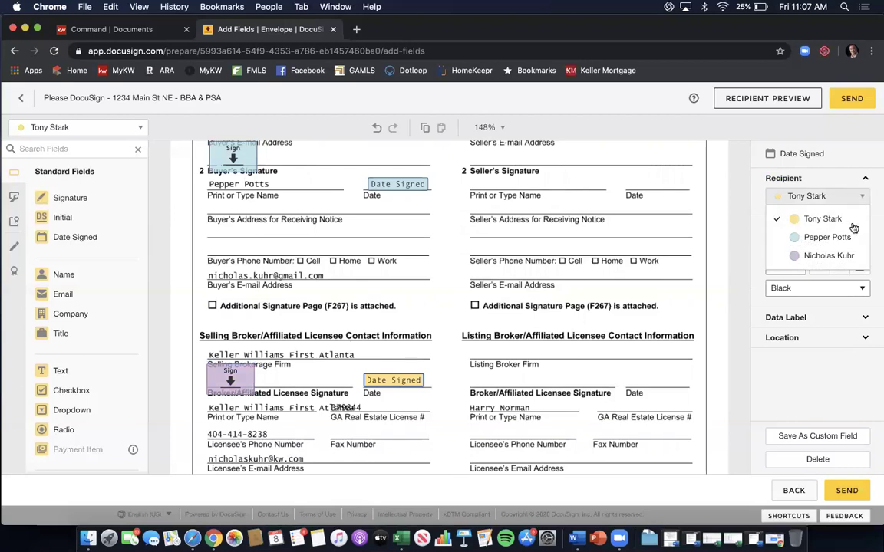
pyautogui.click(847, 255)
pyautogui.click(395, 335)
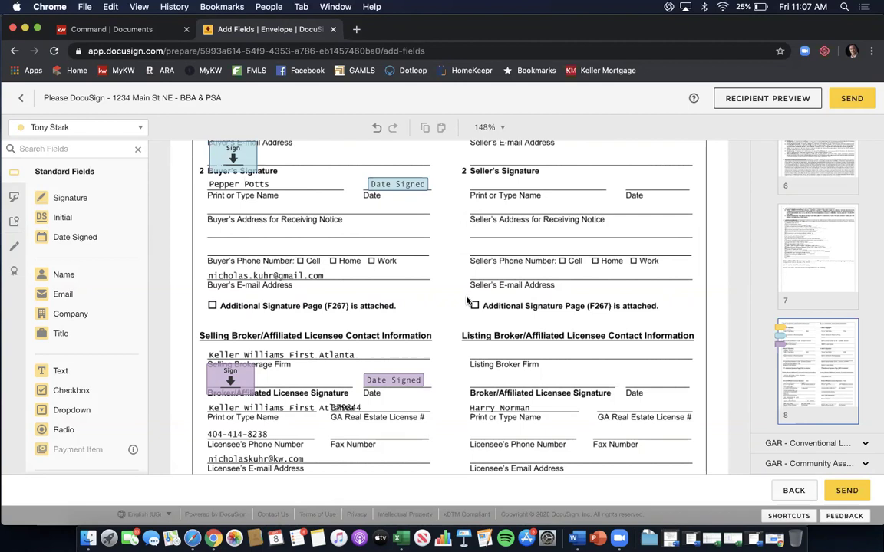
pyautogui.scroll(-5, 466, 301)
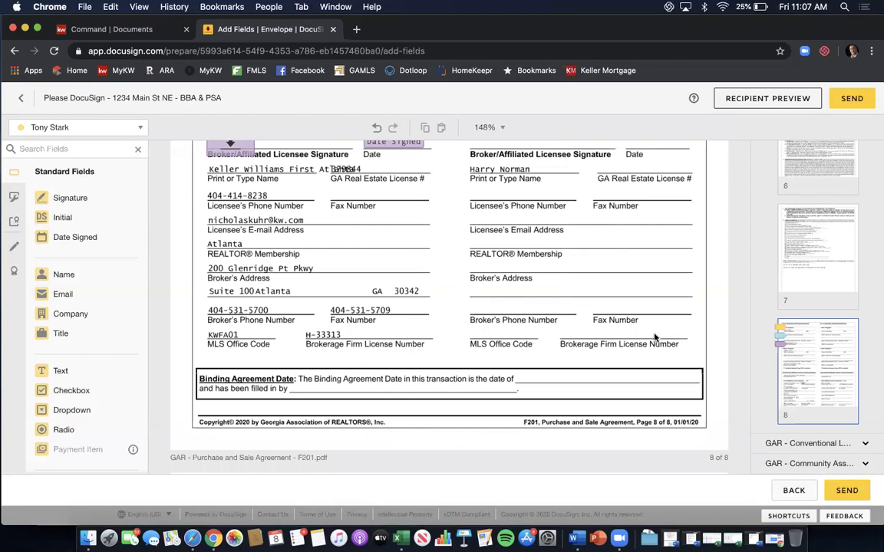
# Go to the Conventional Loan Exhibit's first page and its copyright footer.
pyautogui.click(810, 445)
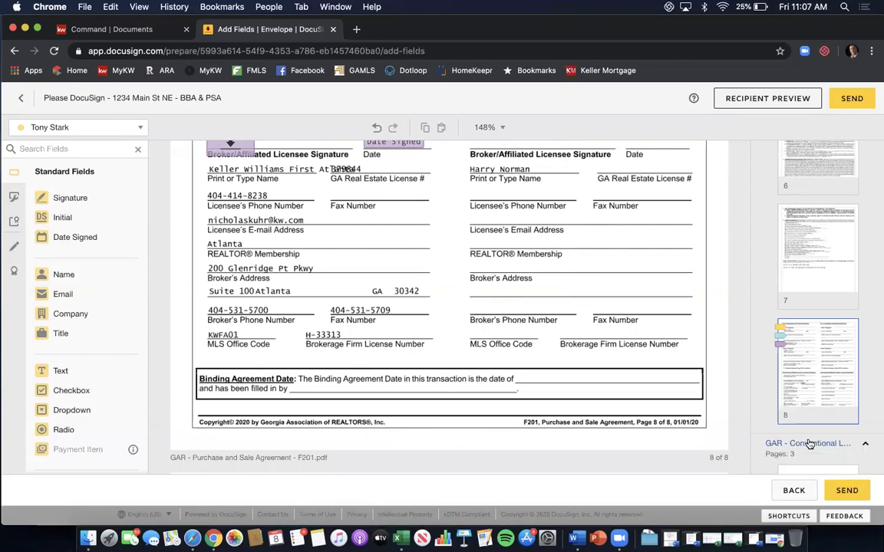
pyautogui.scroll(-4, 800, 369)
pyautogui.click(800, 369)
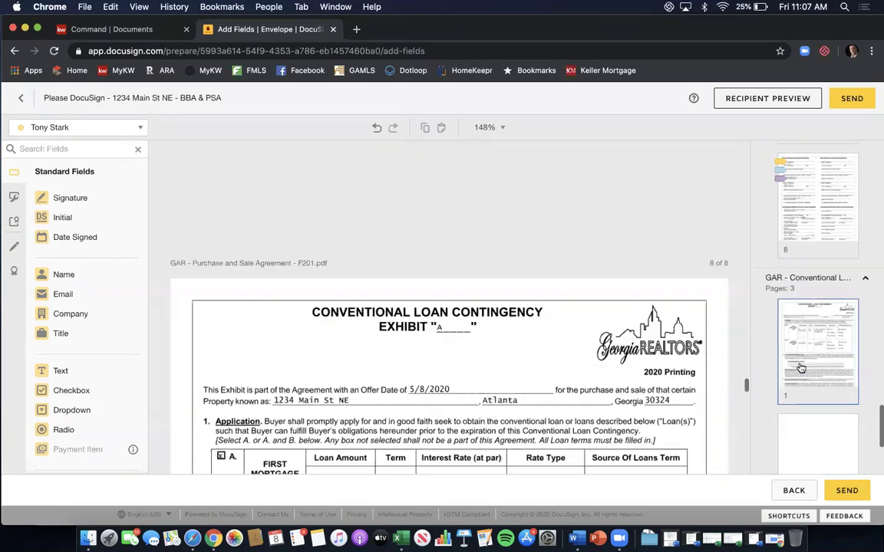
pyautogui.scroll(-3, 611, 267)
pyautogui.scroll(-10, 611, 267)
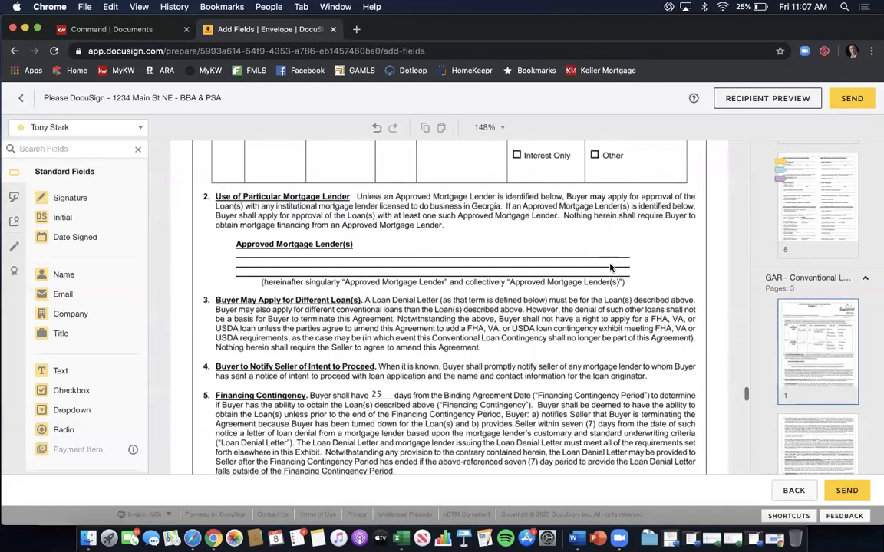
pyautogui.scroll(2, 549, 236)
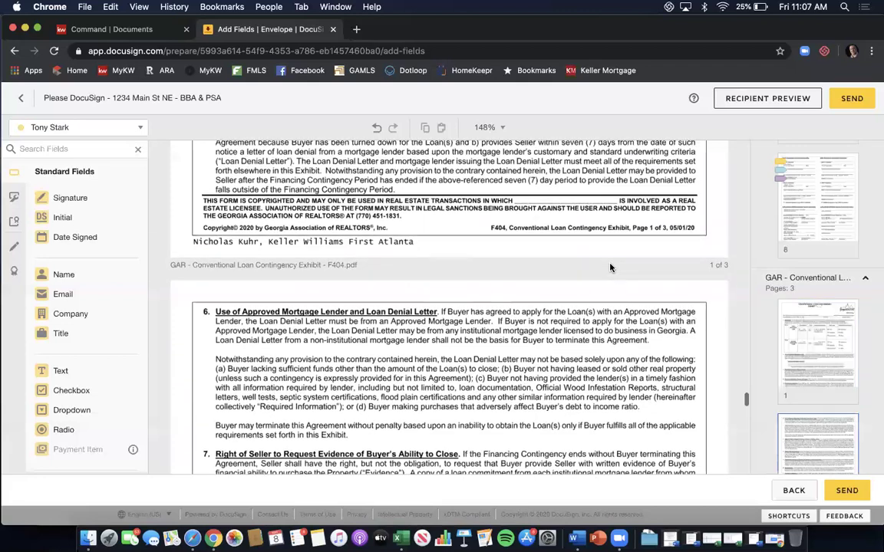
pyautogui.scroll(-1, 549, 237)
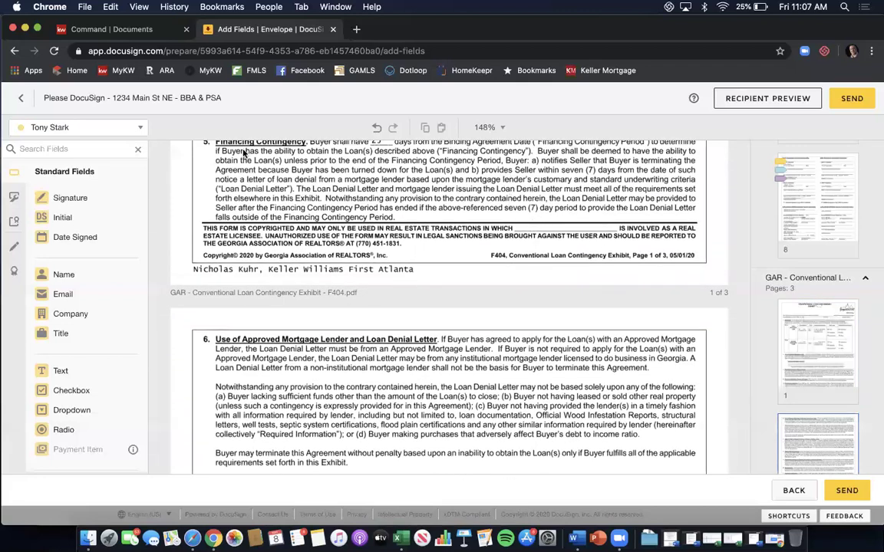
# With the third recipient active, place a Full Name field in the F404 footer's licensee blank.
pyautogui.click(132, 127)
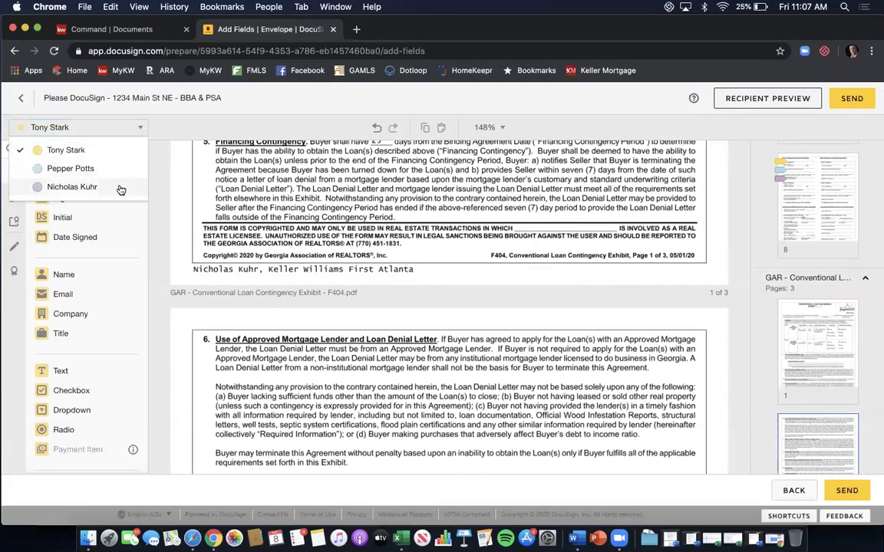
pyautogui.click(115, 188)
pyautogui.moveTo(87, 276); pyautogui.dragTo(533, 227)
pyautogui.click(423, 275)
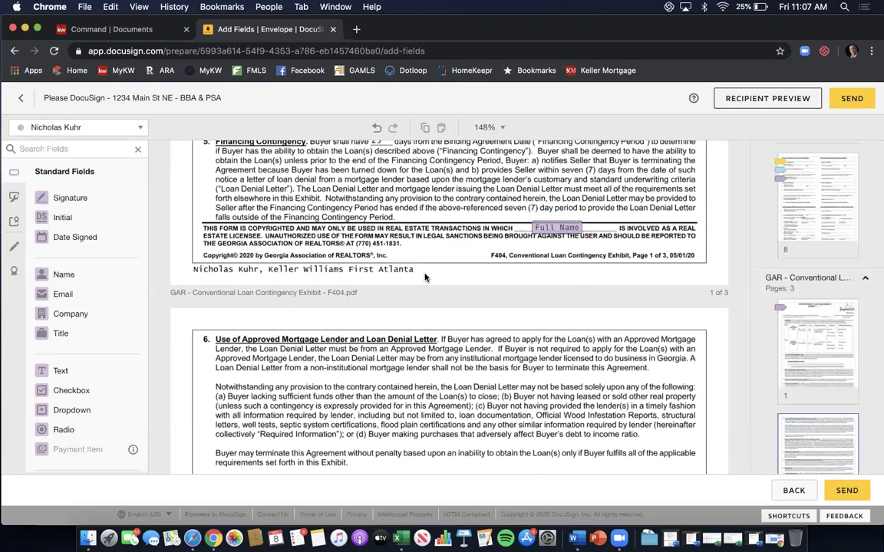
pyautogui.scroll(-10, 424, 275)
pyautogui.scroll(-15, 424, 277)
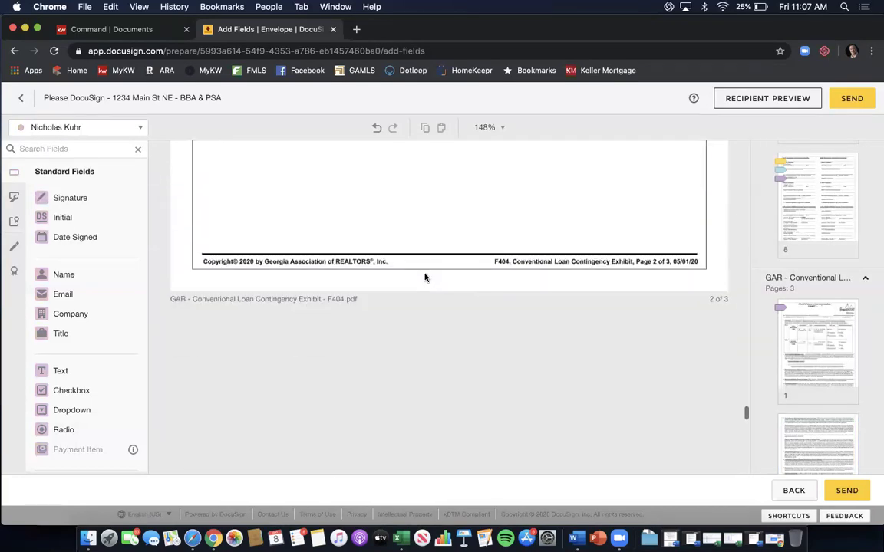
pyautogui.scroll(-3, 424, 277)
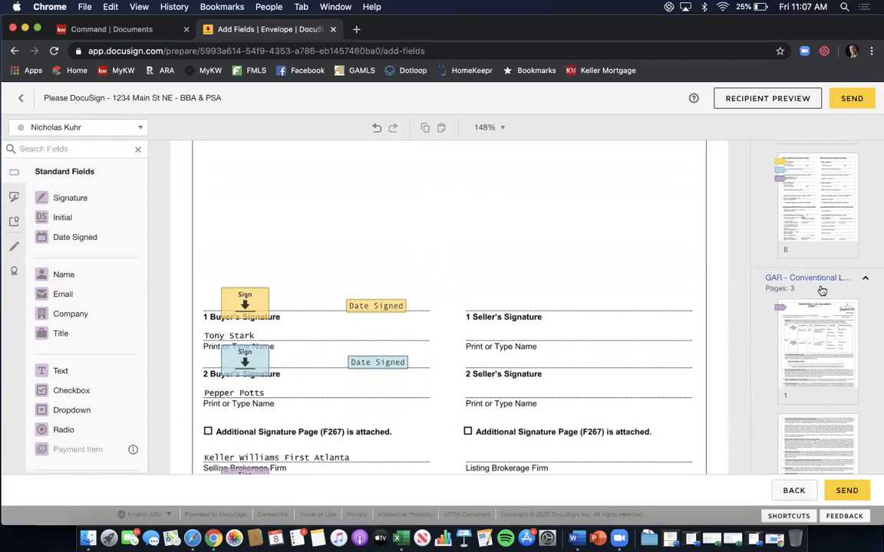
pyautogui.scroll(5, 822, 290)
pyautogui.scroll(-3, 820, 290)
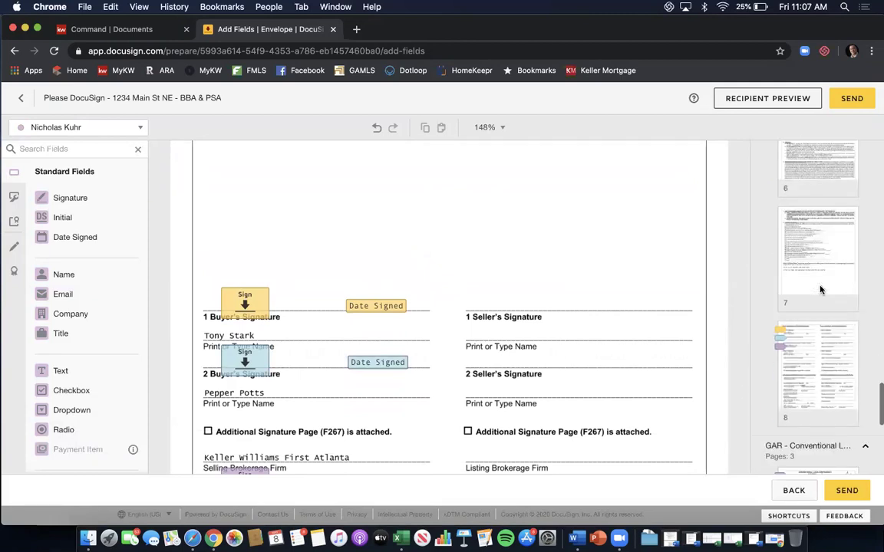
# Jump to the Purchase and Sale Agreement's page 8 acceptance and contact page.
pyautogui.click(821, 336)
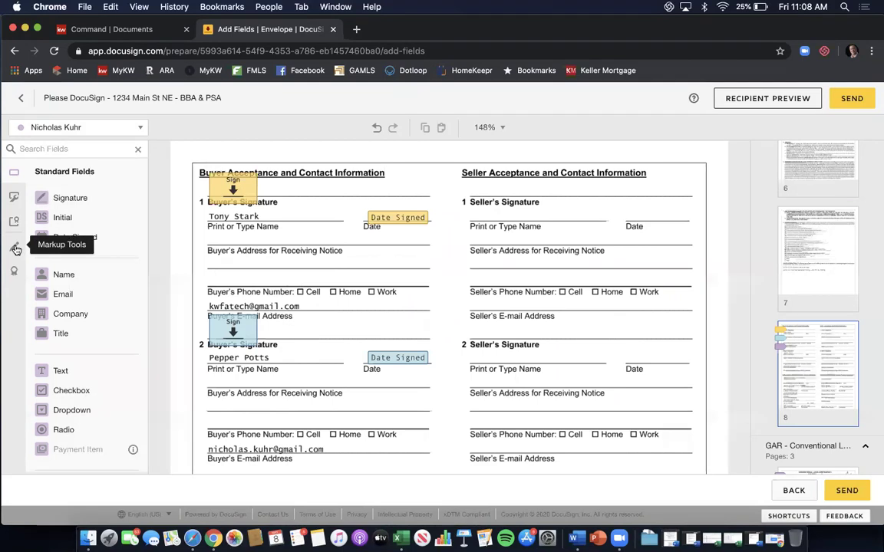
# Draw a black line markup of thickness 7 across the first buyer's e-mail address.
pyautogui.click(16, 249)
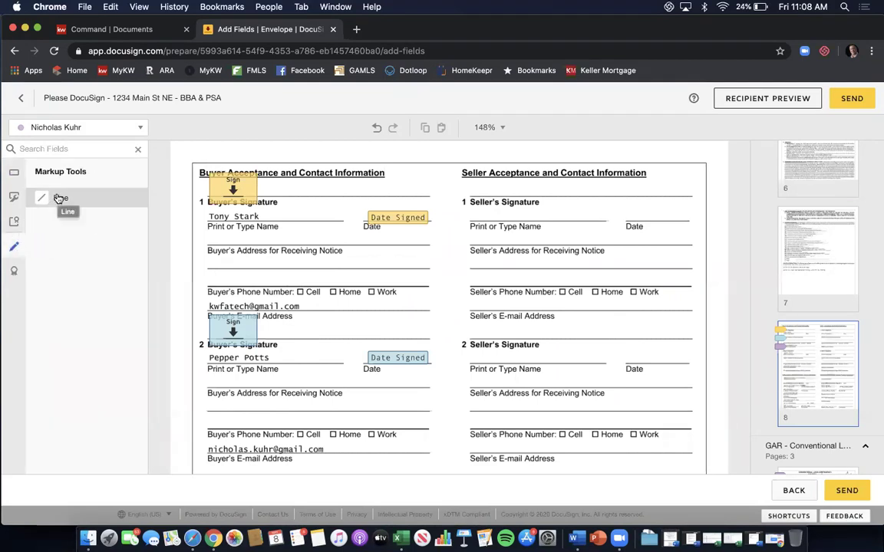
pyautogui.click(58, 198)
pyautogui.click(101, 204)
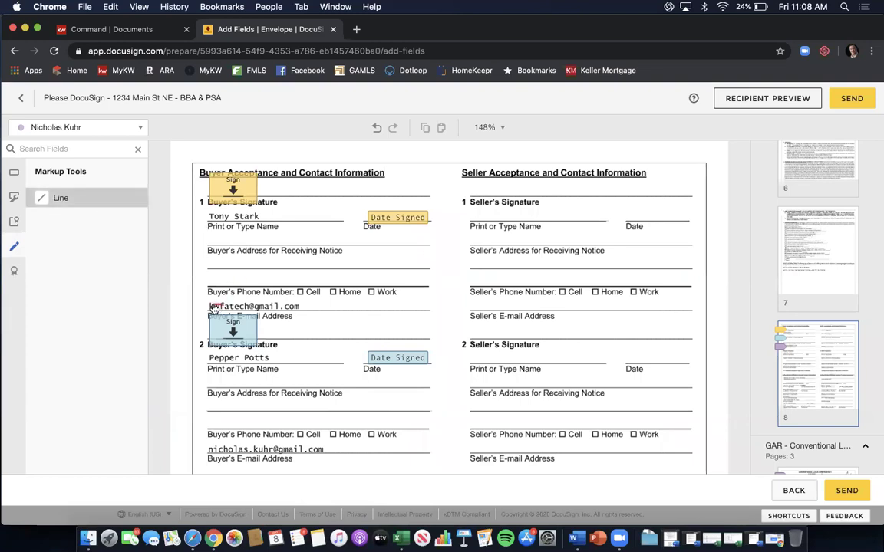
pyautogui.moveTo(213, 305); pyautogui.dragTo(309, 306)
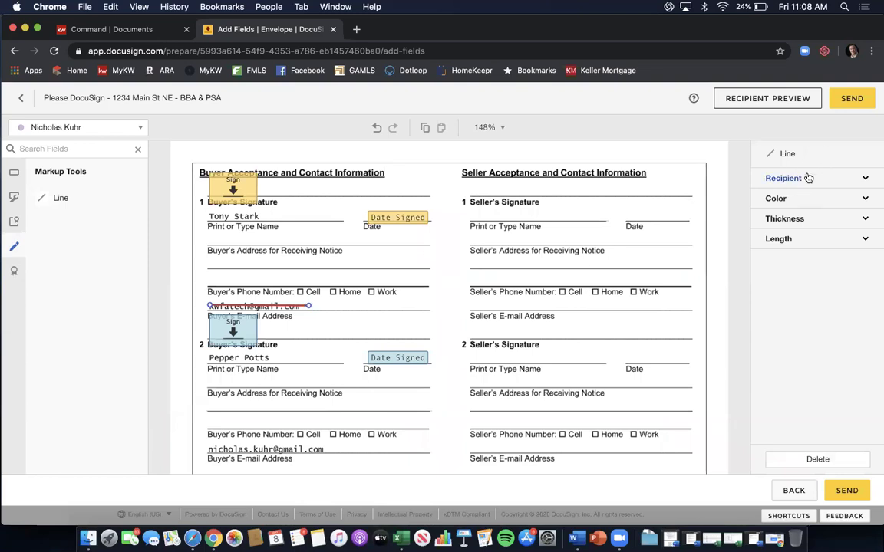
pyautogui.click(823, 199)
pyautogui.click(786, 215)
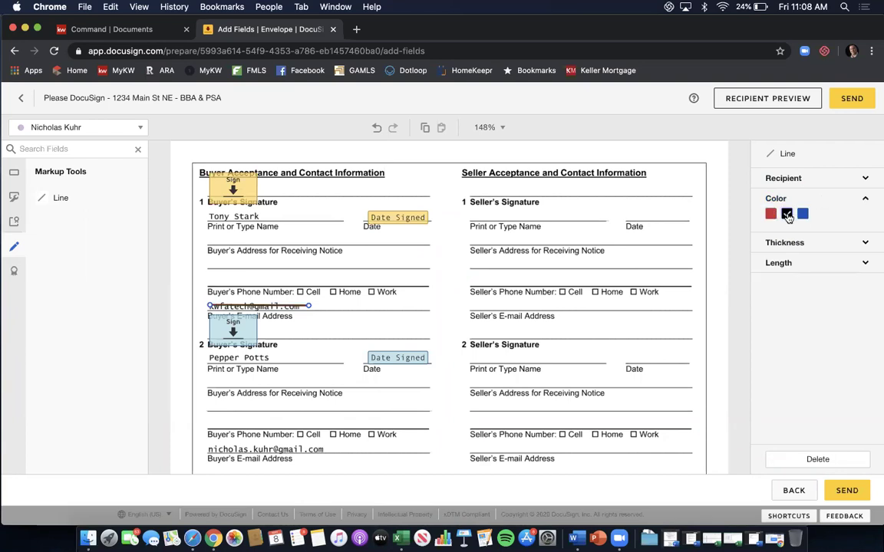
pyautogui.click(784, 243)
pyautogui.click(791, 260)
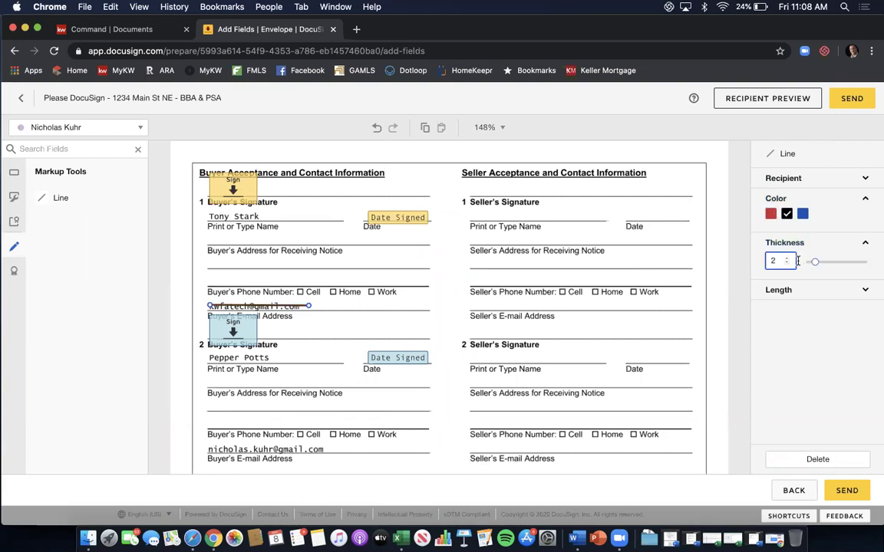
pyautogui.click(787, 260)
pyautogui.click(787, 260)
pyautogui.click(787, 259)
pyautogui.click(787, 259)
pyautogui.click(787, 259)
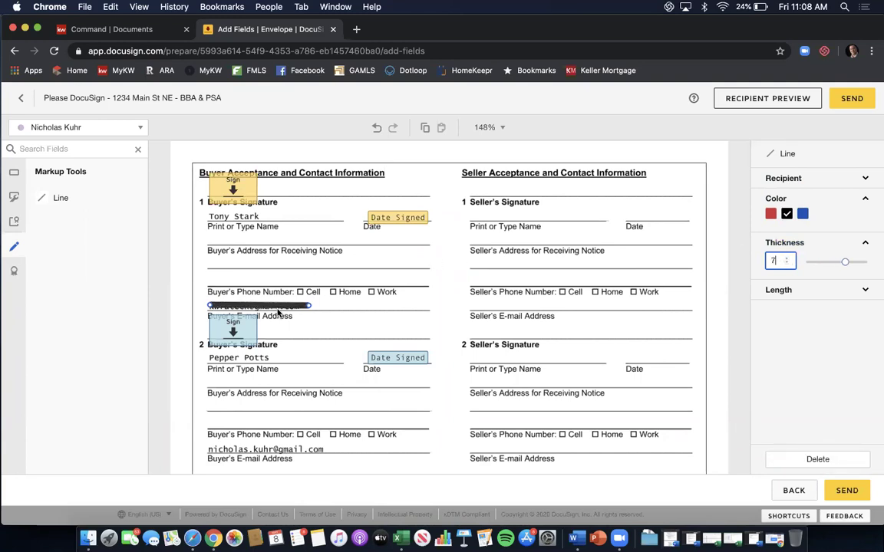
# Nudge the line into position and paste a copy over the second buyer's e-mail address.
pyautogui.press('Down')
pyautogui.press('Down')
pyautogui.press('Up')
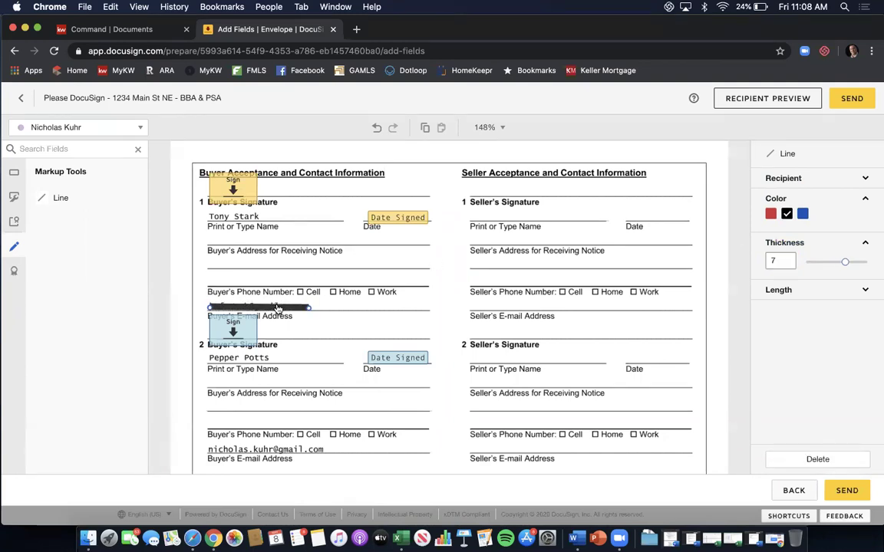
pyautogui.press('Up')
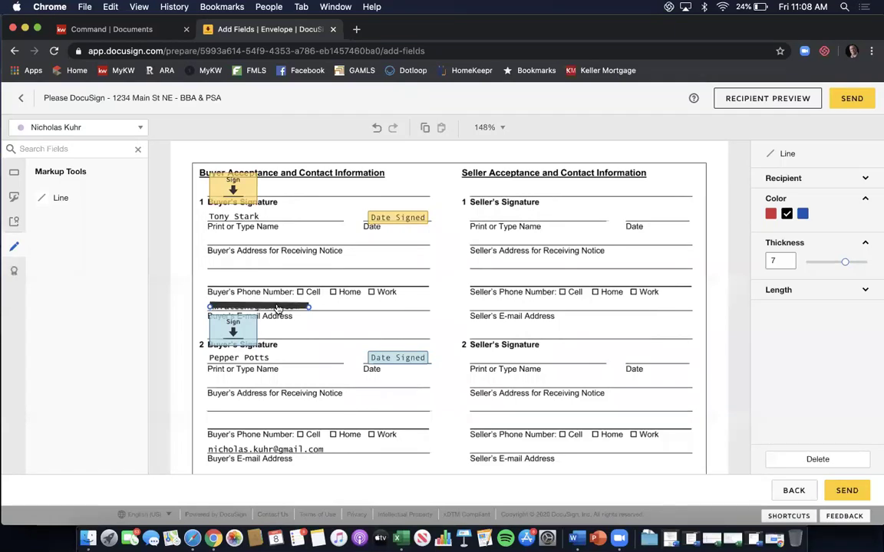
pyautogui.press('Up')
pyautogui.press('super+v')
pyautogui.moveTo(290, 319); pyautogui.dragTo(330, 449)
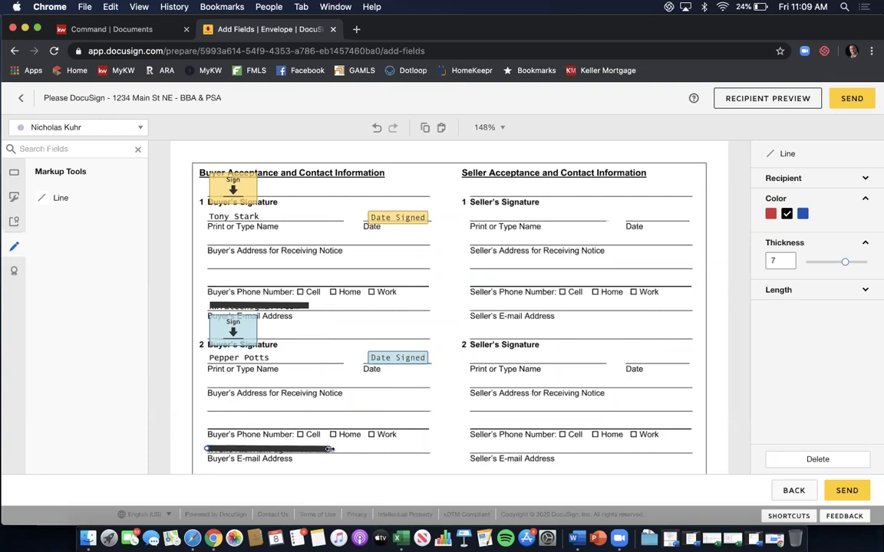
pyautogui.click(347, 395)
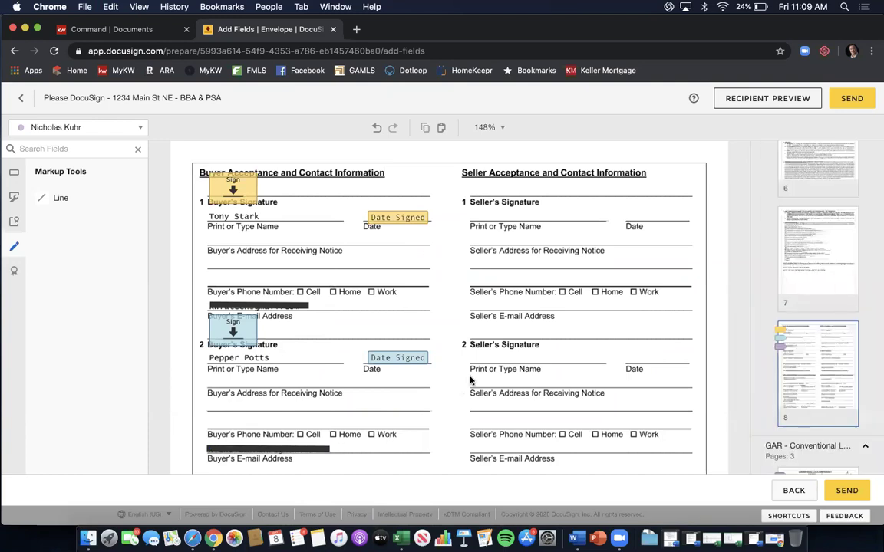
pyautogui.click(766, 31)
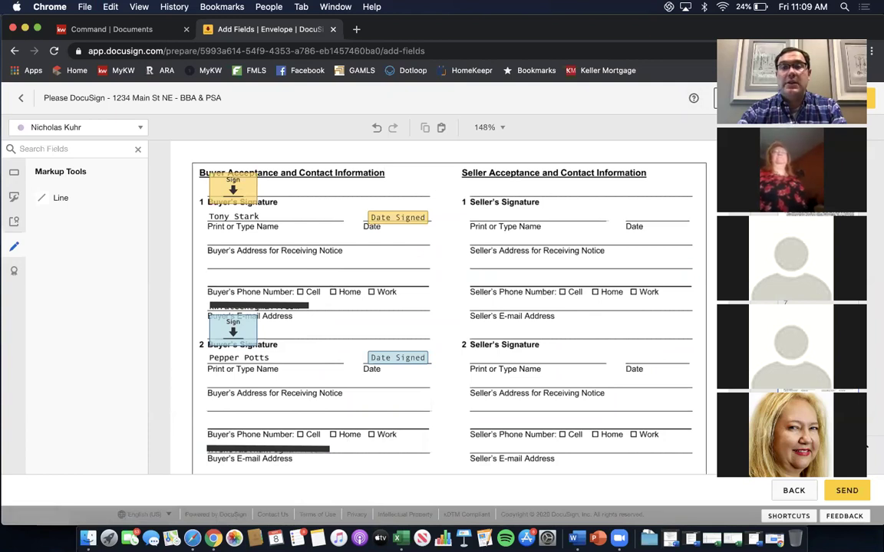
pyautogui.click(763, 30)
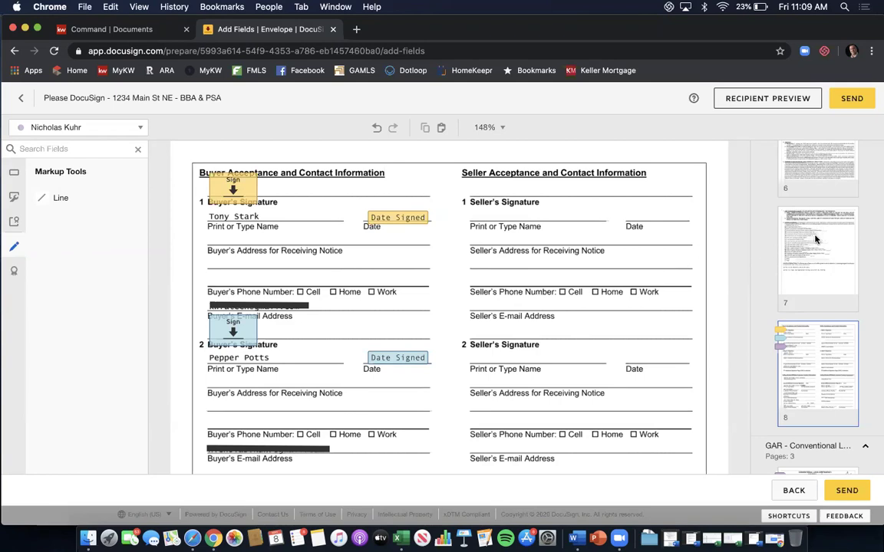
pyautogui.scroll(-5, 815, 240)
pyautogui.scroll(-4, 816, 240)
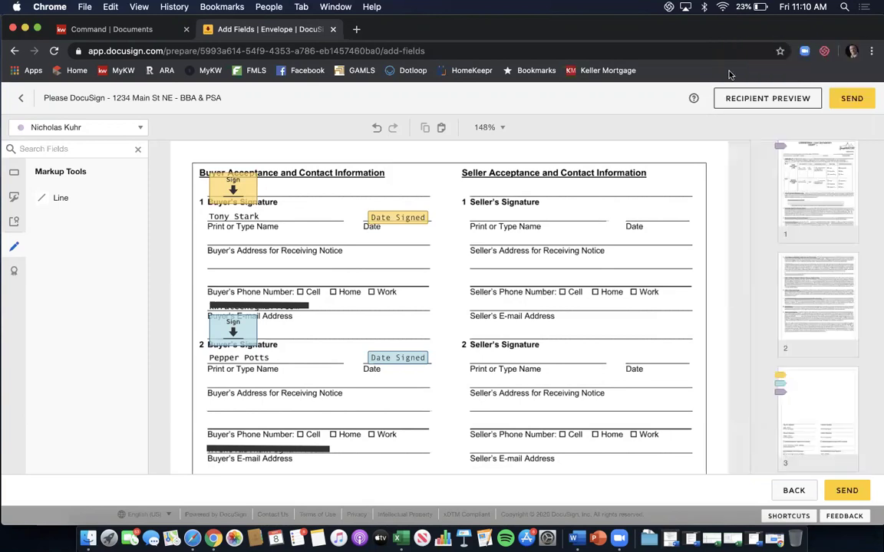
# Open page 3, the signature page, of the GAR Conventional Loan Contingency Exhibit.
pyautogui.scroll(-3, 695, 237)
pyautogui.click(807, 405)
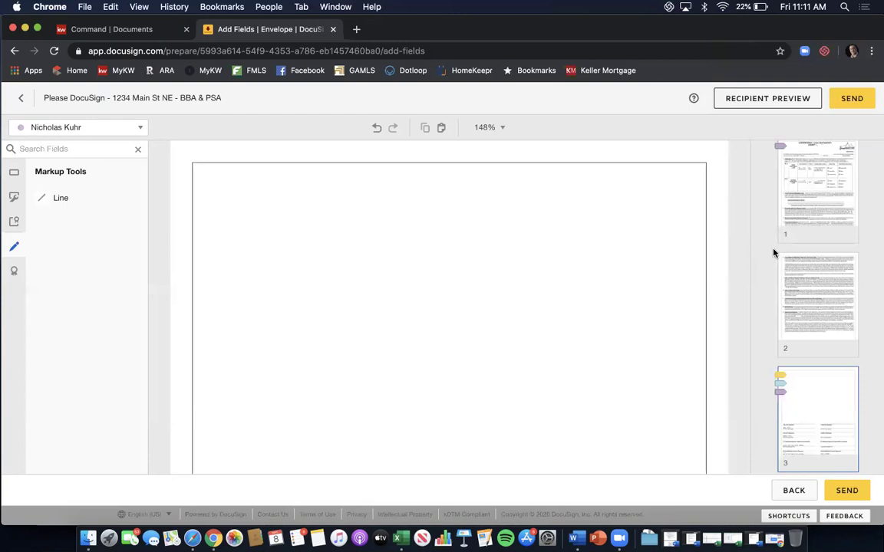
# Add an optional text field reading 'Atlanta' on the REALTOR Membership line.
pyautogui.scroll(-5, 638, 349)
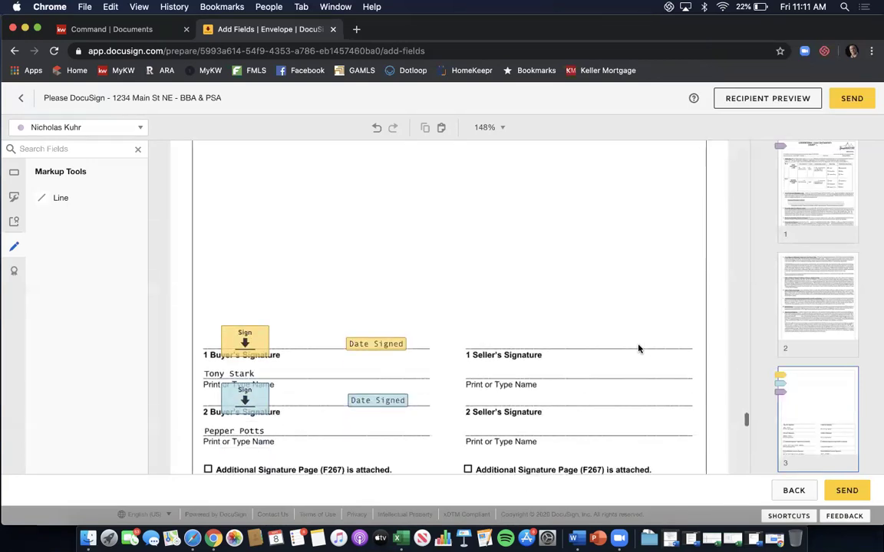
pyautogui.scroll(-3, 647, 289)
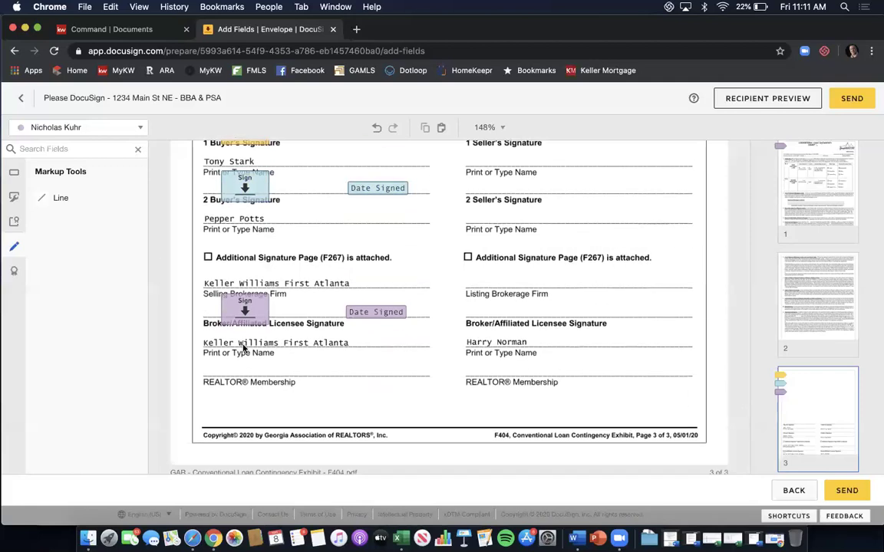
pyautogui.click(16, 176)
pyautogui.moveTo(107, 371)
pyautogui.mouseDown()
pyautogui.moveTo(223, 363)
pyautogui.moveTo(212, 365)
pyautogui.mouseUp()
pyautogui.click(233, 372)
pyautogui.write('Atlanta')
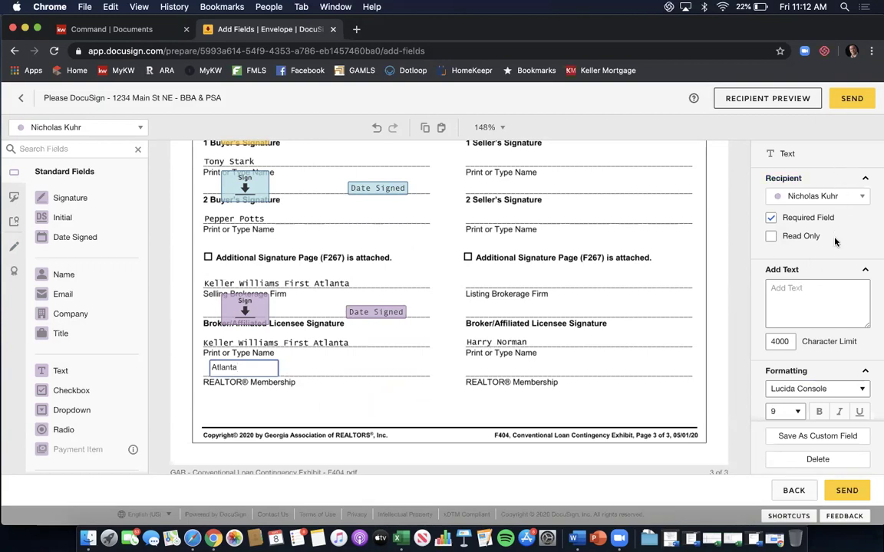
pyautogui.click(771, 219)
# Place a Full Name field on the selling licensee's print-name line.
pyautogui.click(455, 362)
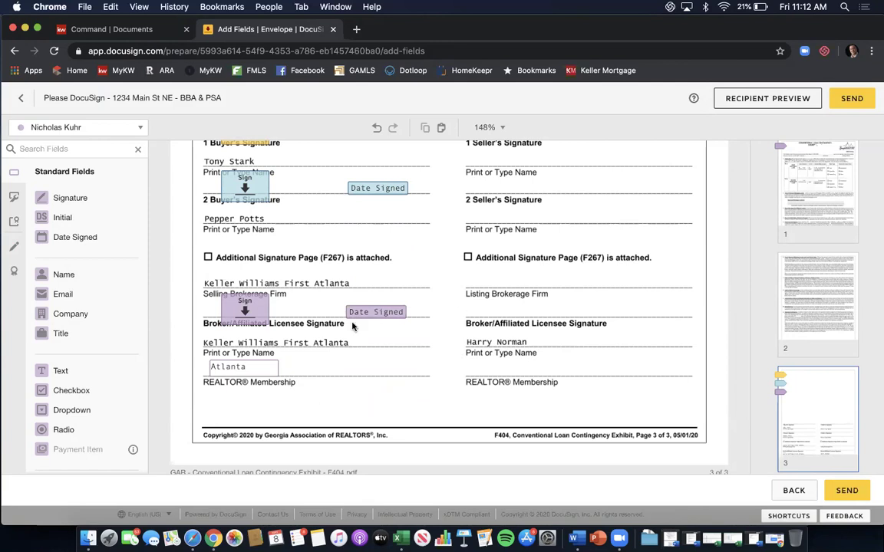
pyautogui.moveTo(85, 274); pyautogui.dragTo(362, 341)
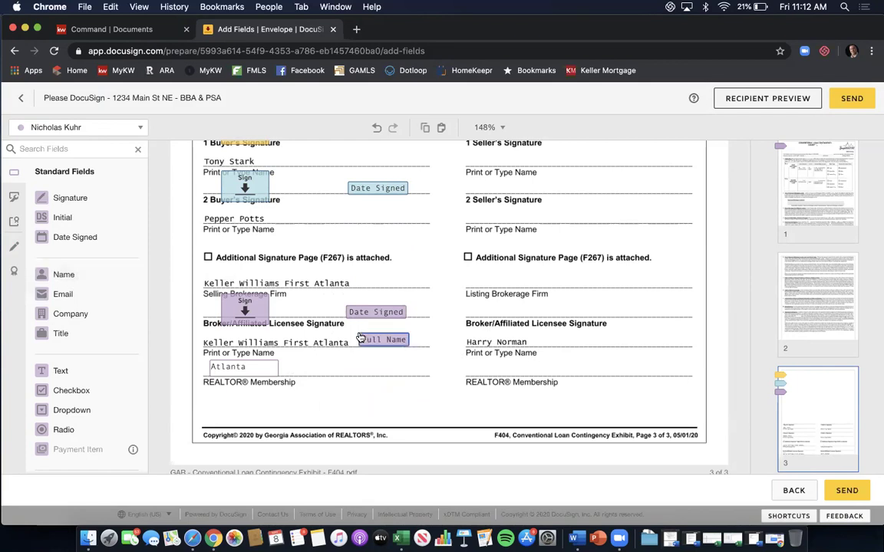
pyautogui.click(372, 377)
# Assign new fields to the first buyer and place a text field in the condominium 'currently $' blank.
pyautogui.scroll(-5, 518, 256)
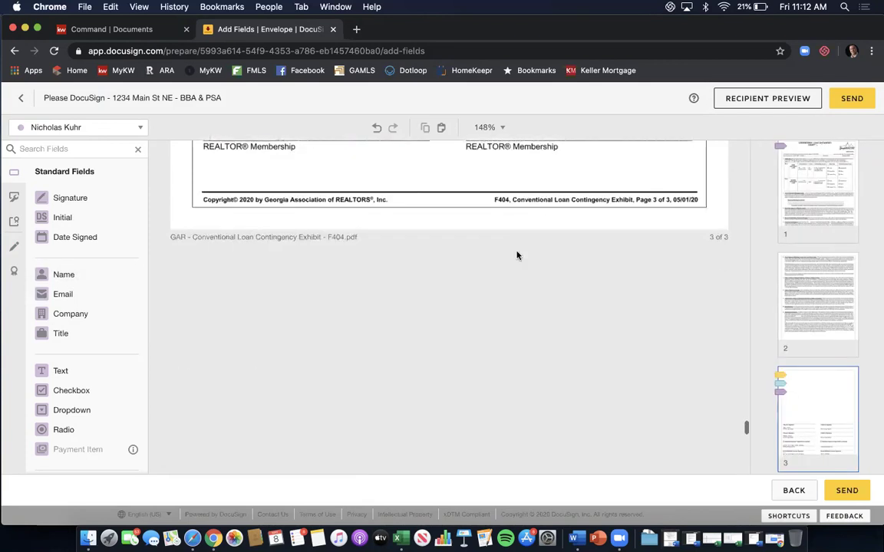
pyautogui.scroll(-4, 550, 241)
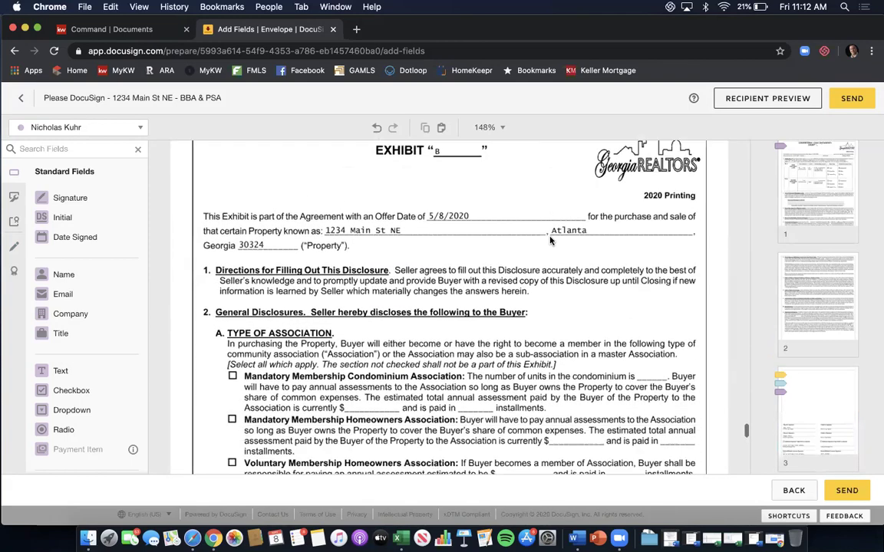
pyautogui.scroll(1, 522, 243)
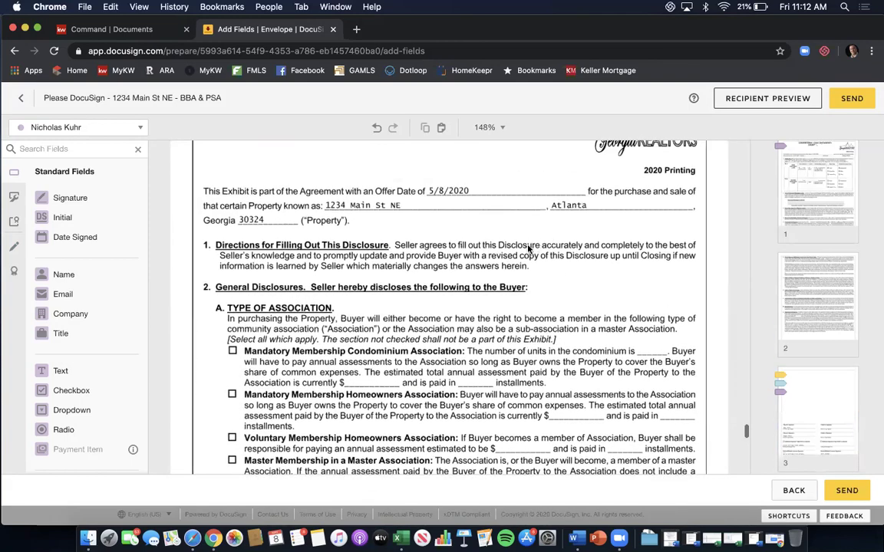
pyautogui.scroll(-2, 489, 253)
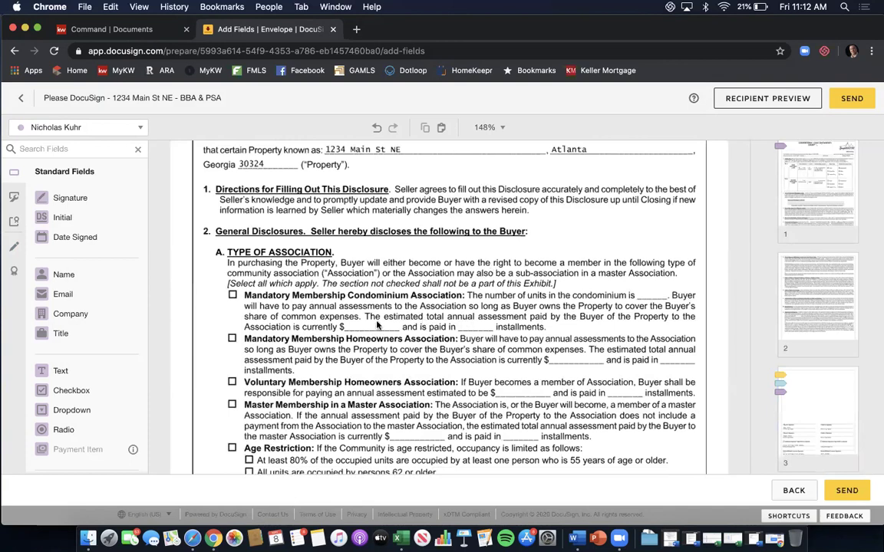
pyautogui.scroll(2, 415, 299)
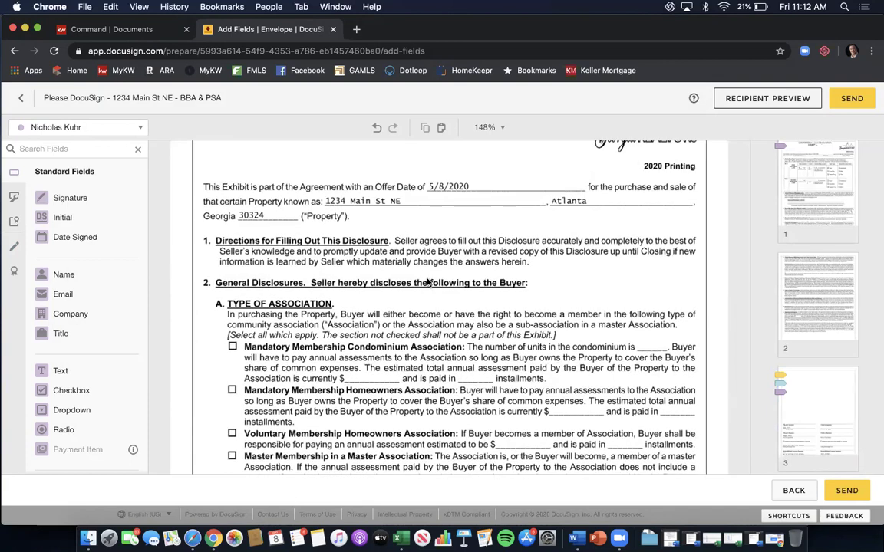
pyautogui.scroll(-2, 428, 282)
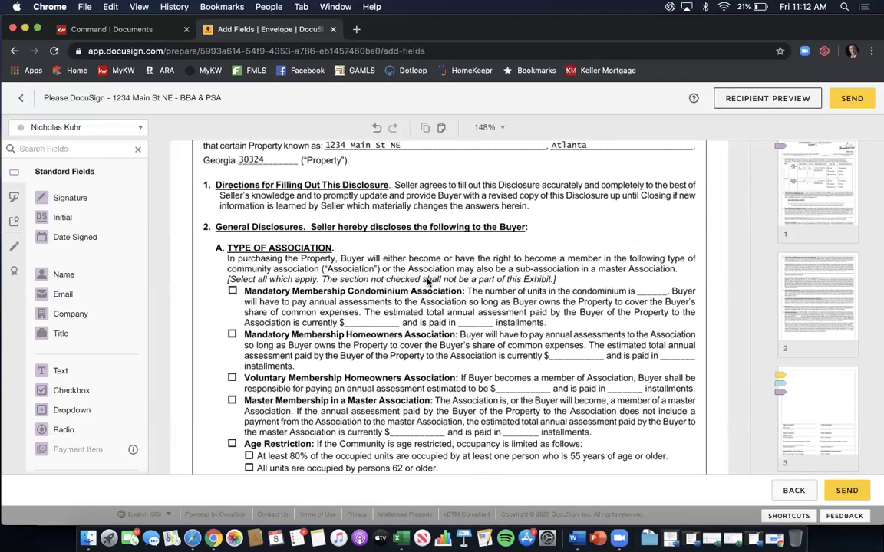
pyautogui.click(139, 127)
pyautogui.click(120, 147)
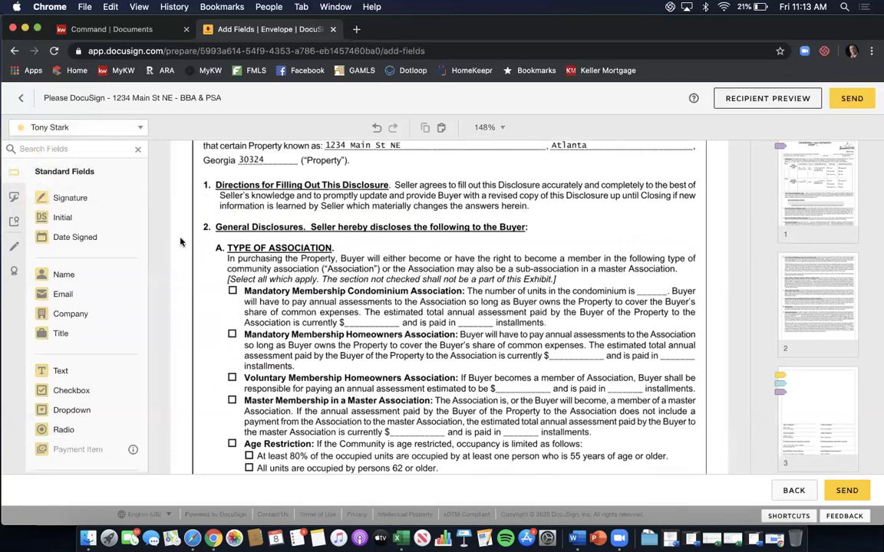
pyautogui.moveTo(65, 370); pyautogui.dragTo(348, 317)
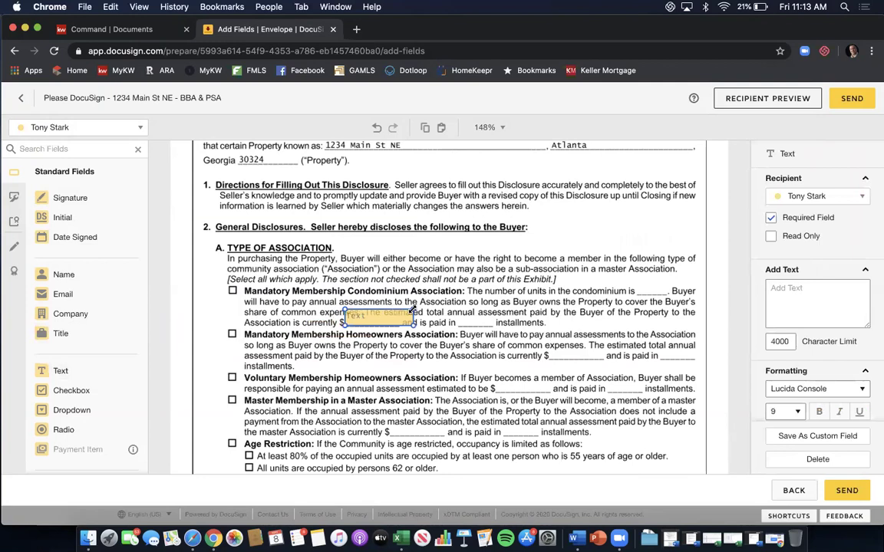
# Shrink the text field to fit the dollar blank and make it optional rather than required.
pyautogui.moveTo(415, 305); pyautogui.dragTo(405, 321)
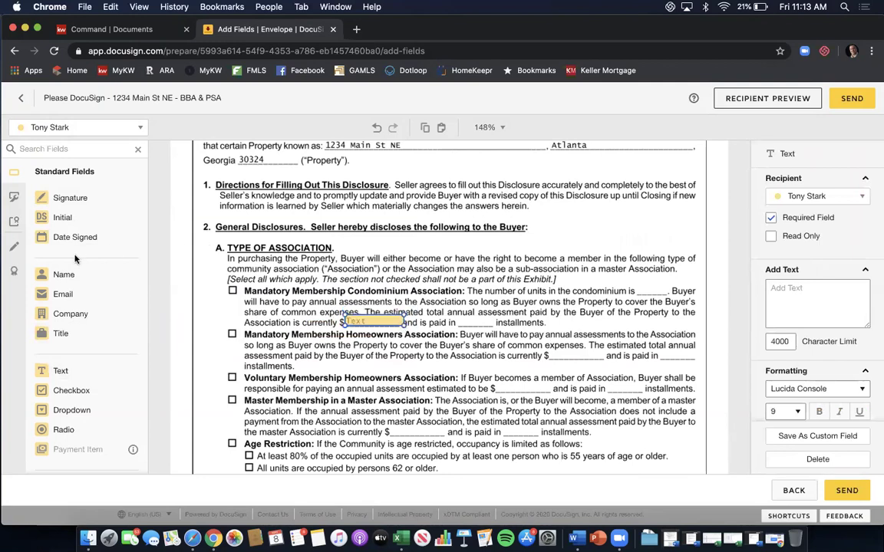
pyautogui.click(773, 219)
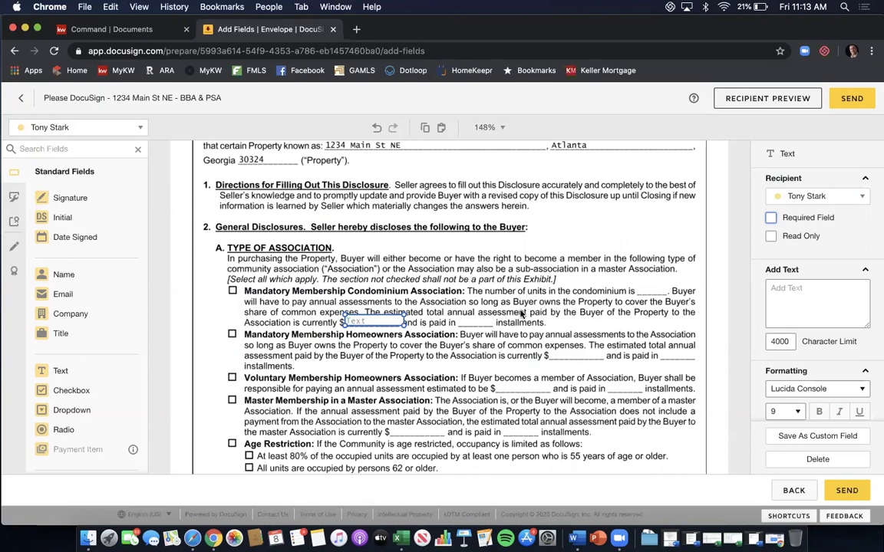
pyautogui.click(466, 310)
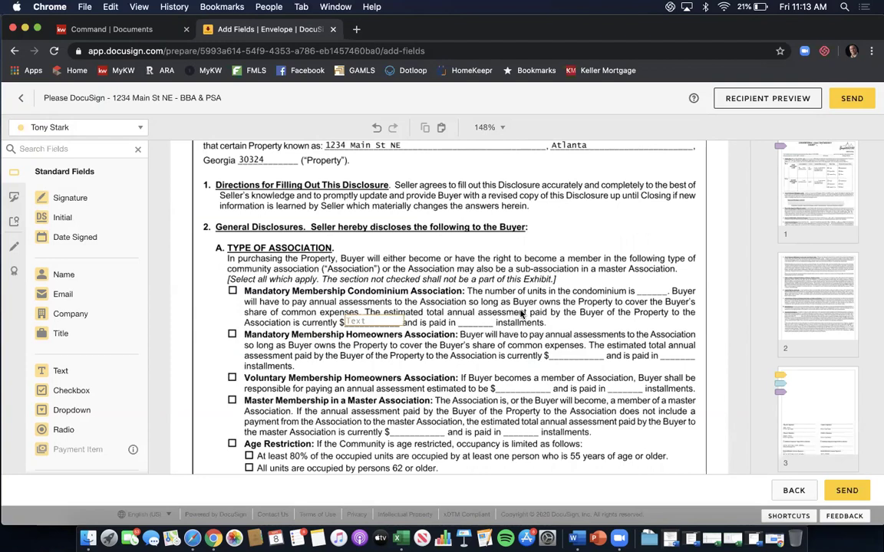
pyautogui.scroll(2, 485, 299)
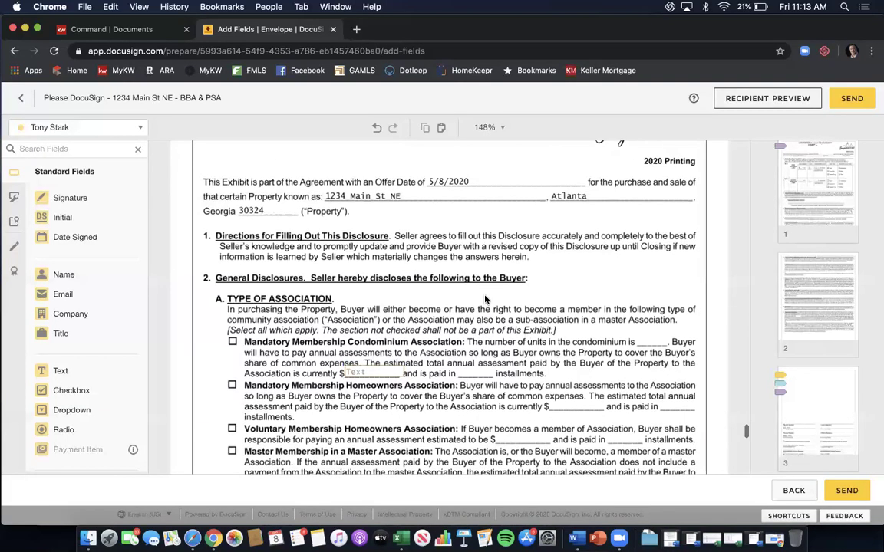
# Scroll down to the disclosure's page 1 footer and the top of page 2.
pyautogui.scroll(-3, 485, 299)
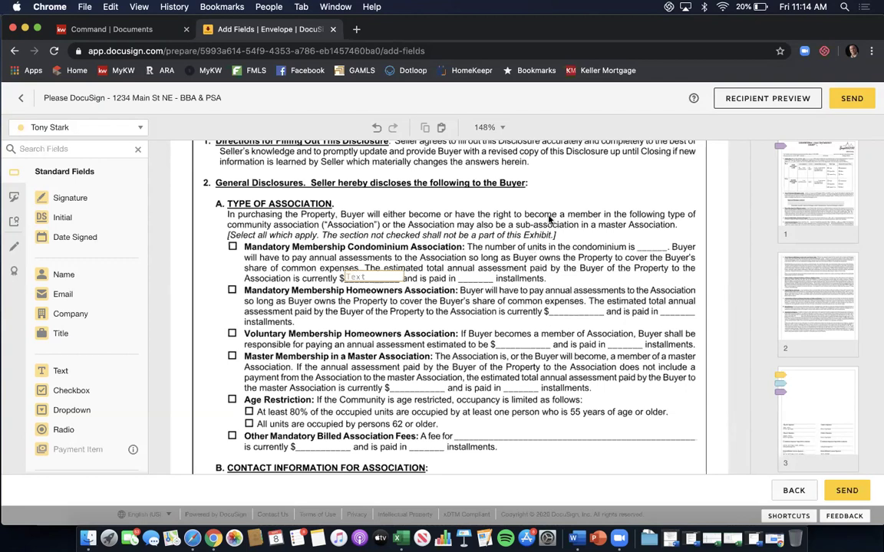
pyautogui.scroll(-7, 568, 207)
pyautogui.scroll(-4, 585, 200)
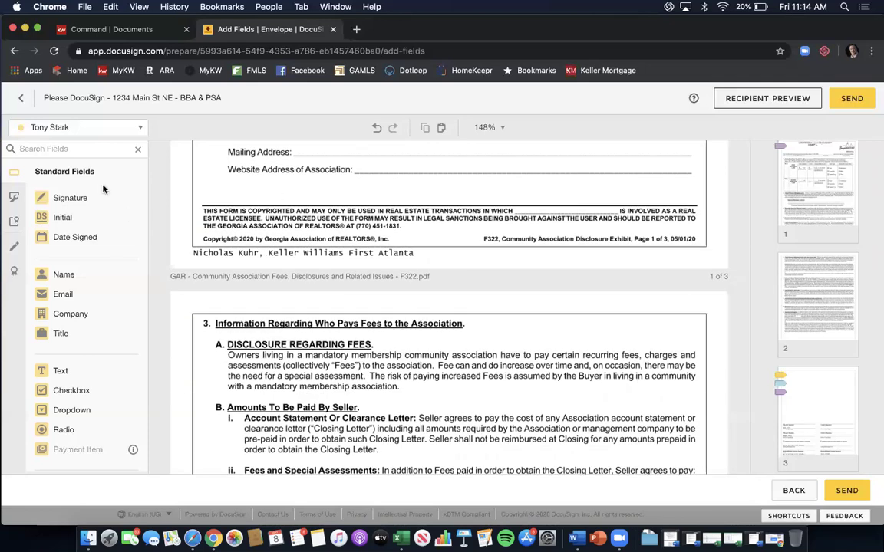
# Place the agent's Full Name field in the page 1 footer's licensee blank.
pyautogui.click(125, 125)
pyautogui.click(111, 189)
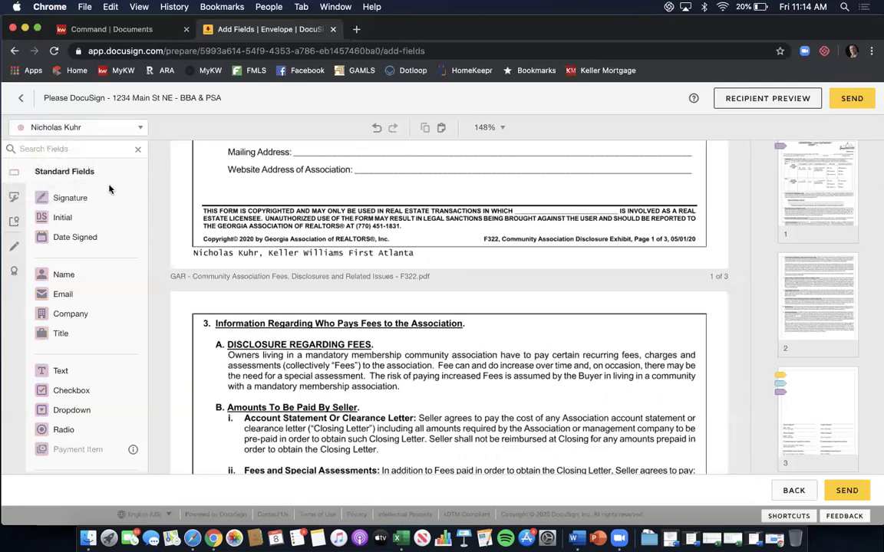
pyautogui.click(80, 274)
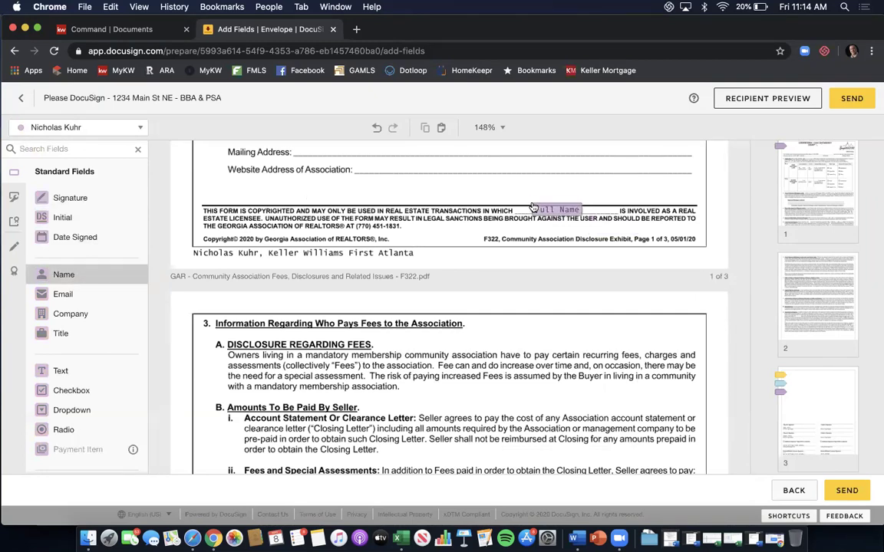
pyautogui.click(533, 208)
pyautogui.click(521, 243)
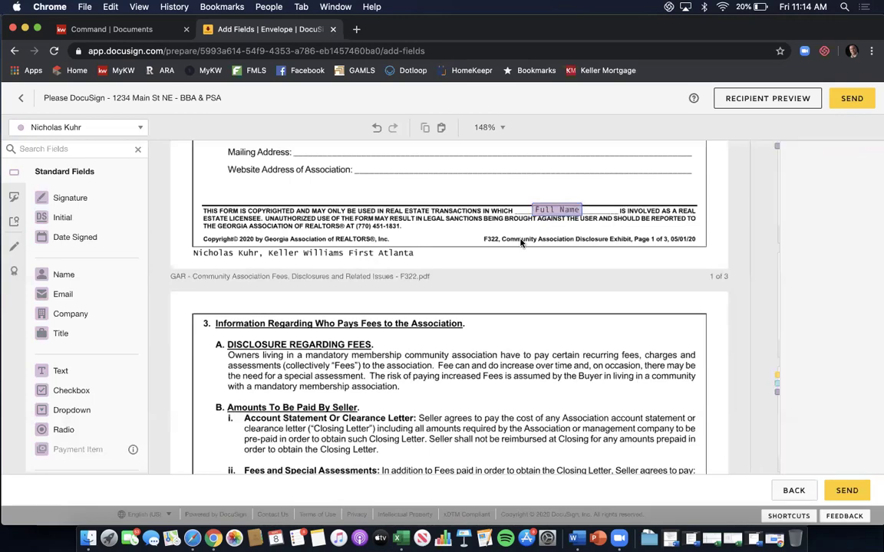
# Scroll down to page 3 and open the envelope's Recipient Preview.
pyautogui.scroll(-15, 521, 243)
pyautogui.scroll(-15, 521, 244)
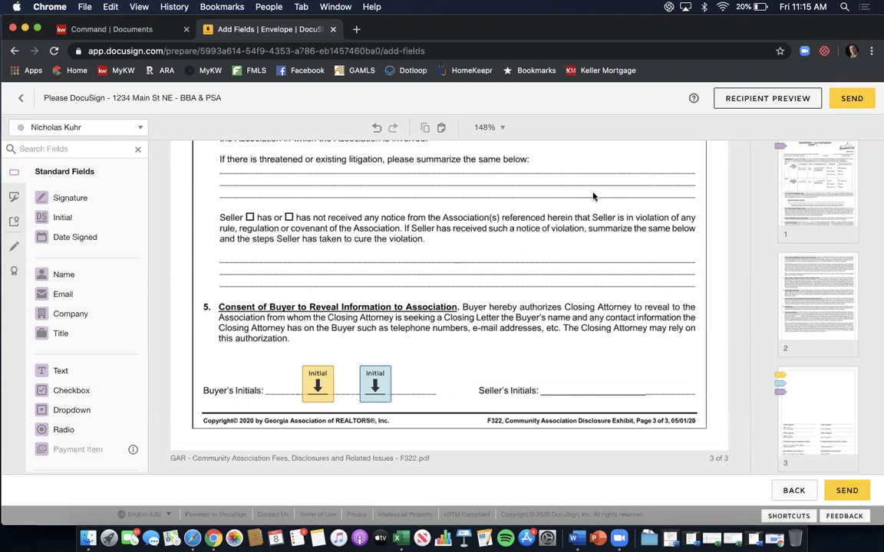
pyautogui.click(753, 108)
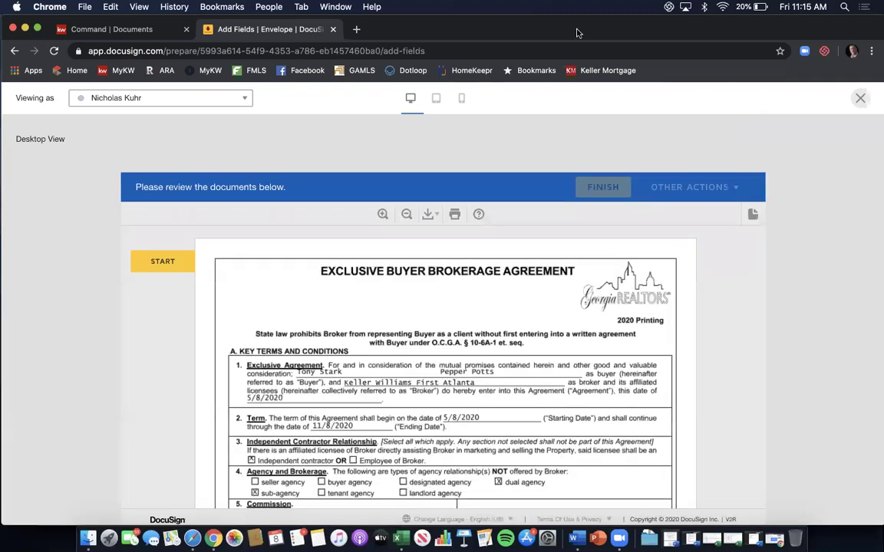
# Preview the envelope as the buyer, stepping through each signature and initial field.
pyautogui.click(247, 100)
pyautogui.click(216, 125)
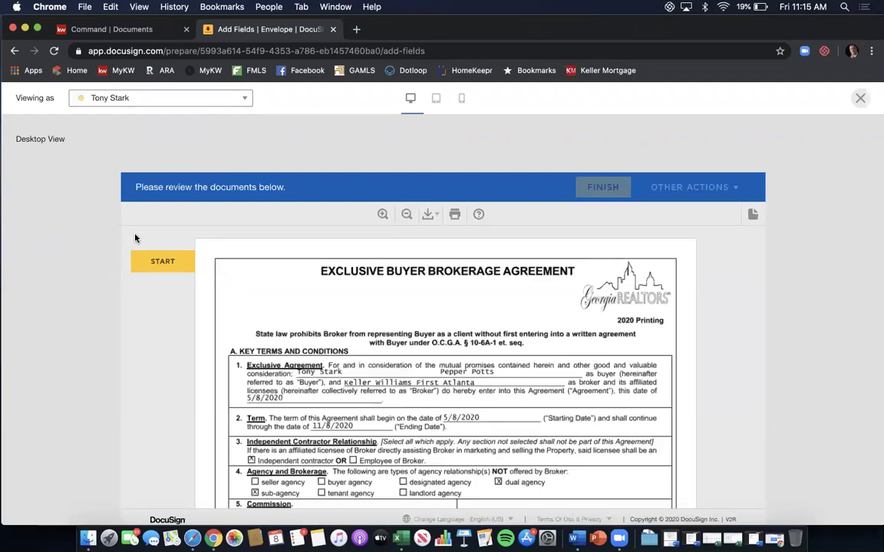
pyautogui.click(148, 265)
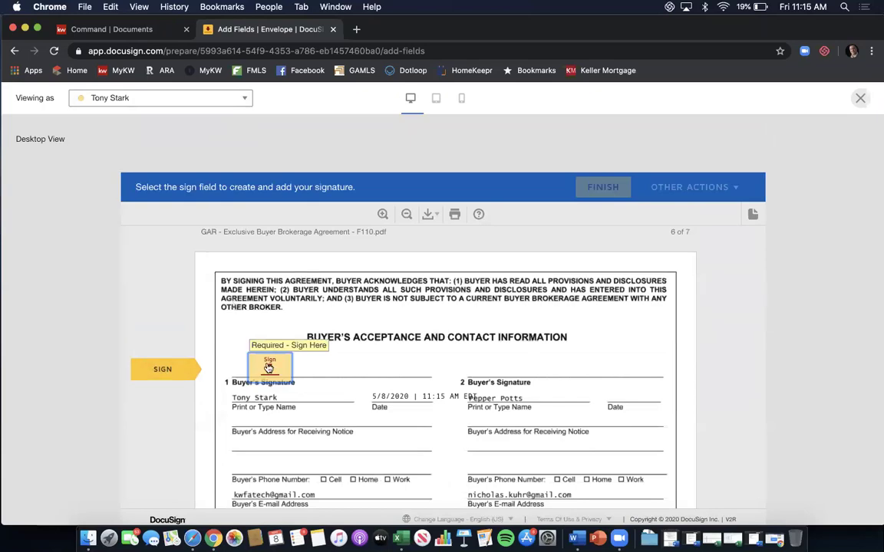
pyautogui.click(269, 369)
pyautogui.click(264, 368)
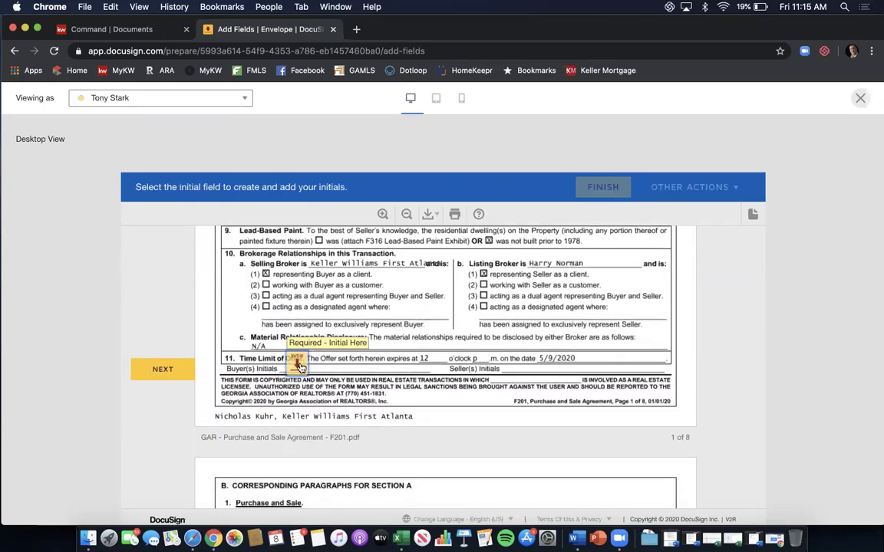
pyautogui.click(300, 367)
pyautogui.click(257, 367)
pyautogui.click(264, 370)
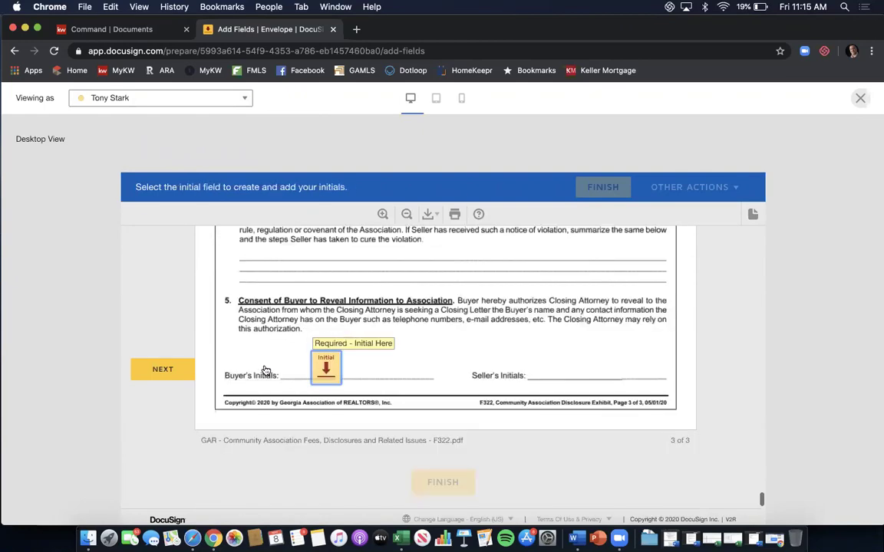
pyautogui.click(330, 369)
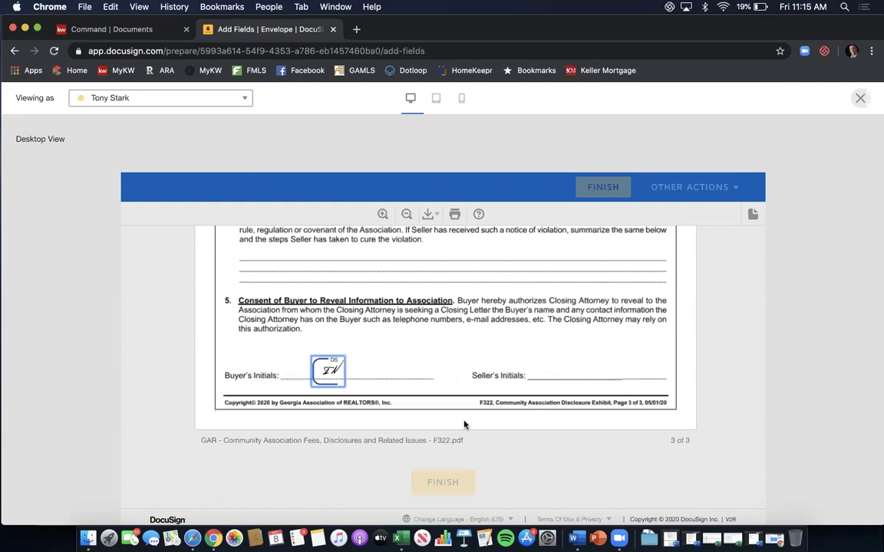
# Check the preview in the tablet and mobile layouts.
pyautogui.scroll(20, 462, 353)
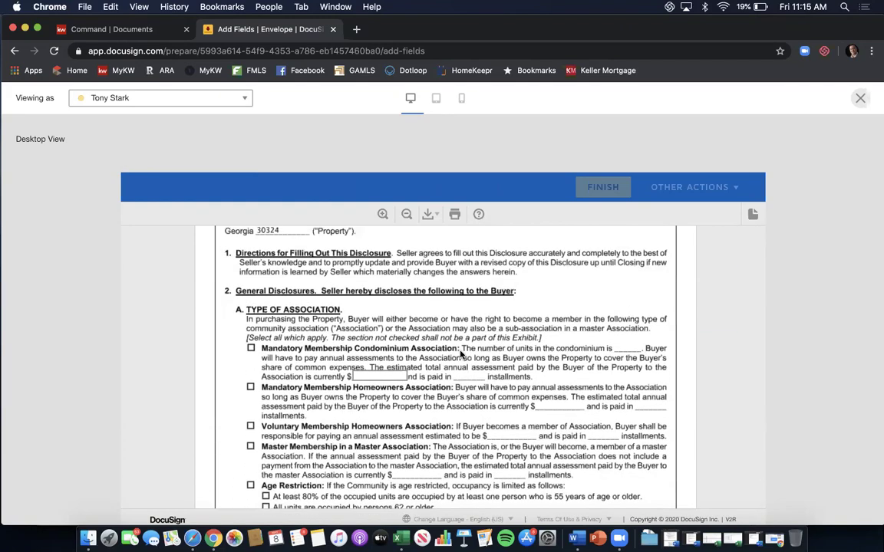
pyautogui.scroll(15, 461, 353)
pyautogui.scroll(20, 461, 352)
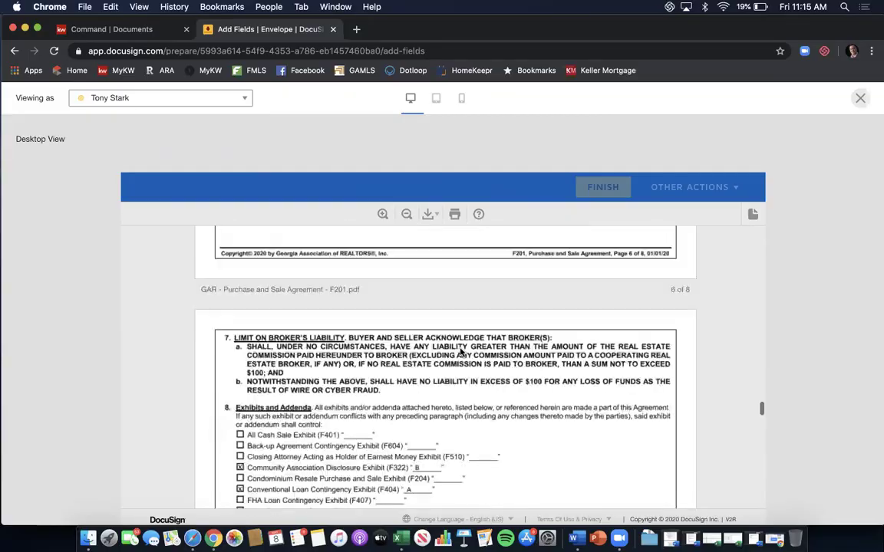
pyautogui.scroll(20, 461, 353)
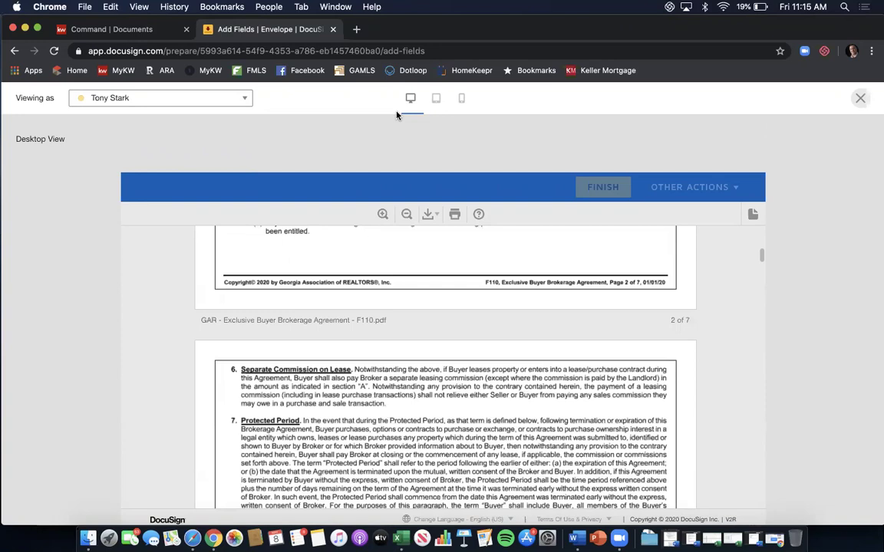
pyautogui.click(435, 99)
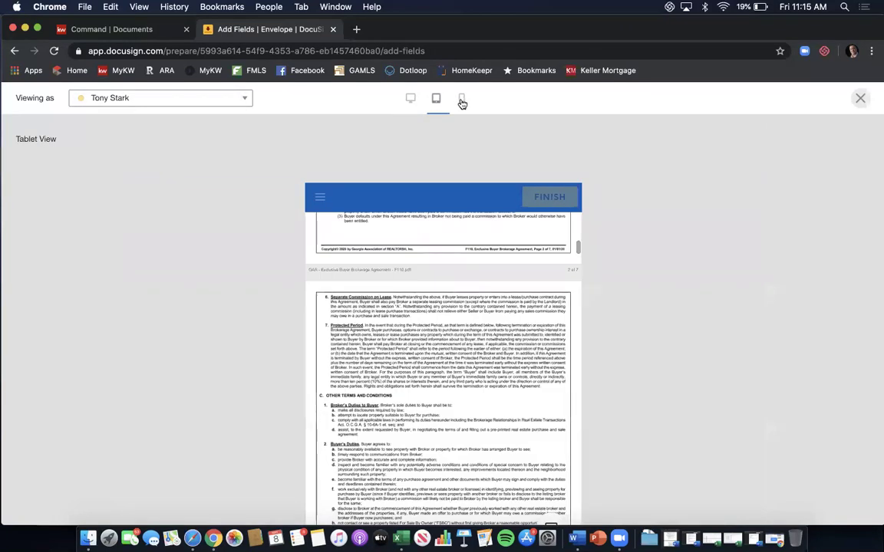
pyautogui.click(460, 100)
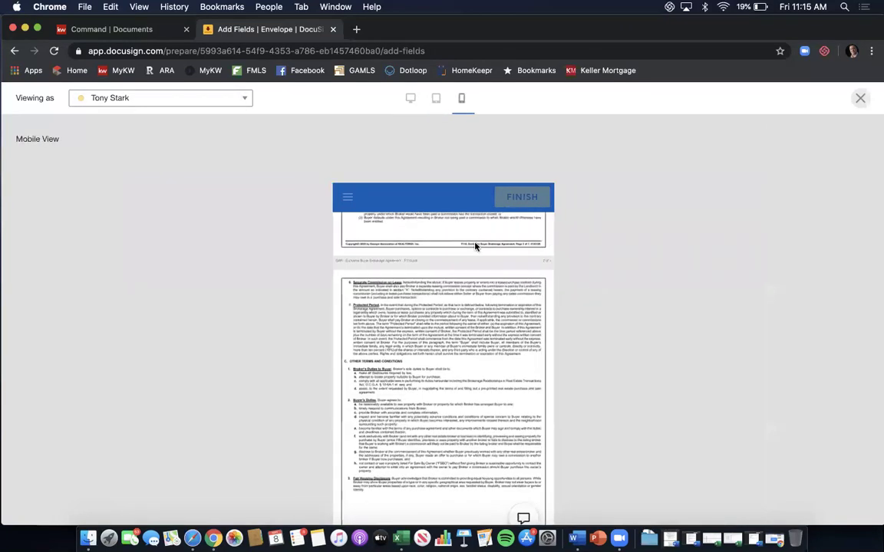
pyautogui.scroll(3, 476, 246)
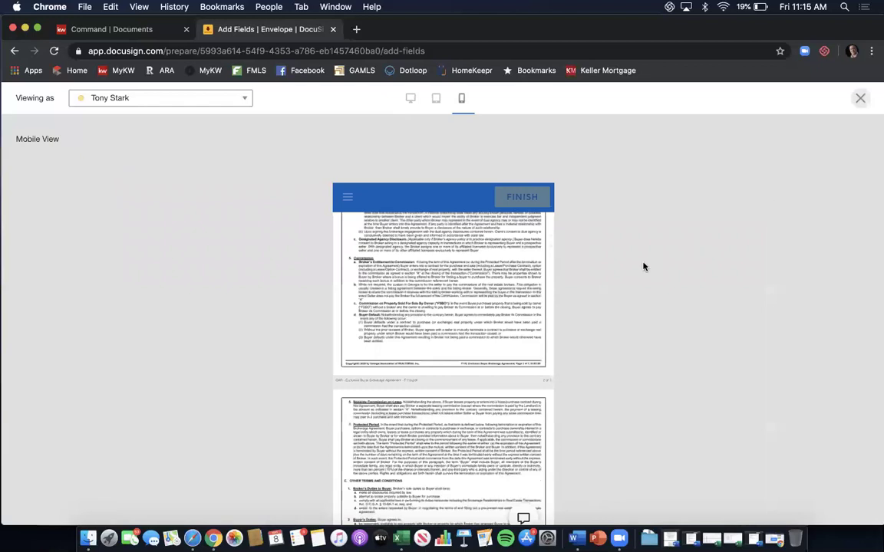
# Close Recipient Preview and send the '1234 Main St NE - BBA & PSA' envelope.
pyautogui.click(861, 100)
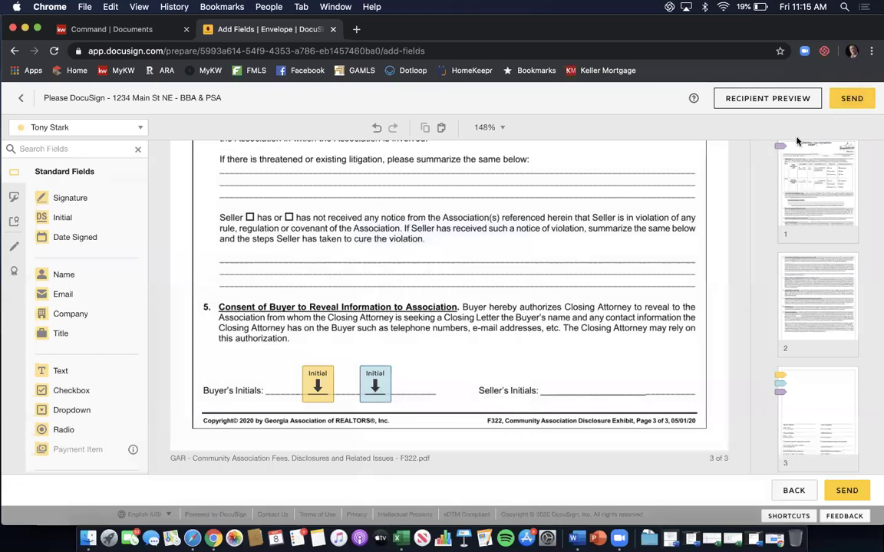
pyautogui.click(850, 99)
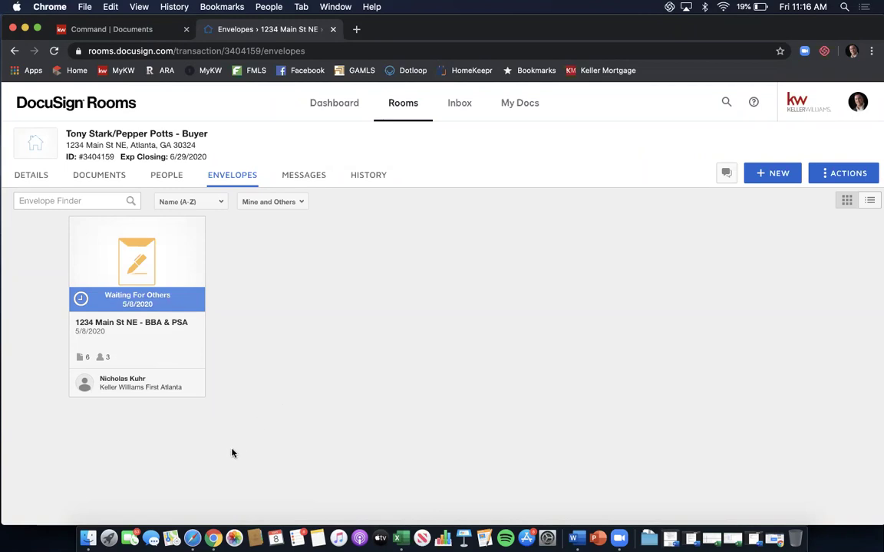
# In the second Gmail account, dismiss the notification prompt, refresh, and open the '1234 Main St NE - BBA & PSA' DocuSign email.
pyautogui.click(189, 532)
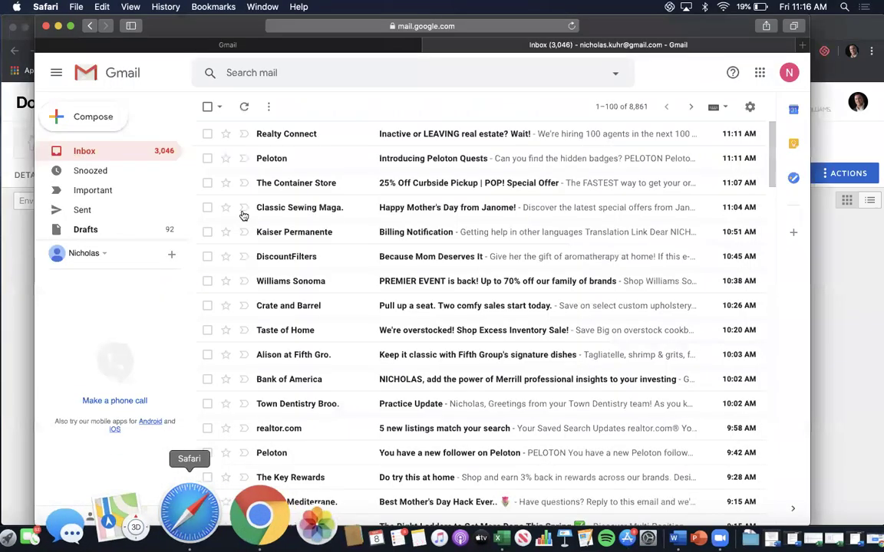
pyautogui.click(215, 44)
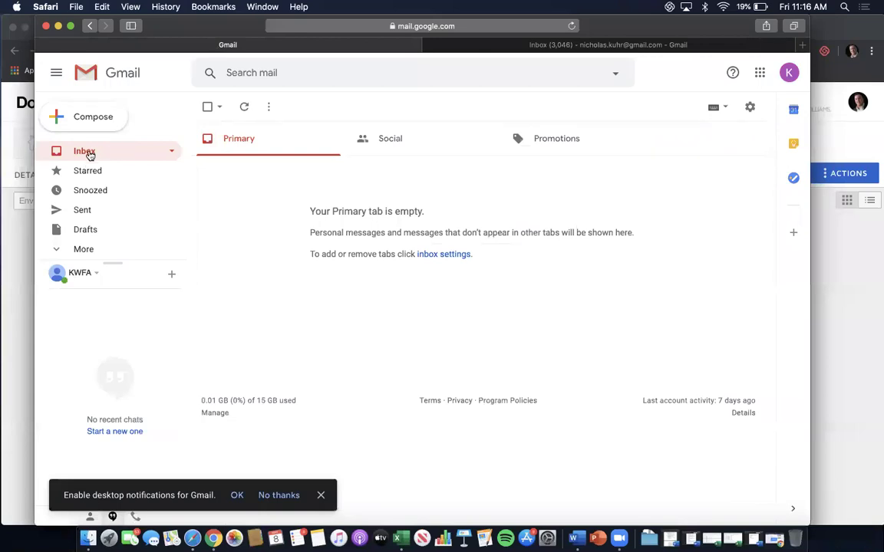
pyautogui.click(278, 495)
pyautogui.click(76, 158)
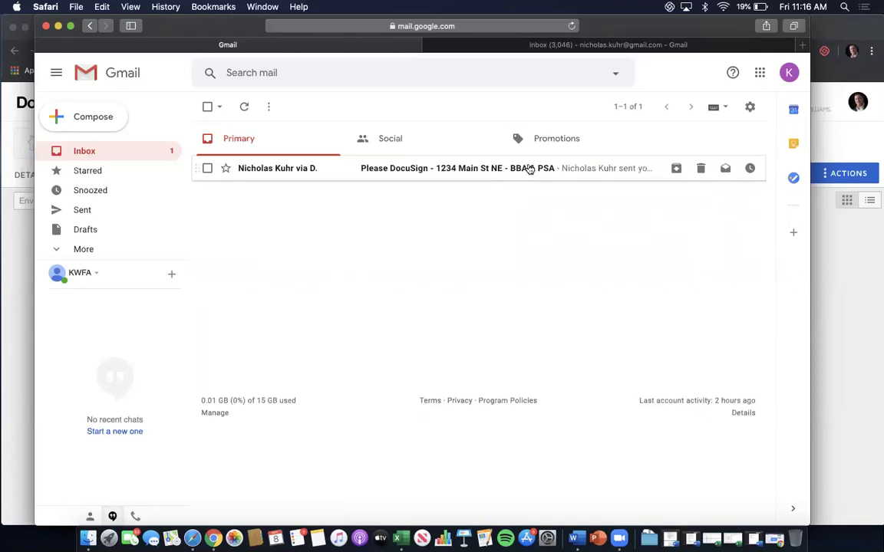
pyautogui.click(528, 169)
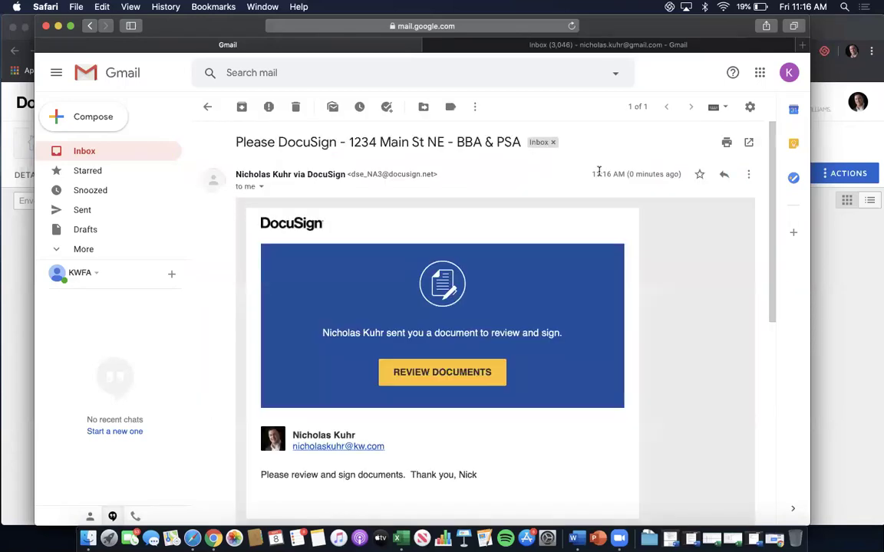
pyautogui.scroll(-1, 661, 229)
pyautogui.scroll(-3, 661, 229)
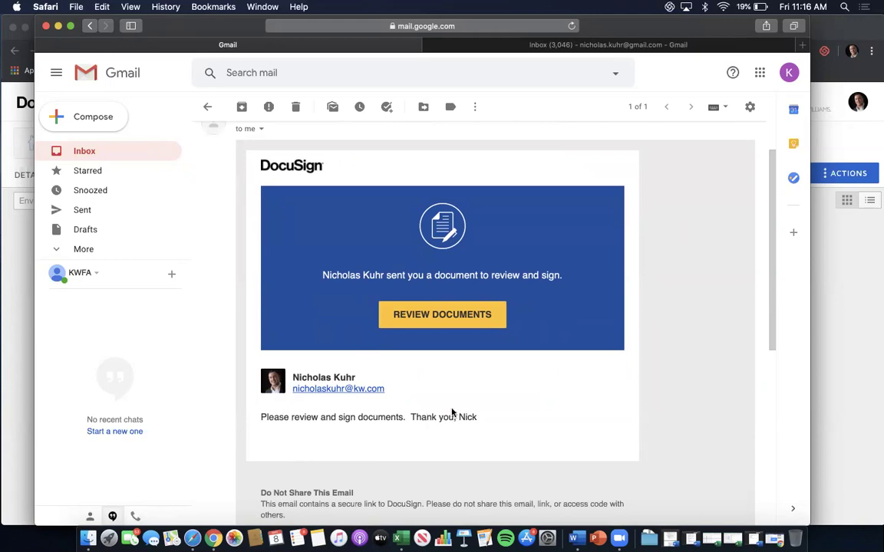
# Review the documents, allow location, agree to electronic records, start, and open Adopt Your Signature.
pyautogui.click(458, 322)
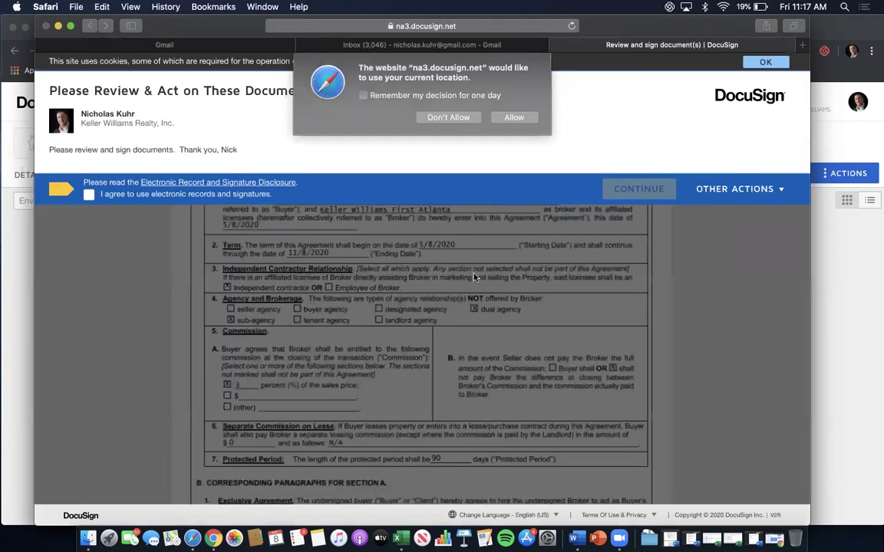
pyautogui.click(499, 119)
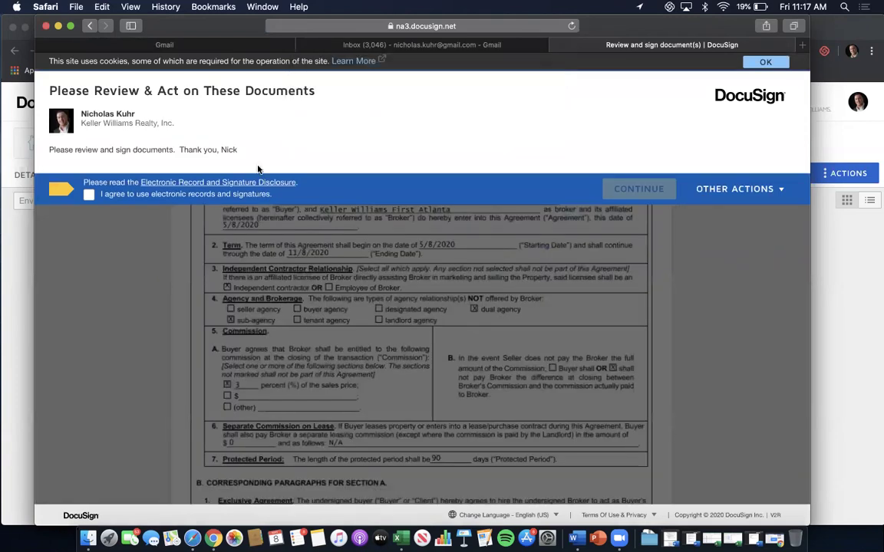
pyautogui.click(89, 195)
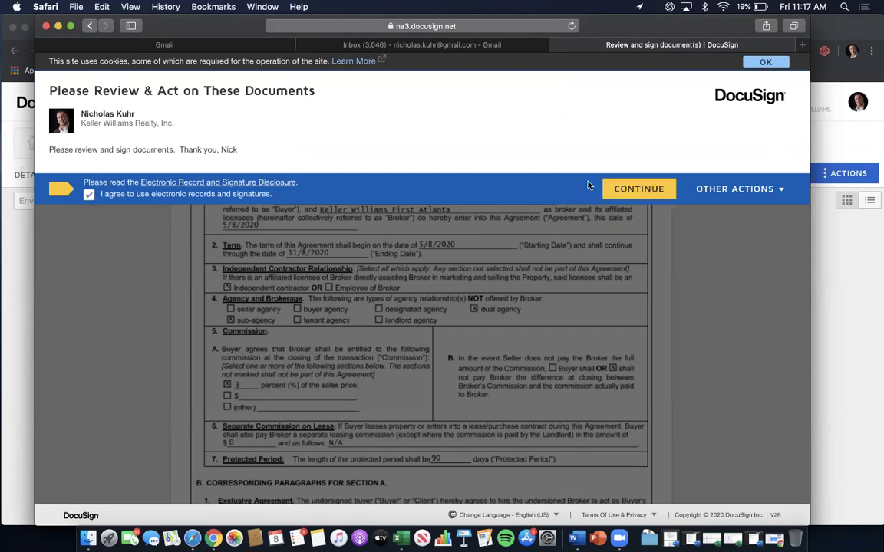
pyautogui.click(634, 194)
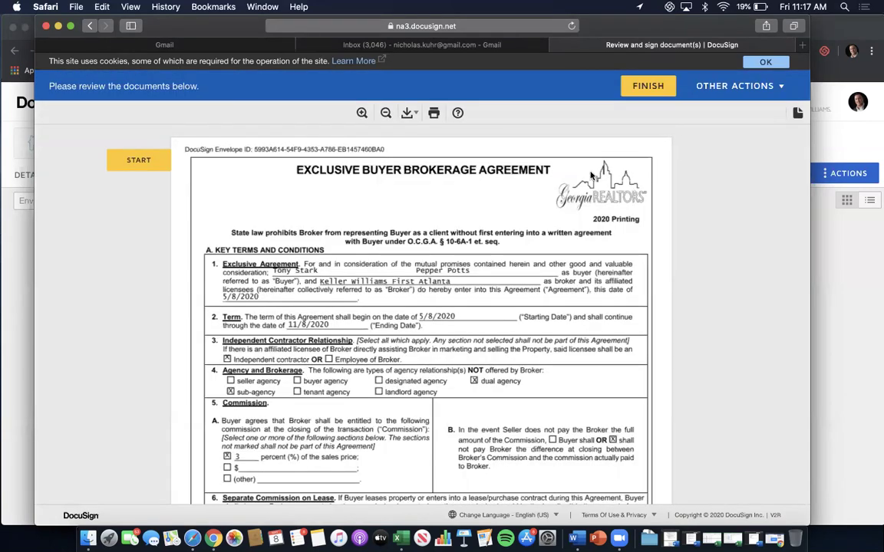
pyautogui.click(139, 160)
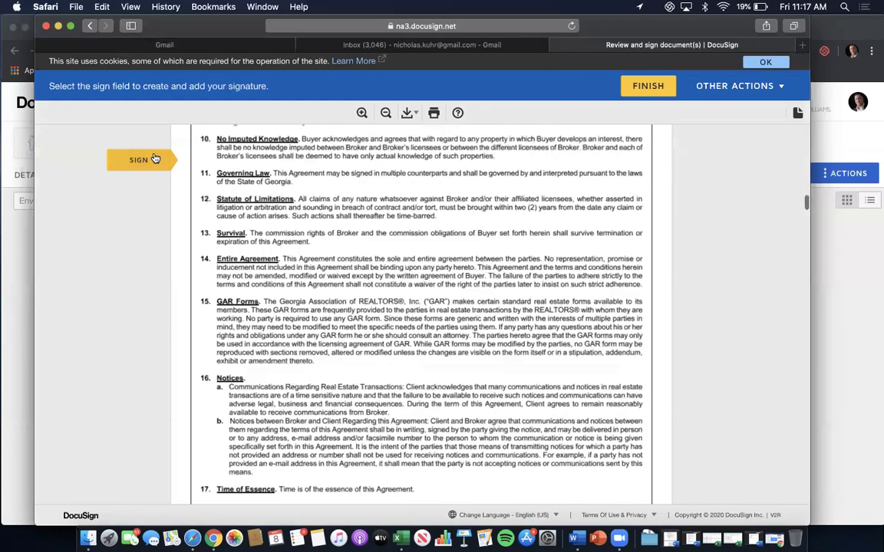
pyautogui.click(243, 326)
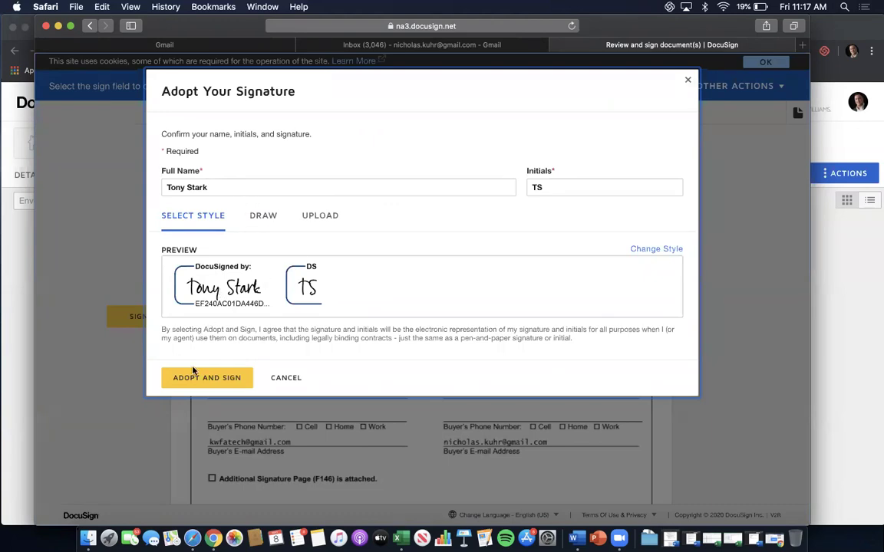
# Adopt the signature, fill all four Sign and two Initial fields, finish, and decline the save-copy offer.
pyautogui.click(187, 387)
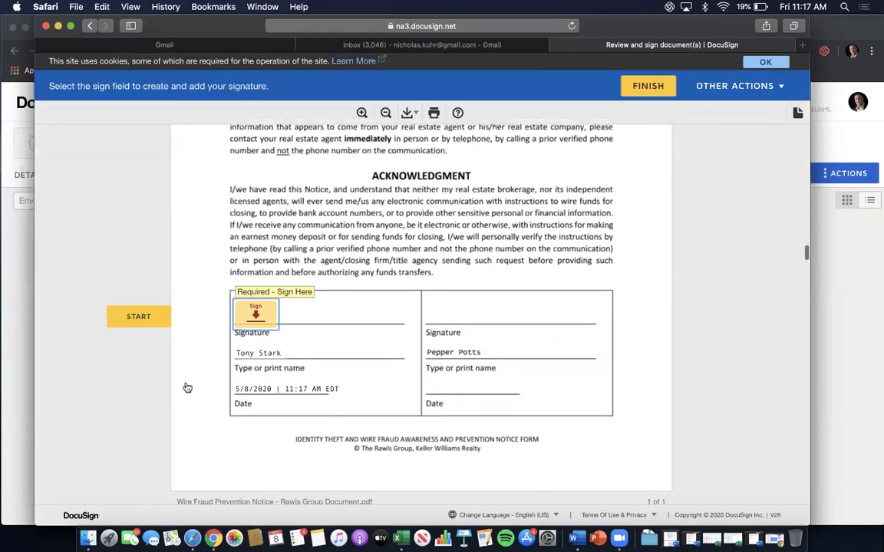
pyautogui.click(260, 308)
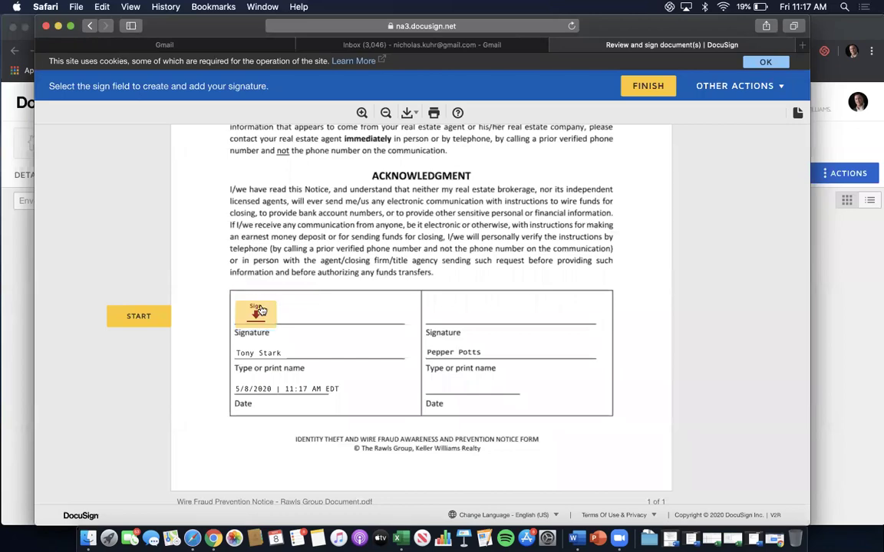
pyautogui.click(232, 312)
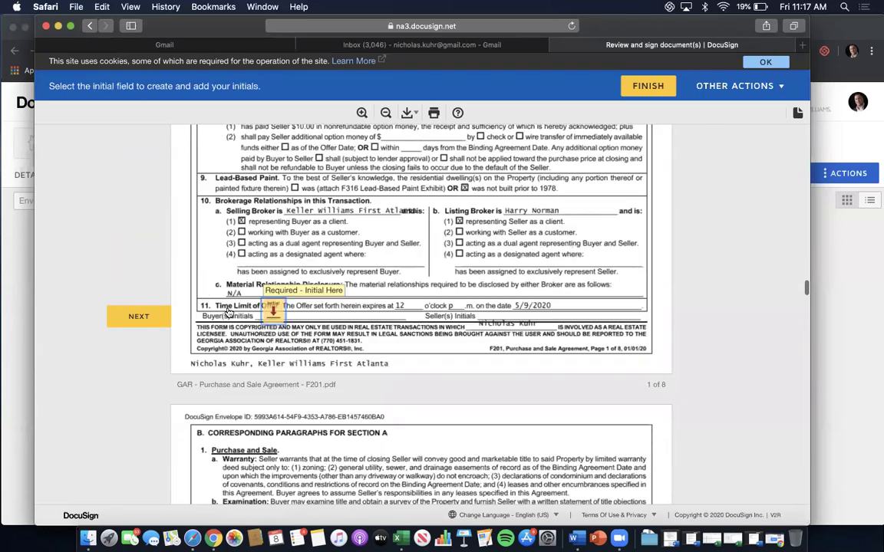
pyautogui.click(274, 314)
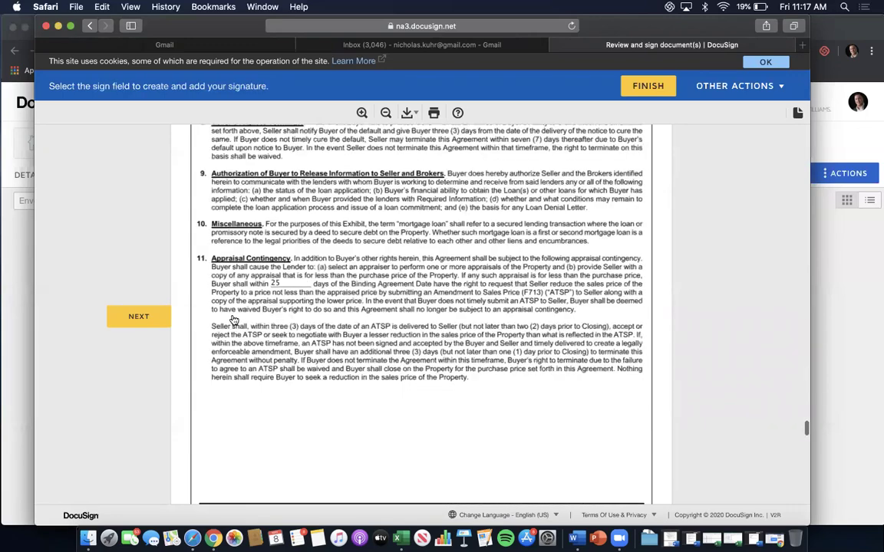
pyautogui.click(234, 314)
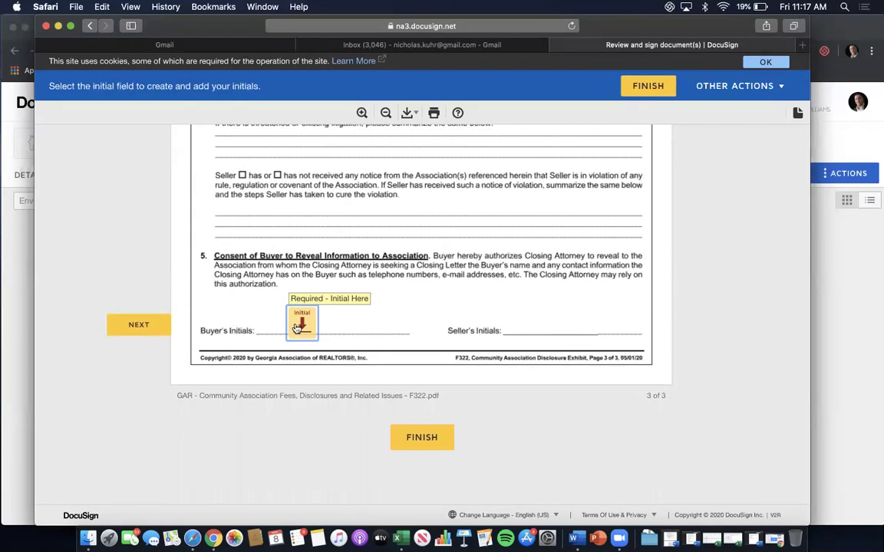
pyautogui.click(303, 328)
pyautogui.click(421, 438)
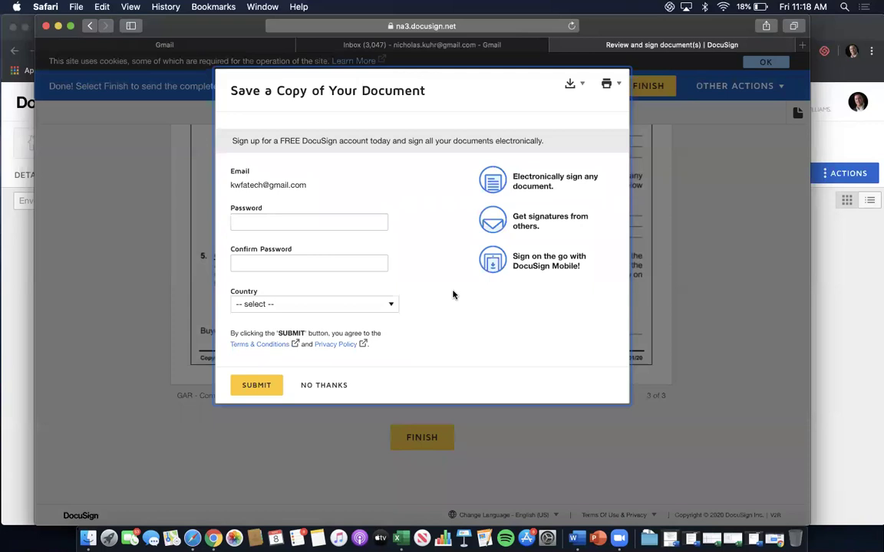
pyautogui.click(329, 385)
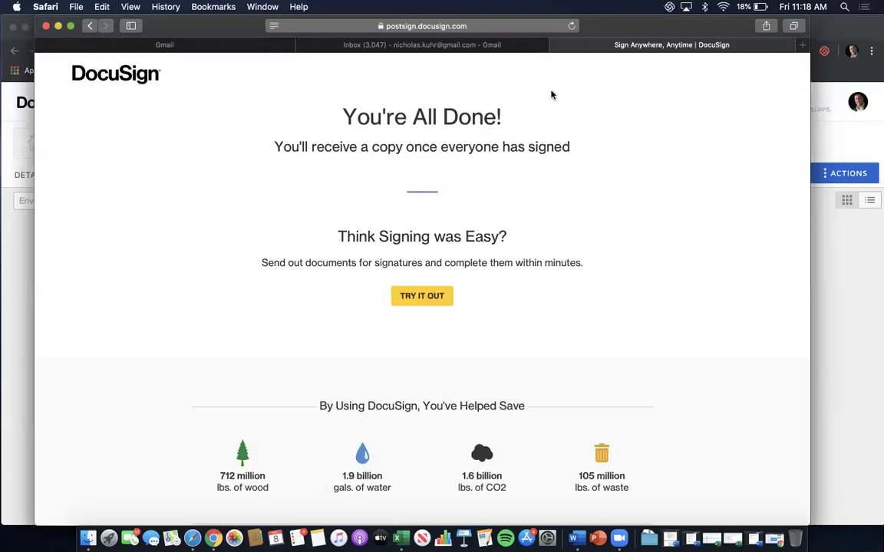
# Close the finished signing tab and open the 'Please DocuSign - 1234 Main St NE - BBA & PSA' email in the other inbox.
pyautogui.press('super+w')
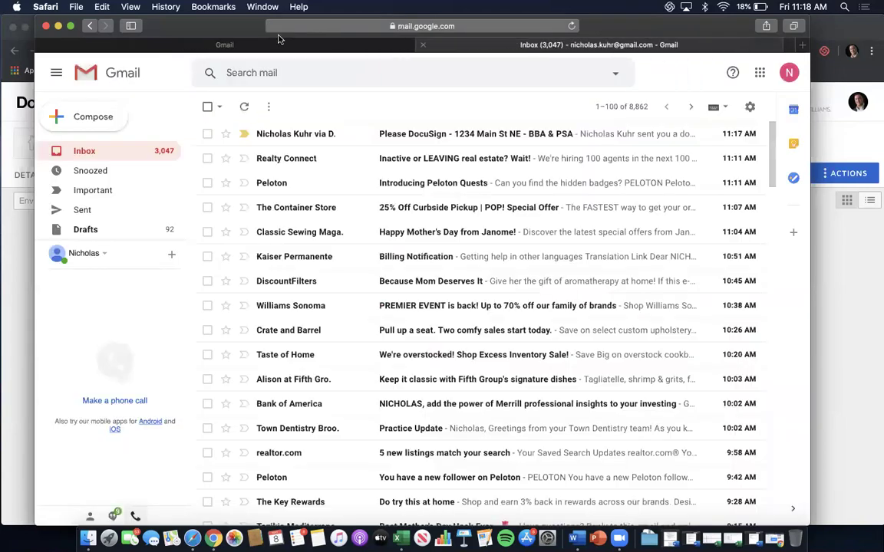
pyautogui.click(215, 45)
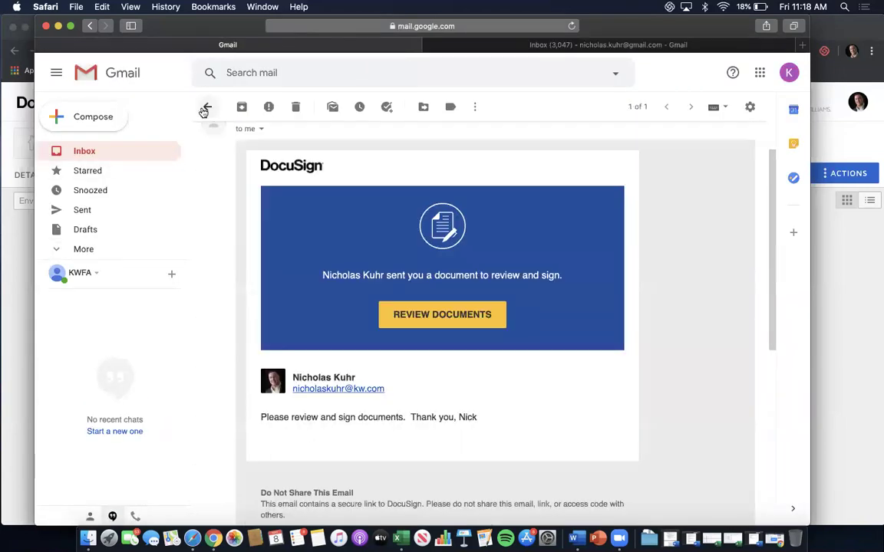
pyautogui.click(206, 107)
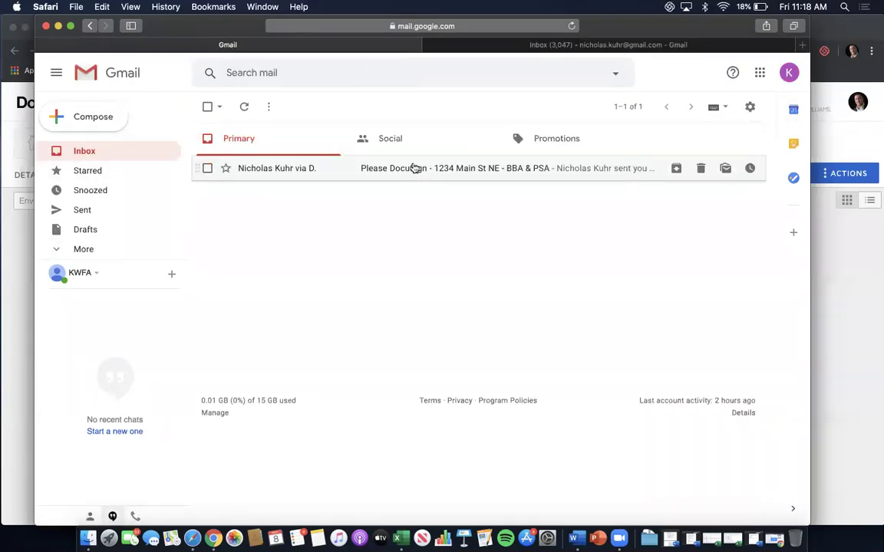
pyautogui.click(582, 46)
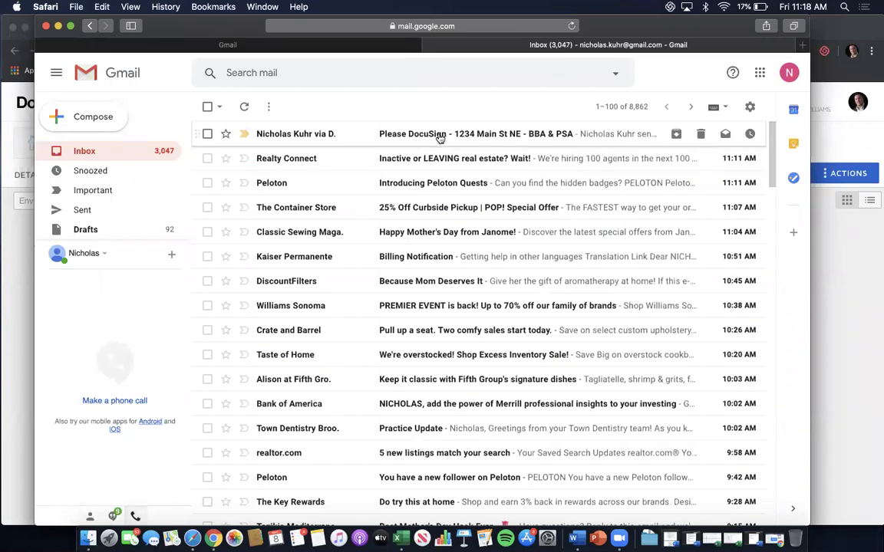
pyautogui.click(440, 135)
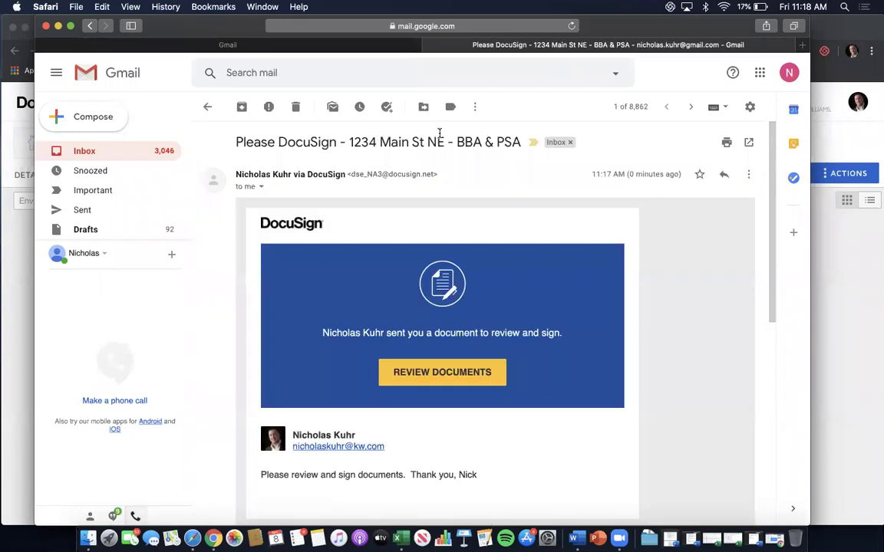
# Open the documents as the second buyer, allow location, accept electronic records, and adopt a signature.
pyautogui.click(446, 374)
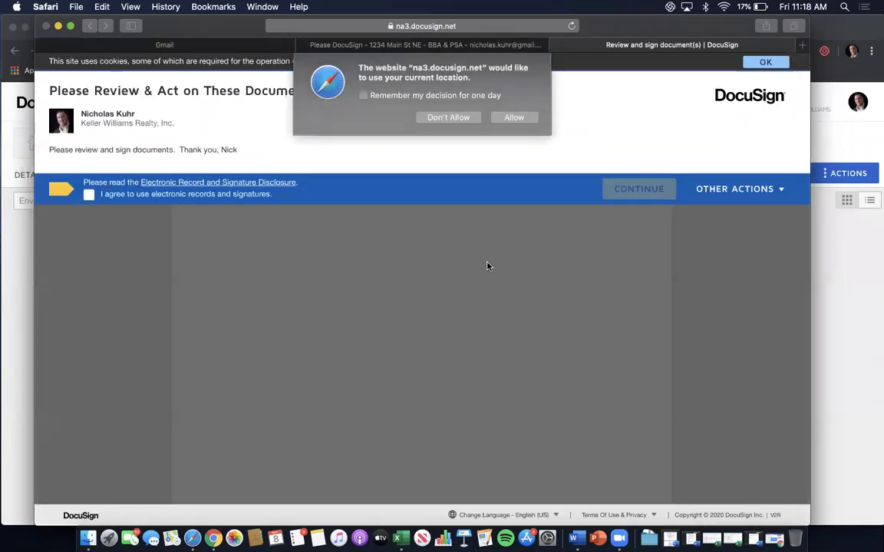
pyautogui.click(513, 117)
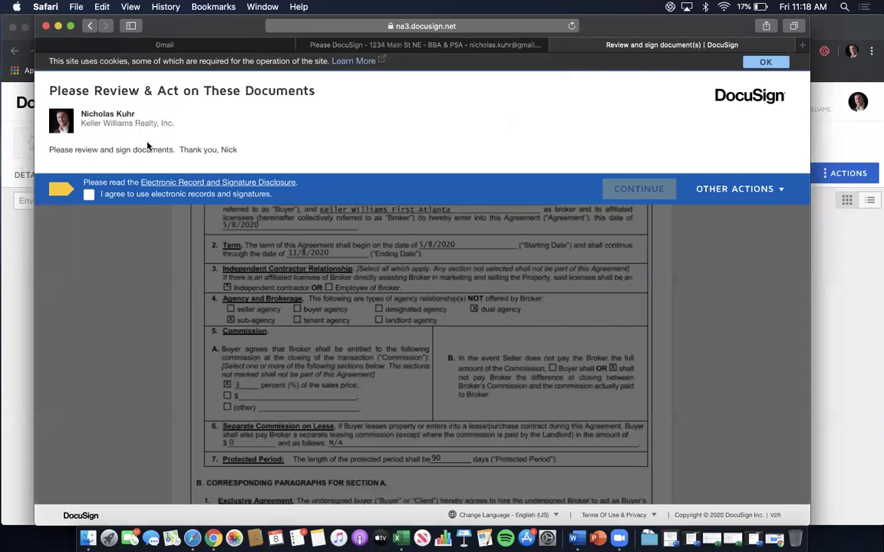
pyautogui.click(89, 195)
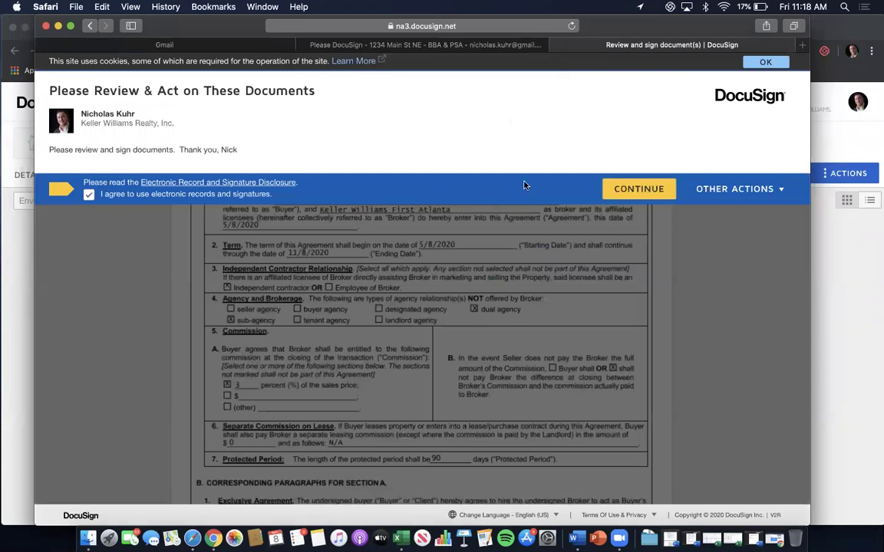
pyautogui.click(617, 188)
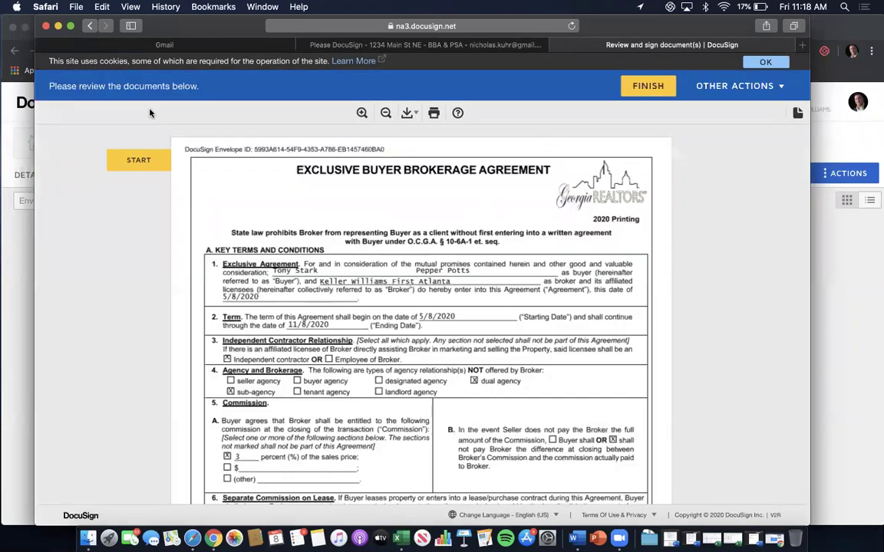
pyautogui.click(134, 158)
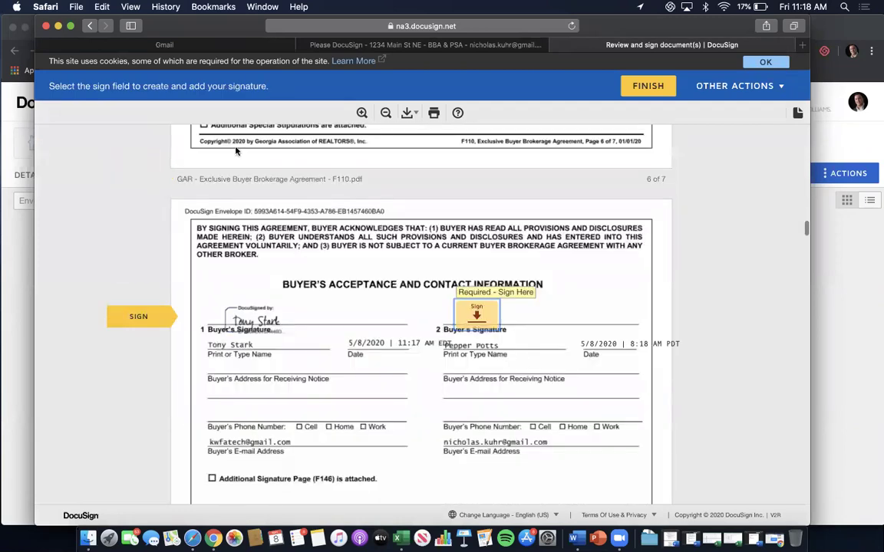
pyautogui.click(477, 310)
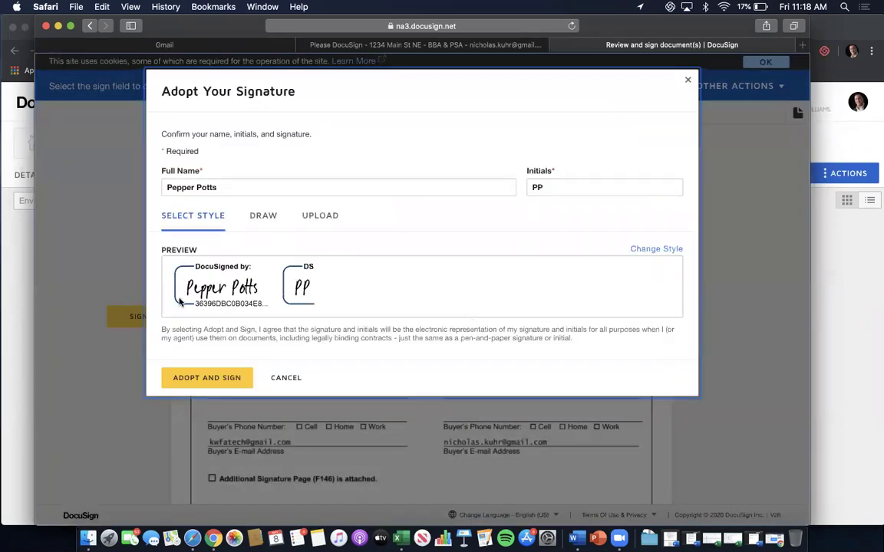
pyautogui.click(198, 377)
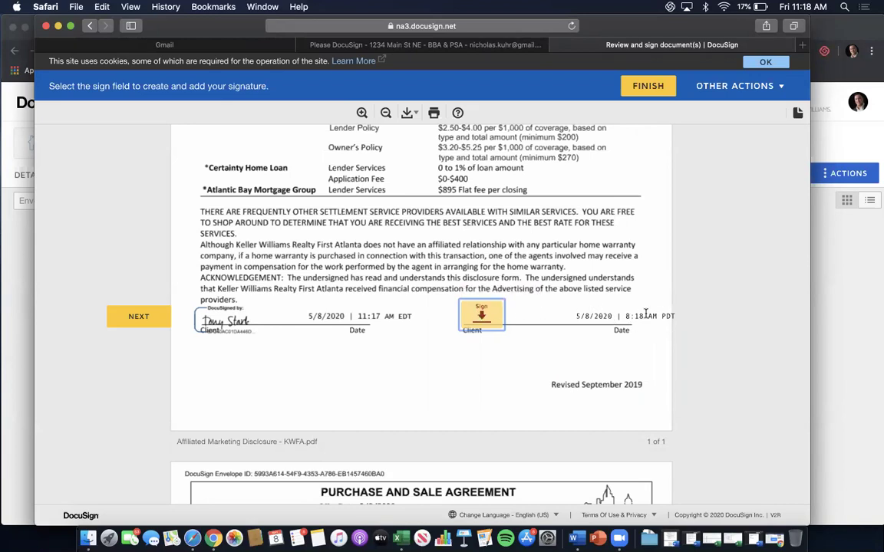
# Sign the remaining signature fields and initial the PSA and association disclosure page 3.
pyautogui.click(483, 316)
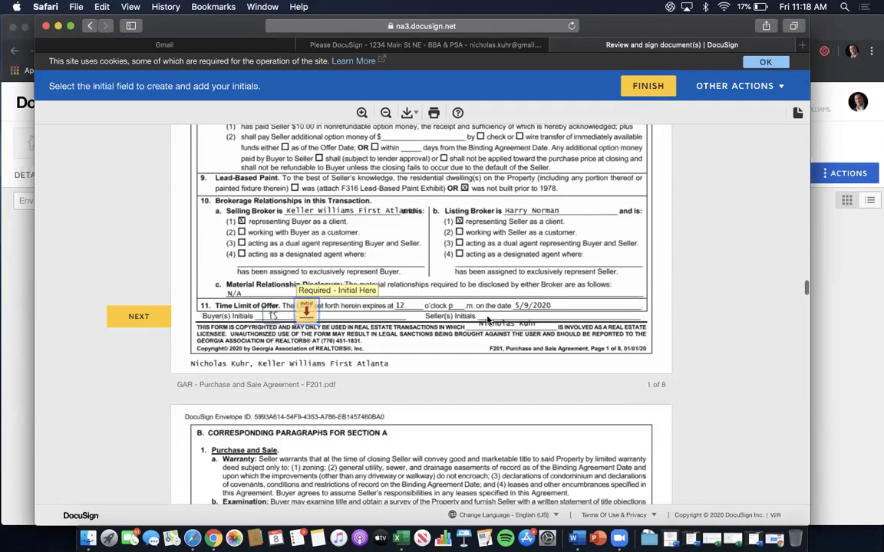
pyautogui.click(305, 311)
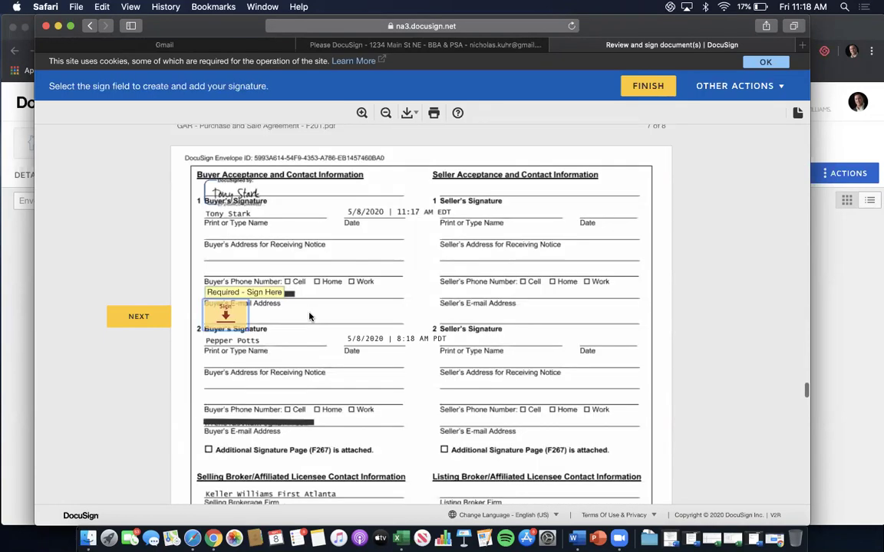
pyautogui.click(217, 315)
pyautogui.click(230, 311)
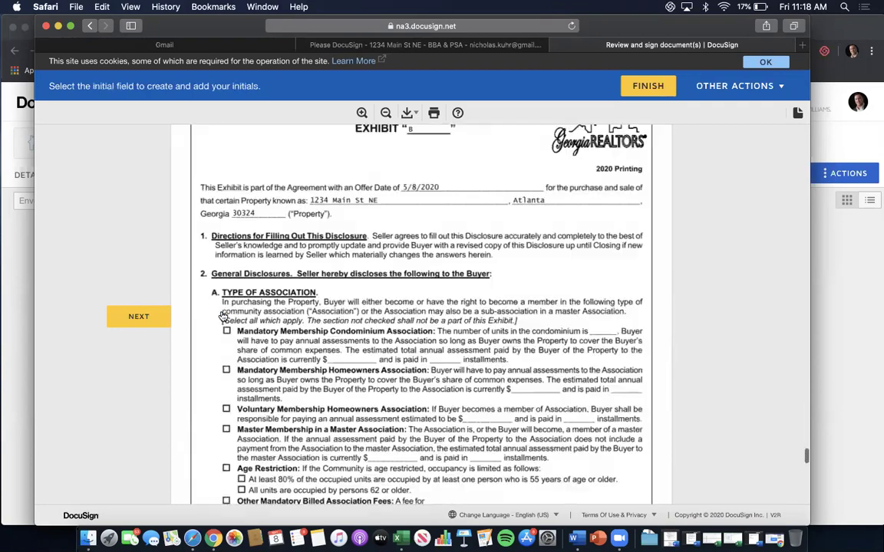
pyautogui.click(359, 320)
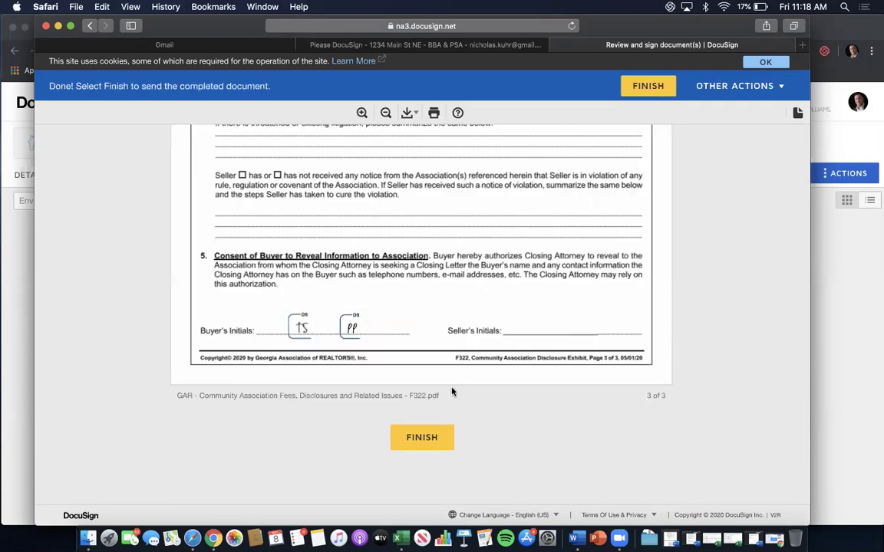
# Finish the second buyer's signing without logging in, close the DocuSign tab and return to the other Gmail inbox.
pyautogui.click(413, 447)
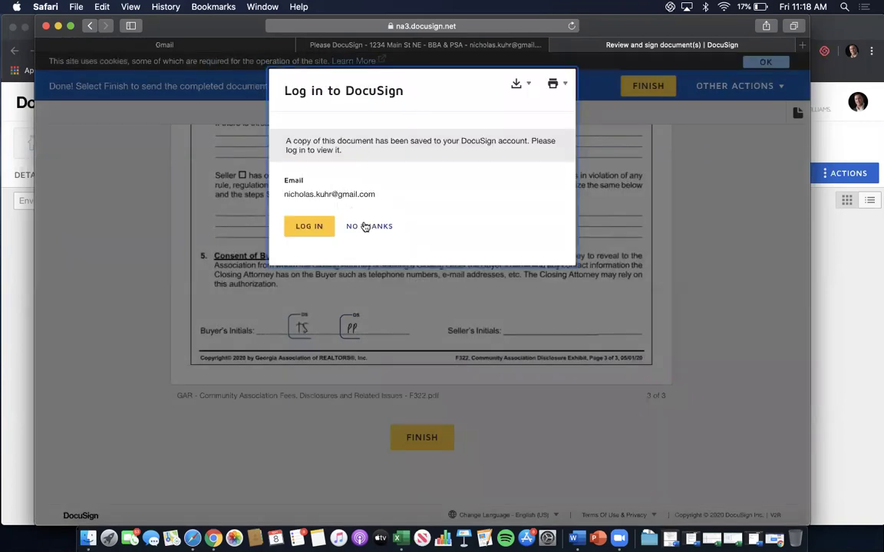
pyautogui.click(367, 225)
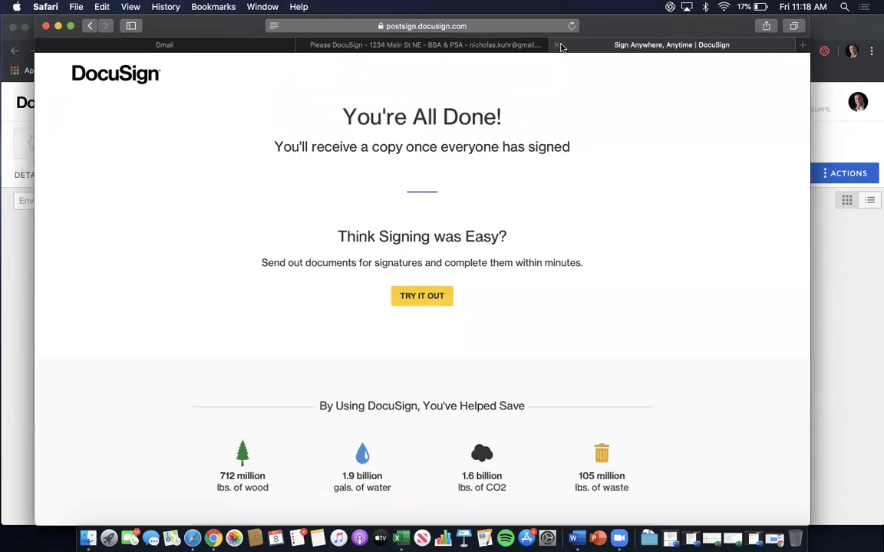
pyautogui.click(557, 46)
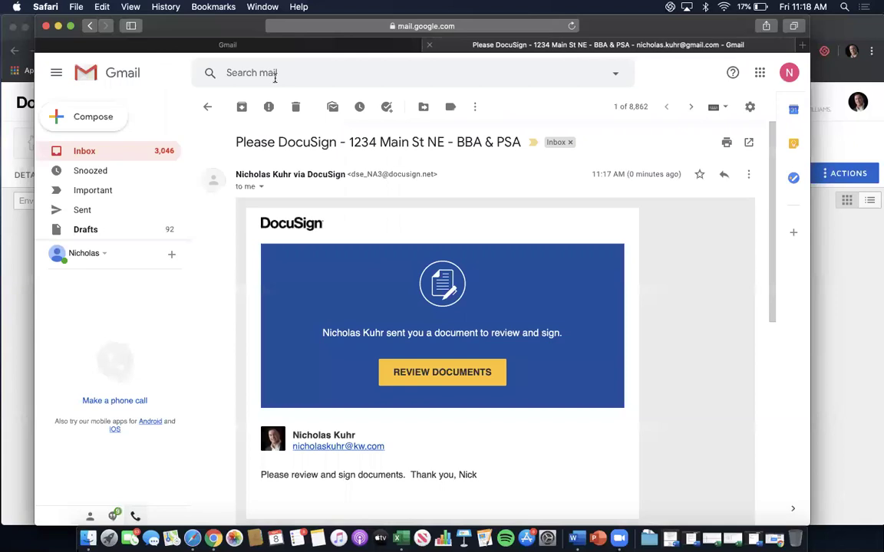
pyautogui.click(206, 109)
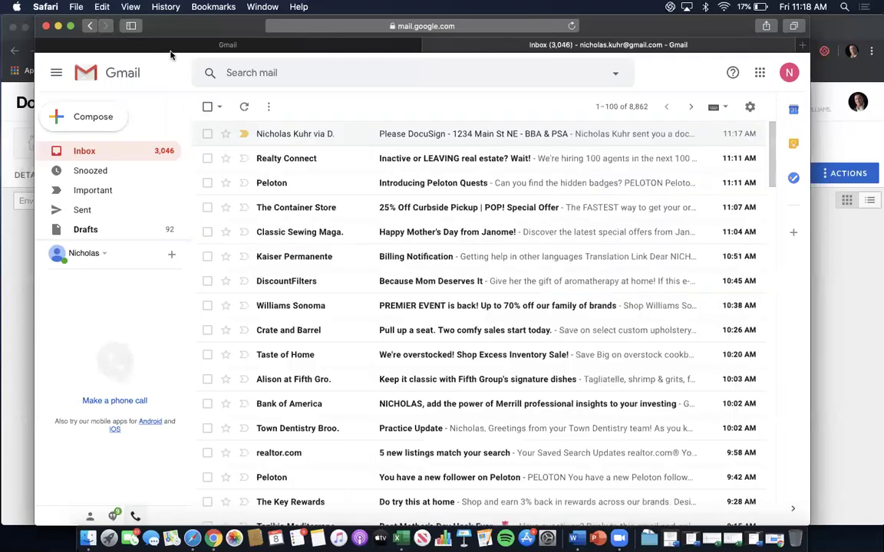
pyautogui.click(77, 44)
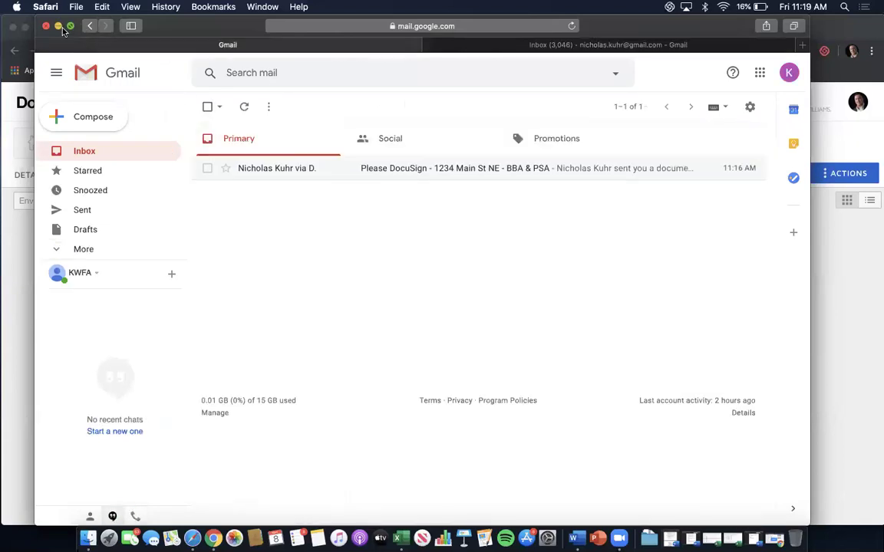
pyautogui.click(57, 26)
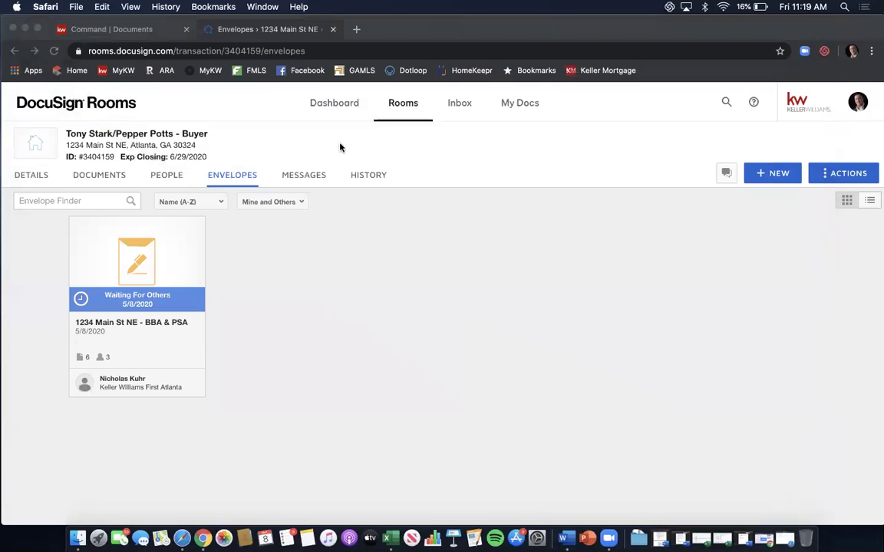
# Load gmail.com in a new Chrome tab, showing the 1234 Main St NE signing request on top.
pyautogui.moveTo(623, 39); pyautogui.dragTo(537, 97)
pyautogui.click(356, 88)
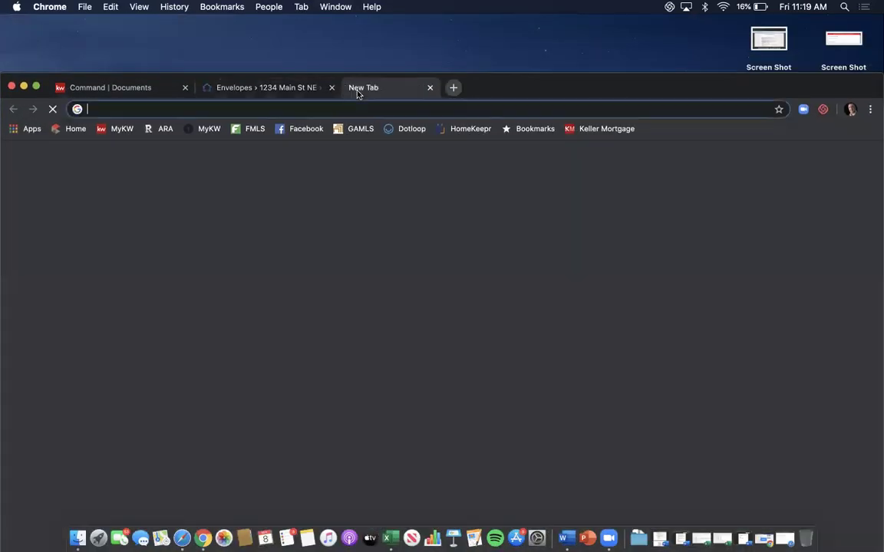
pyautogui.write('gmail.co')
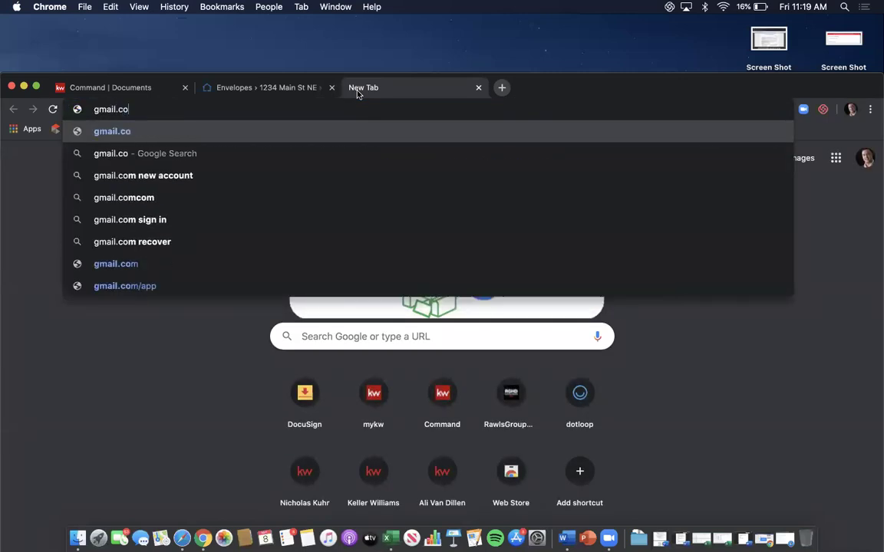
pyautogui.write('m')
pyautogui.press('Return')
pyautogui.moveTo(632, 83); pyautogui.dragTo(639, 15)
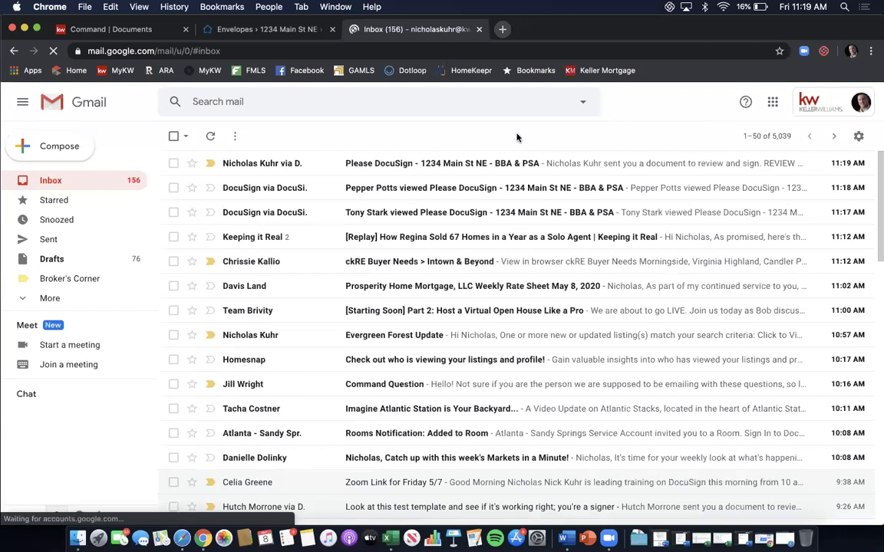
# Open the Please DocuSign BBA & PSA email and apply the broker signature to the first required field.
pyautogui.click(426, 165)
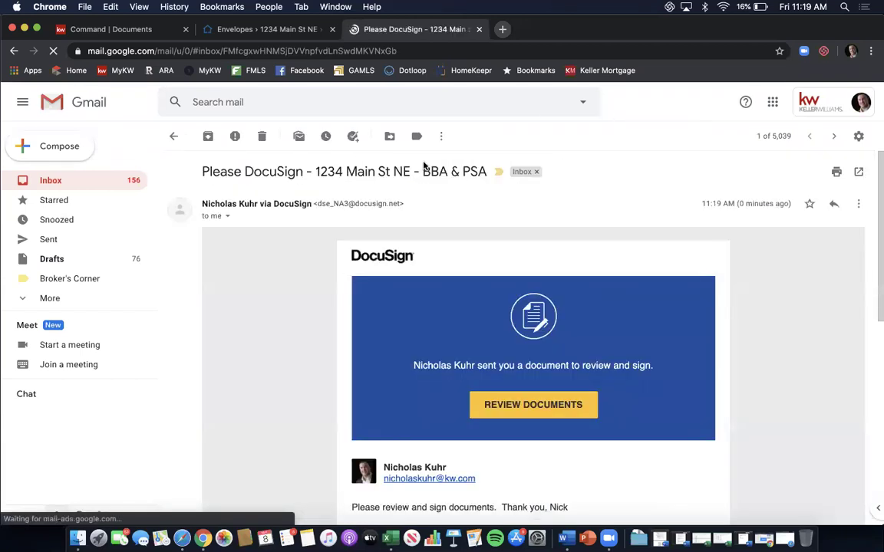
pyautogui.click(475, 406)
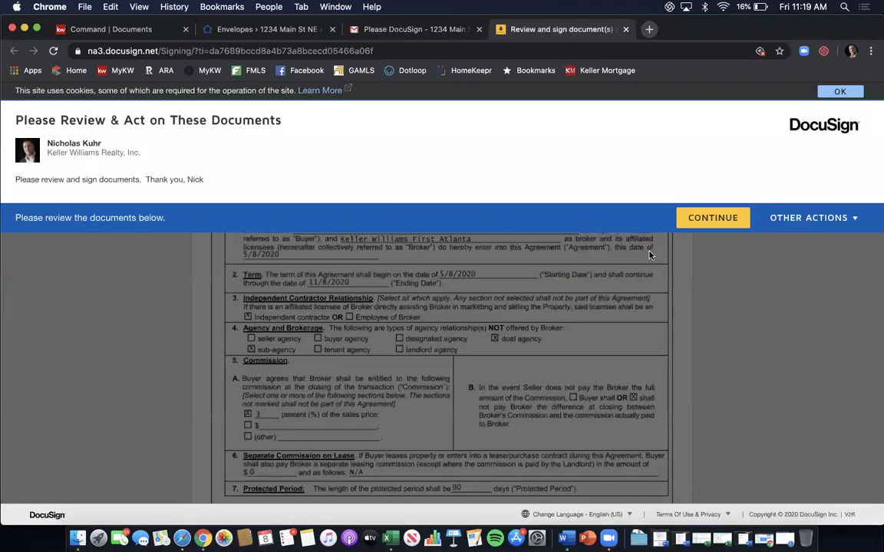
pyautogui.click(711, 217)
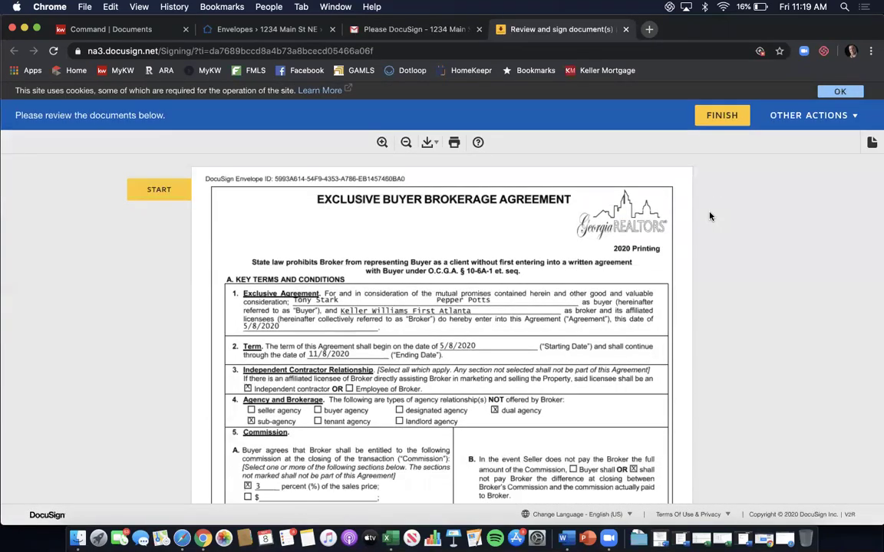
pyautogui.click(151, 184)
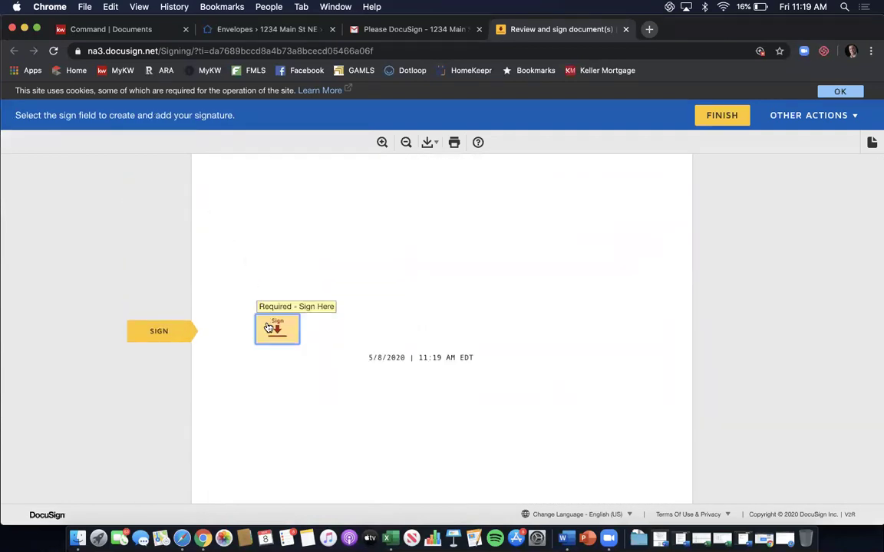
pyautogui.click(269, 328)
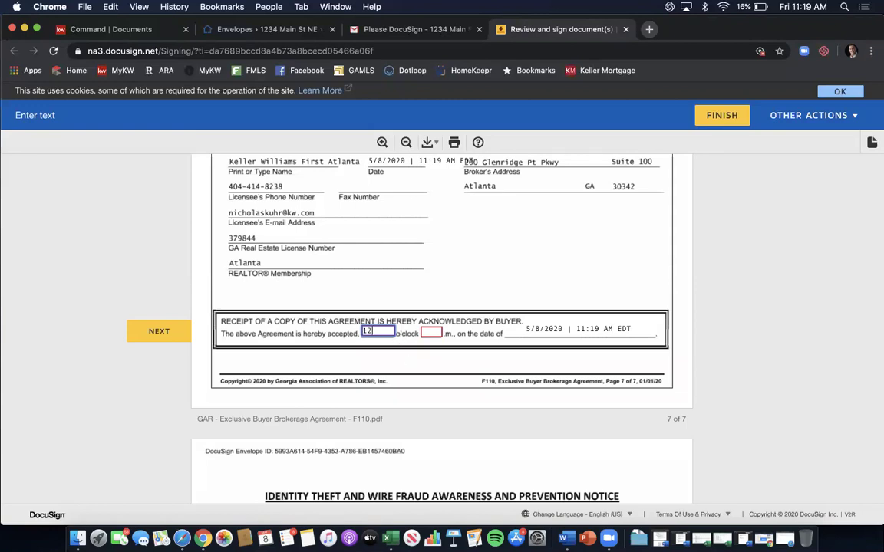
# Enter 12 p.m. as the acceptance time, sign the loan exhibit broker line, and finish signing.
pyautogui.press('Tab')
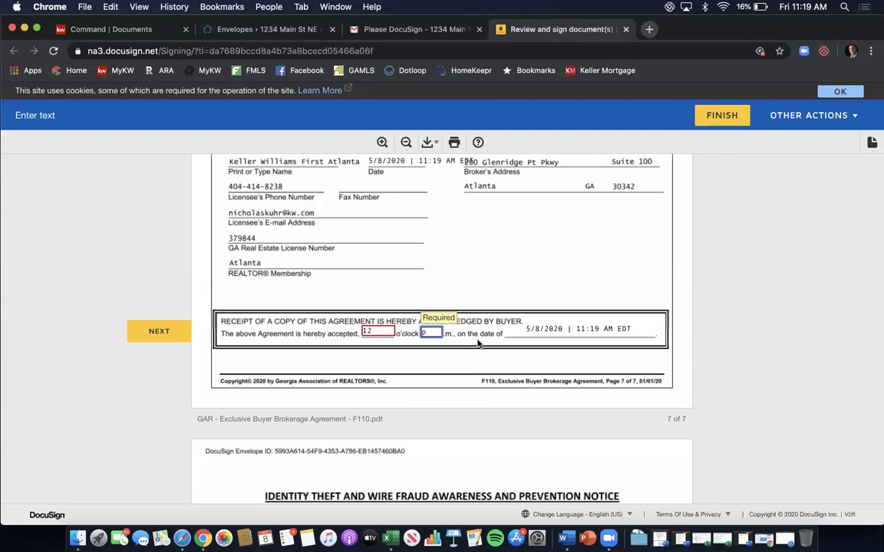
pyautogui.click(477, 341)
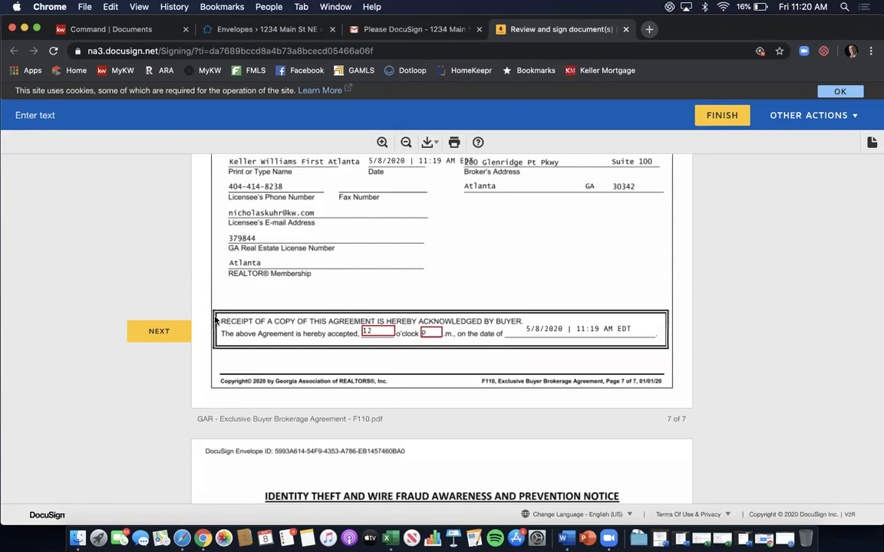
pyautogui.click(159, 331)
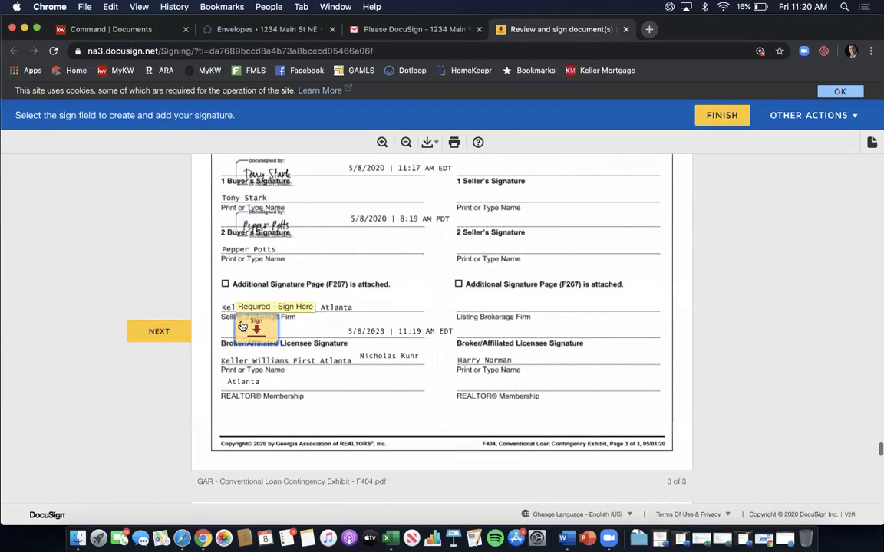
pyautogui.click(244, 328)
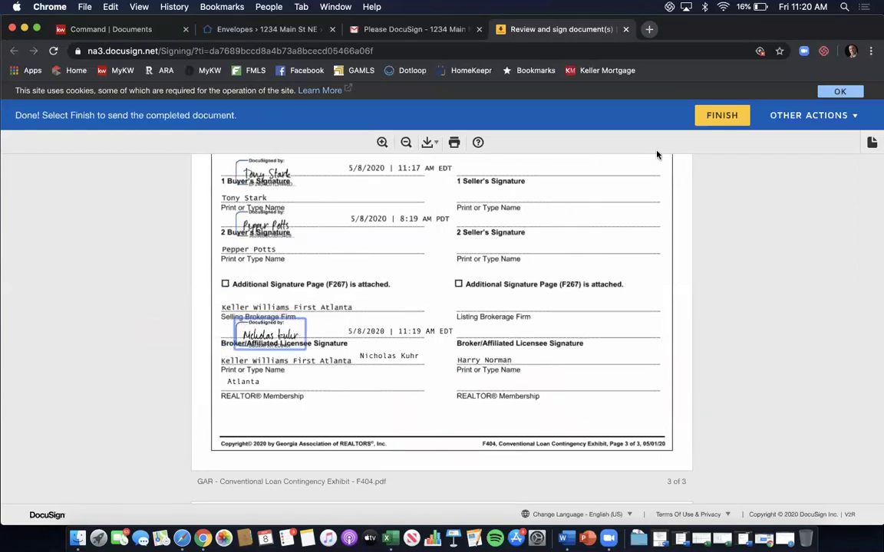
pyautogui.click(714, 119)
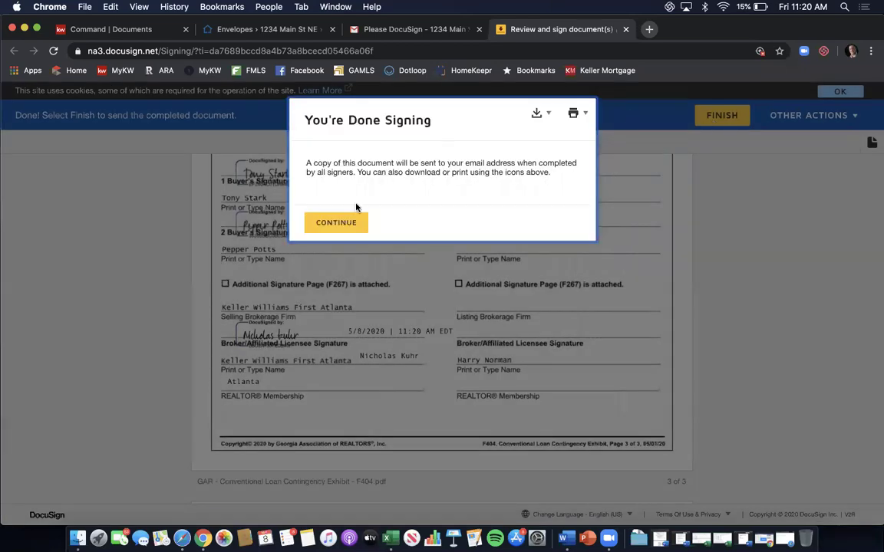
pyautogui.click(338, 223)
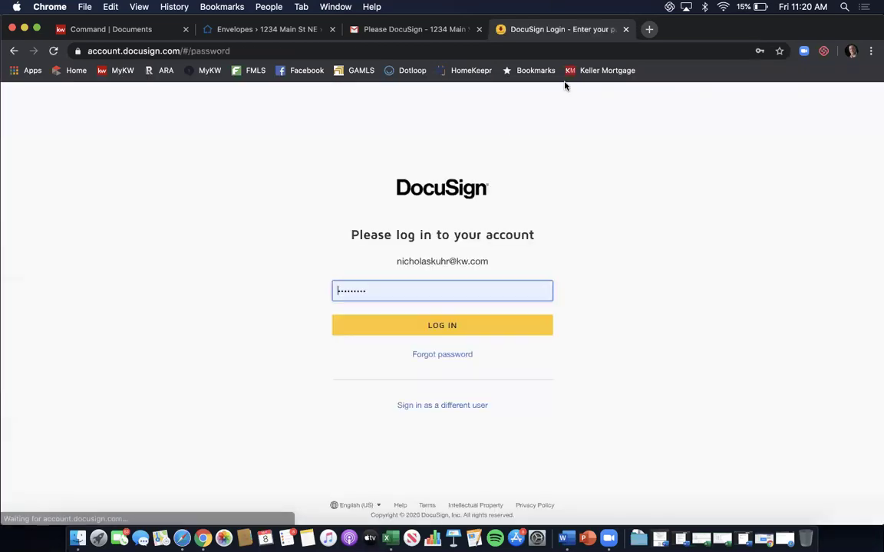
pyautogui.click(625, 29)
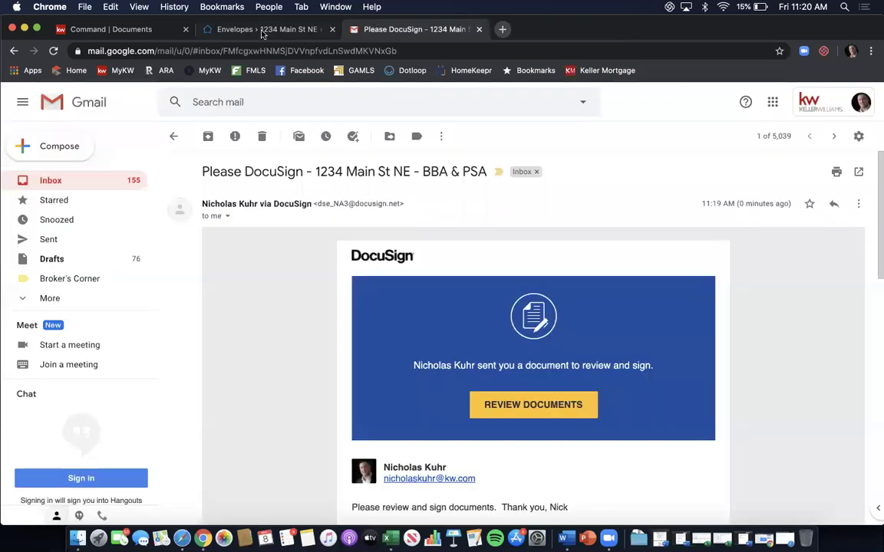
# Confirm the Completed: Please DocuSign BBA & PSA email arrived, then close the Gmail tab.
pyautogui.click(68, 184)
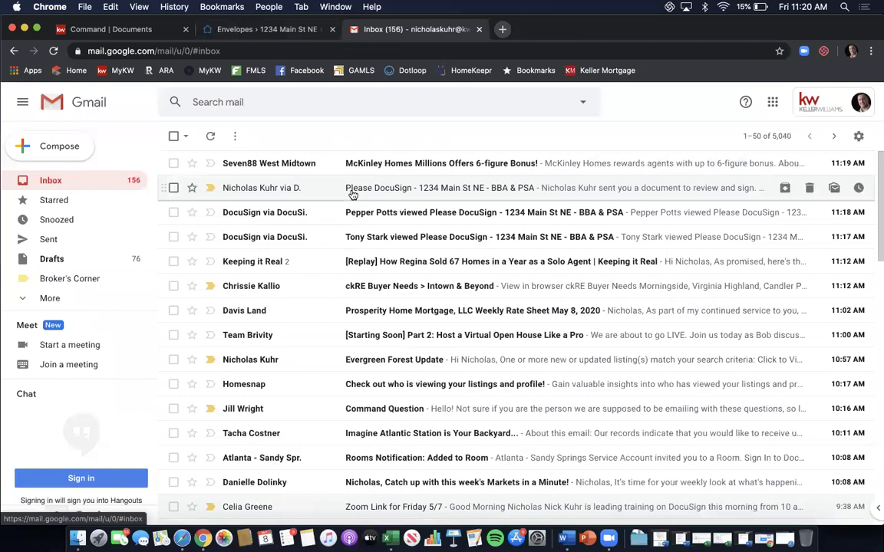
pyautogui.click(190, 537)
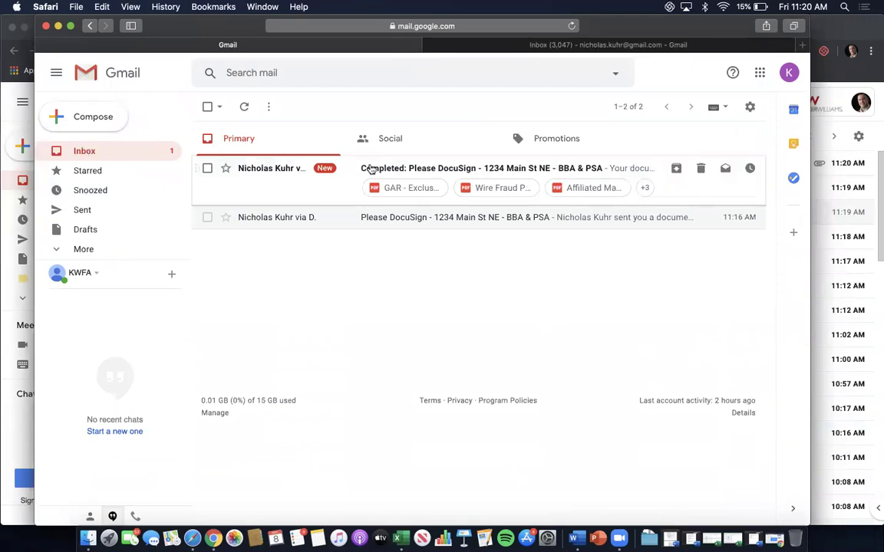
pyautogui.click(460, 170)
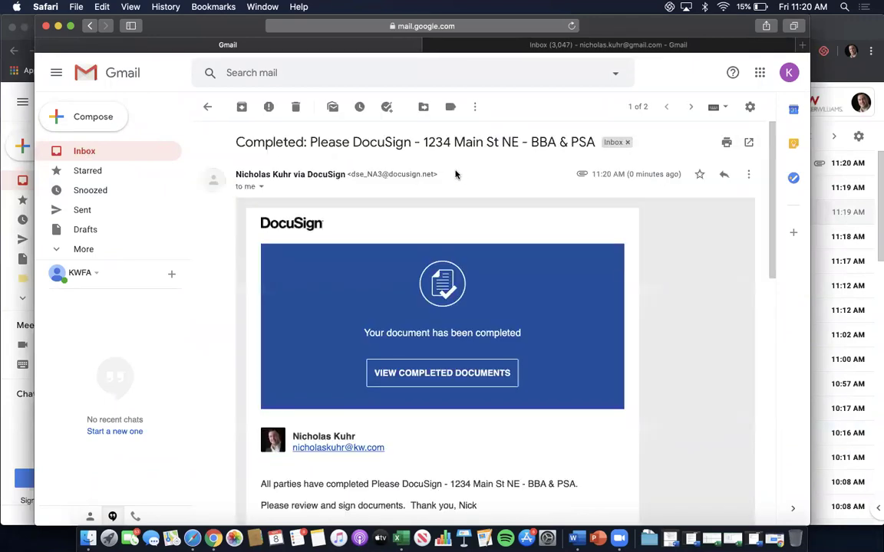
pyautogui.scroll(-3, 455, 175)
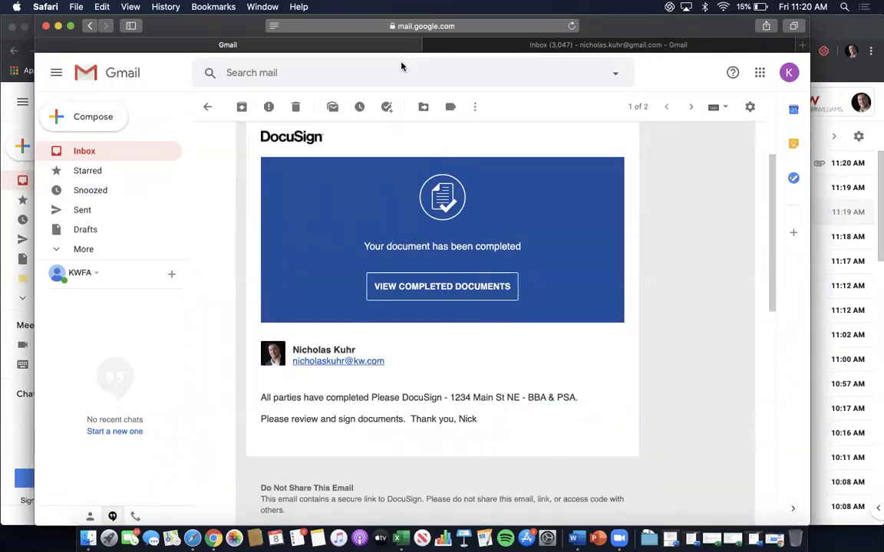
pyautogui.click(877, 30)
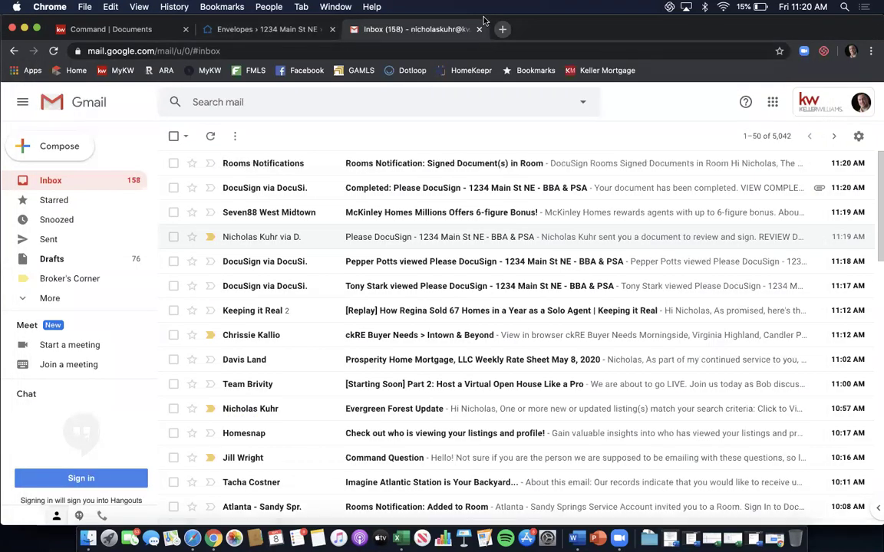
pyautogui.click(480, 29)
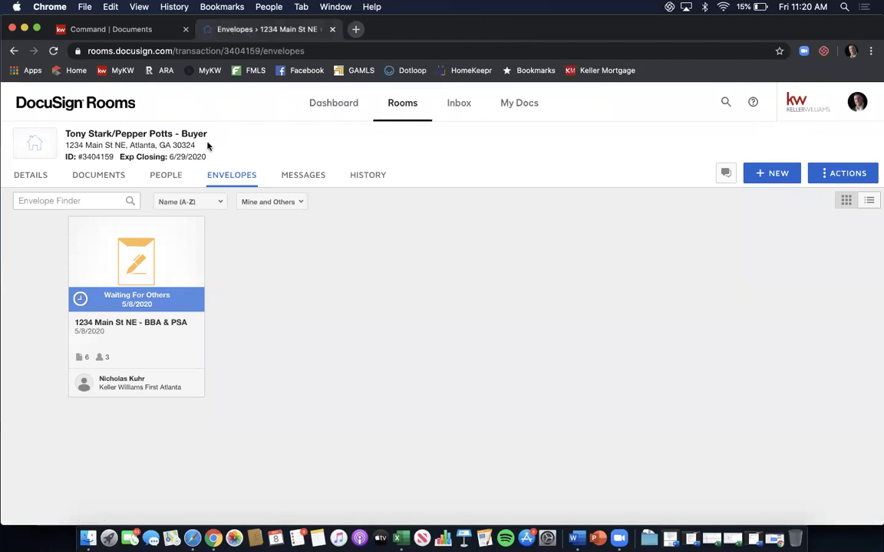
# Reload so the BBA & PSA envelope shows Completed, then browse the 10 room docs under Documents.
pyautogui.click(53, 51)
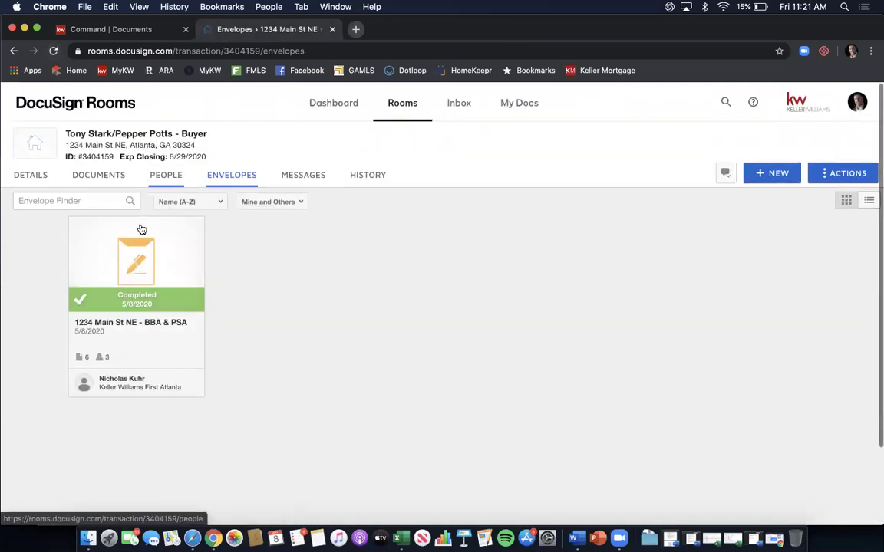
pyautogui.click(114, 177)
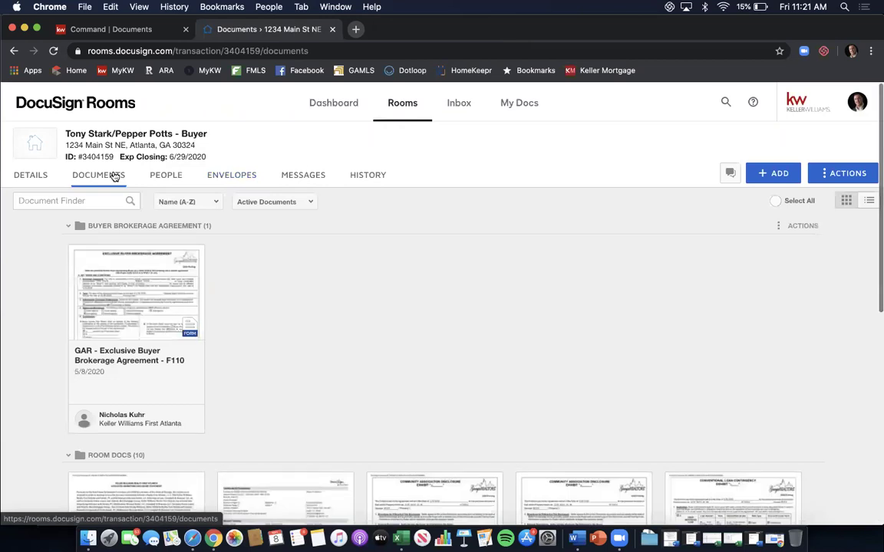
pyautogui.scroll(-5, 476, 219)
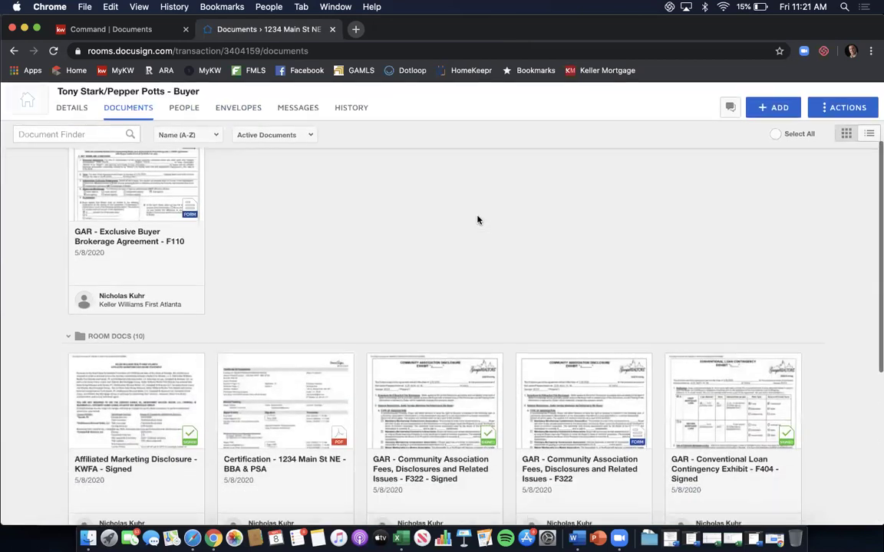
pyautogui.scroll(-1, 476, 219)
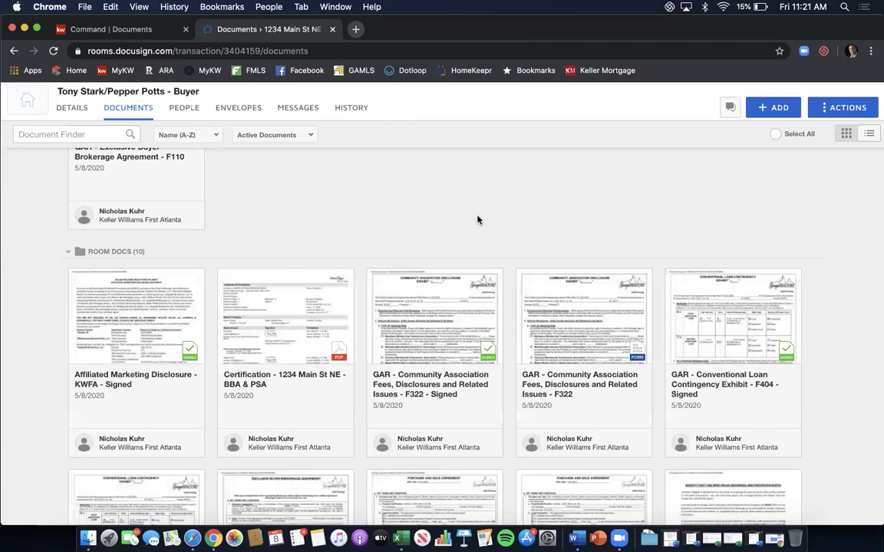
pyautogui.scroll(-2, 477, 220)
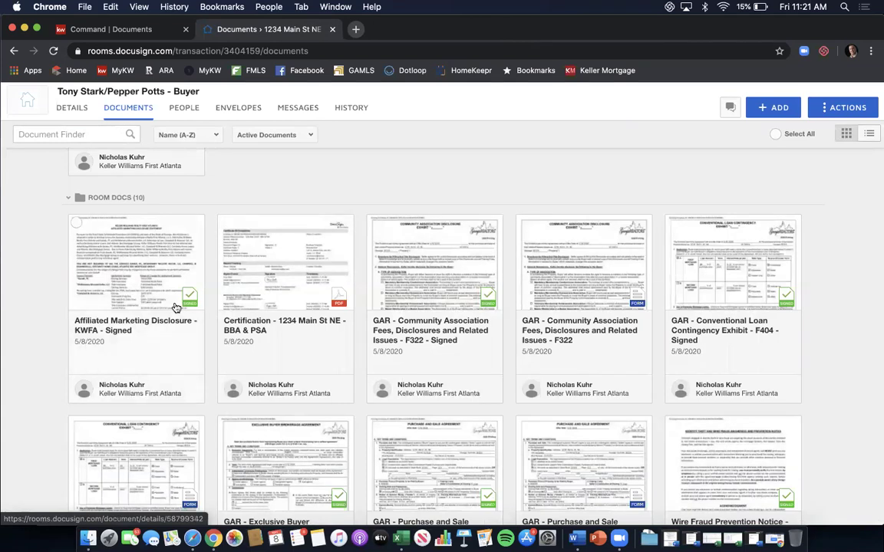
pyautogui.scroll(-2, 170, 317)
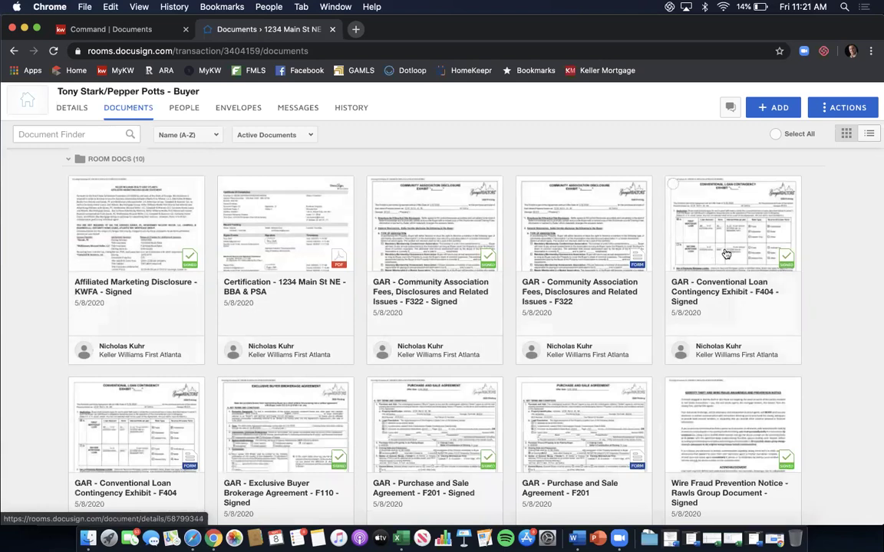
pyautogui.scroll(-1, 460, 346)
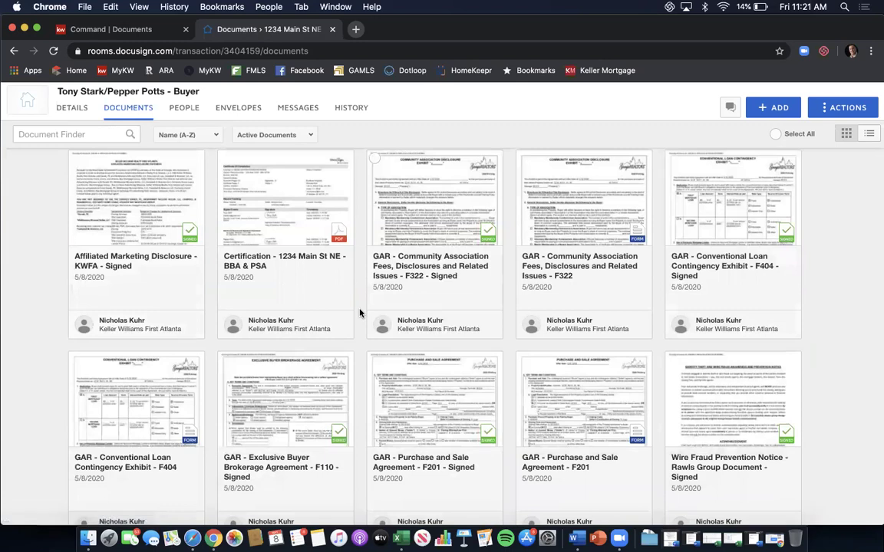
pyautogui.scroll(2, 323, 277)
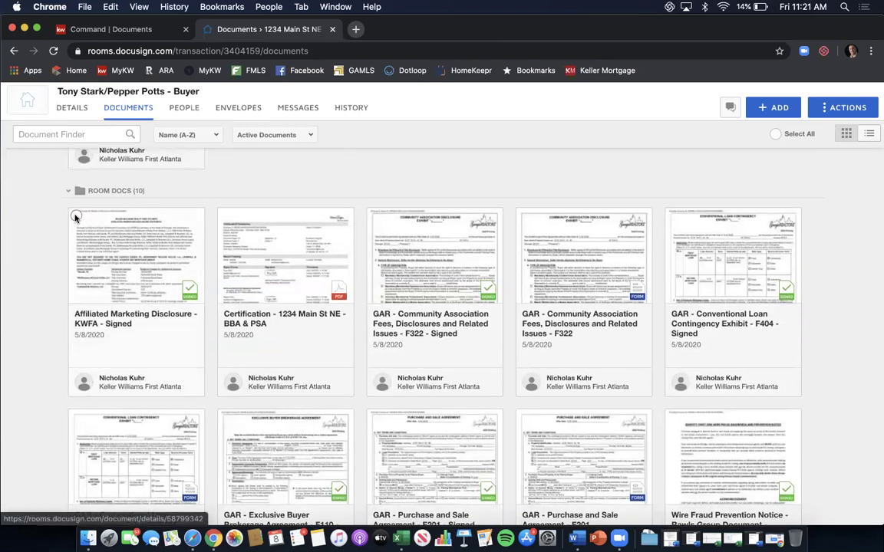
# Select the signed Affiliated Marketing Disclosure, Exclusive Buyer Brokerage Agreement and Wire Fraud Prevention Notice.
pyautogui.click(76, 215)
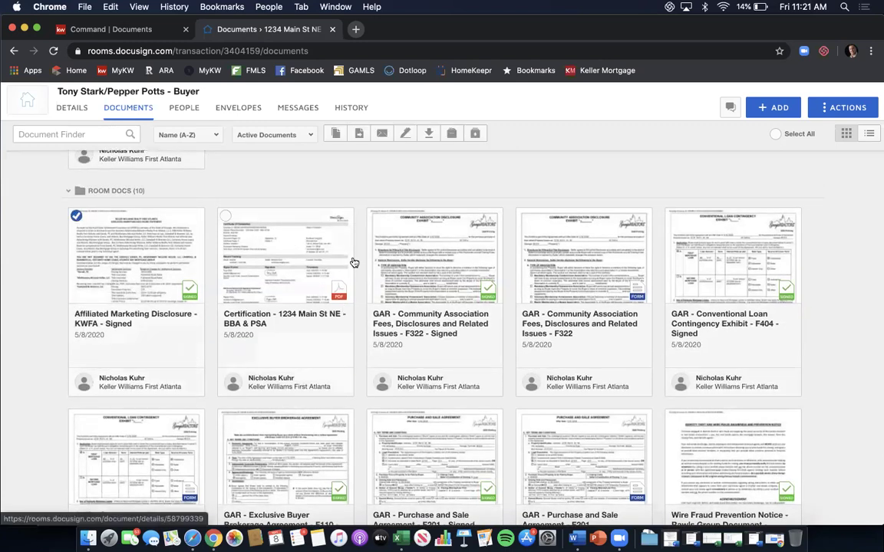
pyautogui.scroll(-3, 353, 261)
pyautogui.scroll(-2, 353, 260)
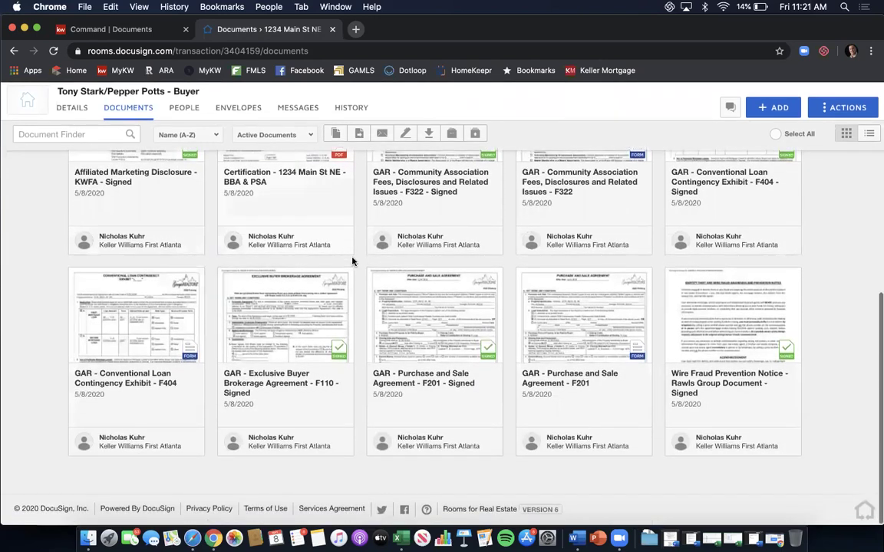
pyautogui.click(225, 276)
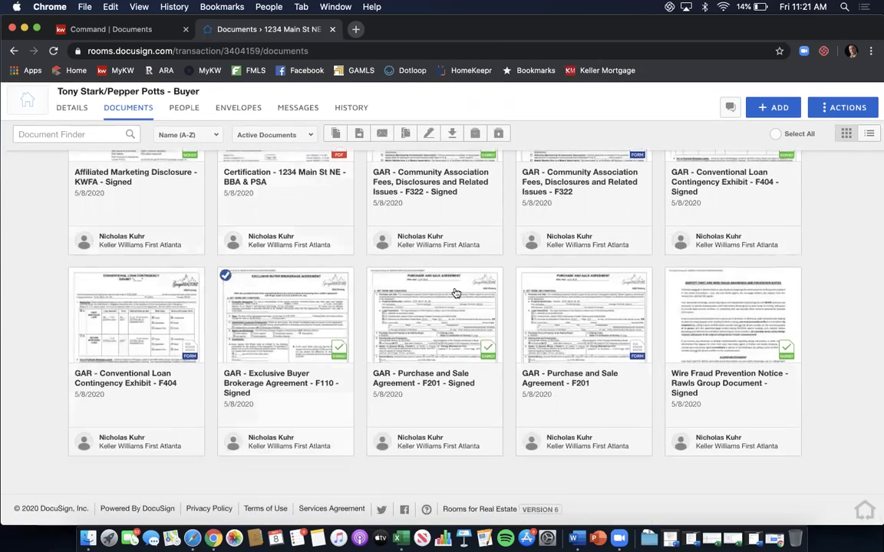
pyautogui.click(673, 275)
pyautogui.scroll(10, 668, 291)
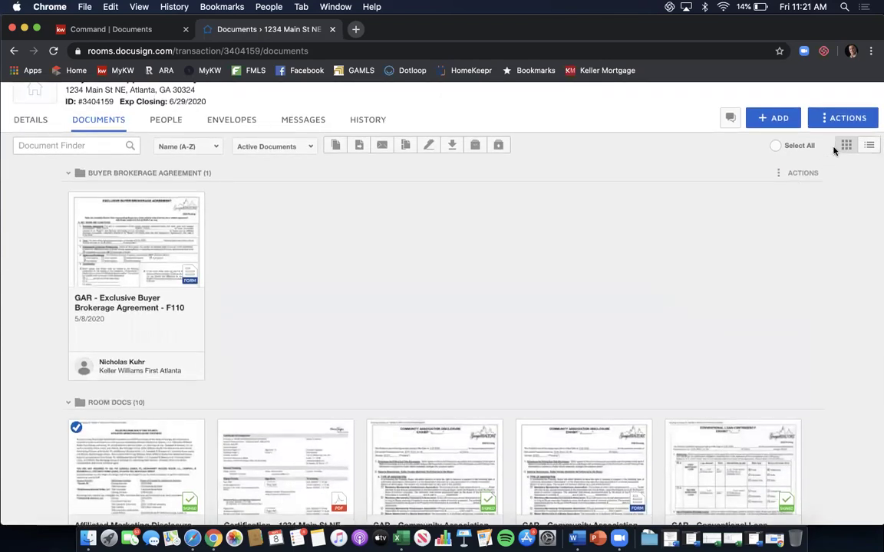
# Move the three selected documents into the current room's Buyer Brokerage Agreement folder.
pyautogui.click(362, 151)
pyautogui.click(354, 219)
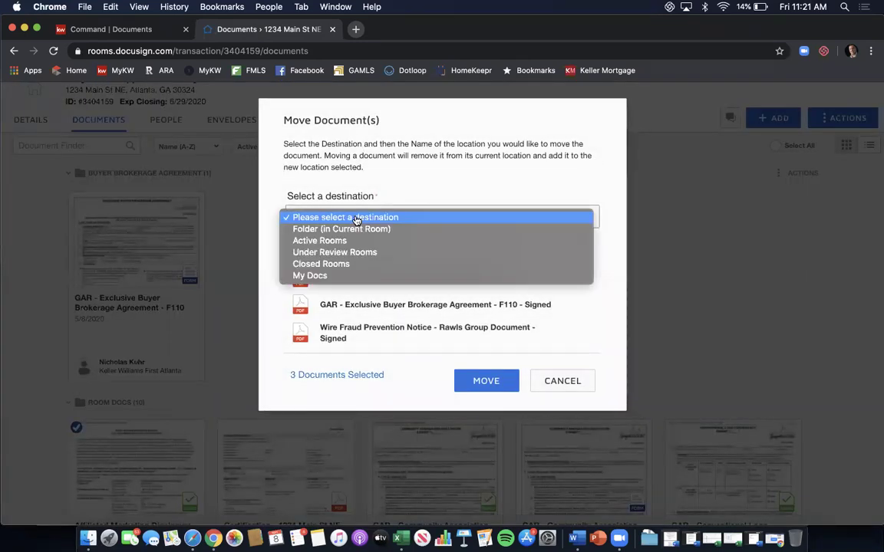
pyautogui.click(356, 229)
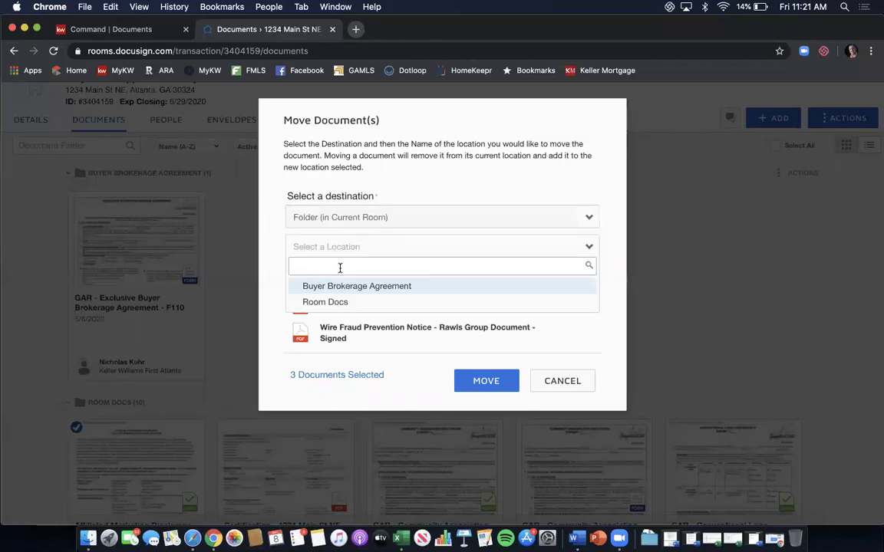
pyautogui.click(337, 286)
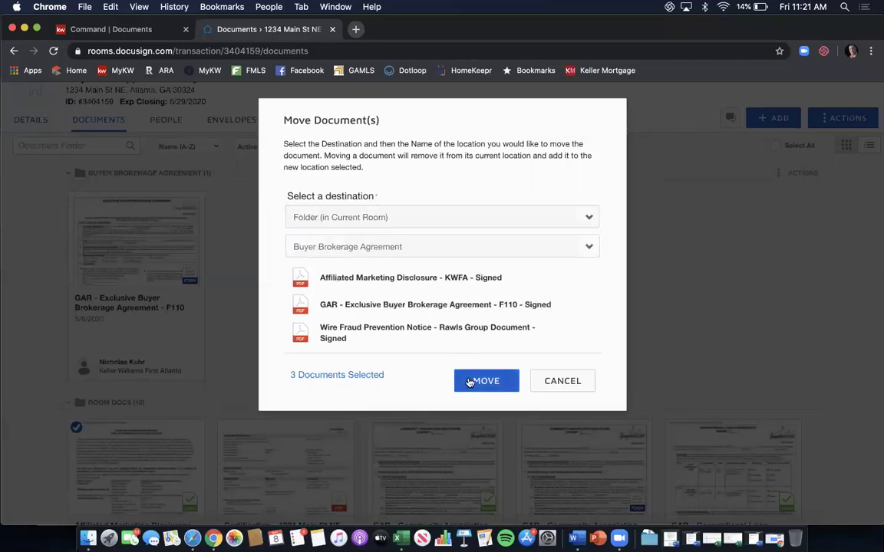
pyautogui.click(468, 380)
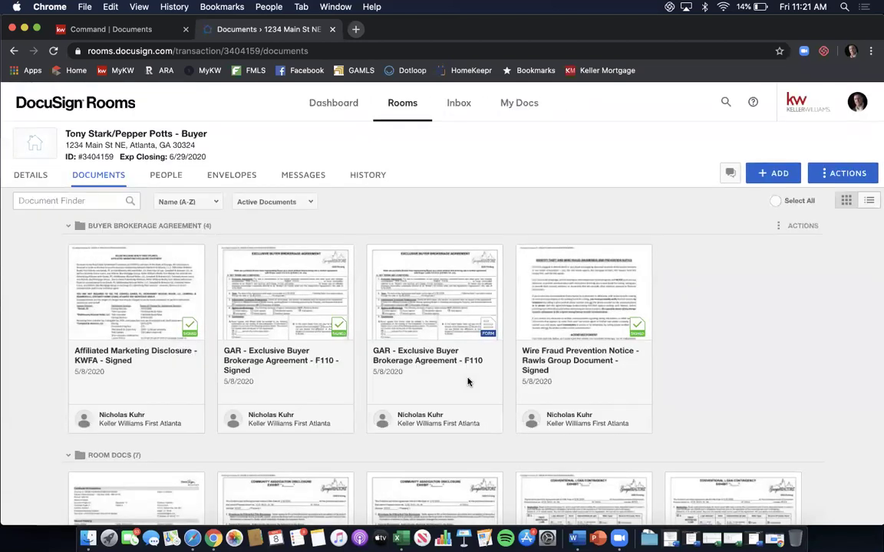
# View all eight pages of the signed Purchase and Sale Agreement F201, then tick its card.
pyautogui.scroll(-5, 781, 312)
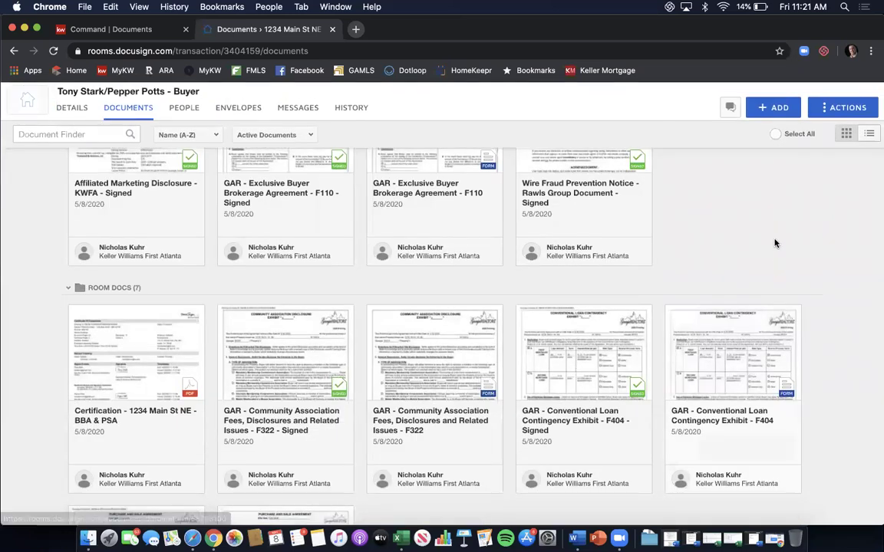
pyautogui.scroll(-1, 775, 244)
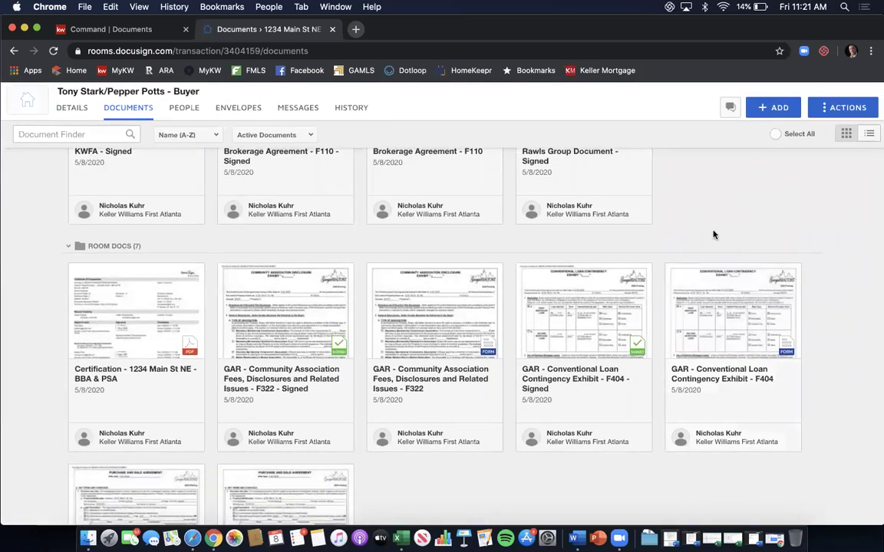
pyautogui.scroll(-3, 713, 234)
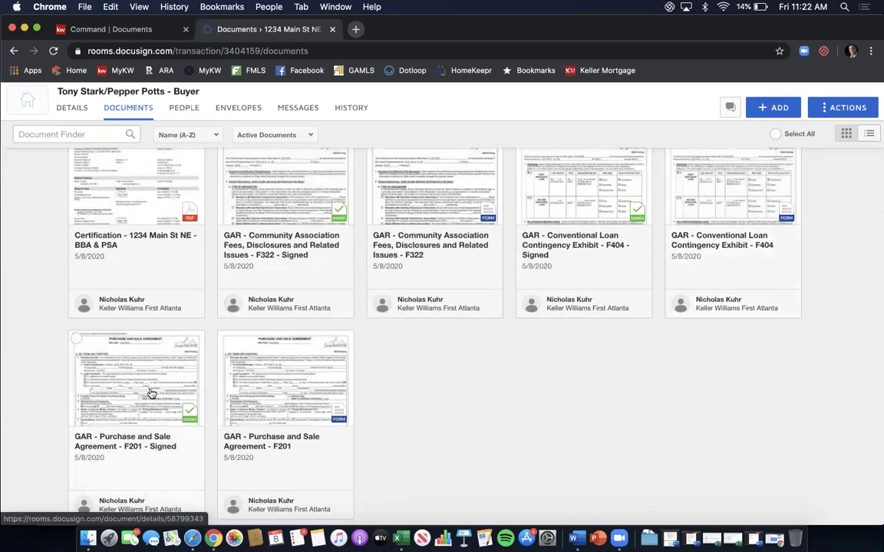
pyautogui.click(144, 383)
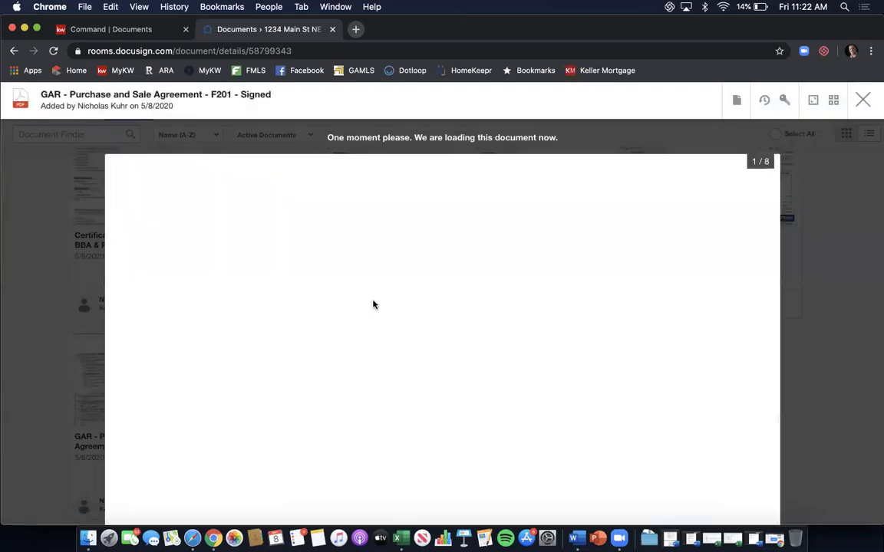
pyautogui.scroll(-15, 511, 276)
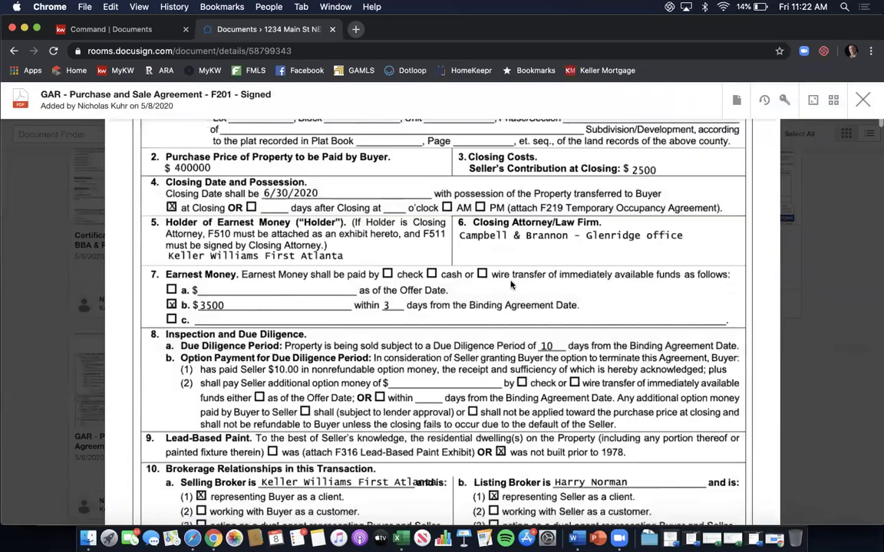
pyautogui.scroll(-20, 509, 294)
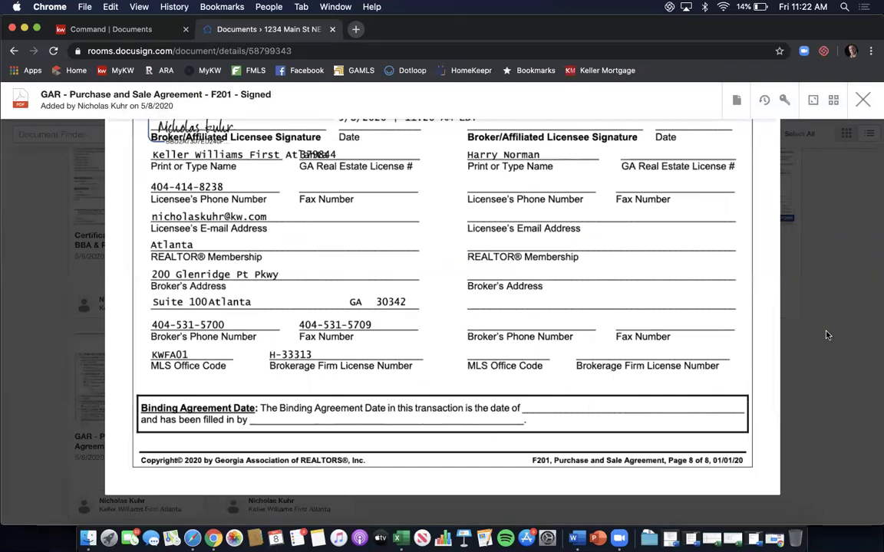
pyautogui.click(862, 100)
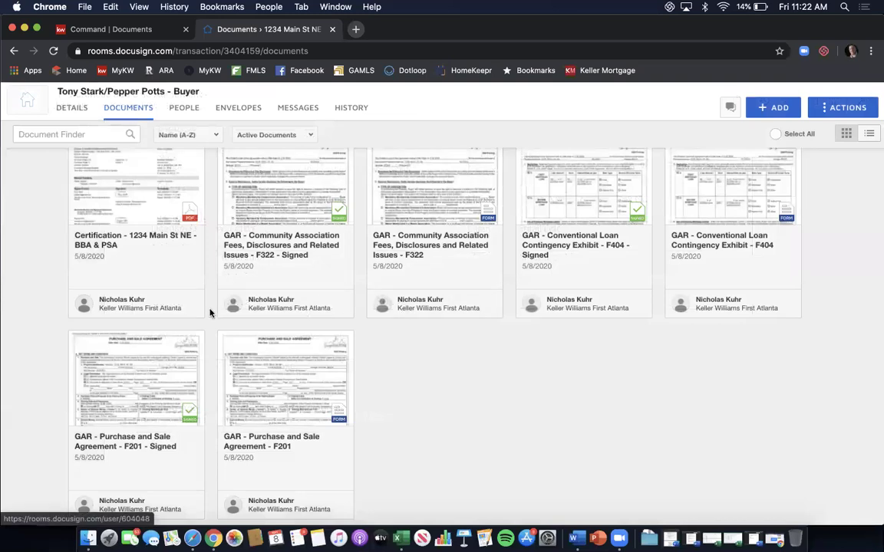
pyautogui.click(76, 340)
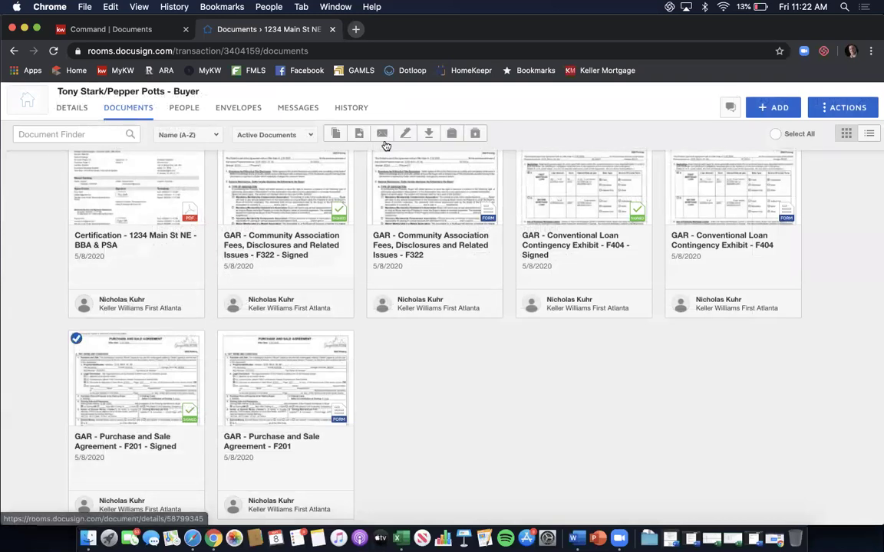
# Start a DocuSign envelope for the signed PSA named 'Please DocuSign - PSA Binding'.
pyautogui.click(403, 138)
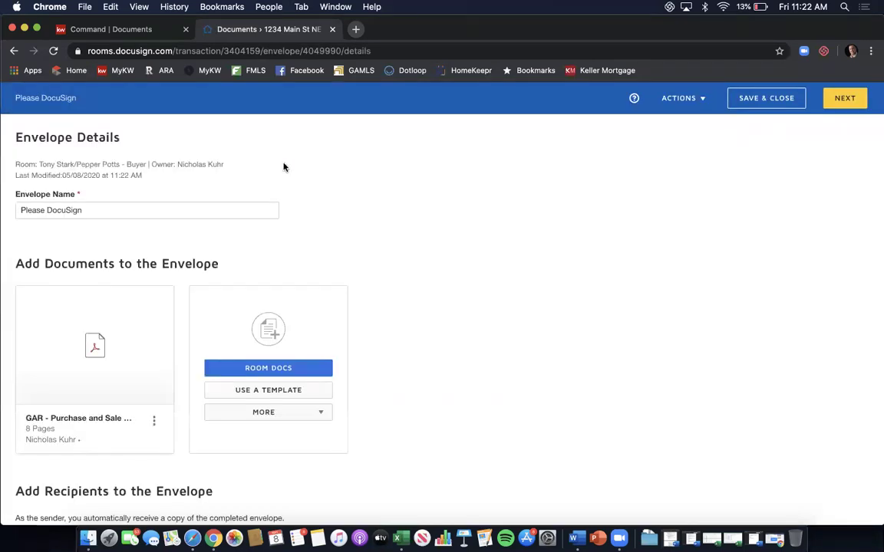
pyautogui.click(240, 210)
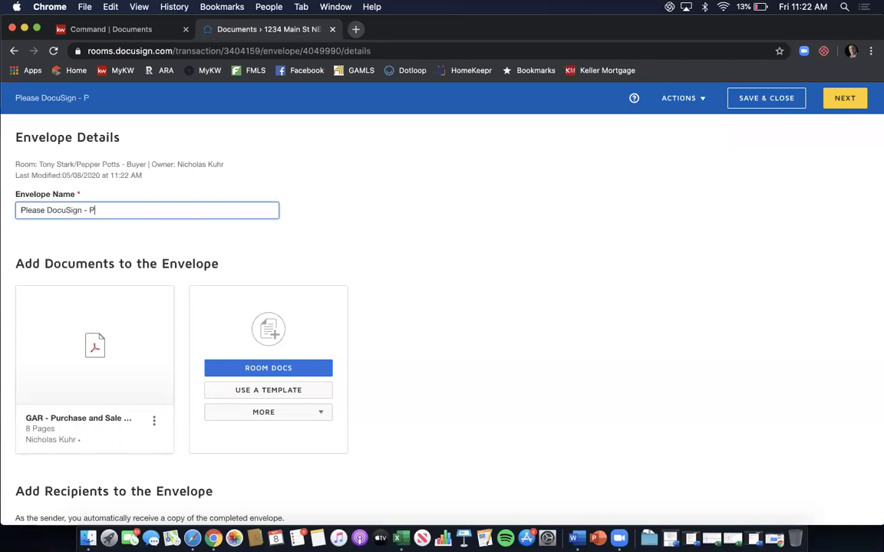
pyautogui.write('- PSA Binding')
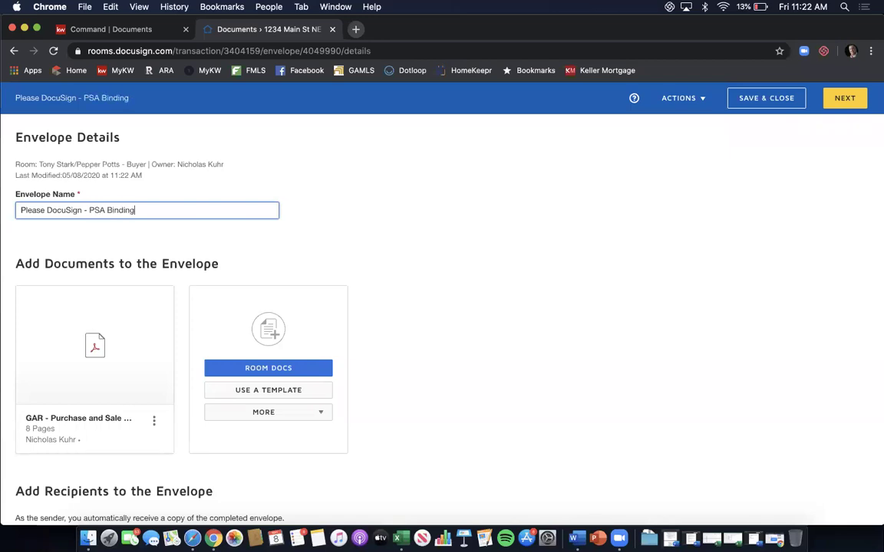
# Add the agent owner from Room Participants as the envelope's only signer.
pyautogui.scroll(-5, 363, 269)
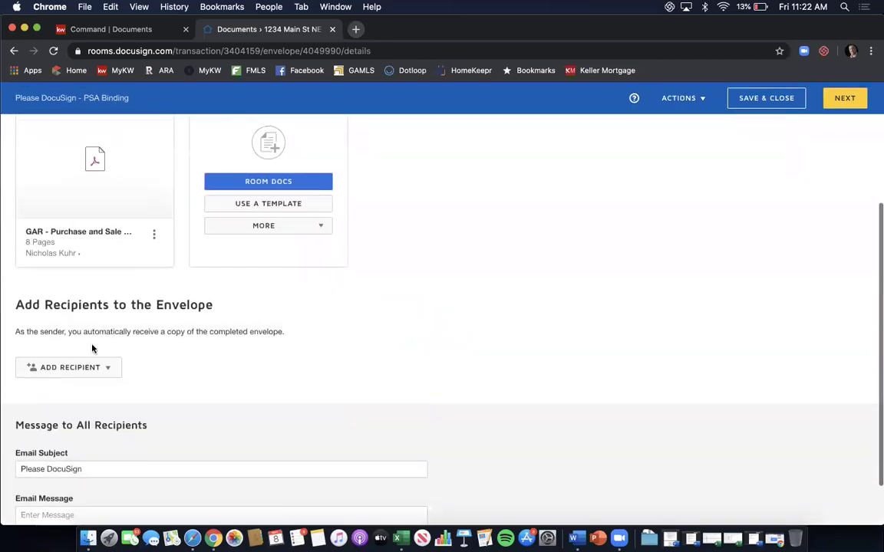
pyautogui.click(85, 370)
pyautogui.click(76, 392)
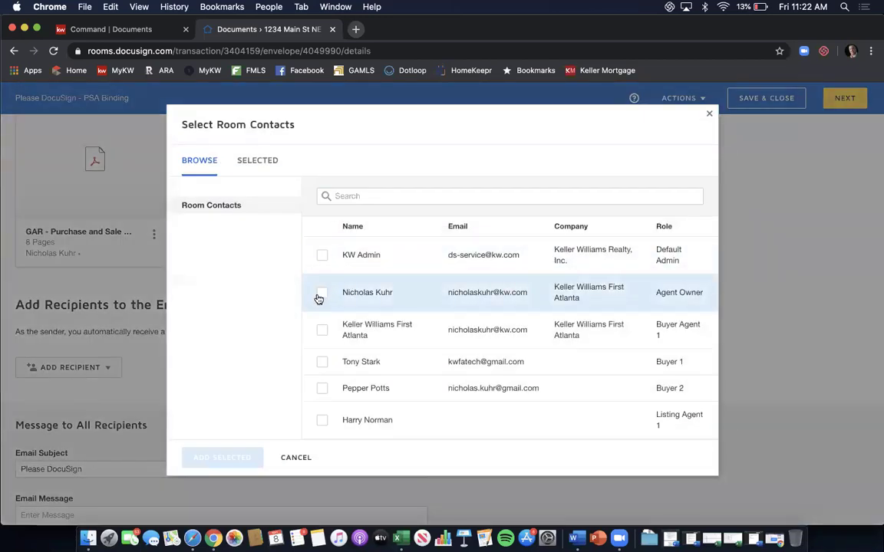
pyautogui.click(319, 297)
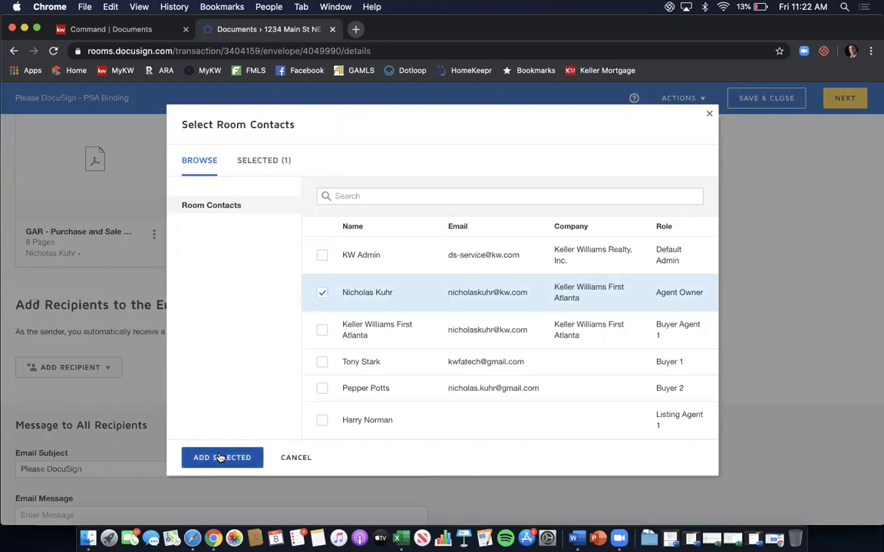
pyautogui.click(219, 458)
pyautogui.scroll(-3, 341, 281)
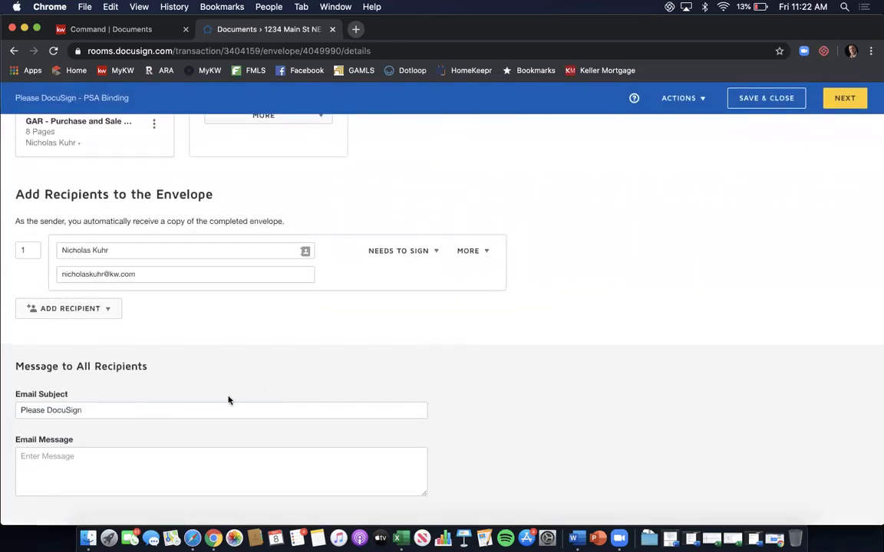
# Place Date Signed and Full Name fields on page 8's Binding Agreement Date blanks and send.
pyautogui.click(850, 97)
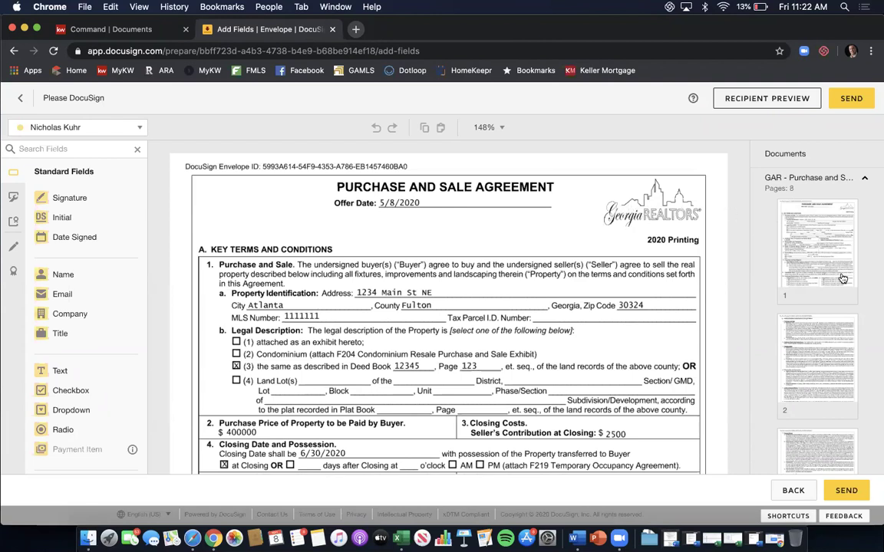
pyautogui.scroll(-10, 842, 278)
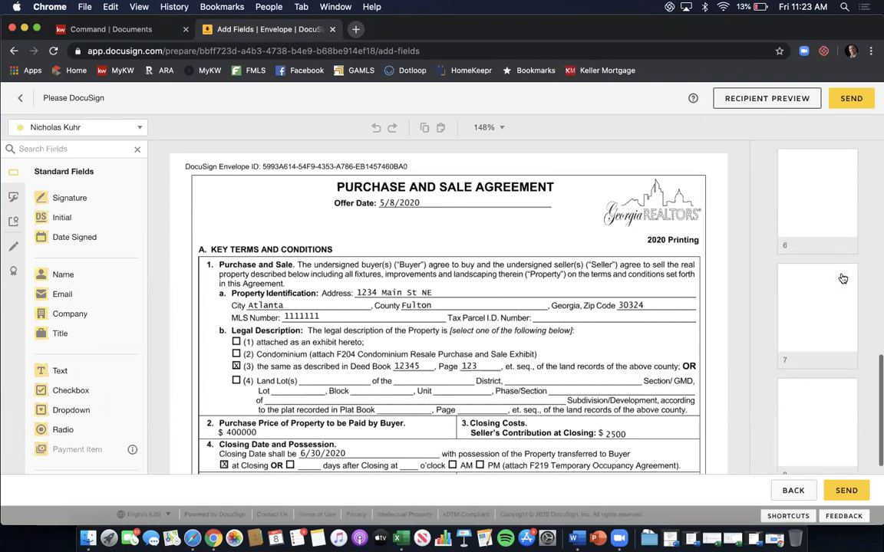
pyautogui.click(818, 414)
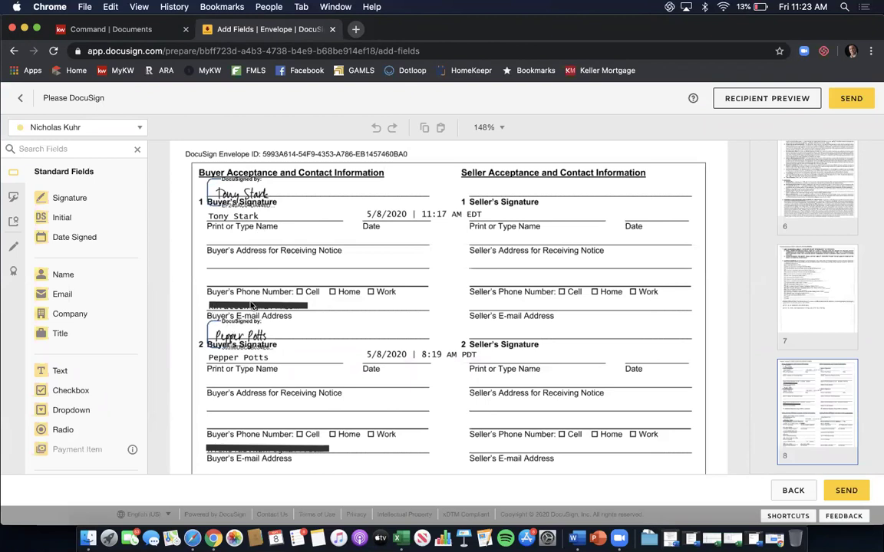
pyautogui.scroll(-5, 396, 283)
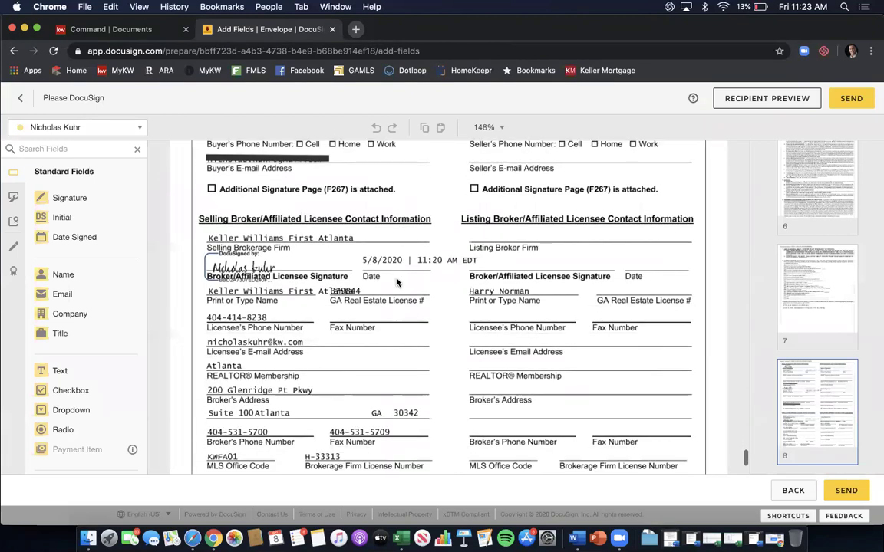
pyautogui.scroll(-2, 444, 272)
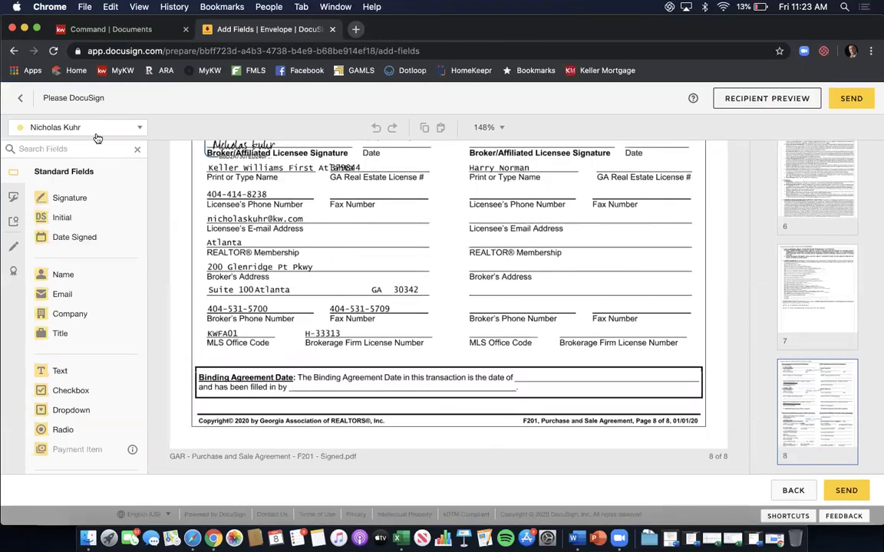
pyautogui.moveTo(77, 237); pyautogui.dragTo(557, 375)
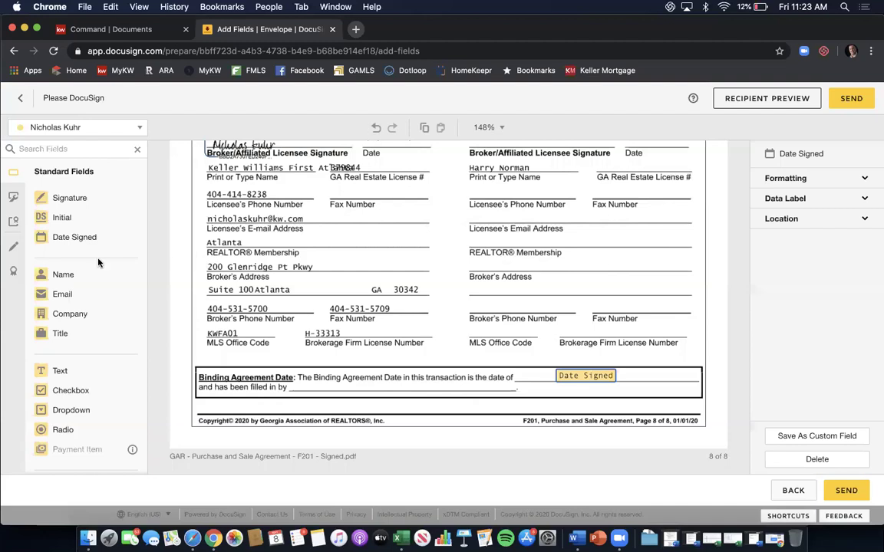
pyautogui.click(248, 337)
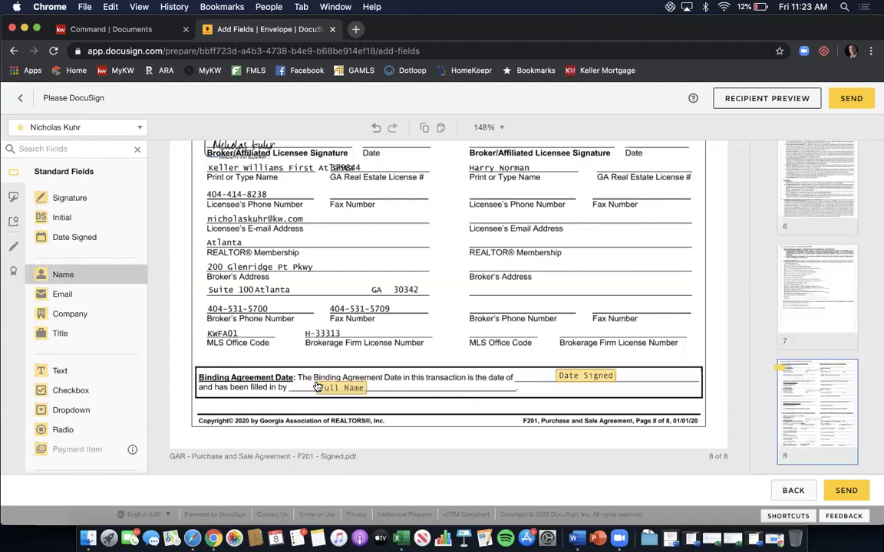
pyautogui.click(317, 385)
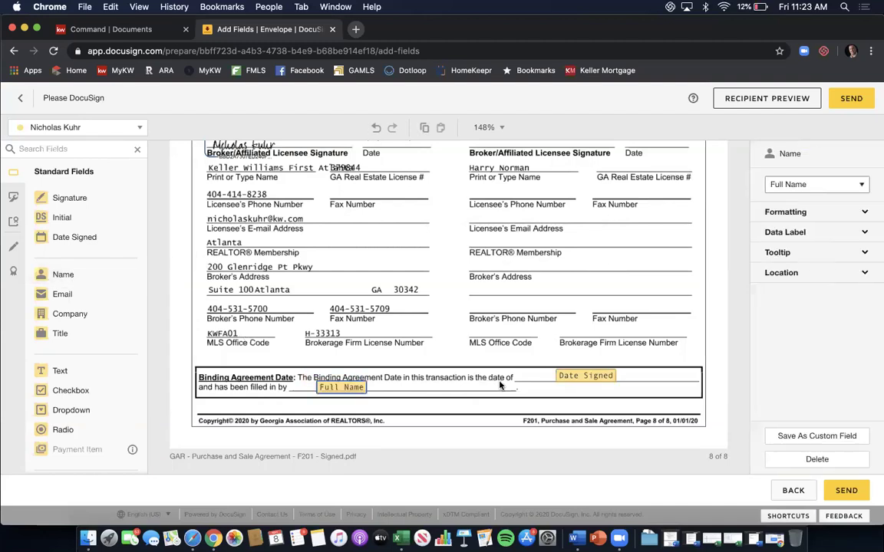
pyautogui.click(508, 317)
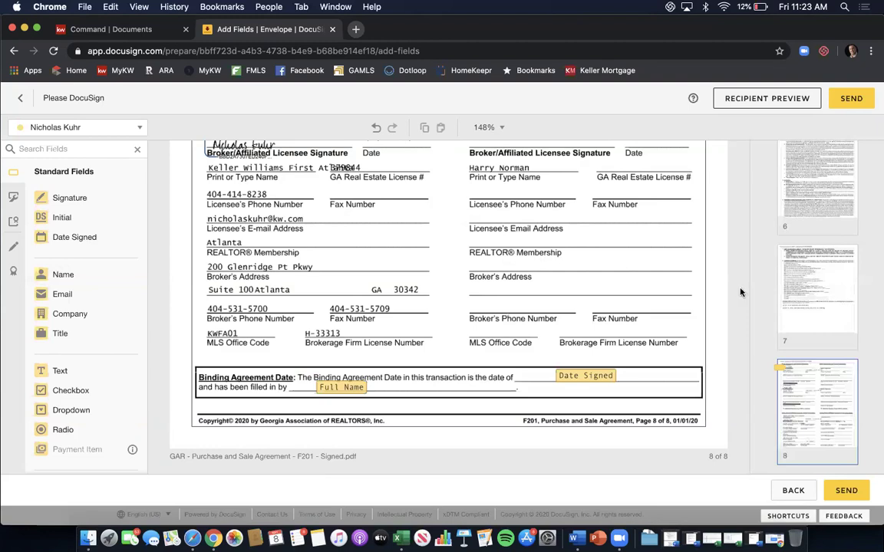
pyautogui.click(848, 99)
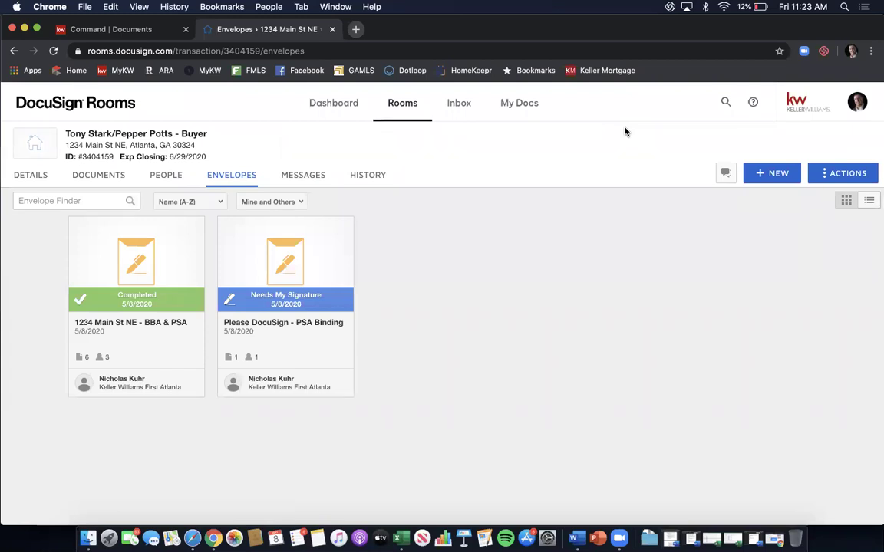
# Open and sign the PSA Binding envelope, completing it with binding date 5/8/2020 11:23 AM EDT.
pyautogui.click(286, 299)
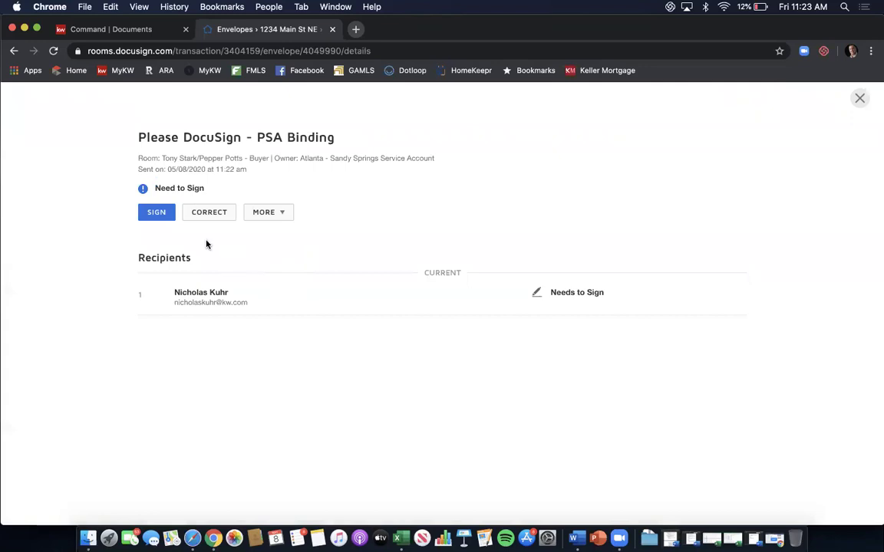
pyautogui.click(153, 219)
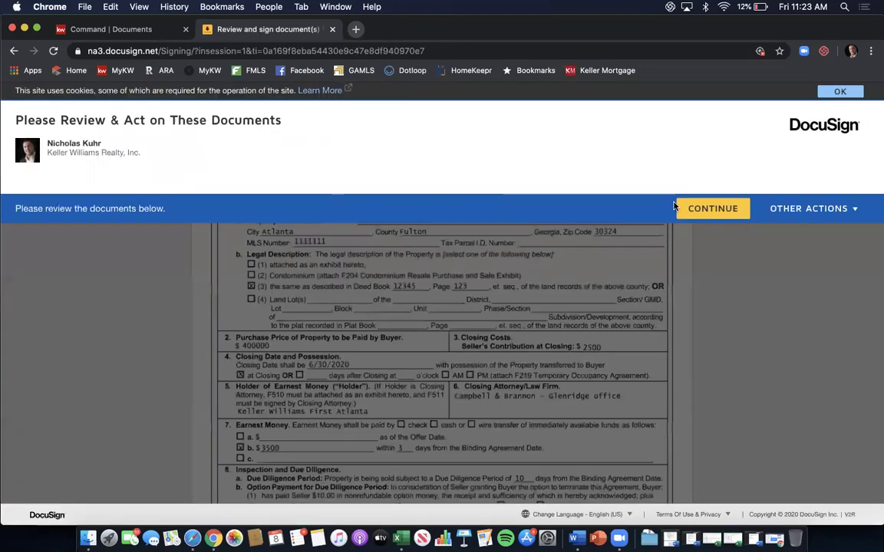
pyautogui.click(689, 218)
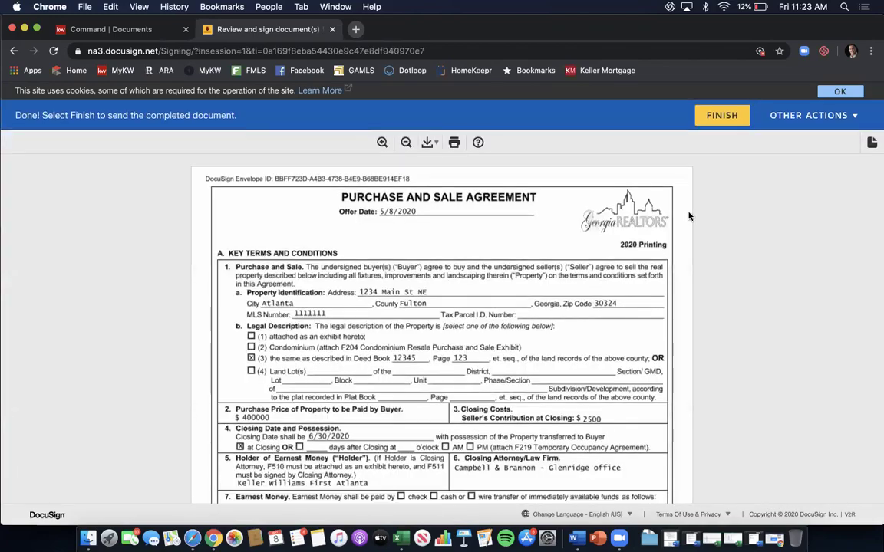
pyautogui.scroll(-20, 689, 217)
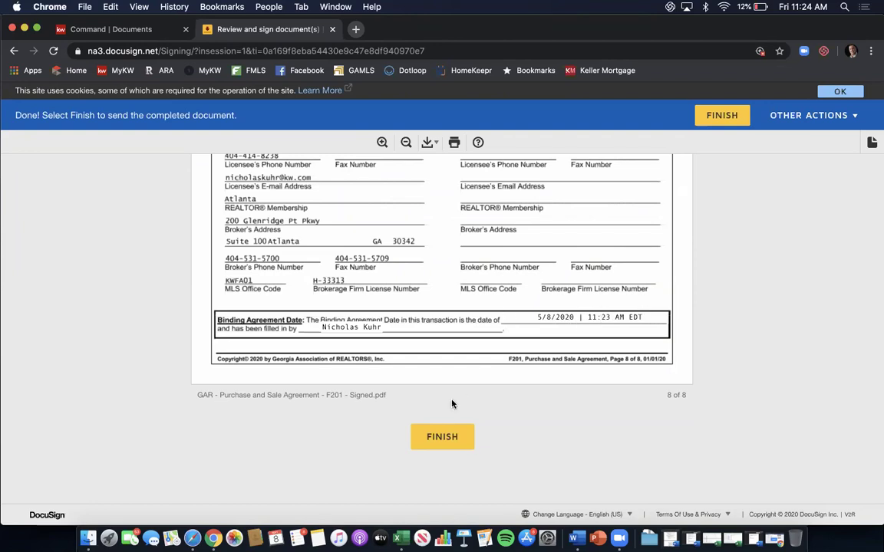
pyautogui.click(441, 438)
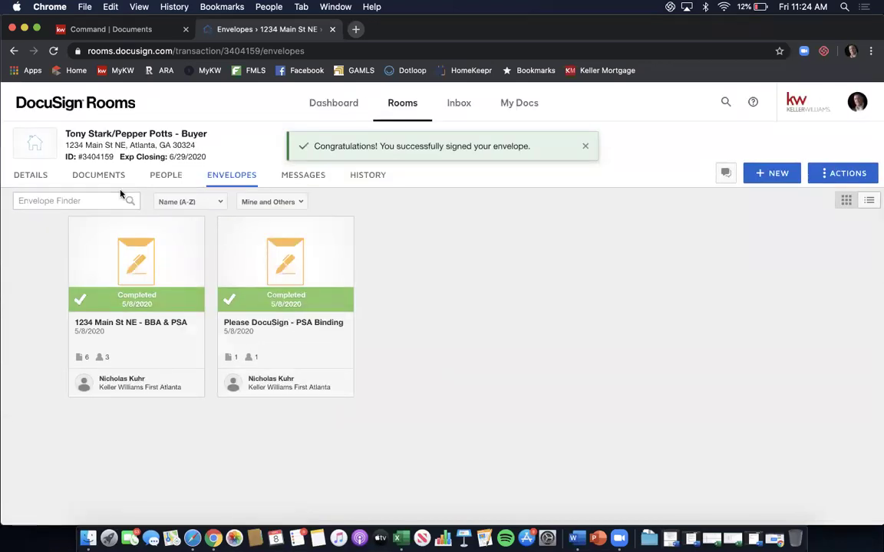
# Archive the older 'GAR - Purchase and Sale Agreement - F201 - Signed' copy from the room's documents.
pyautogui.click(105, 175)
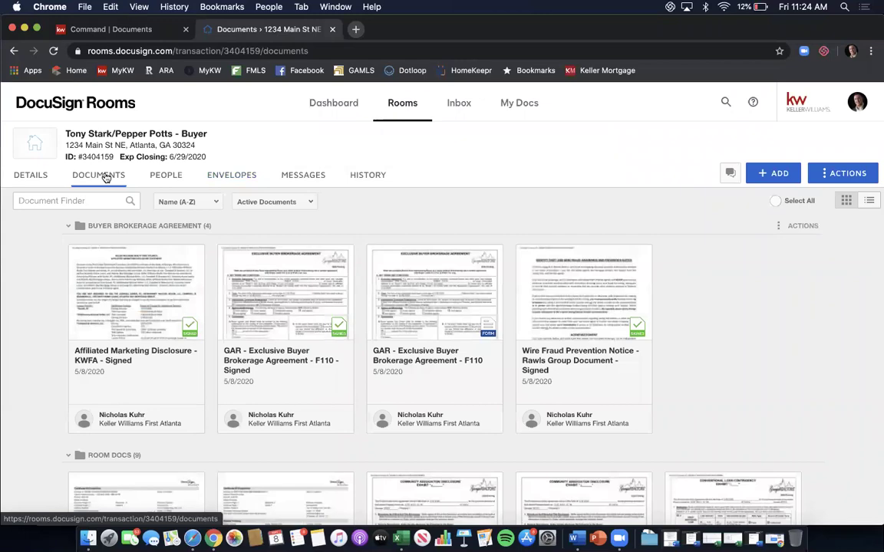
pyautogui.scroll(-10, 595, 253)
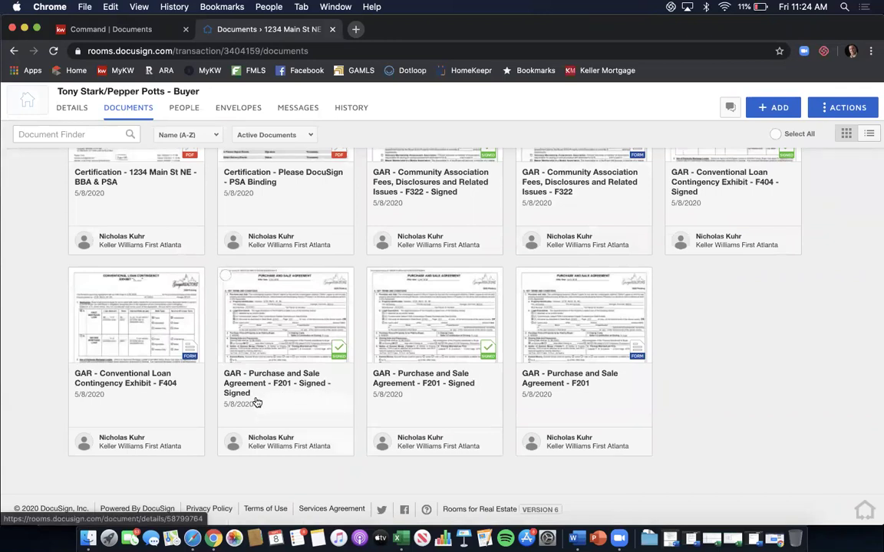
pyautogui.click(375, 276)
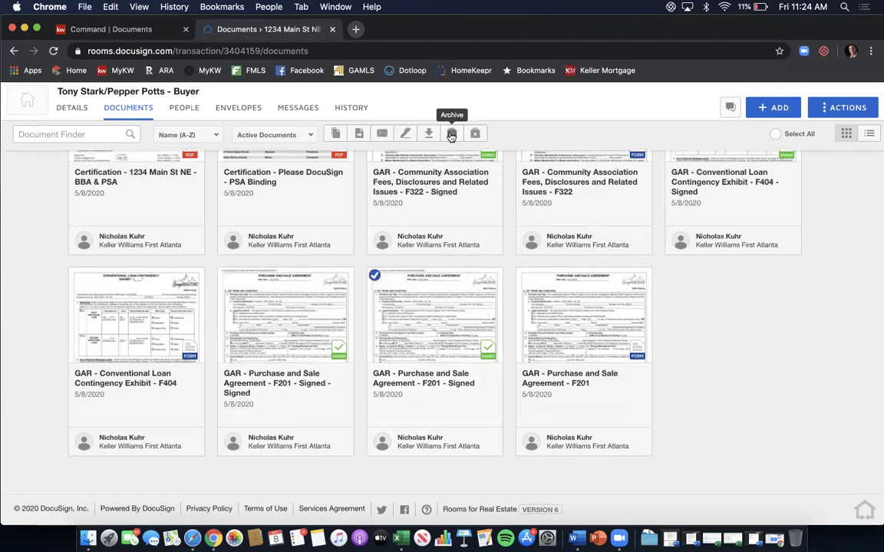
pyautogui.click(452, 135)
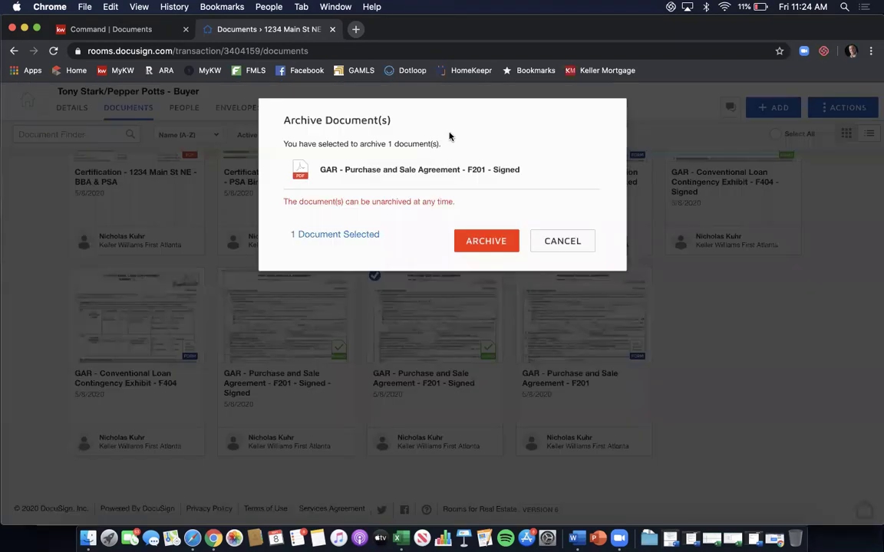
pyautogui.click(472, 242)
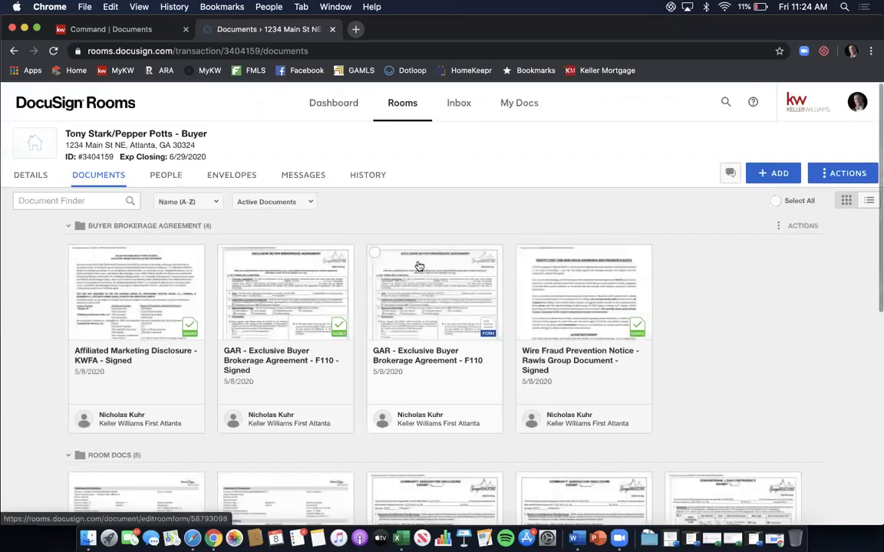
pyautogui.scroll(-3, 356, 296)
pyautogui.scroll(-5, 357, 296)
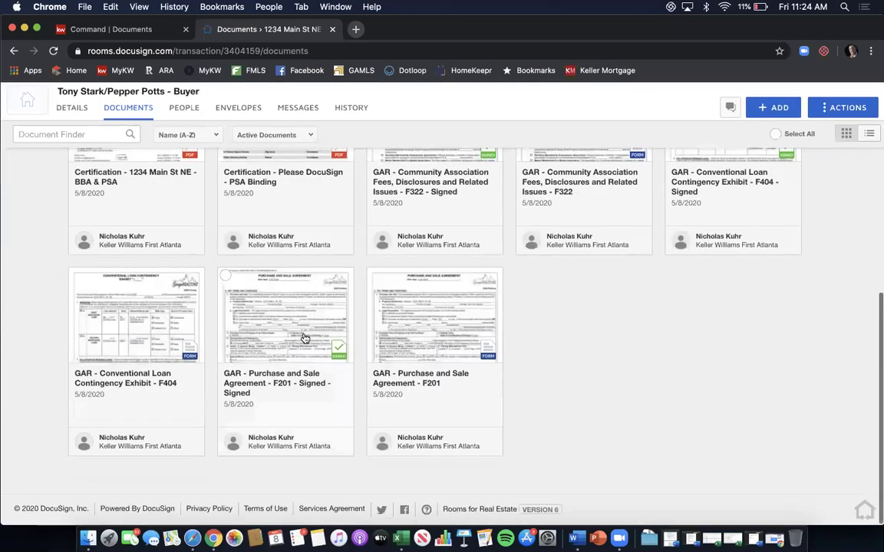
pyautogui.click(292, 342)
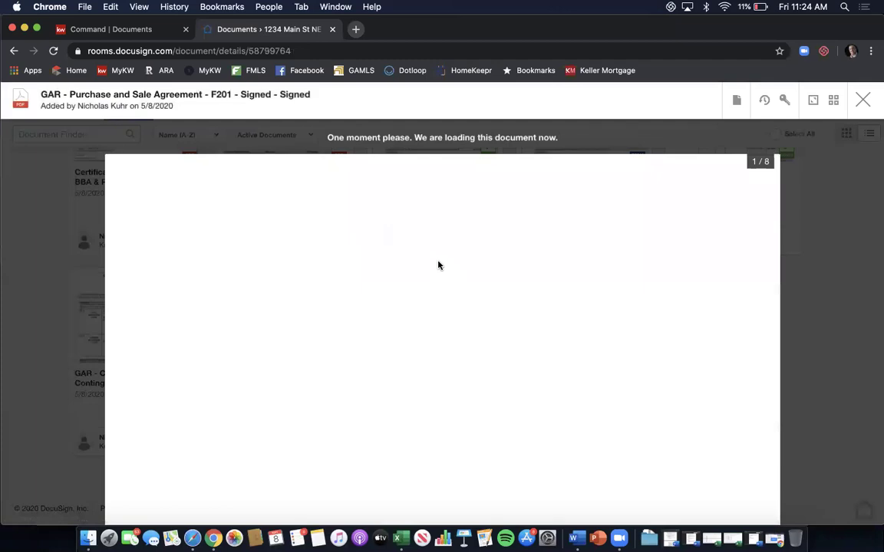
pyautogui.scroll(-20, 438, 266)
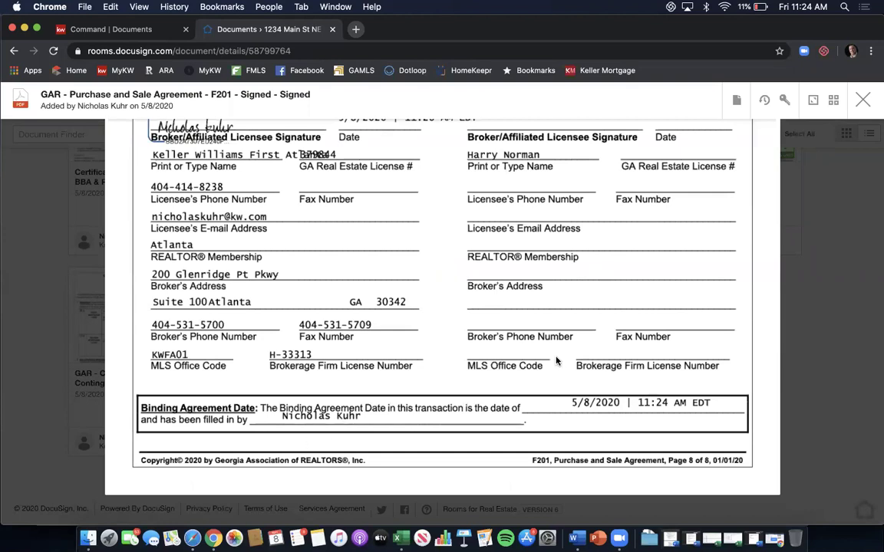
pyautogui.click(862, 102)
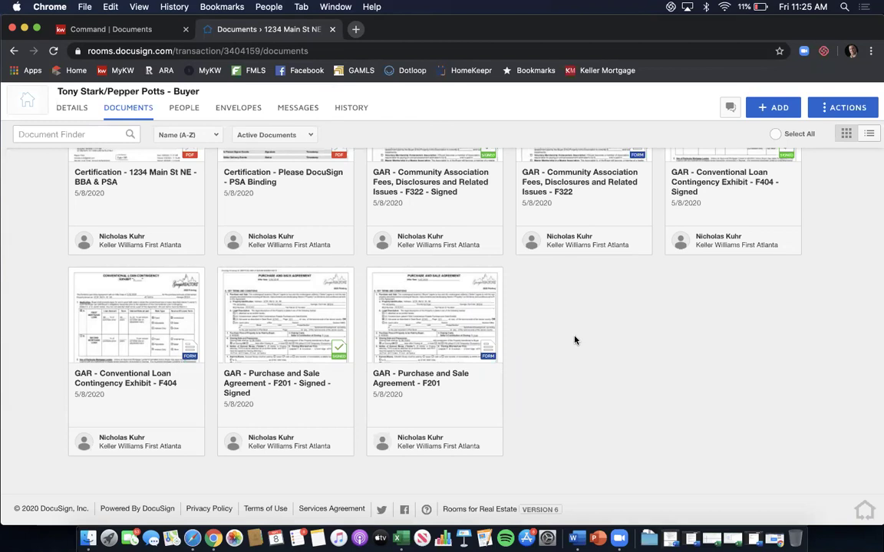
pyautogui.scroll(2, 574, 340)
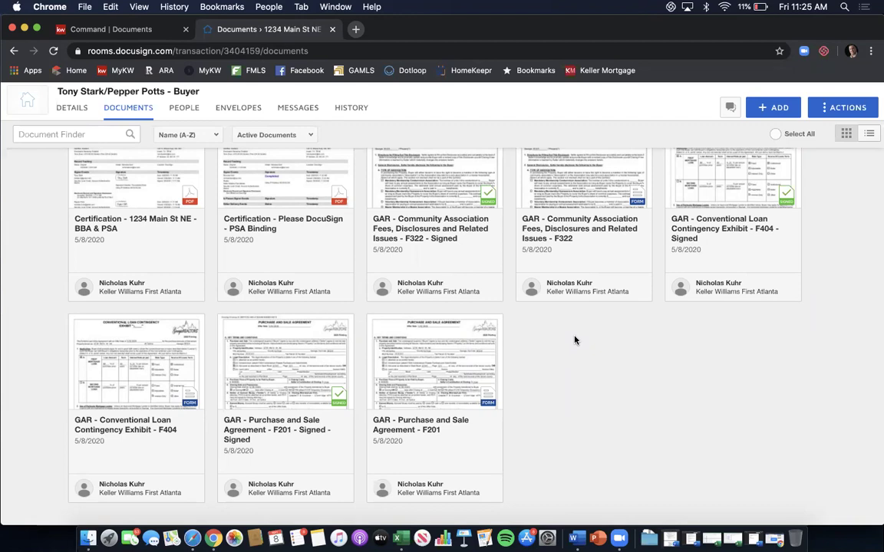
pyautogui.scroll(2, 574, 340)
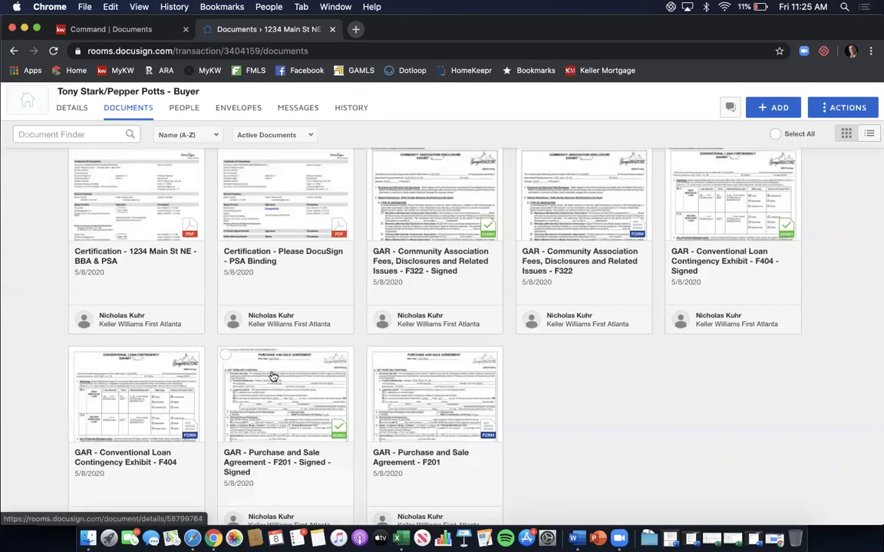
# Select the signed F201 purchase agreement, F322 disclosure and F404 loan exhibit and combine them.
pyautogui.click(225, 355)
pyautogui.scroll(1, 384, 238)
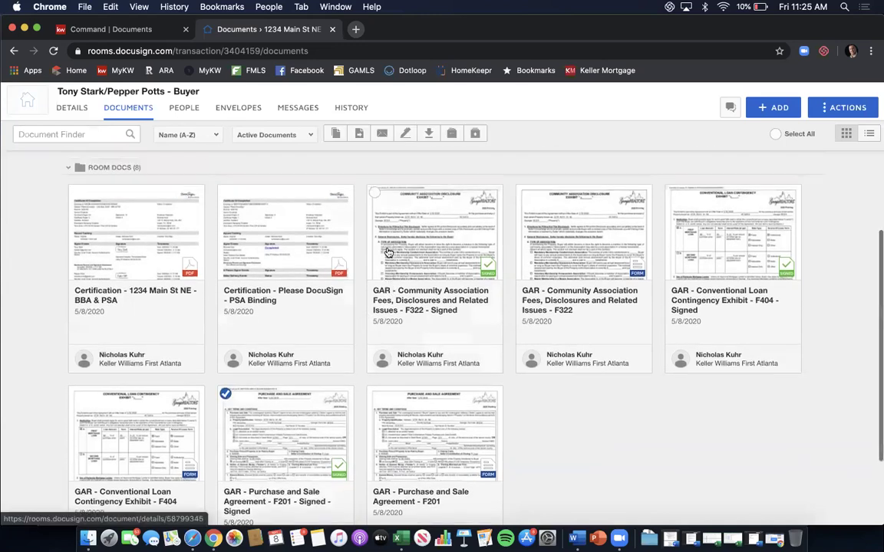
pyautogui.click(374, 193)
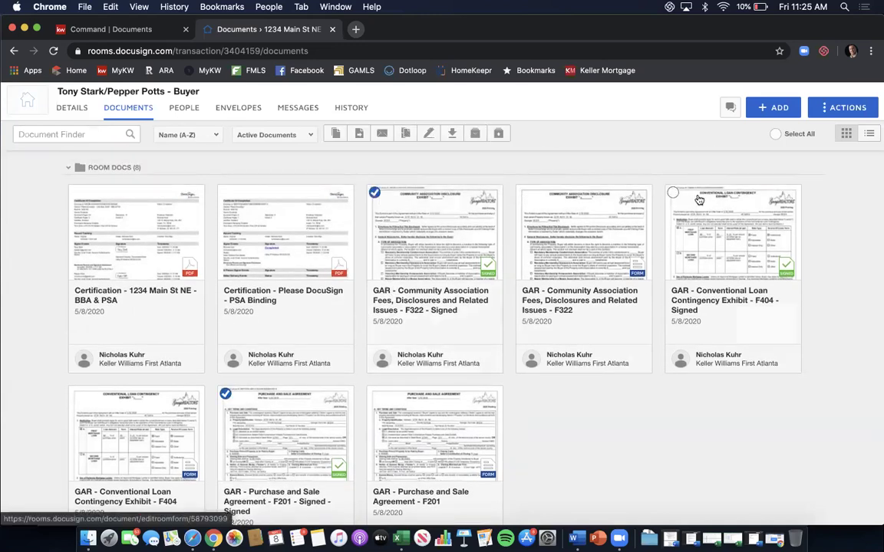
pyautogui.click(672, 192)
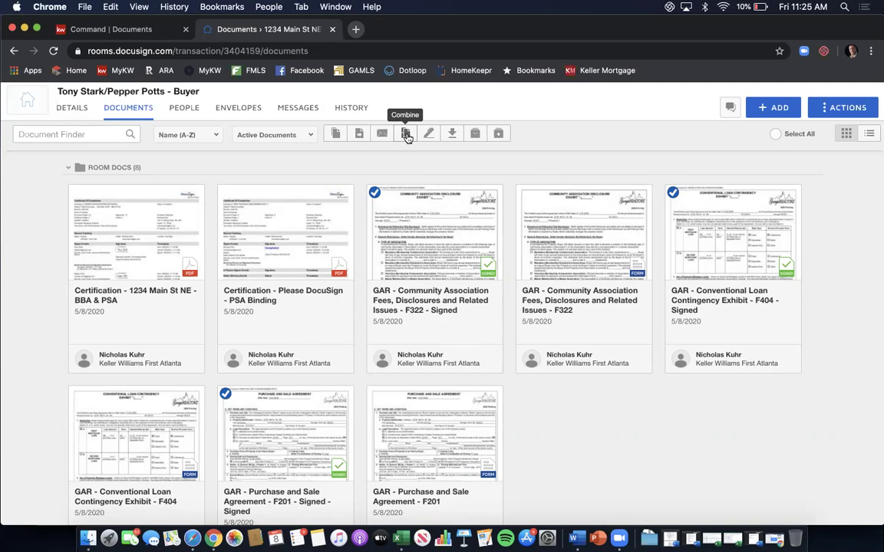
pyautogui.click(407, 135)
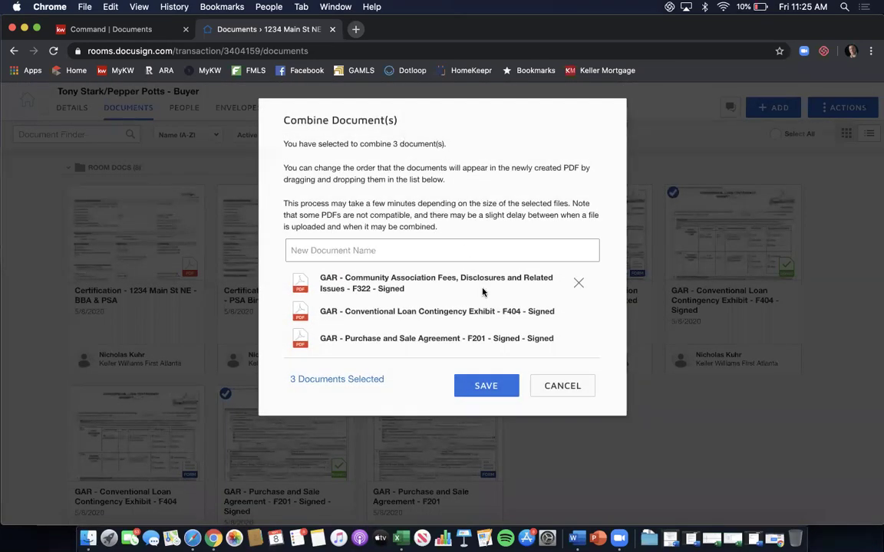
# Name the combined PDF '1234 Main St NE - Binding PSA', order PSA then loan exhibit, and save.
pyautogui.click(433, 259)
pyautogui.write('1234')
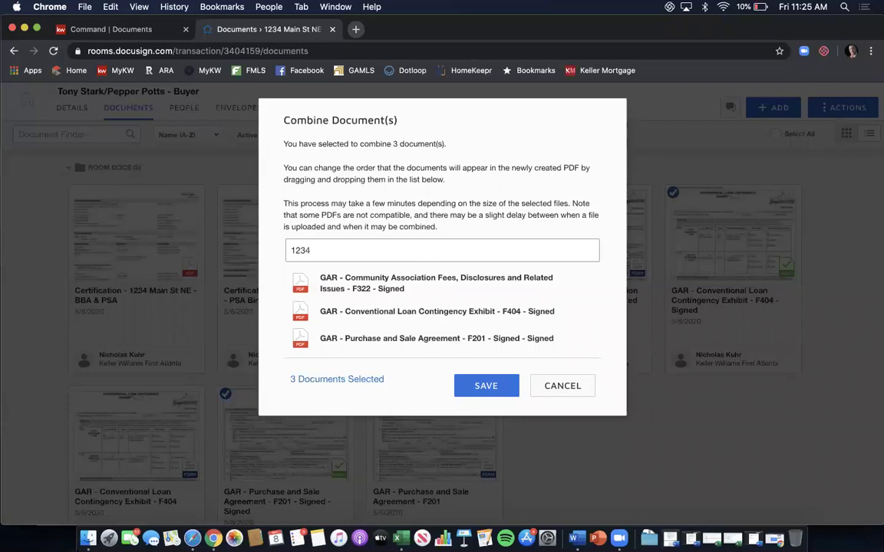
pyautogui.write(' Main St NE - Binding PSA')
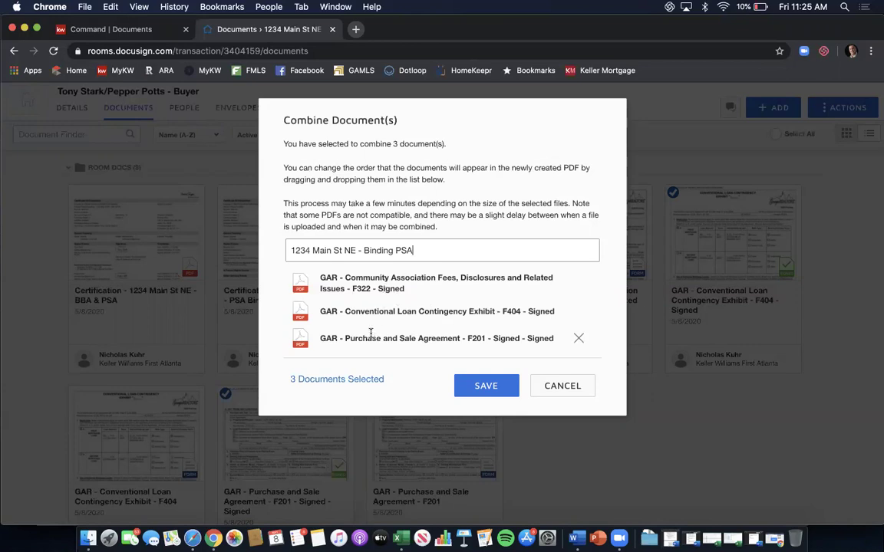
pyautogui.moveTo(371, 339); pyautogui.dragTo(372, 280)
pyautogui.moveTo(367, 337); pyautogui.dragTo(365, 305)
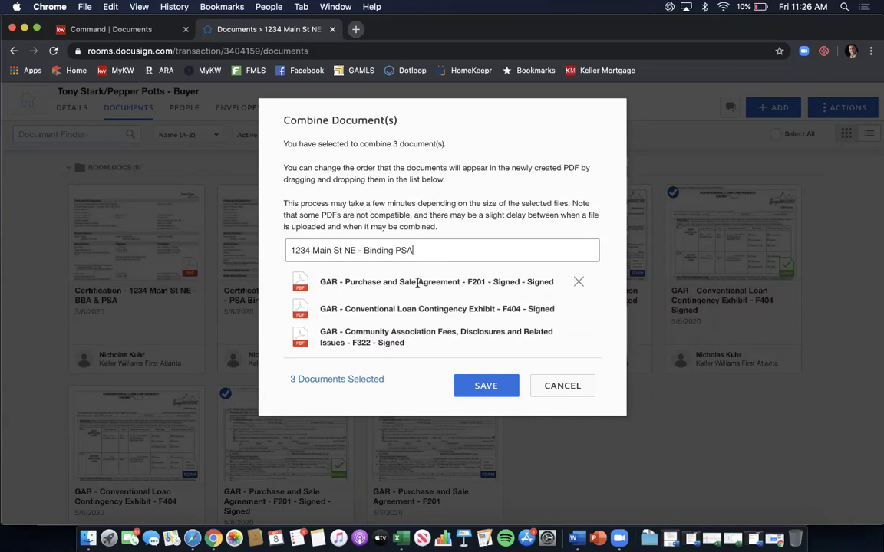
pyautogui.click(491, 383)
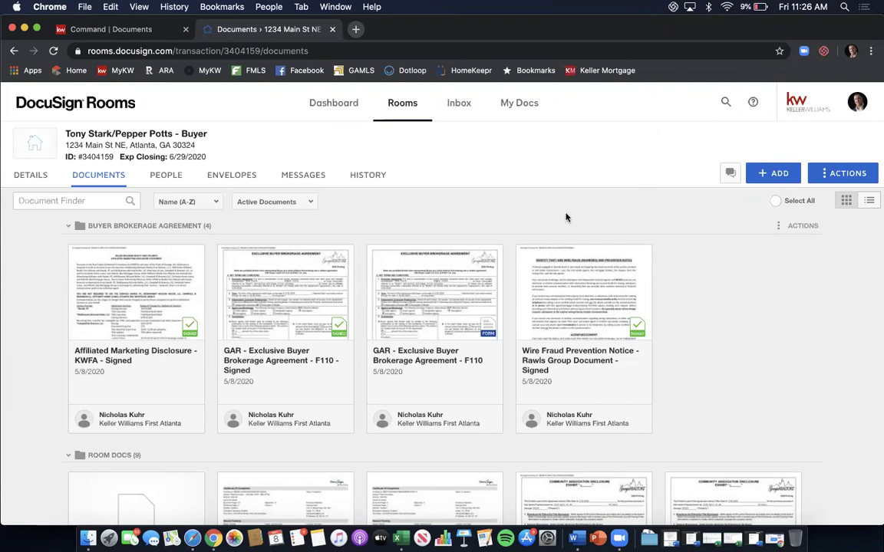
pyautogui.scroll(-3, 603, 216)
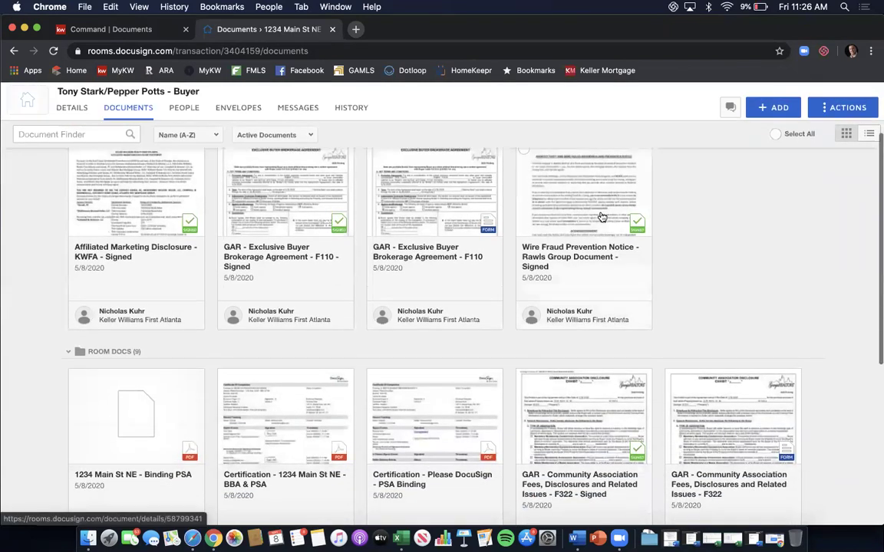
pyautogui.scroll(-2, 603, 216)
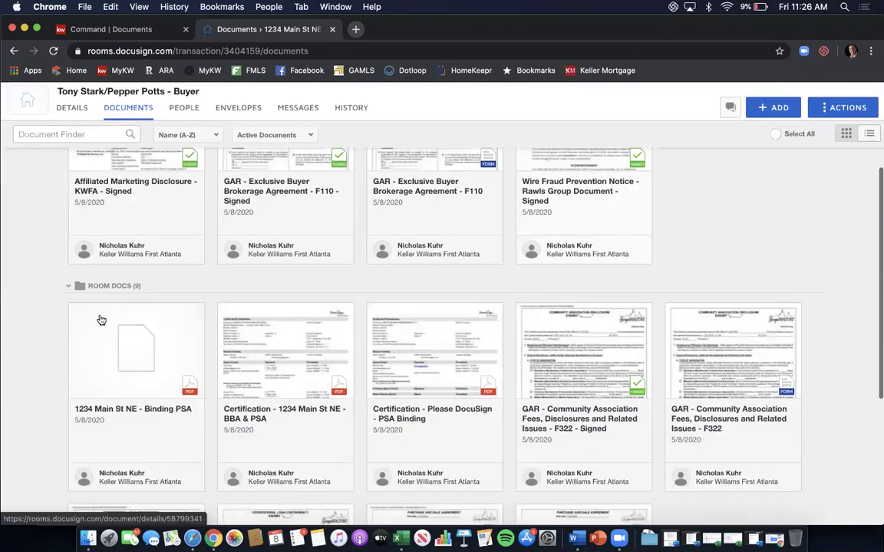
pyautogui.click(138, 350)
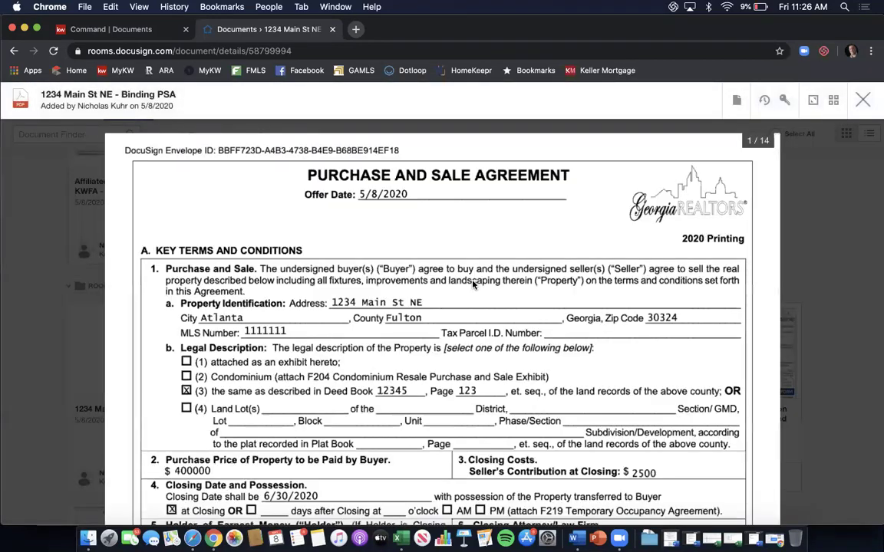
pyautogui.scroll(-10, 472, 286)
pyautogui.scroll(-20, 473, 285)
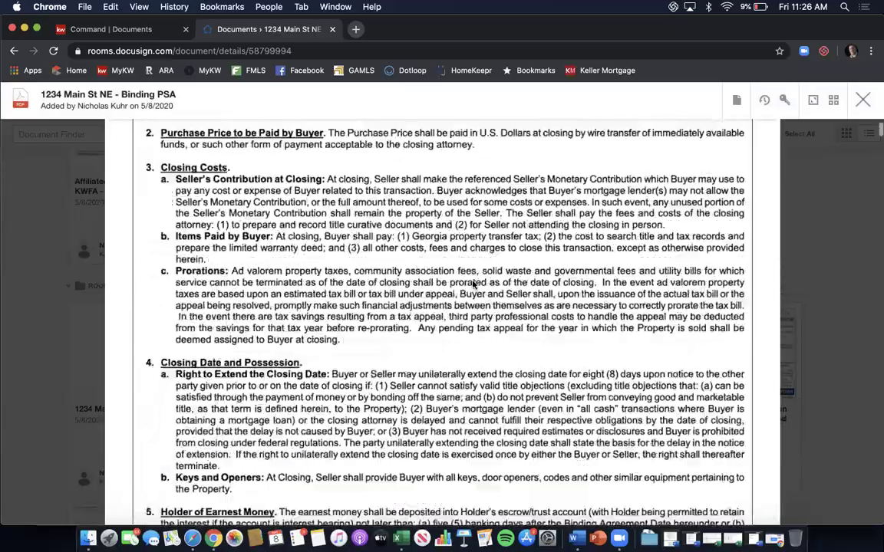
pyautogui.scroll(-20, 473, 286)
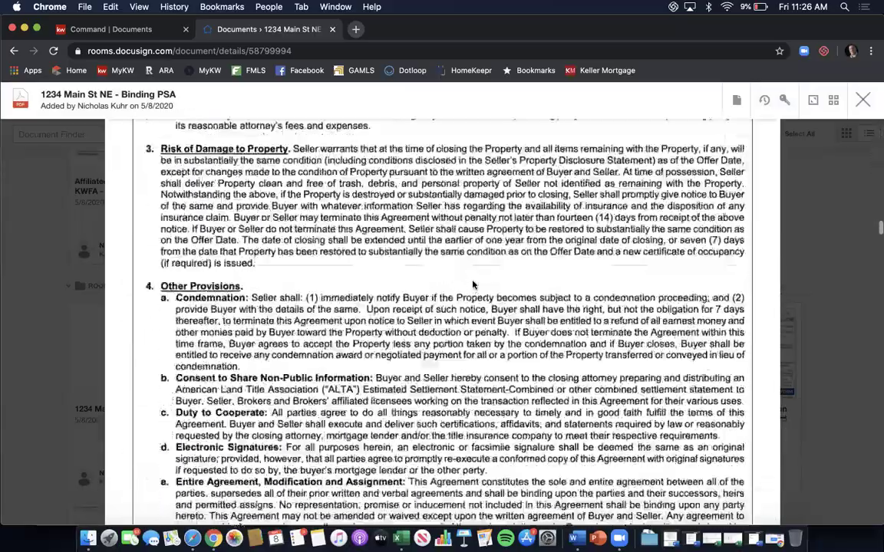
pyautogui.scroll(-20, 473, 285)
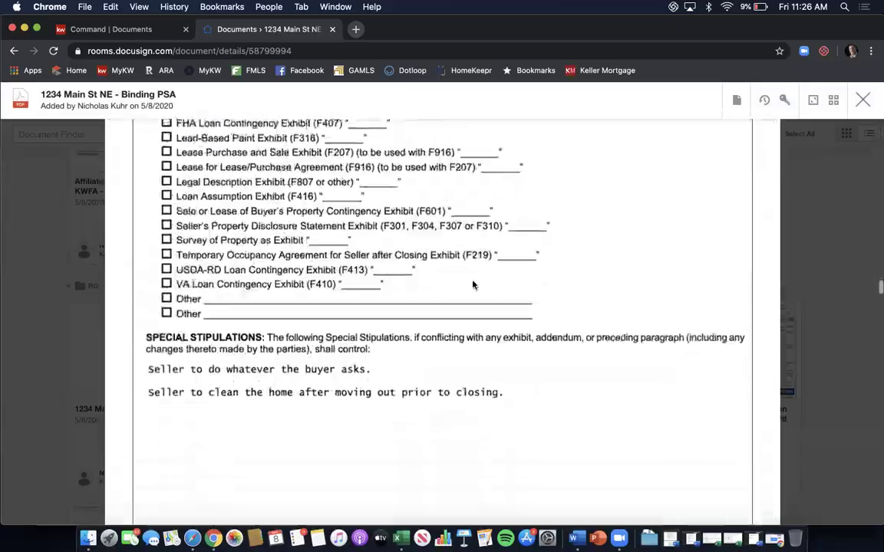
pyautogui.scroll(-8, 473, 286)
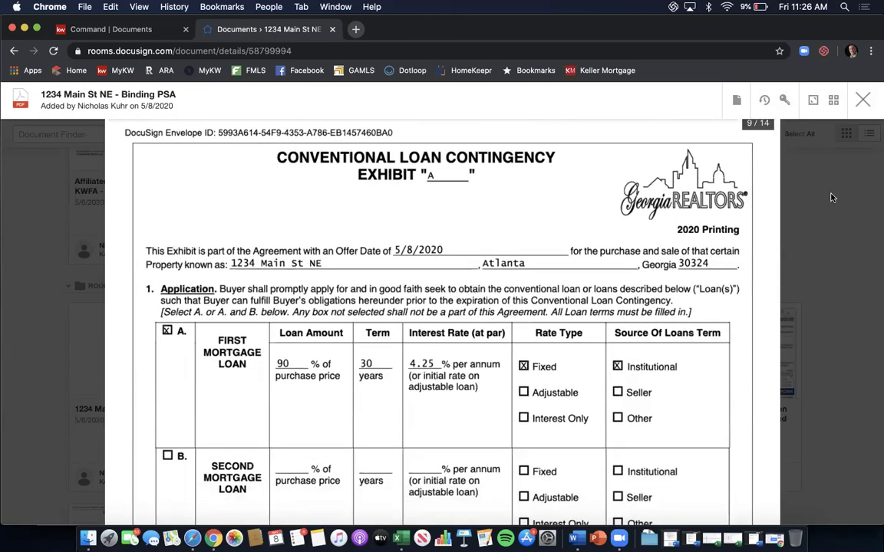
pyautogui.click(735, 100)
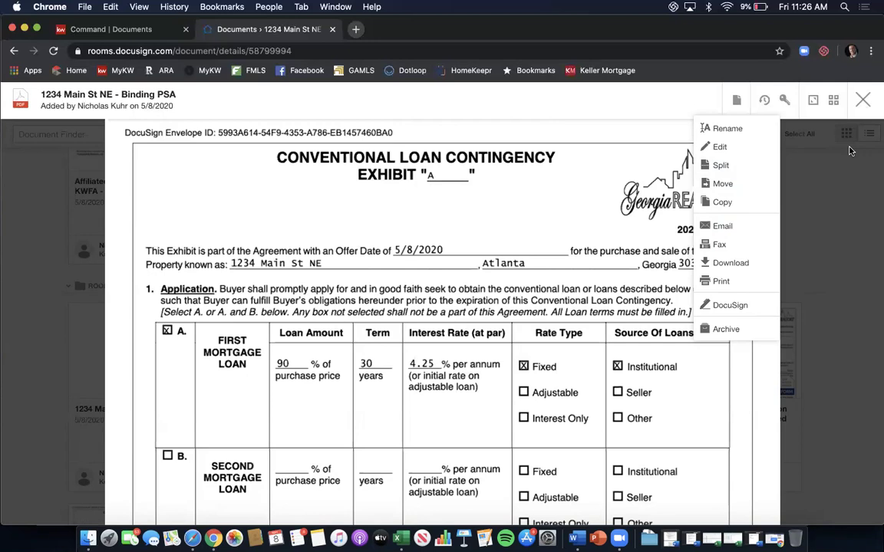
pyautogui.click(863, 100)
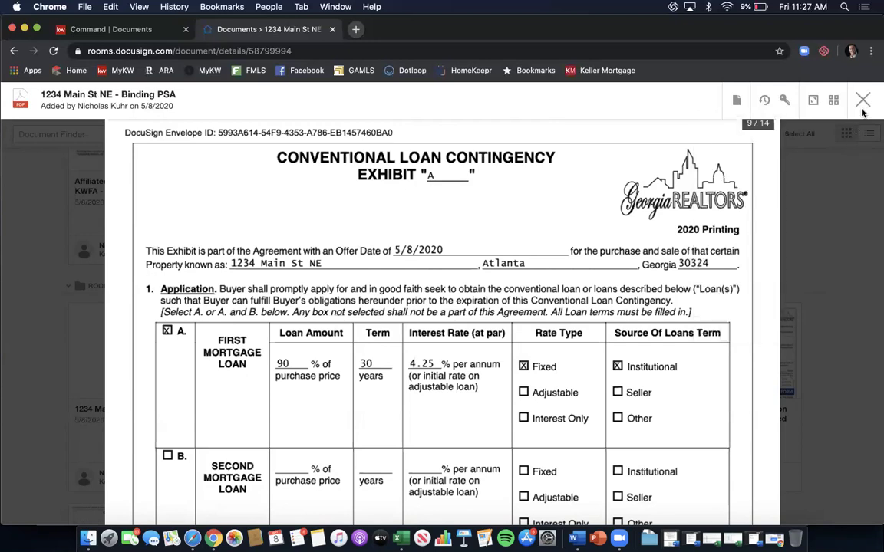
pyautogui.click(863, 100)
pyautogui.click(773, 107)
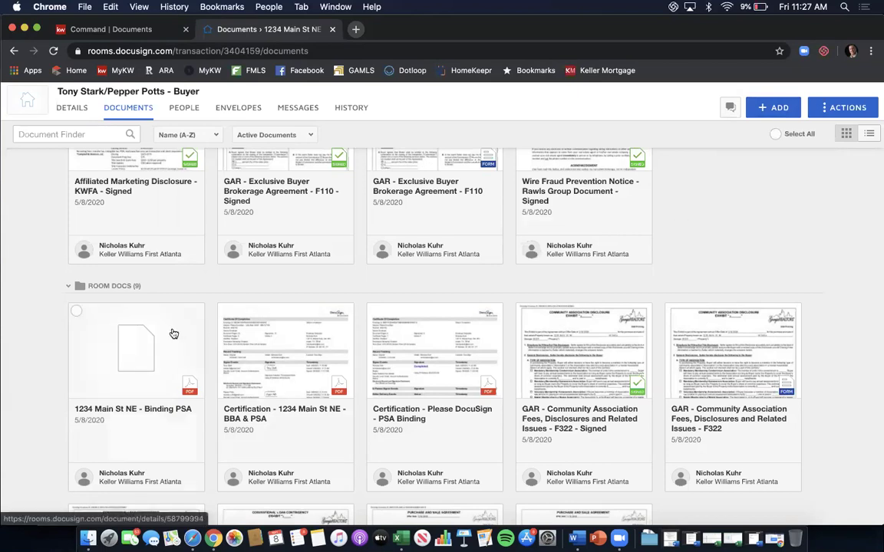
# Open the '1234 Main St NE - Binding PSA' document and choose Split from its document actions.
pyautogui.rightClick(135, 354)
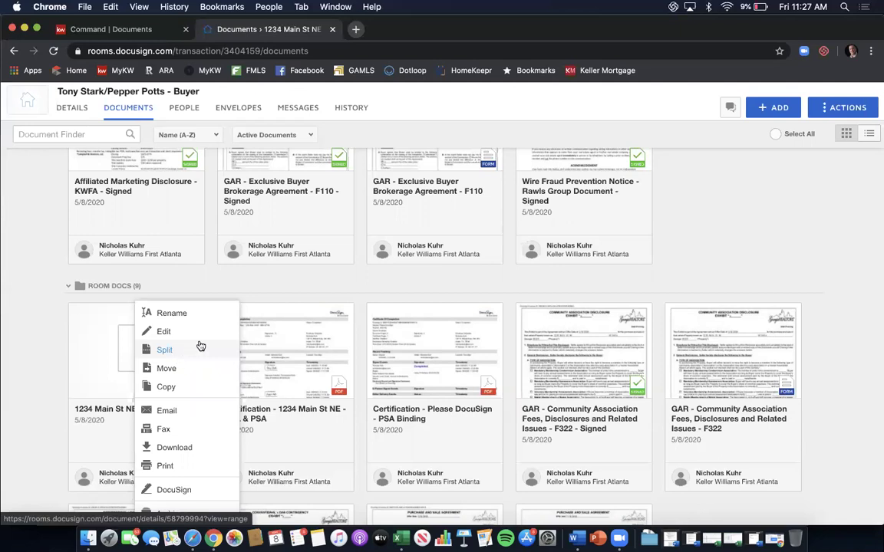
pyautogui.click(100, 338)
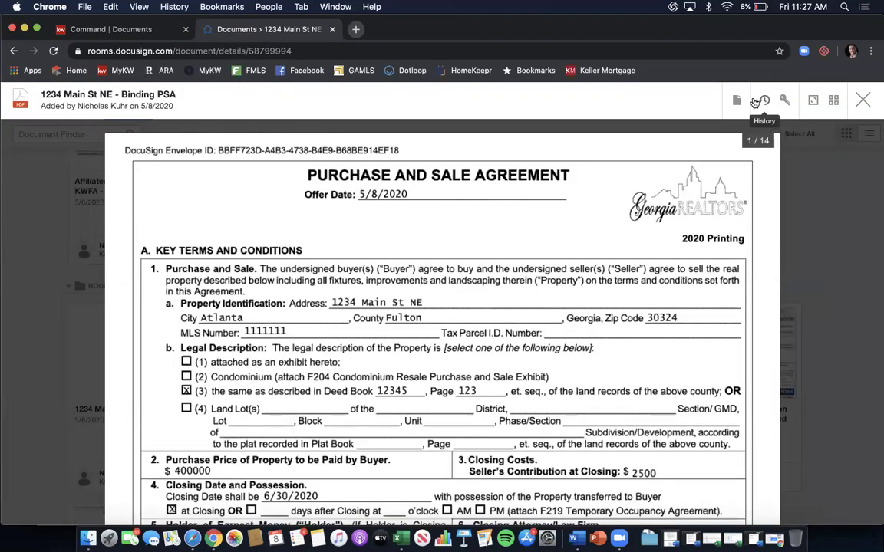
pyautogui.click(738, 101)
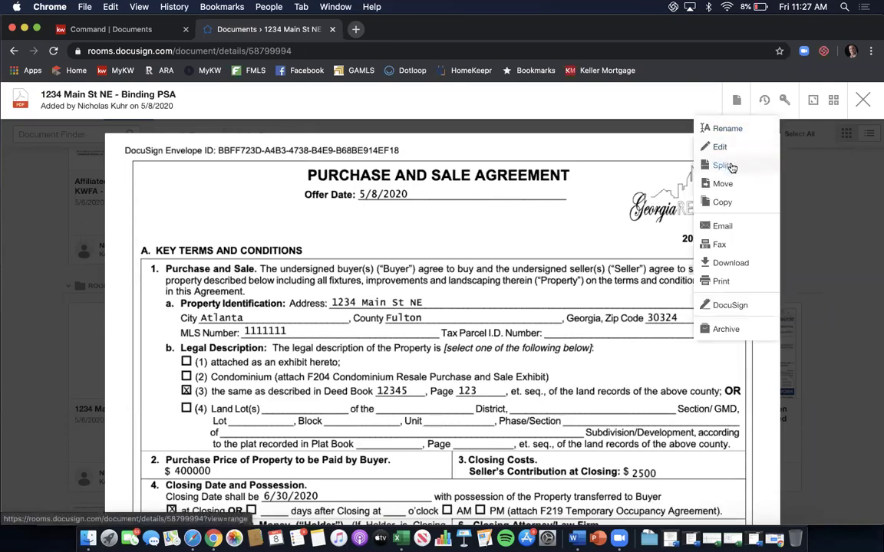
pyautogui.click(723, 166)
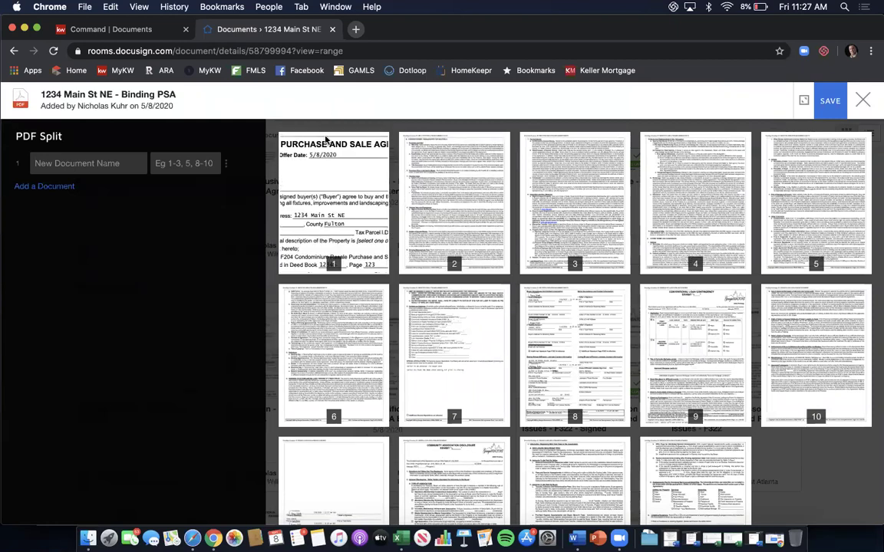
# Define the first split part as pages 1-8 named 'Signed PSA 05/08/2020'.
pyautogui.click(119, 157)
pyautogui.click(177, 166)
pyautogui.write('1-8')
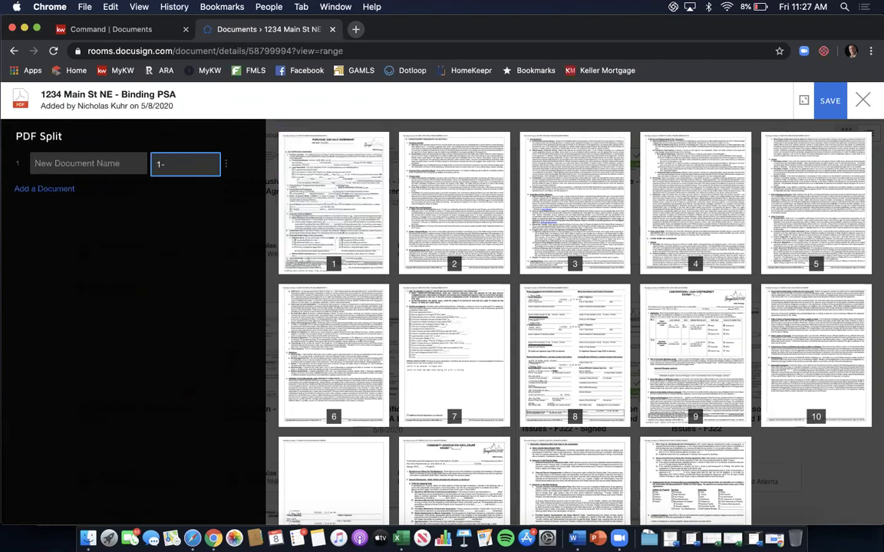
pyautogui.click(126, 163)
pyautogui.write('Signed PSA 05/08/2020')
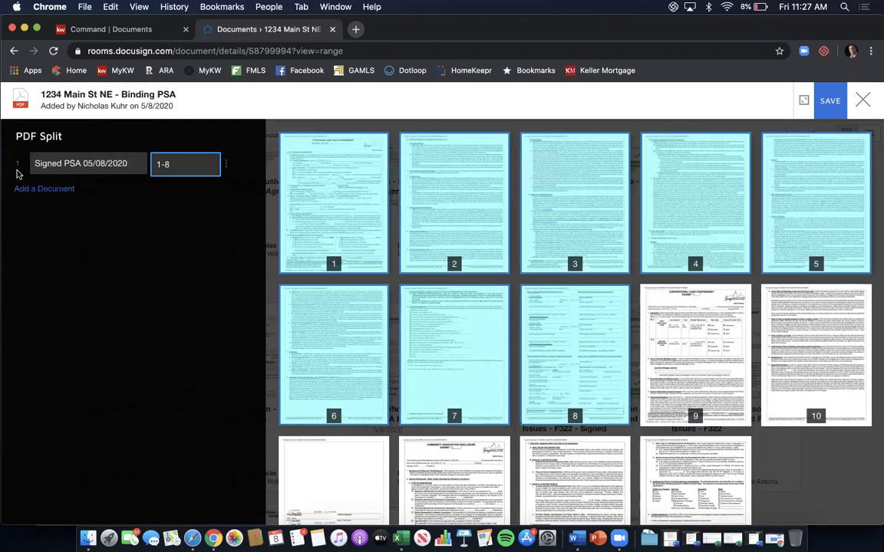
# Add a second part for pages 9-11 named 'Signed Conventional Loan Exhibit'.
pyautogui.click(45, 189)
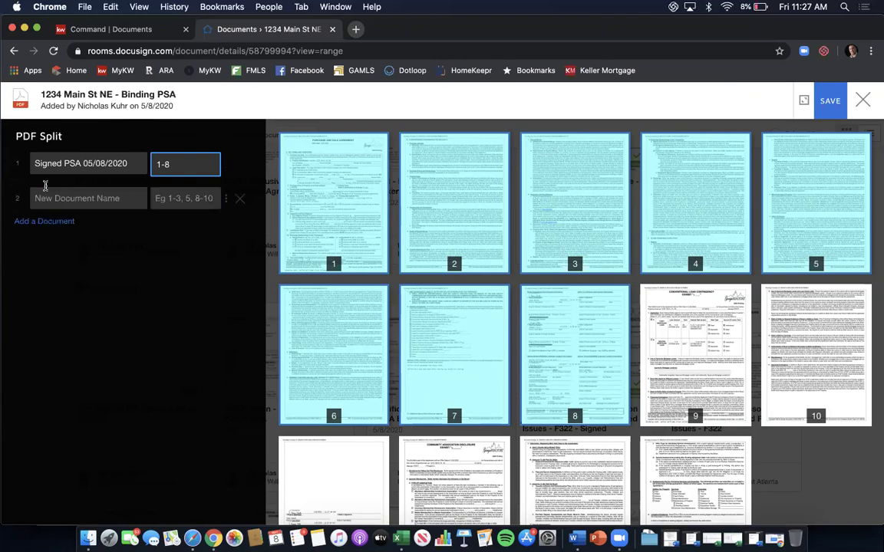
pyautogui.click(169, 201)
pyautogui.write('9-11')
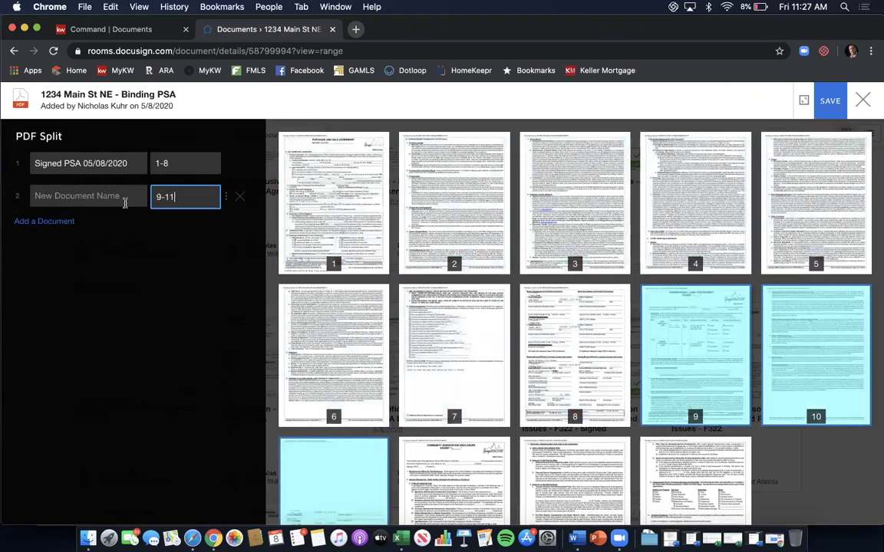
pyautogui.write('Signed Concne')
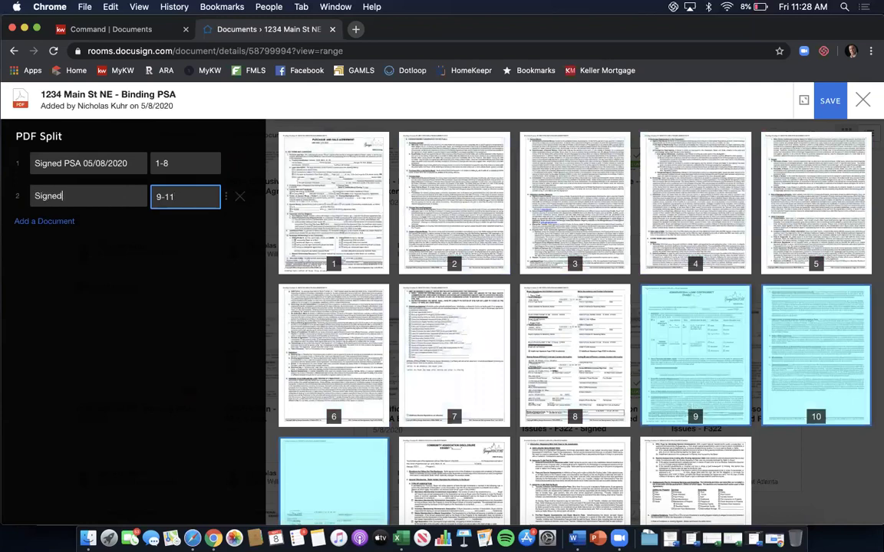
pyautogui.press('BackSpace')
pyautogui.press('BackSpace')
pyautogui.write('ventional Loan Exhibit')
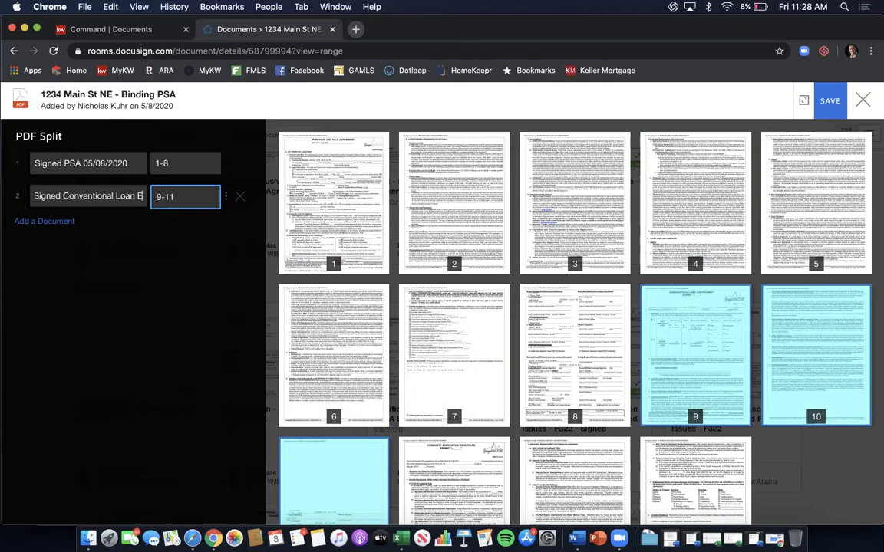
# Add a third part for pages 12-14 named 'Signed Community Association Disclosure'.
pyautogui.click(48, 221)
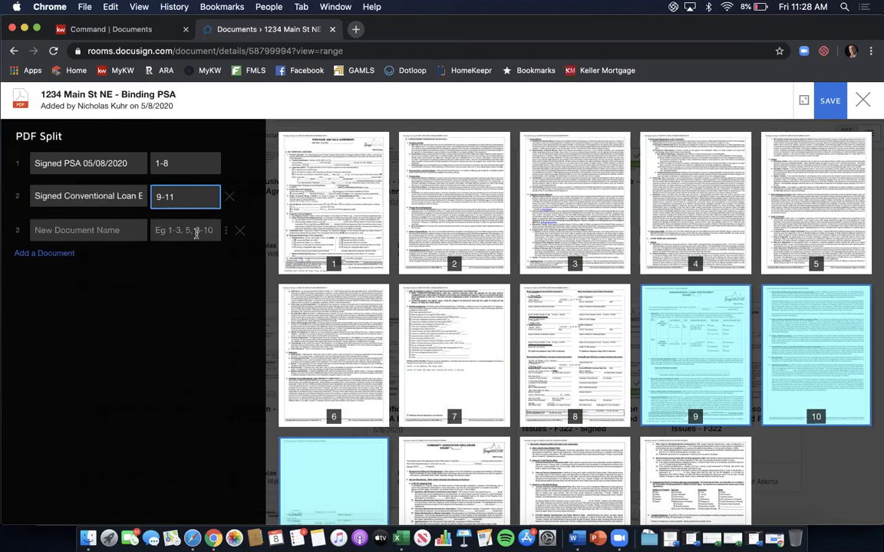
pyautogui.scroll(-2, 329, 288)
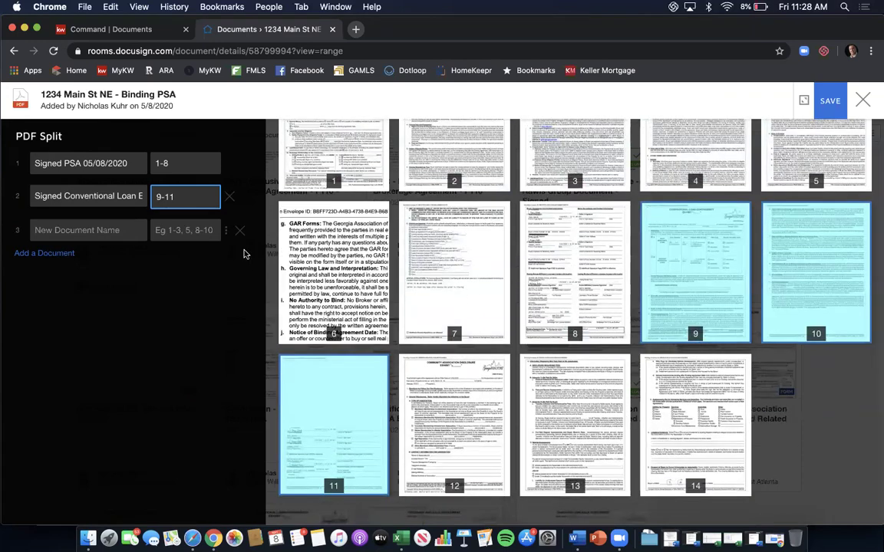
pyautogui.click(198, 230)
pyautogui.write('12-14')
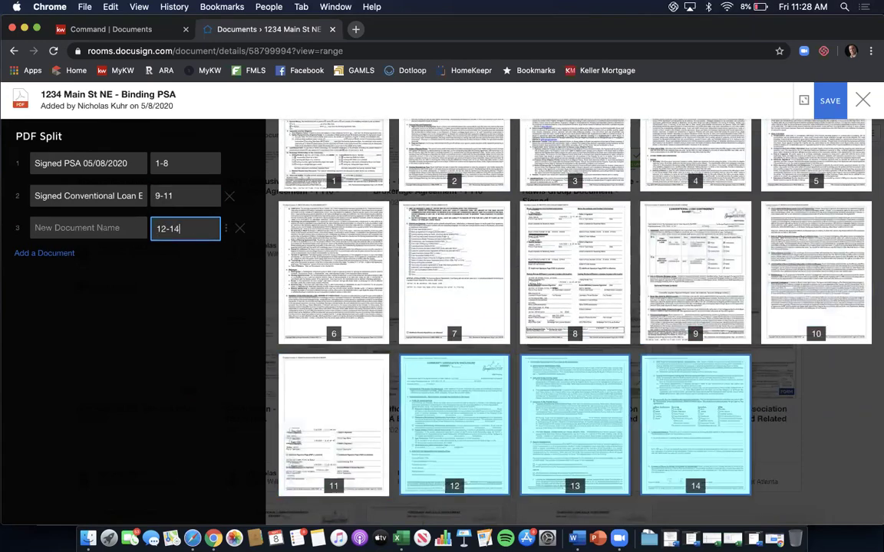
pyautogui.click(64, 227)
pyautogui.write('Signed Community Association Disclos')
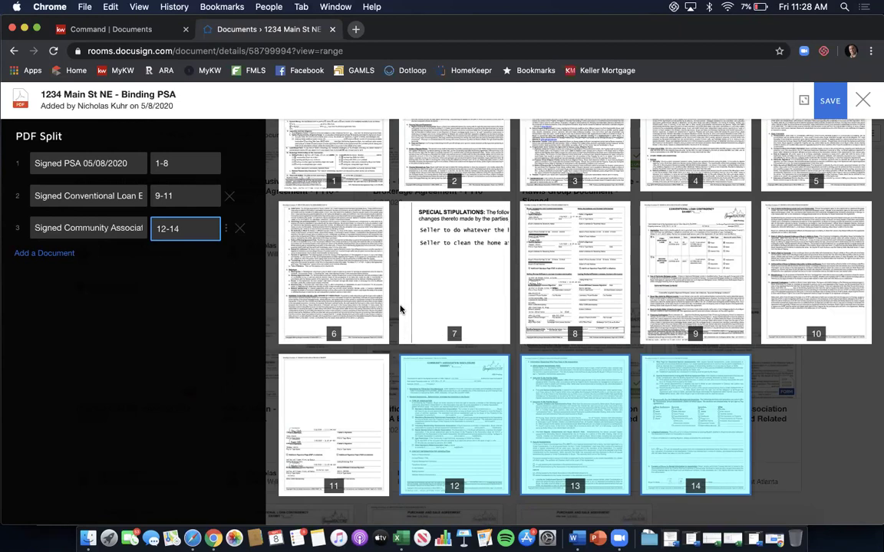
# Remove the date from the first part's name, leaving 'Signed PSA', and save the three-part split.
pyautogui.click(835, 105)
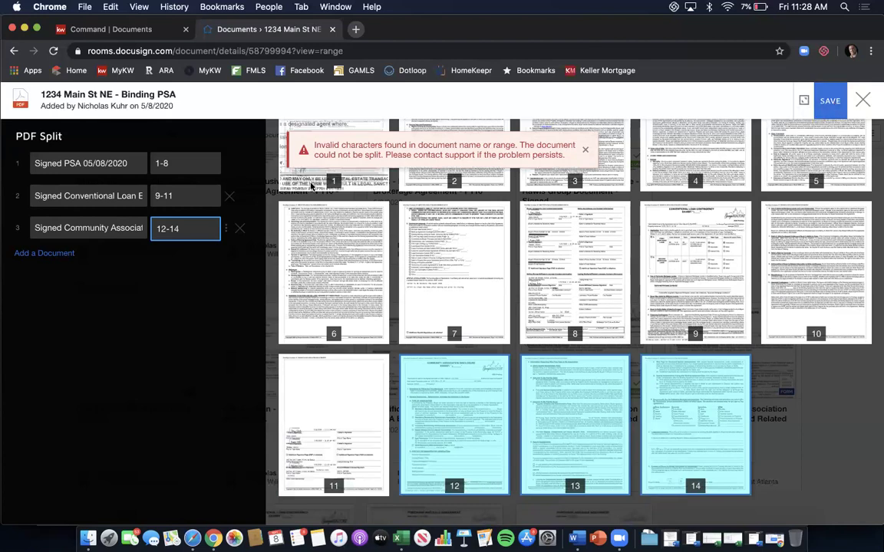
pyautogui.moveTo(127, 163); pyautogui.dragTo(87, 163)
pyautogui.press('BackSpace')
pyautogui.press('BackSpace')
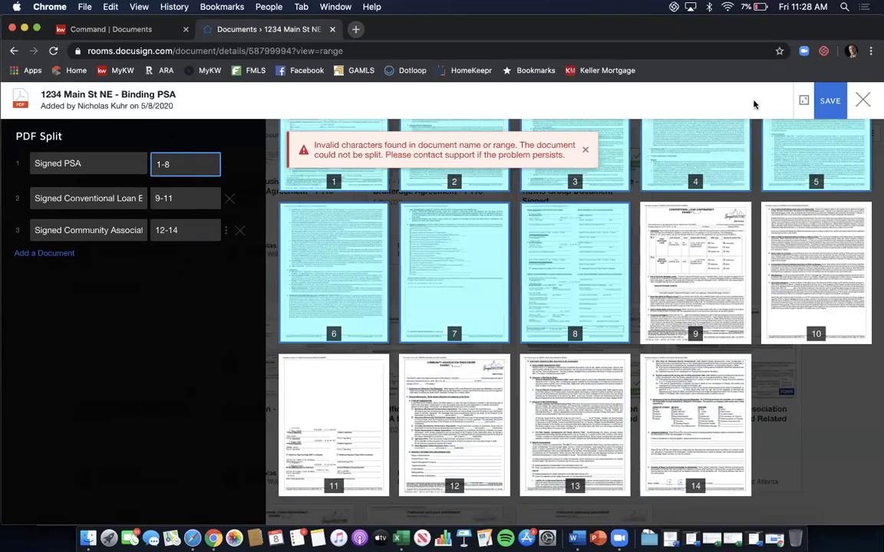
pyautogui.click(831, 101)
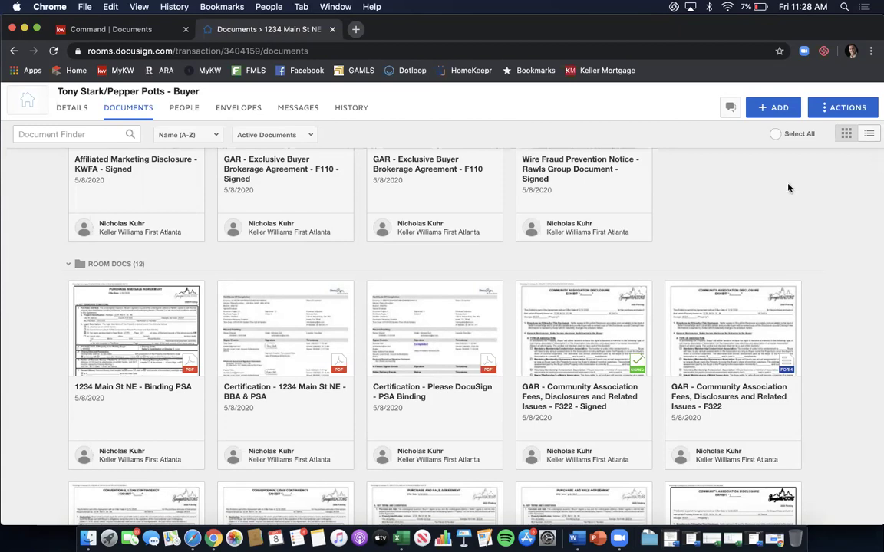
pyautogui.scroll(-3, 770, 196)
pyautogui.scroll(-1, 769, 196)
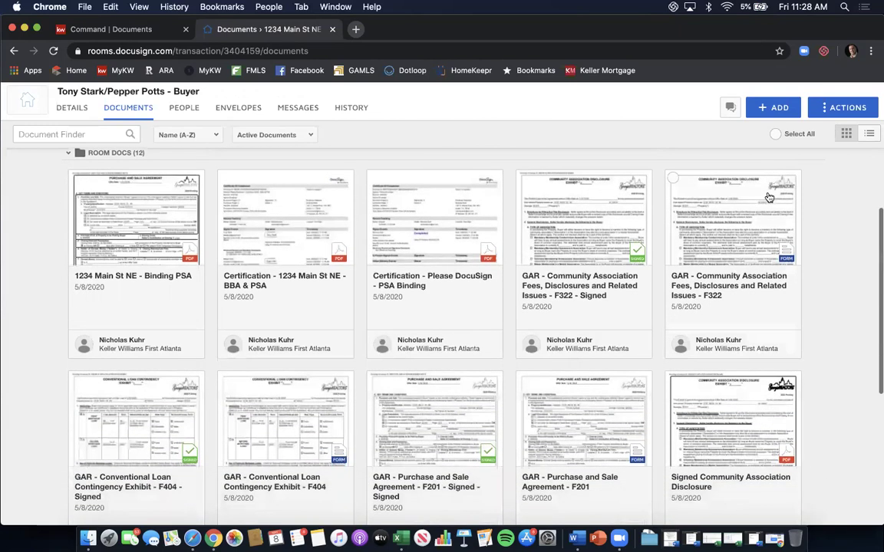
pyautogui.scroll(2, 769, 198)
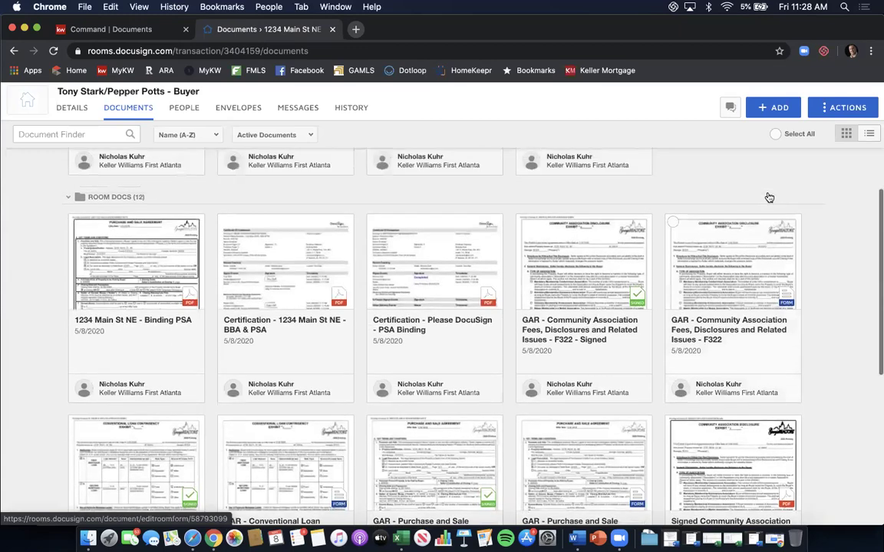
pyautogui.scroll(-7, 769, 198)
pyautogui.scroll(-5, 770, 198)
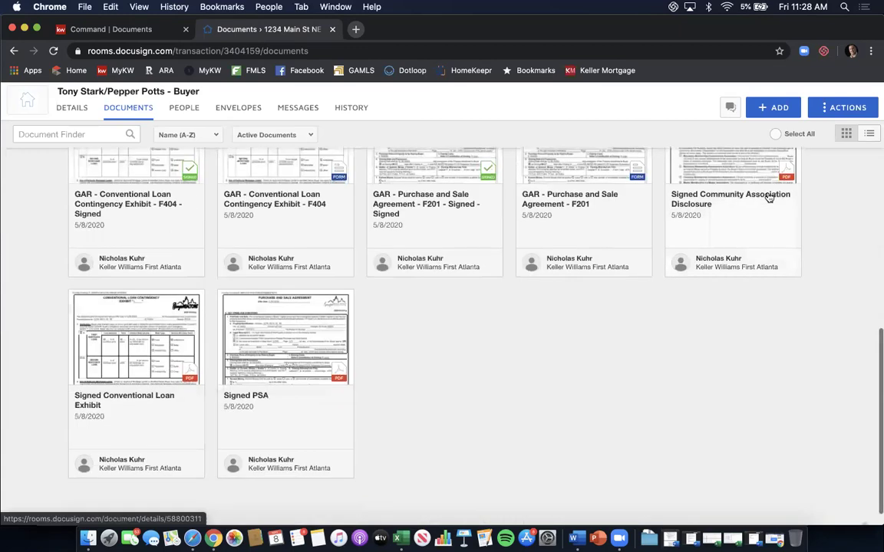
pyautogui.scroll(3, 691, 370)
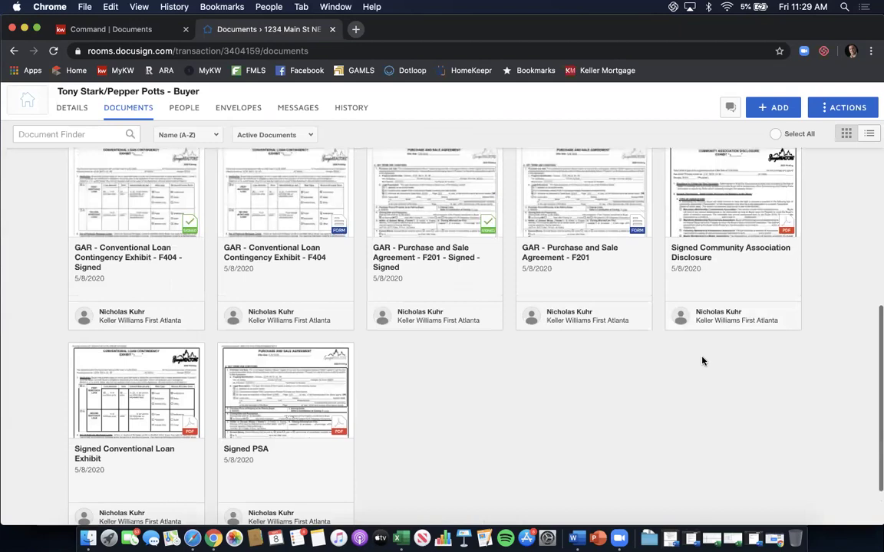
pyautogui.scroll(1, 718, 278)
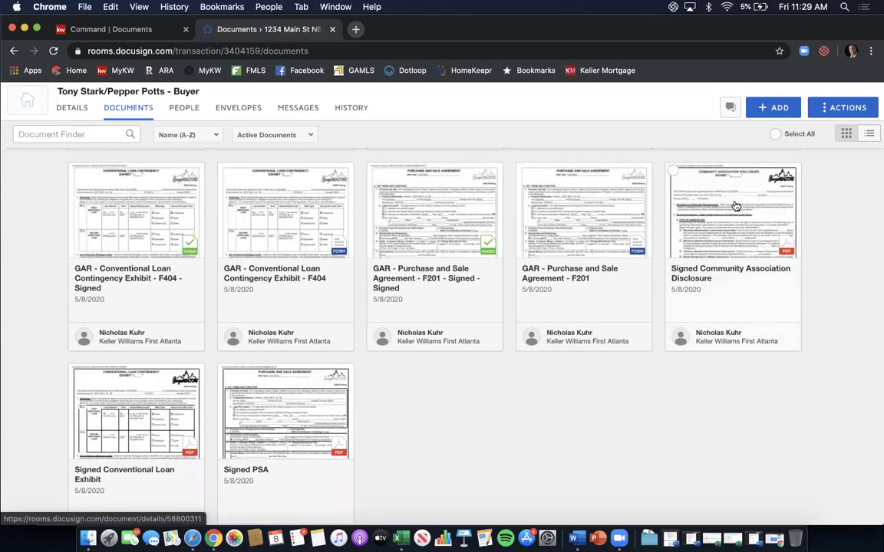
pyautogui.scroll(4, 736, 206)
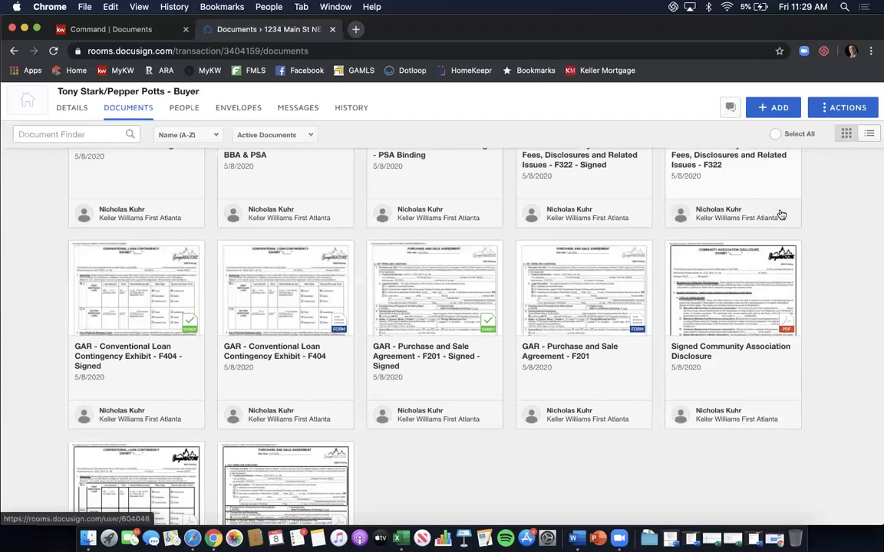
pyautogui.scroll(3, 780, 215)
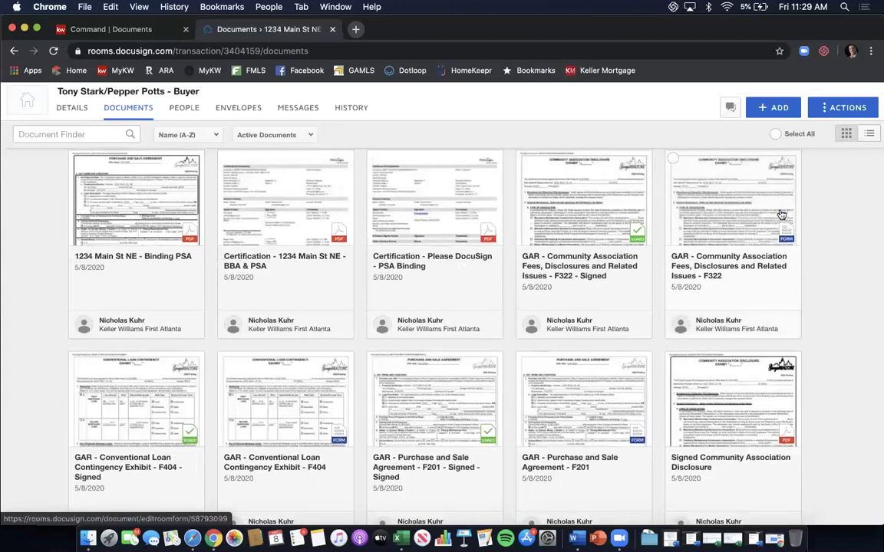